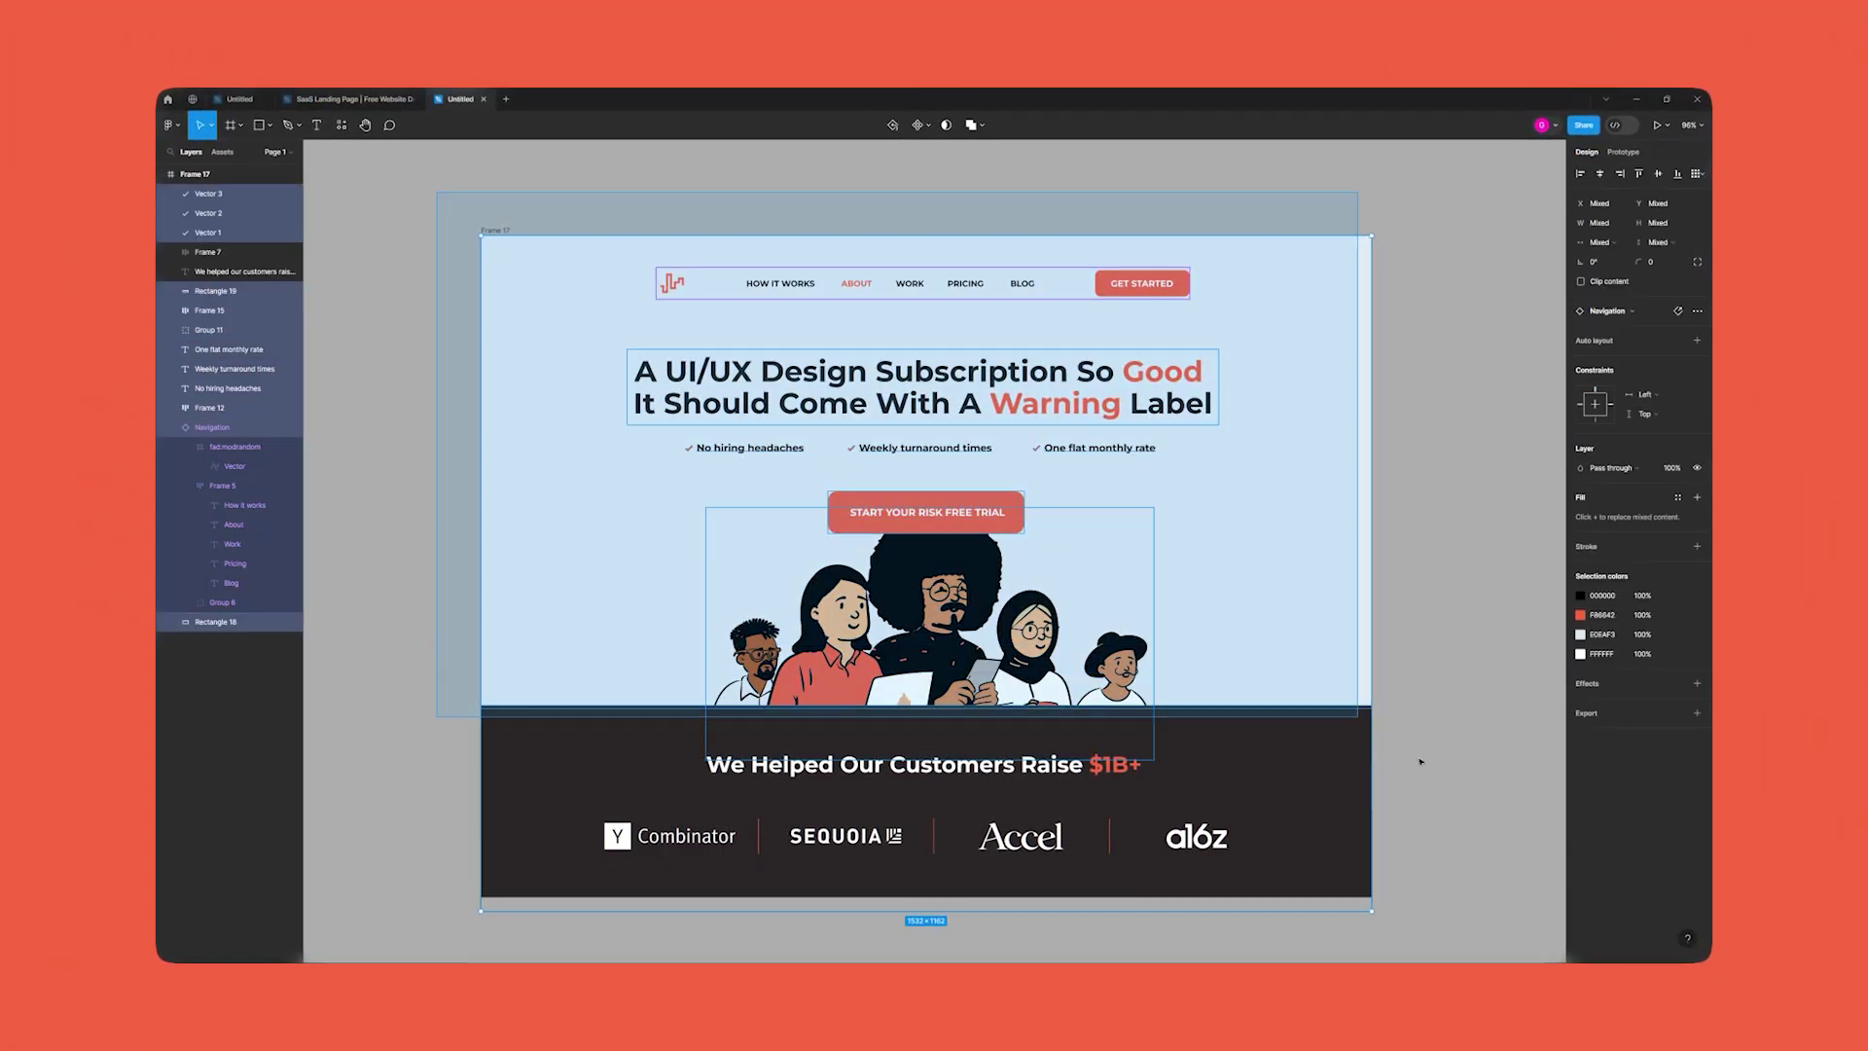
Step: Clear the layer selection and switch to the Coolors palette generator in the browser
{"action": "left_click", "coordinate": [1424, 912]}
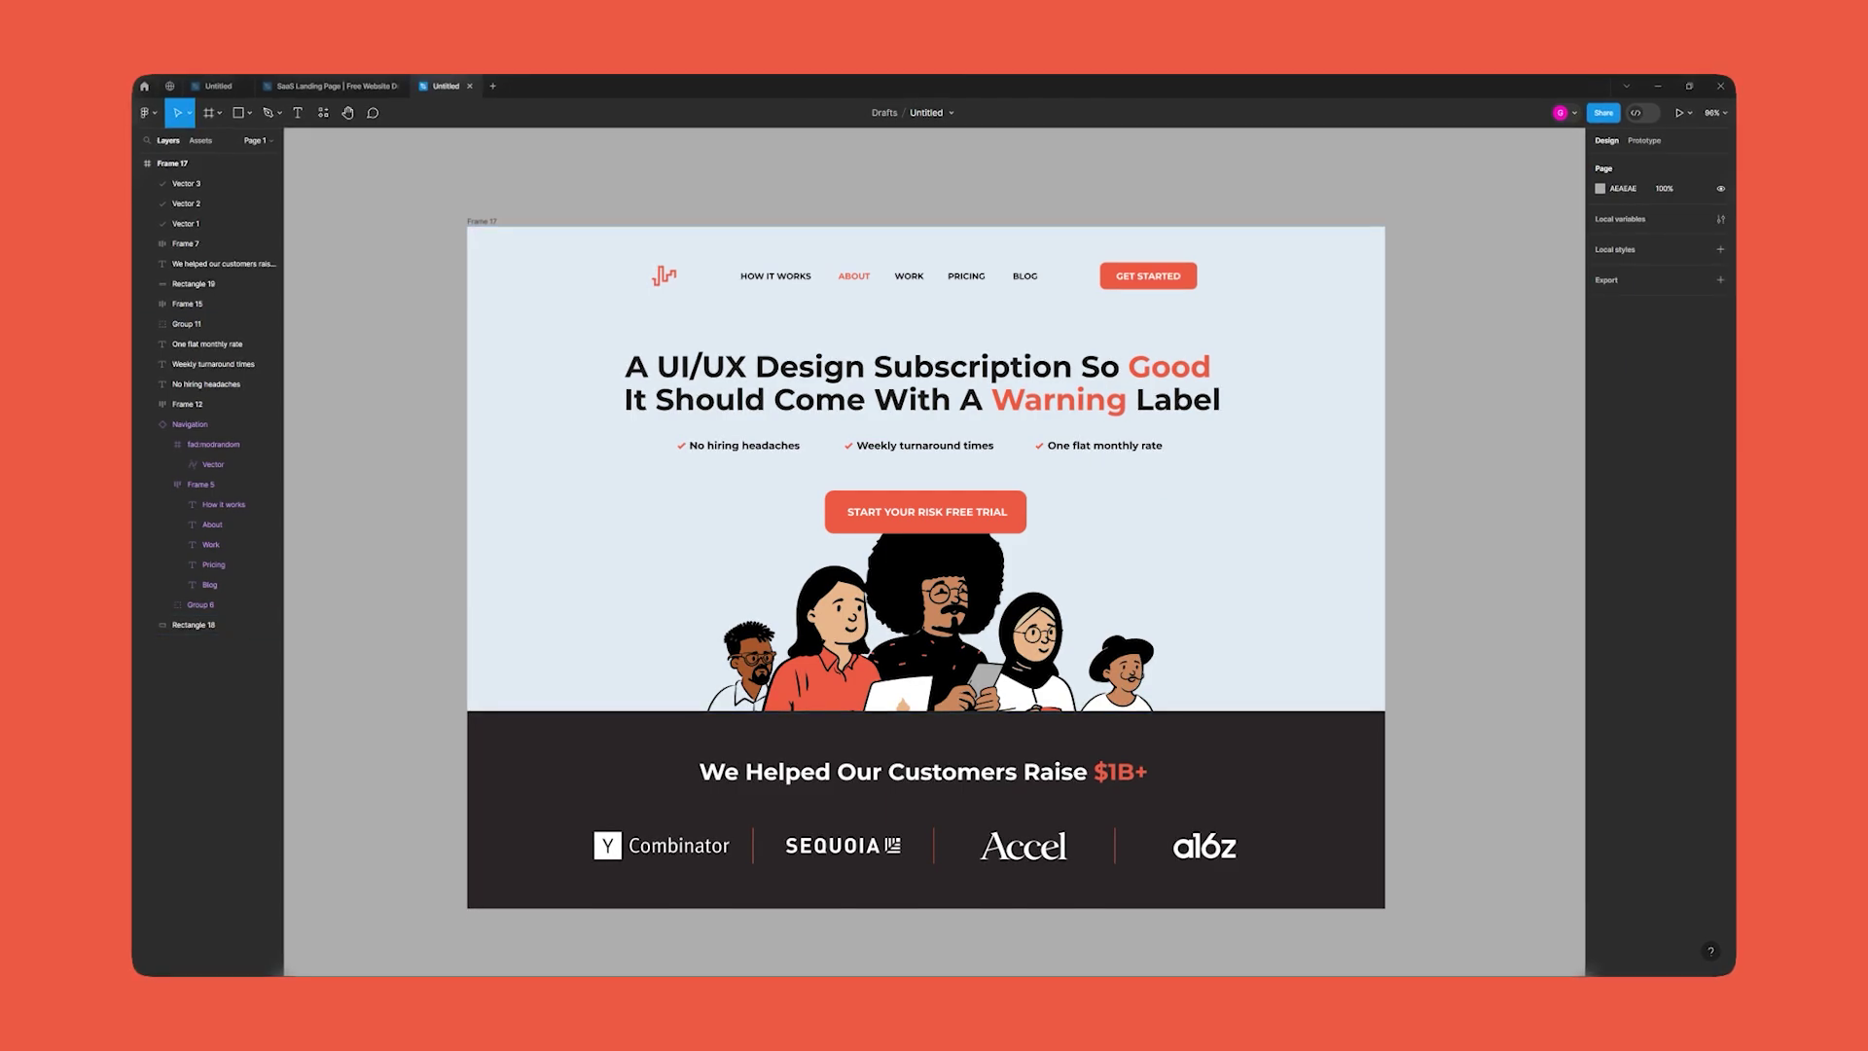
{"action": "left_click", "coordinate": [839, 963]}
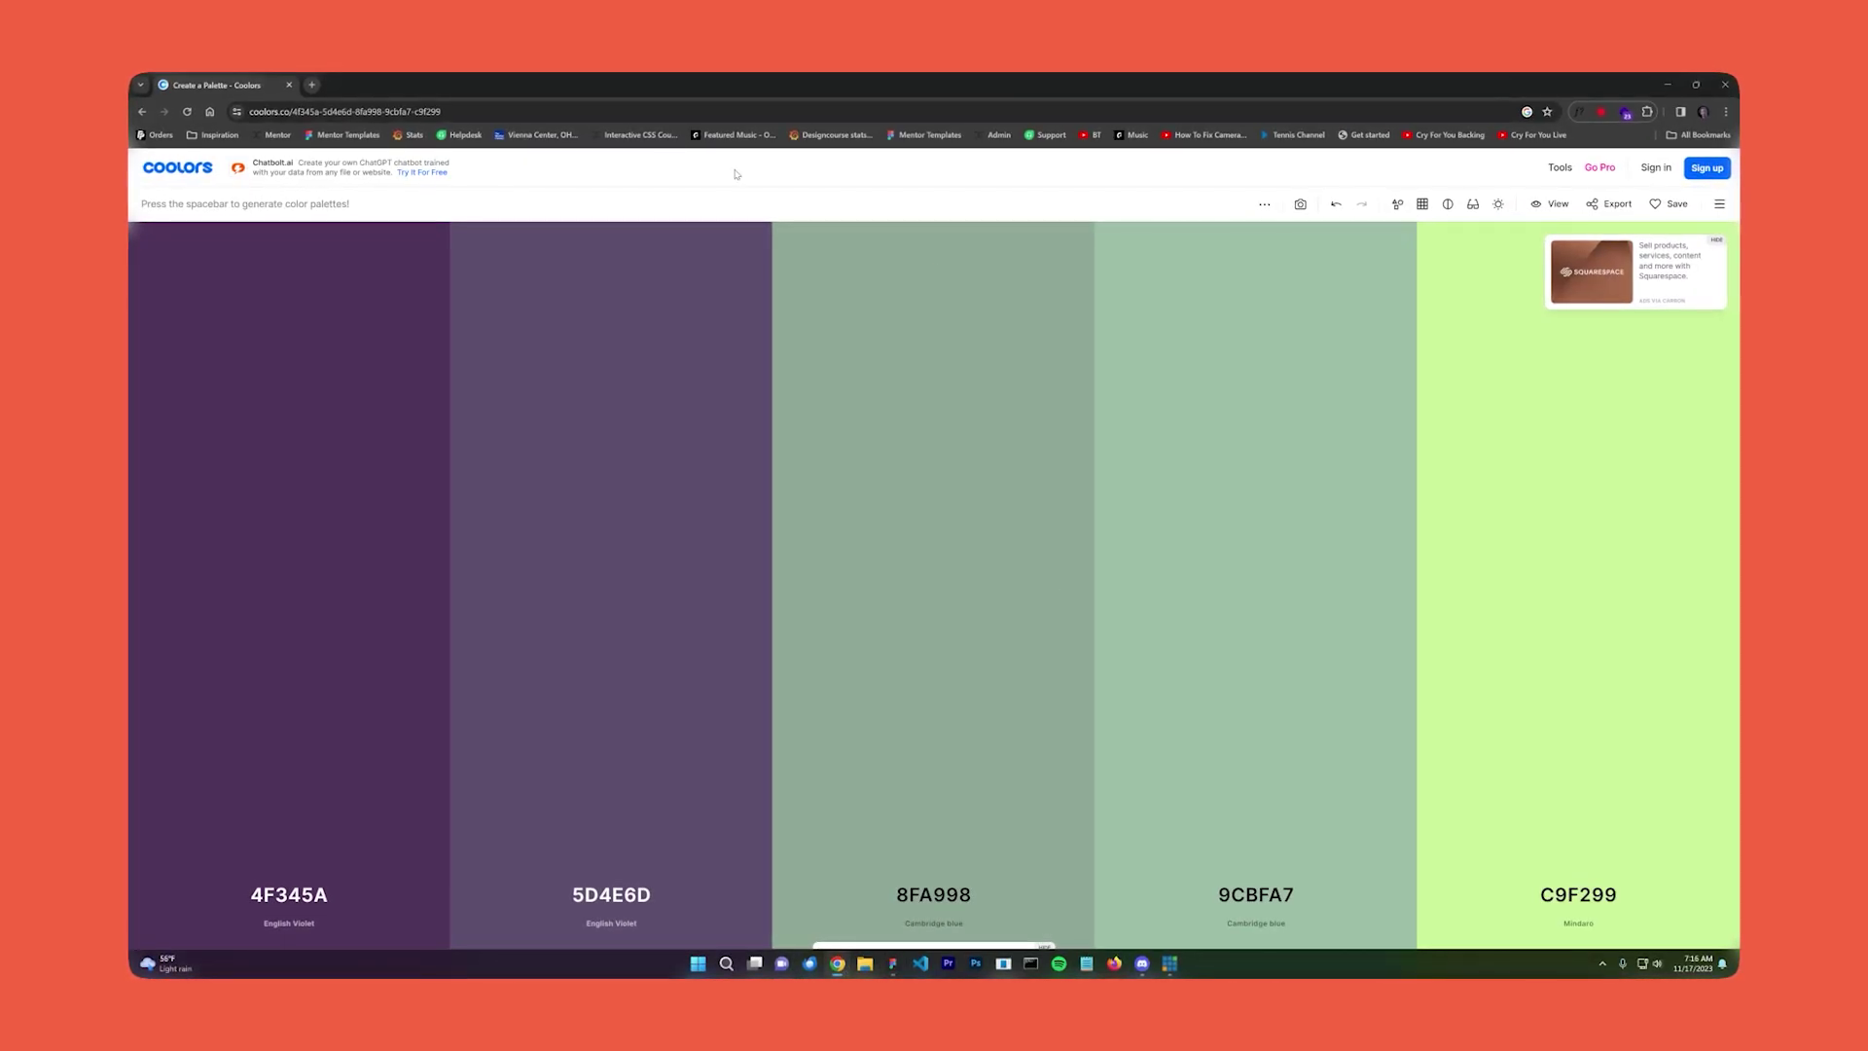
{"action": "left_click", "coordinate": [818, 111]}
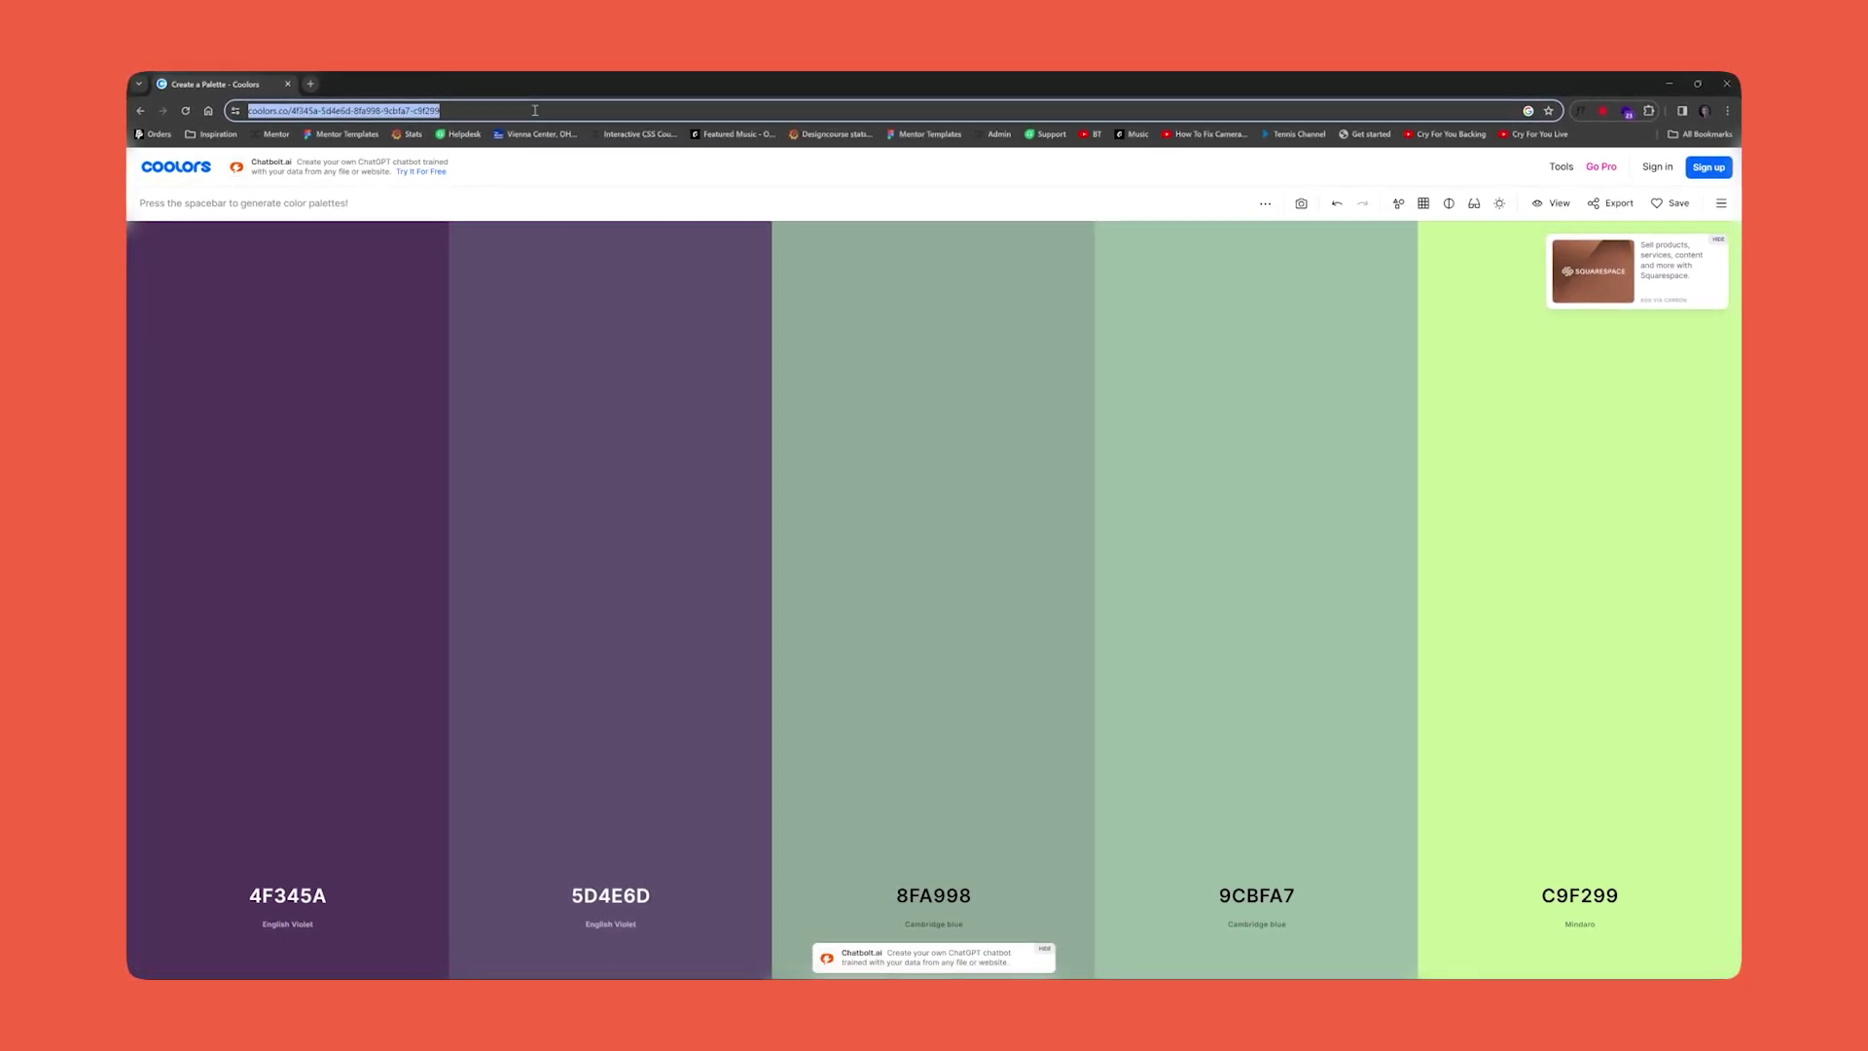
{"action": "left_click", "coordinate": [820, 176]}
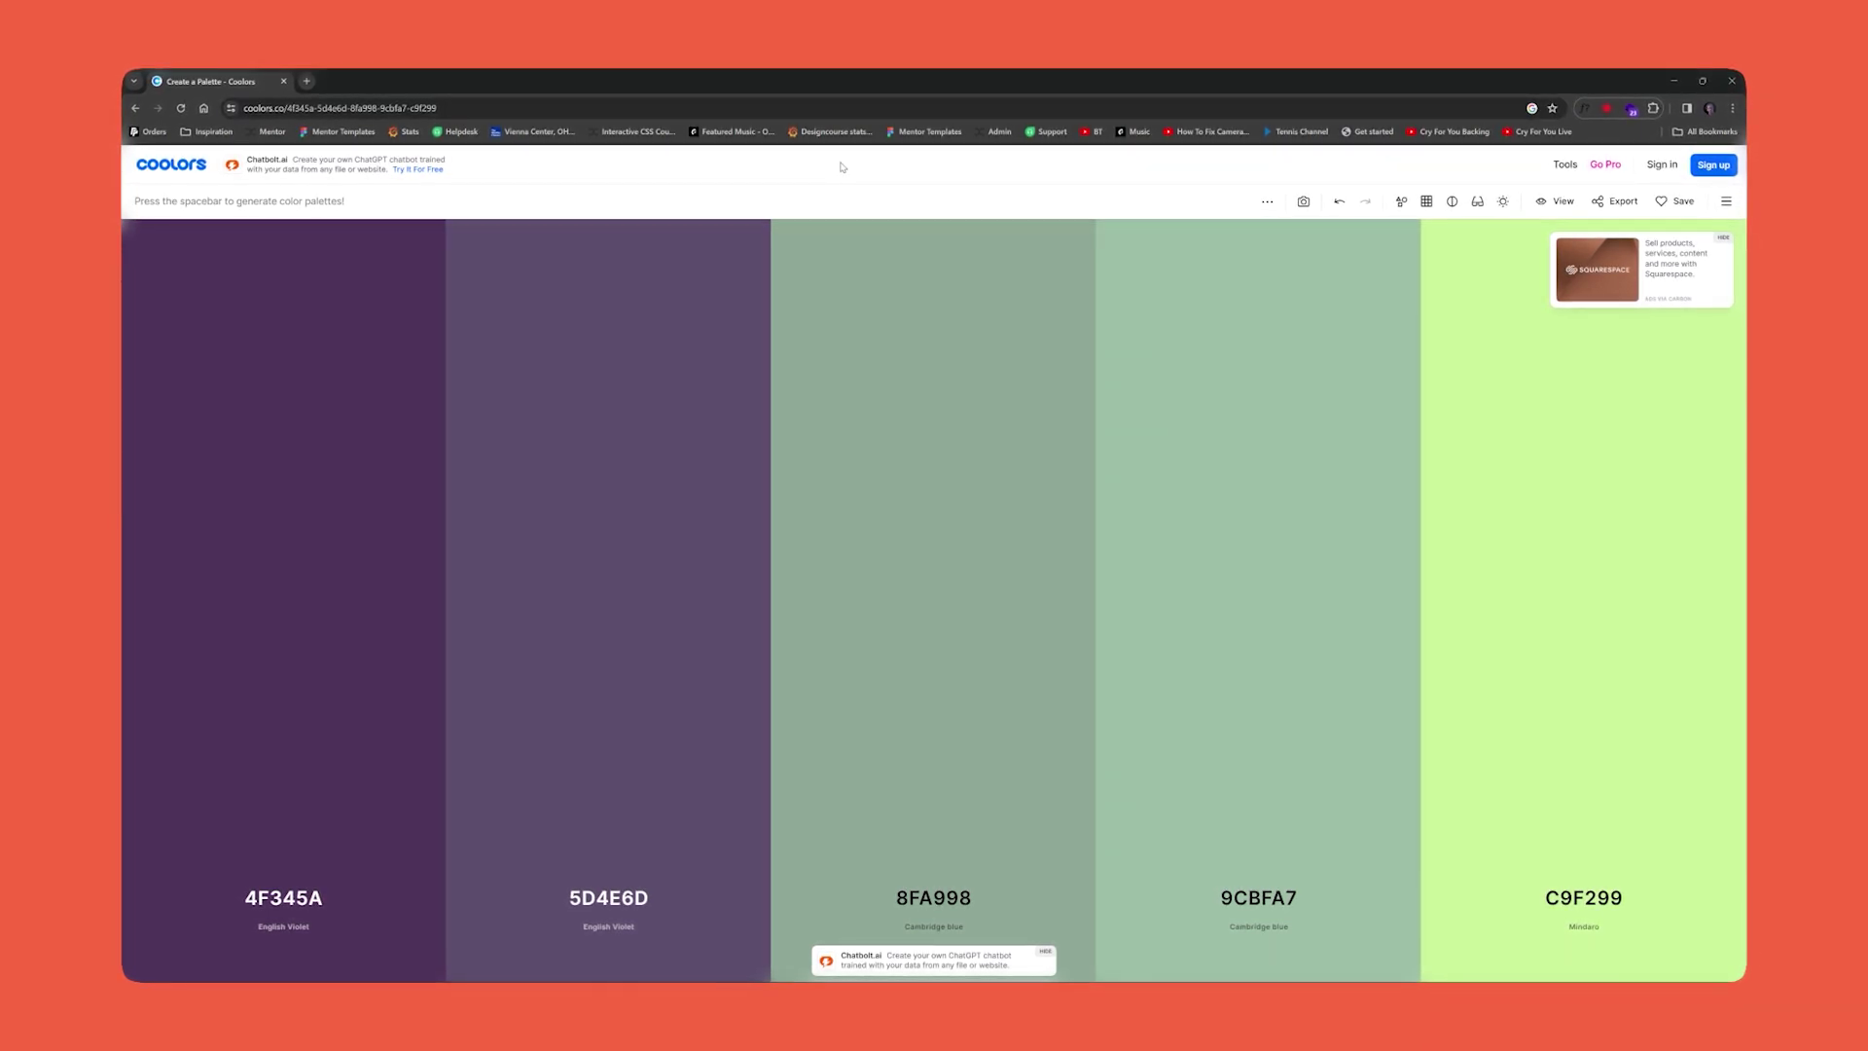
Step: Generate random palettes until periwinkle C3BEF7 and purple 8A4FFF come up together, and lock both colors
{"action": "key", "text": "space"}
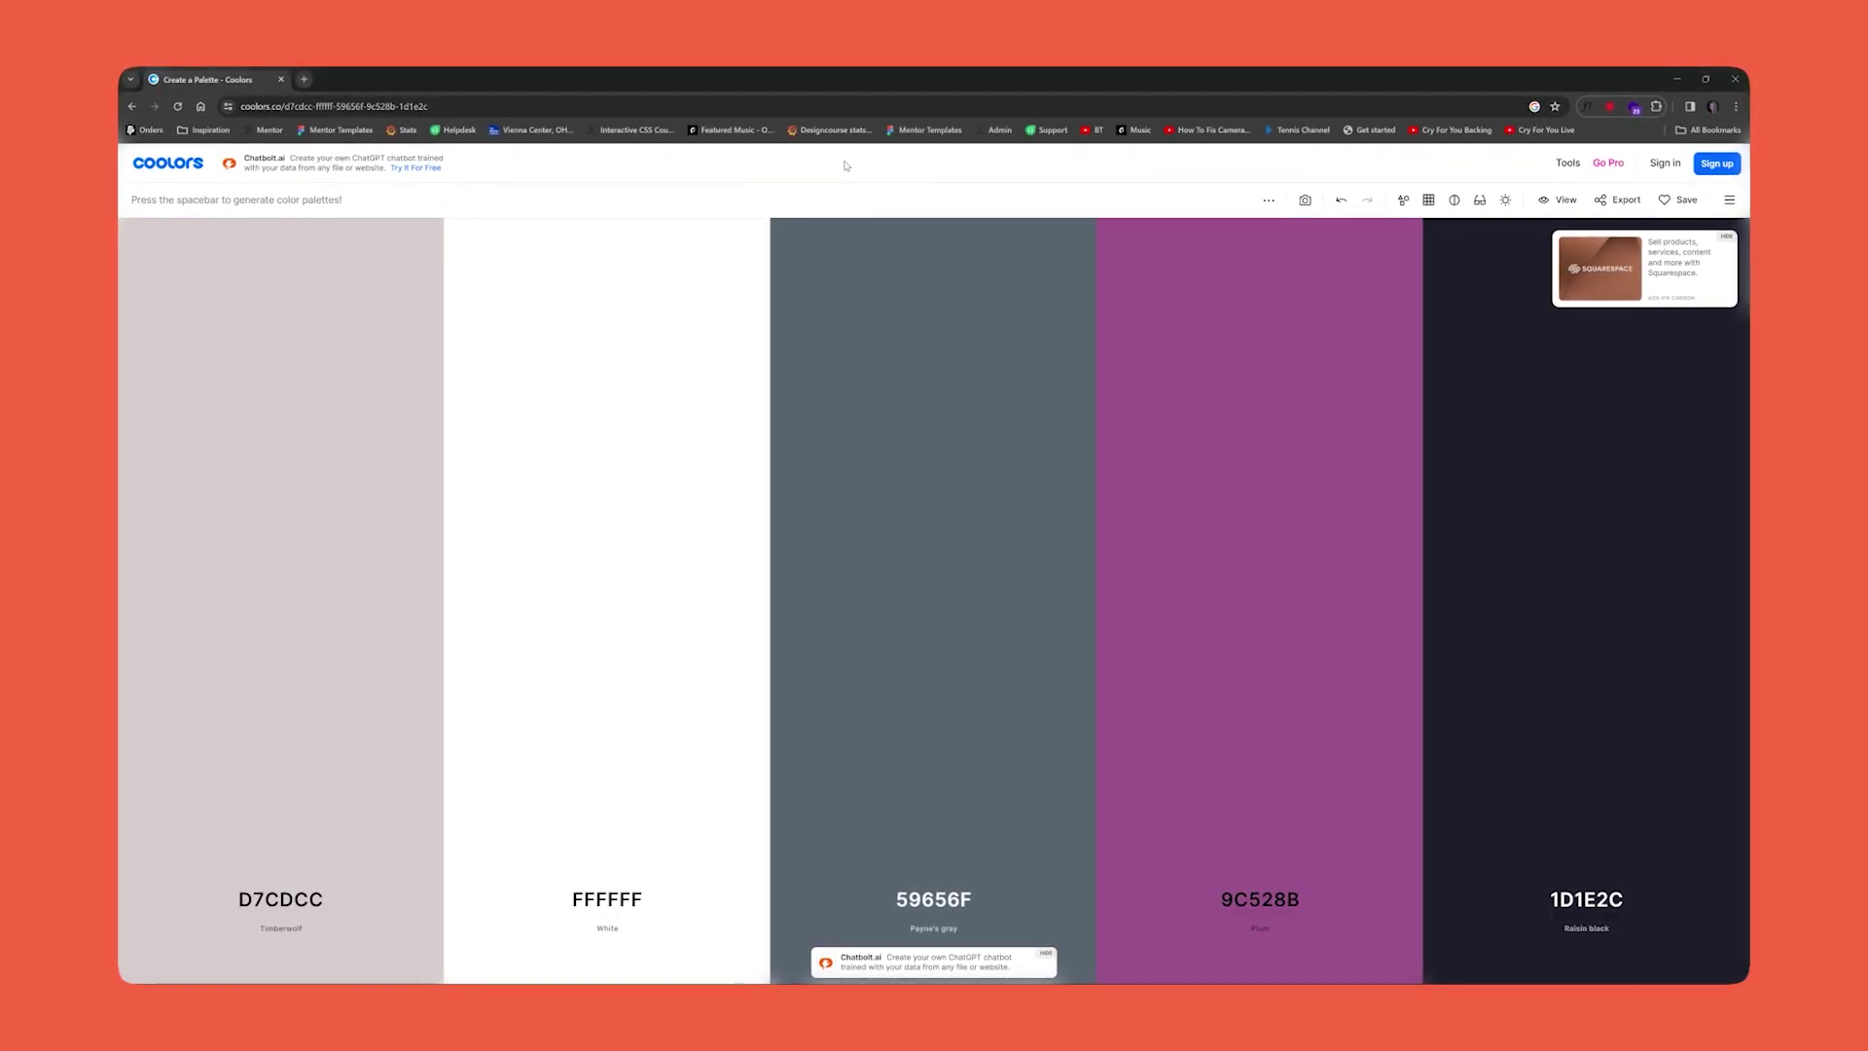
{"action": "key", "text": "space"}
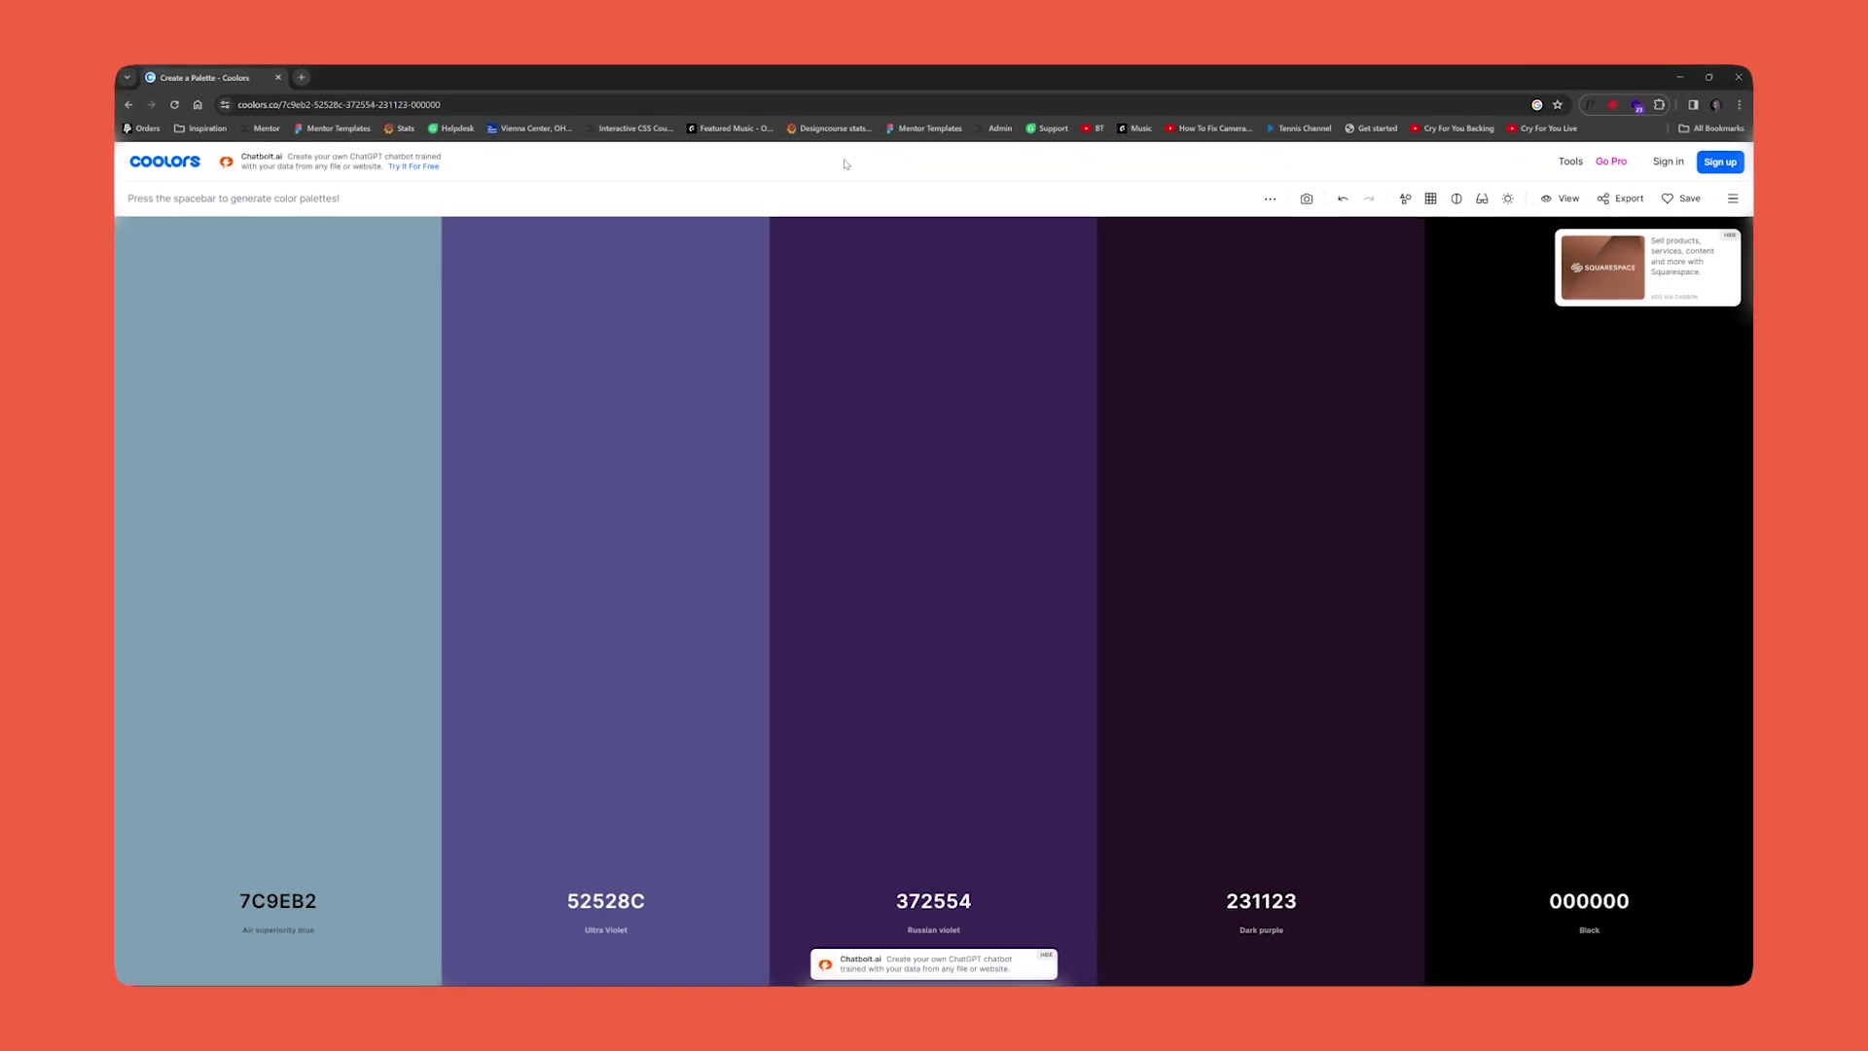
{"action": "key", "text": "space"}
{"action": "key", "text": "space"}
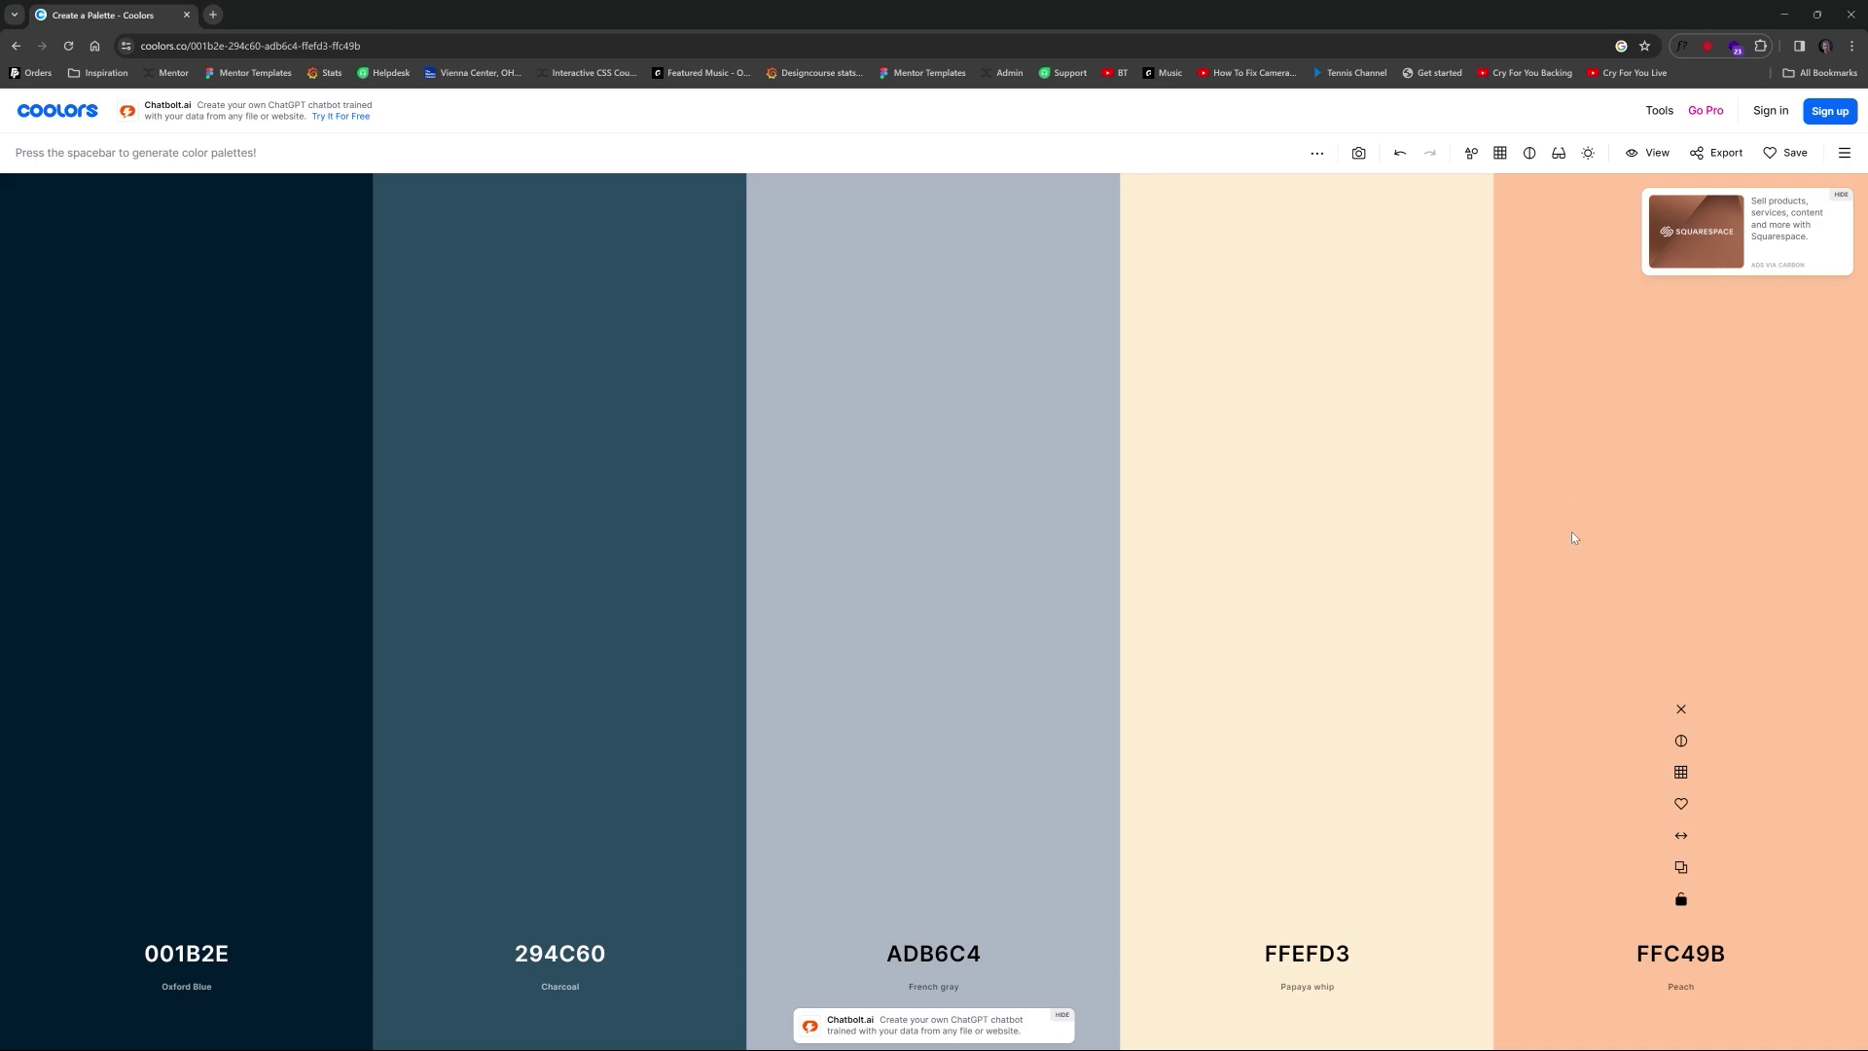
{"action": "key", "text": "space"}
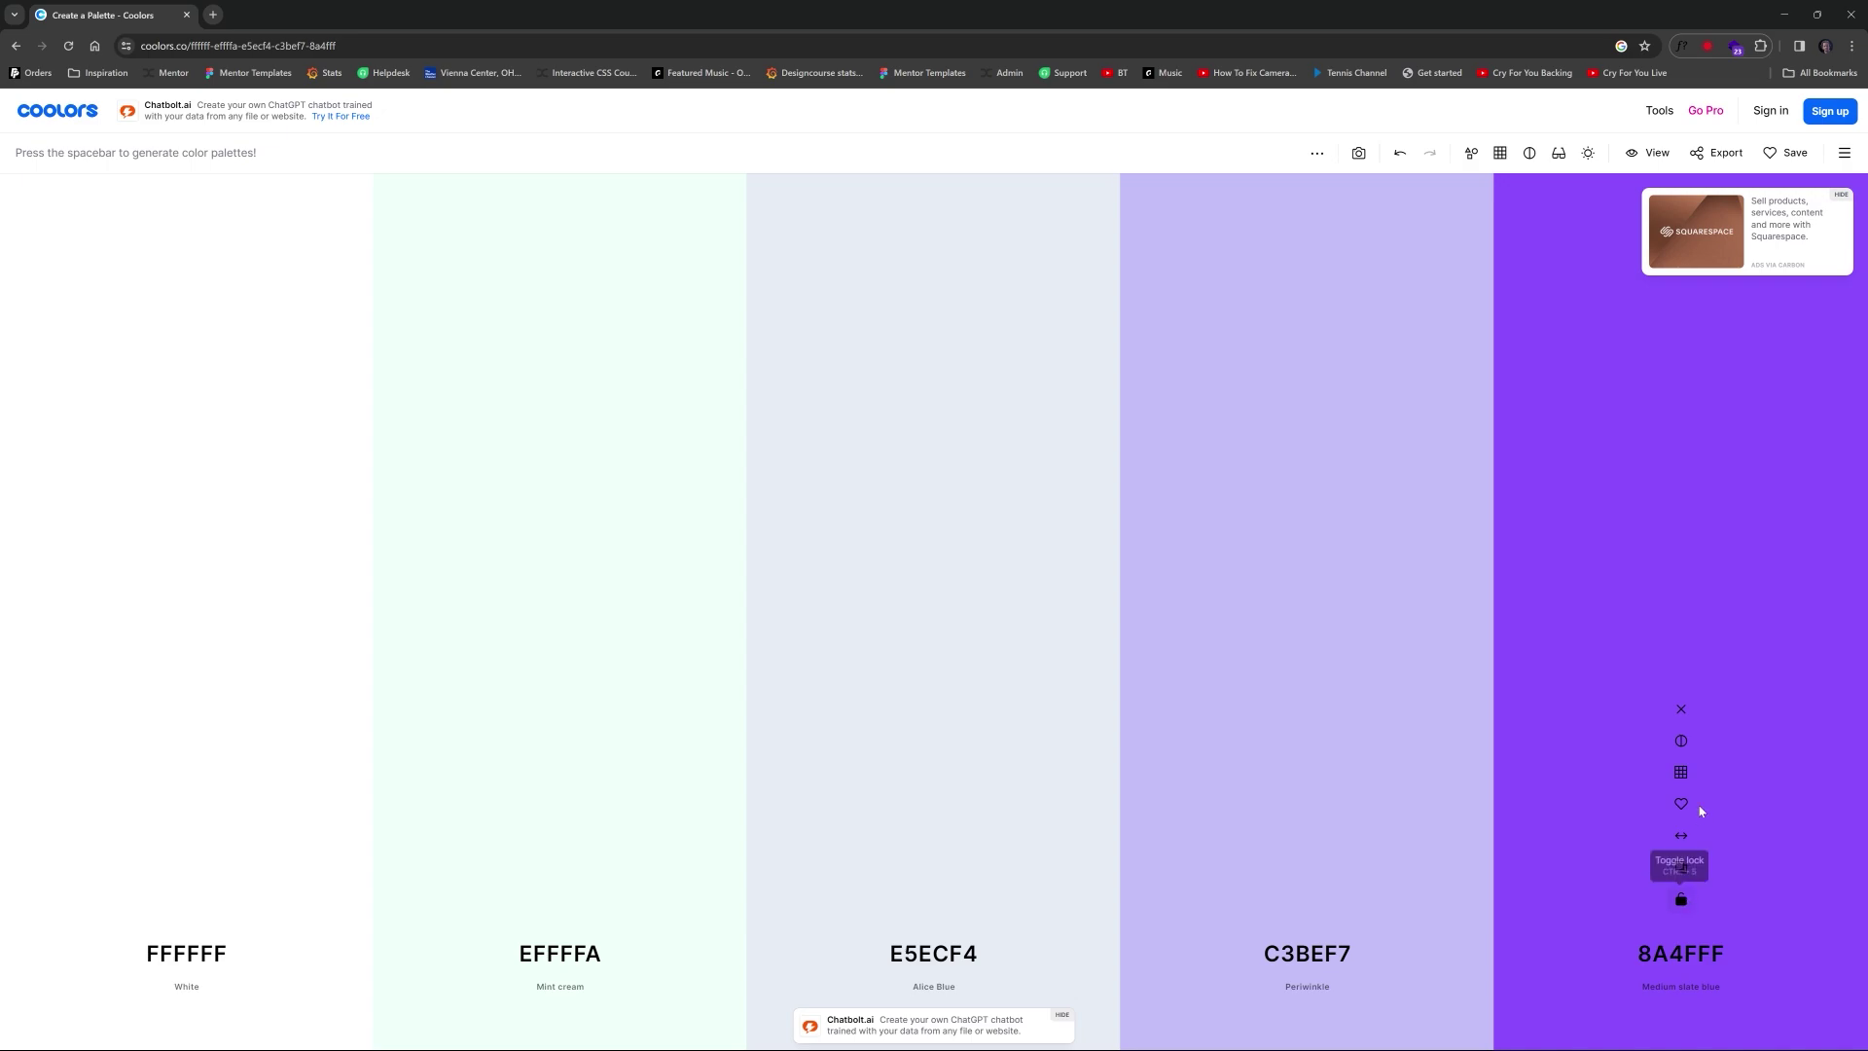
{"action": "left_click", "coordinate": [1690, 906]}
{"action": "left_click", "coordinate": [1307, 899]}
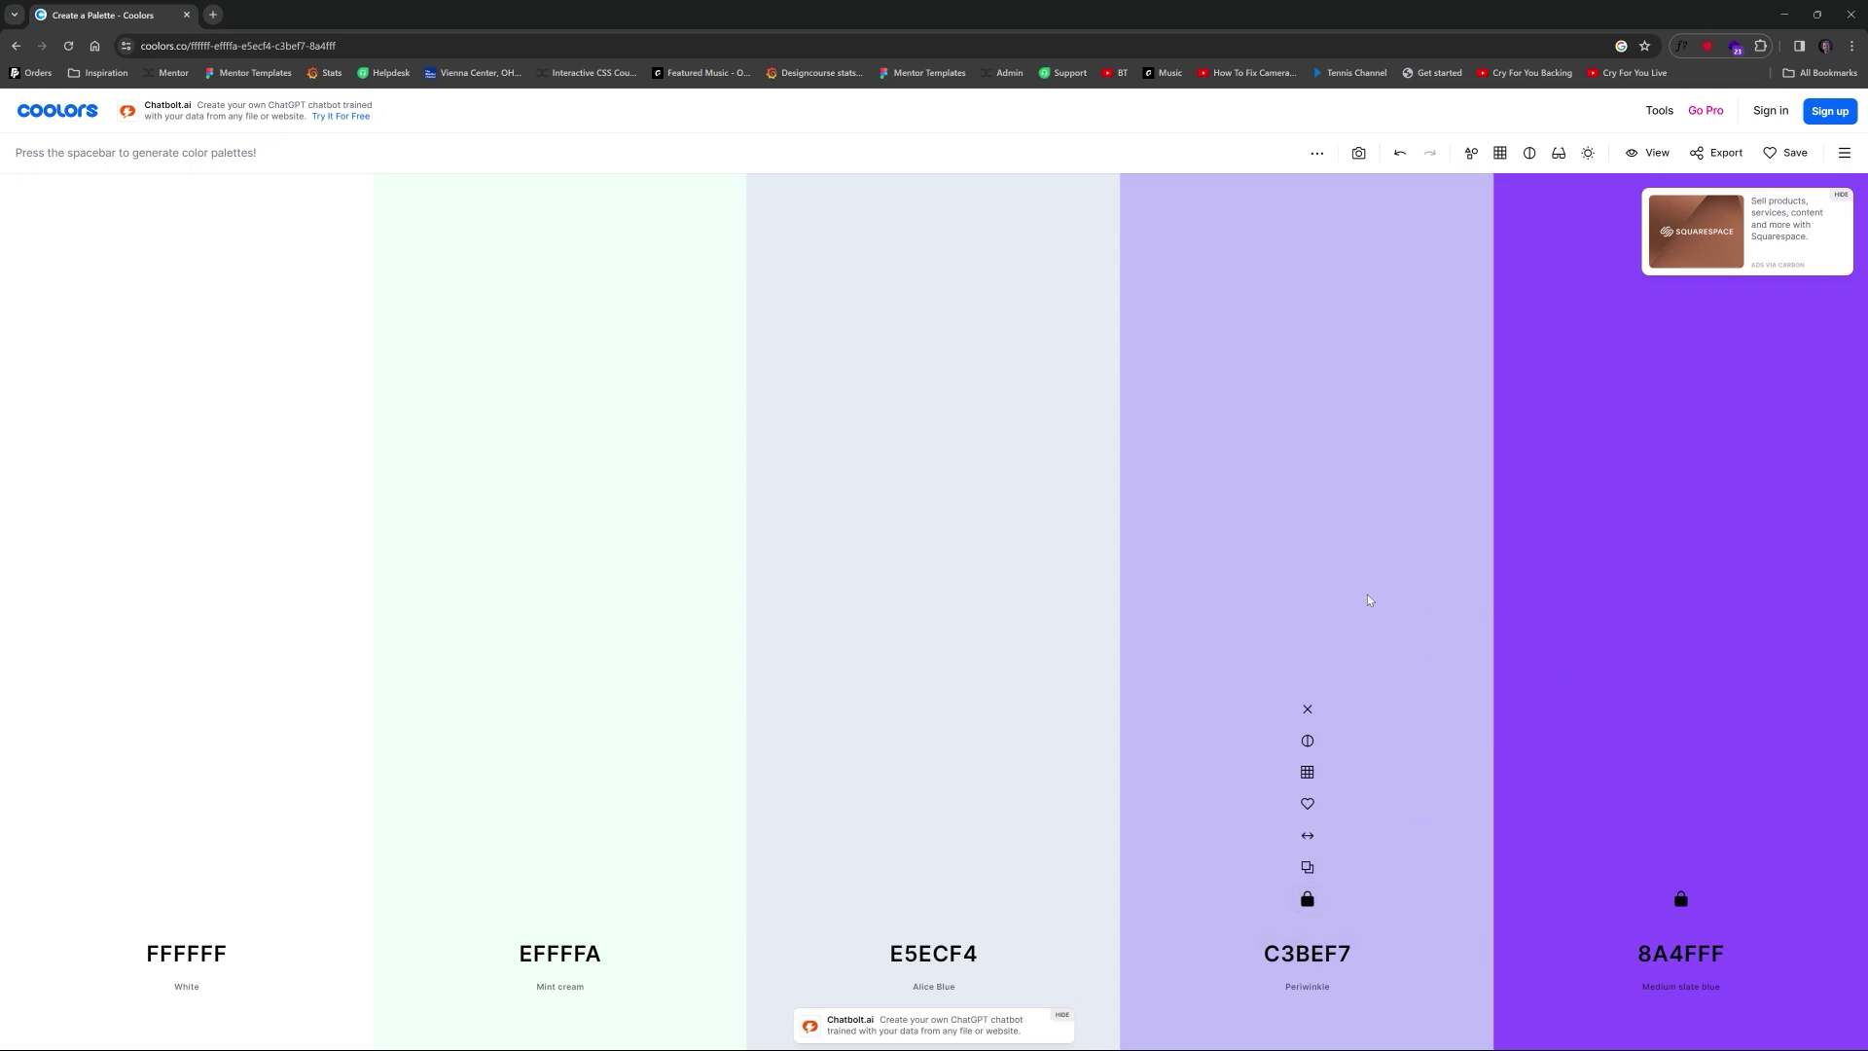
Step: Regenerate the unlocked colors, locking eerie black 1D201F and light green B2EF9B as they come up
{"action": "key", "text": "space"}
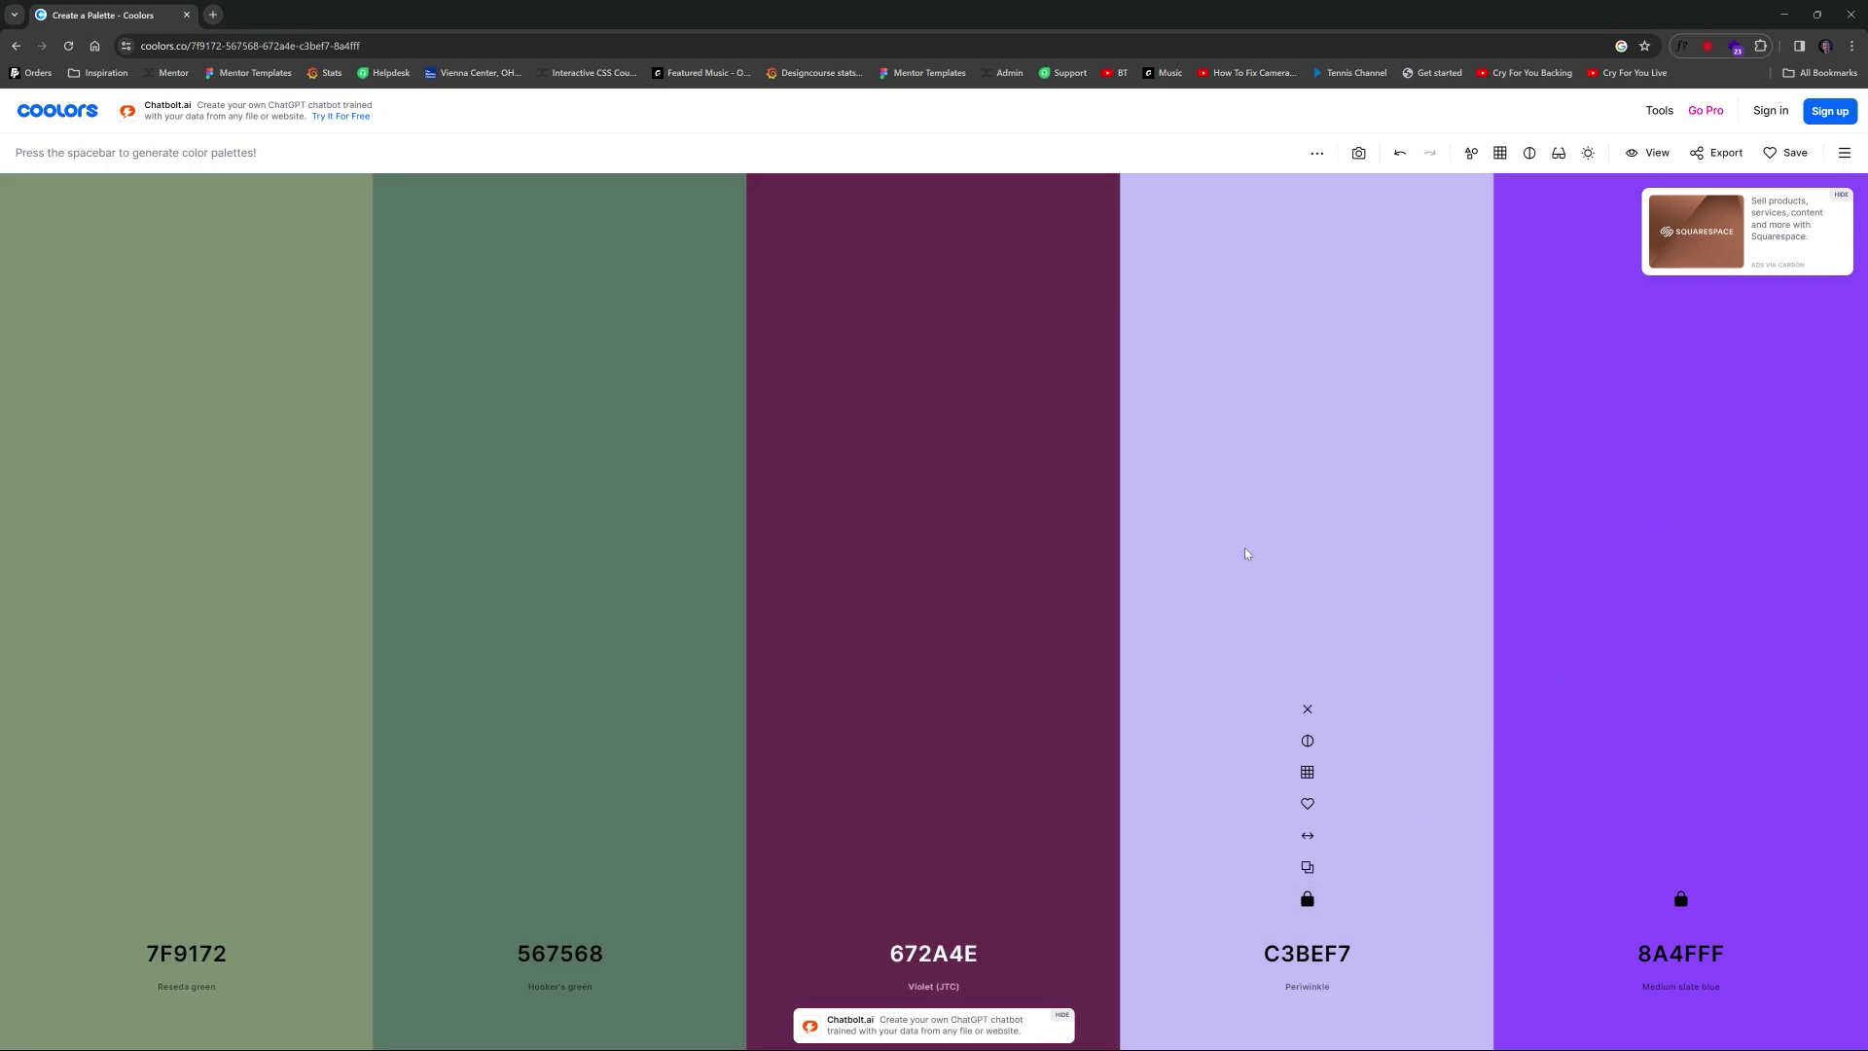
{"action": "key", "text": "space"}
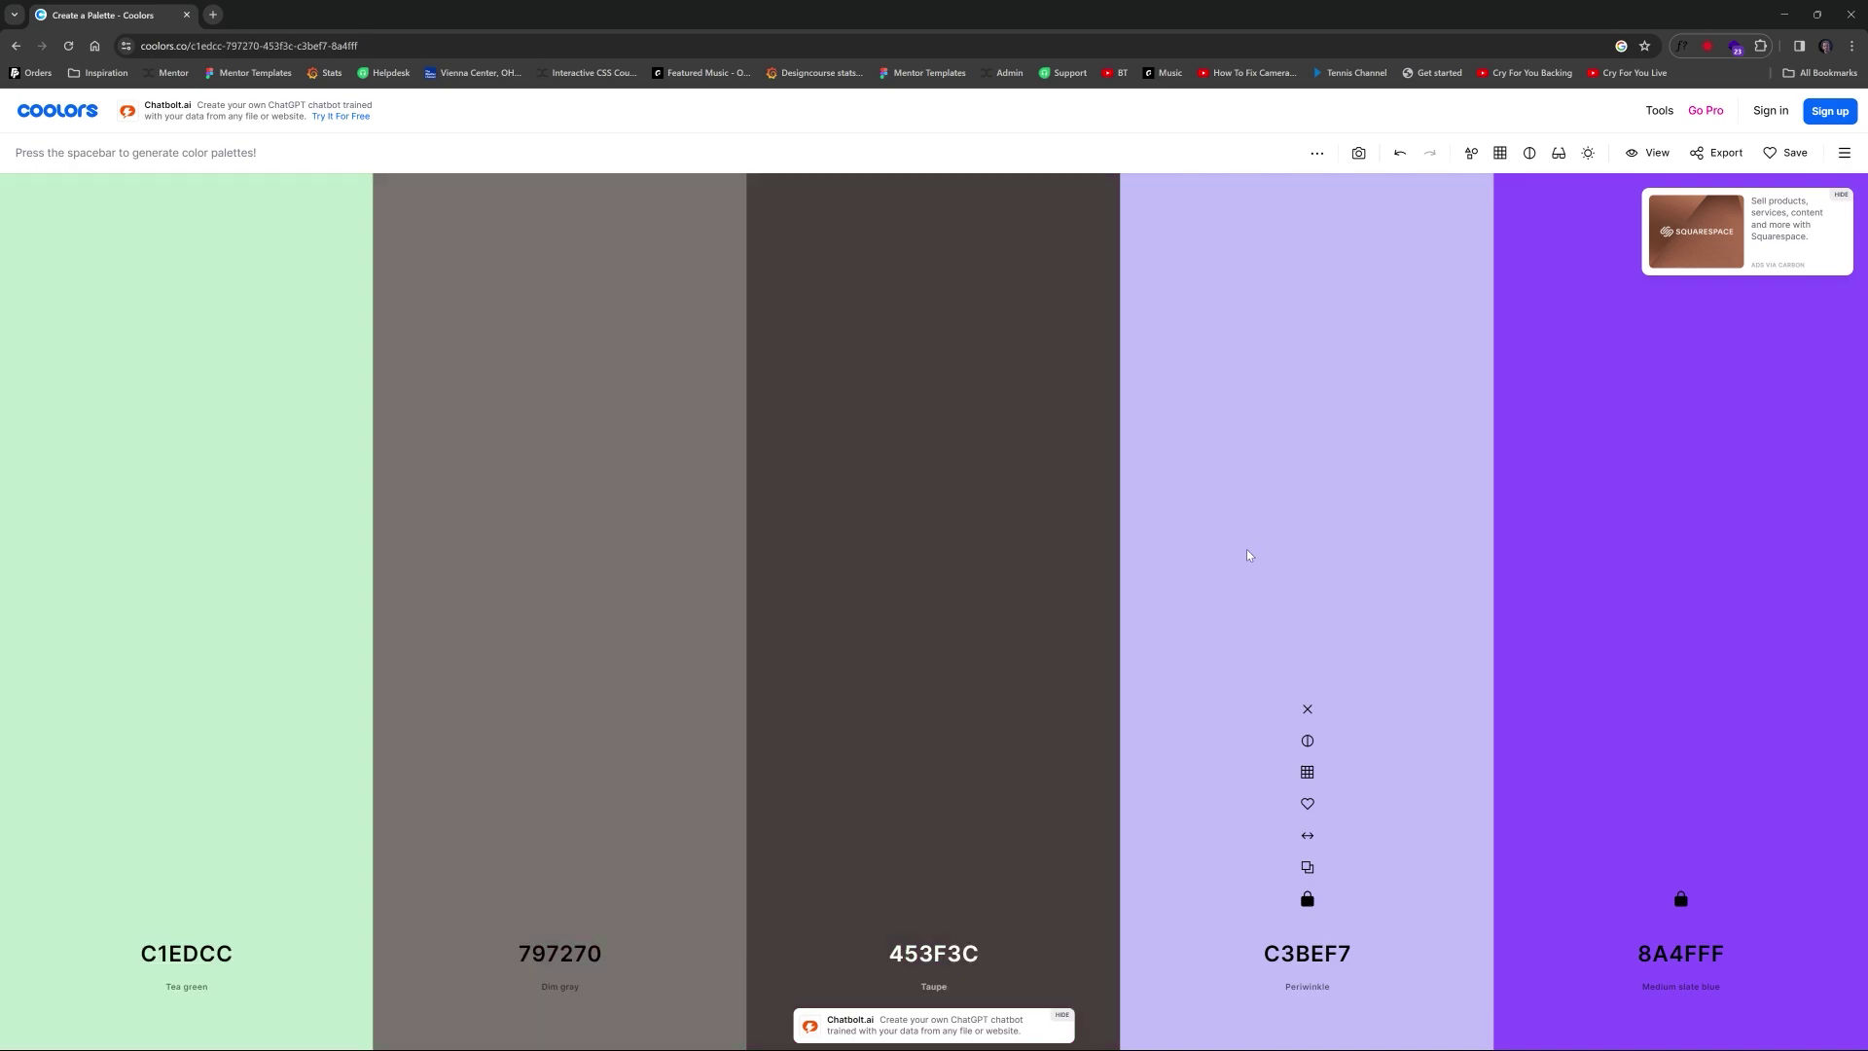
{"action": "key", "text": "space"}
{"action": "key", "text": "space"}
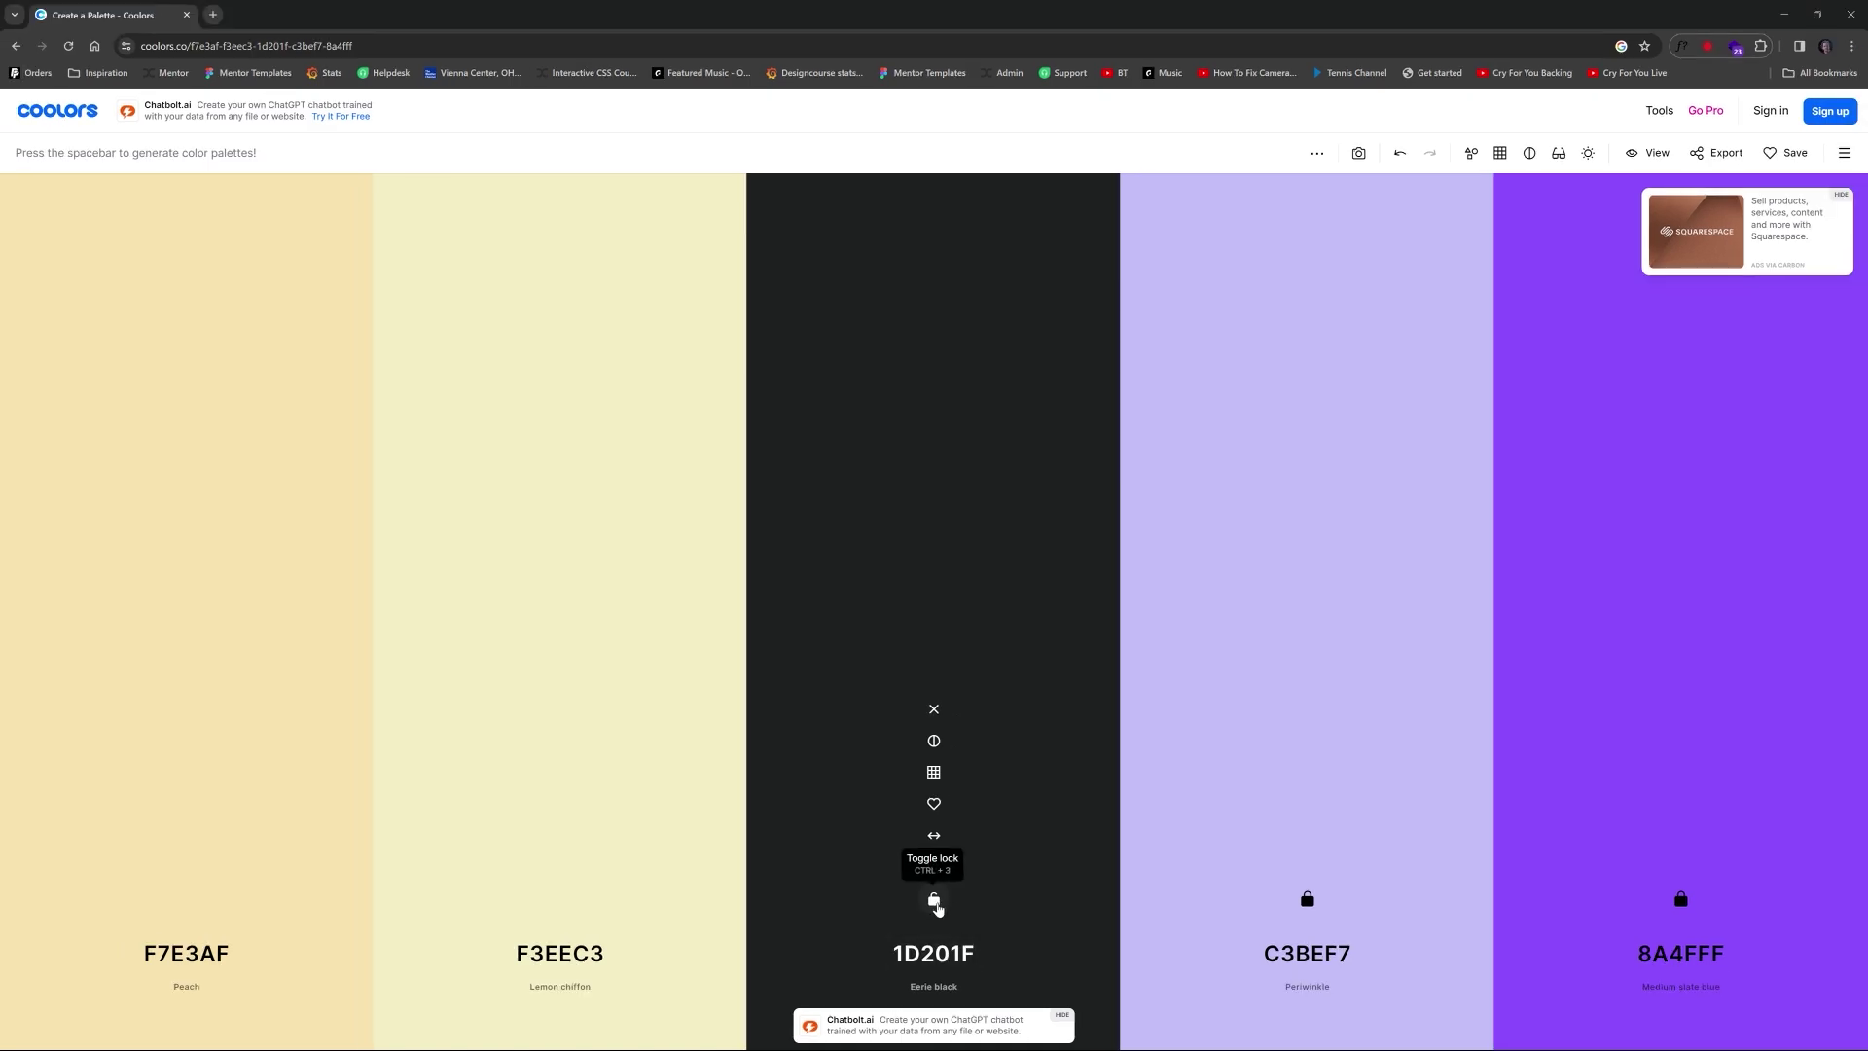
{"action": "left_click", "coordinate": [934, 899]}
{"action": "key", "text": "space"}
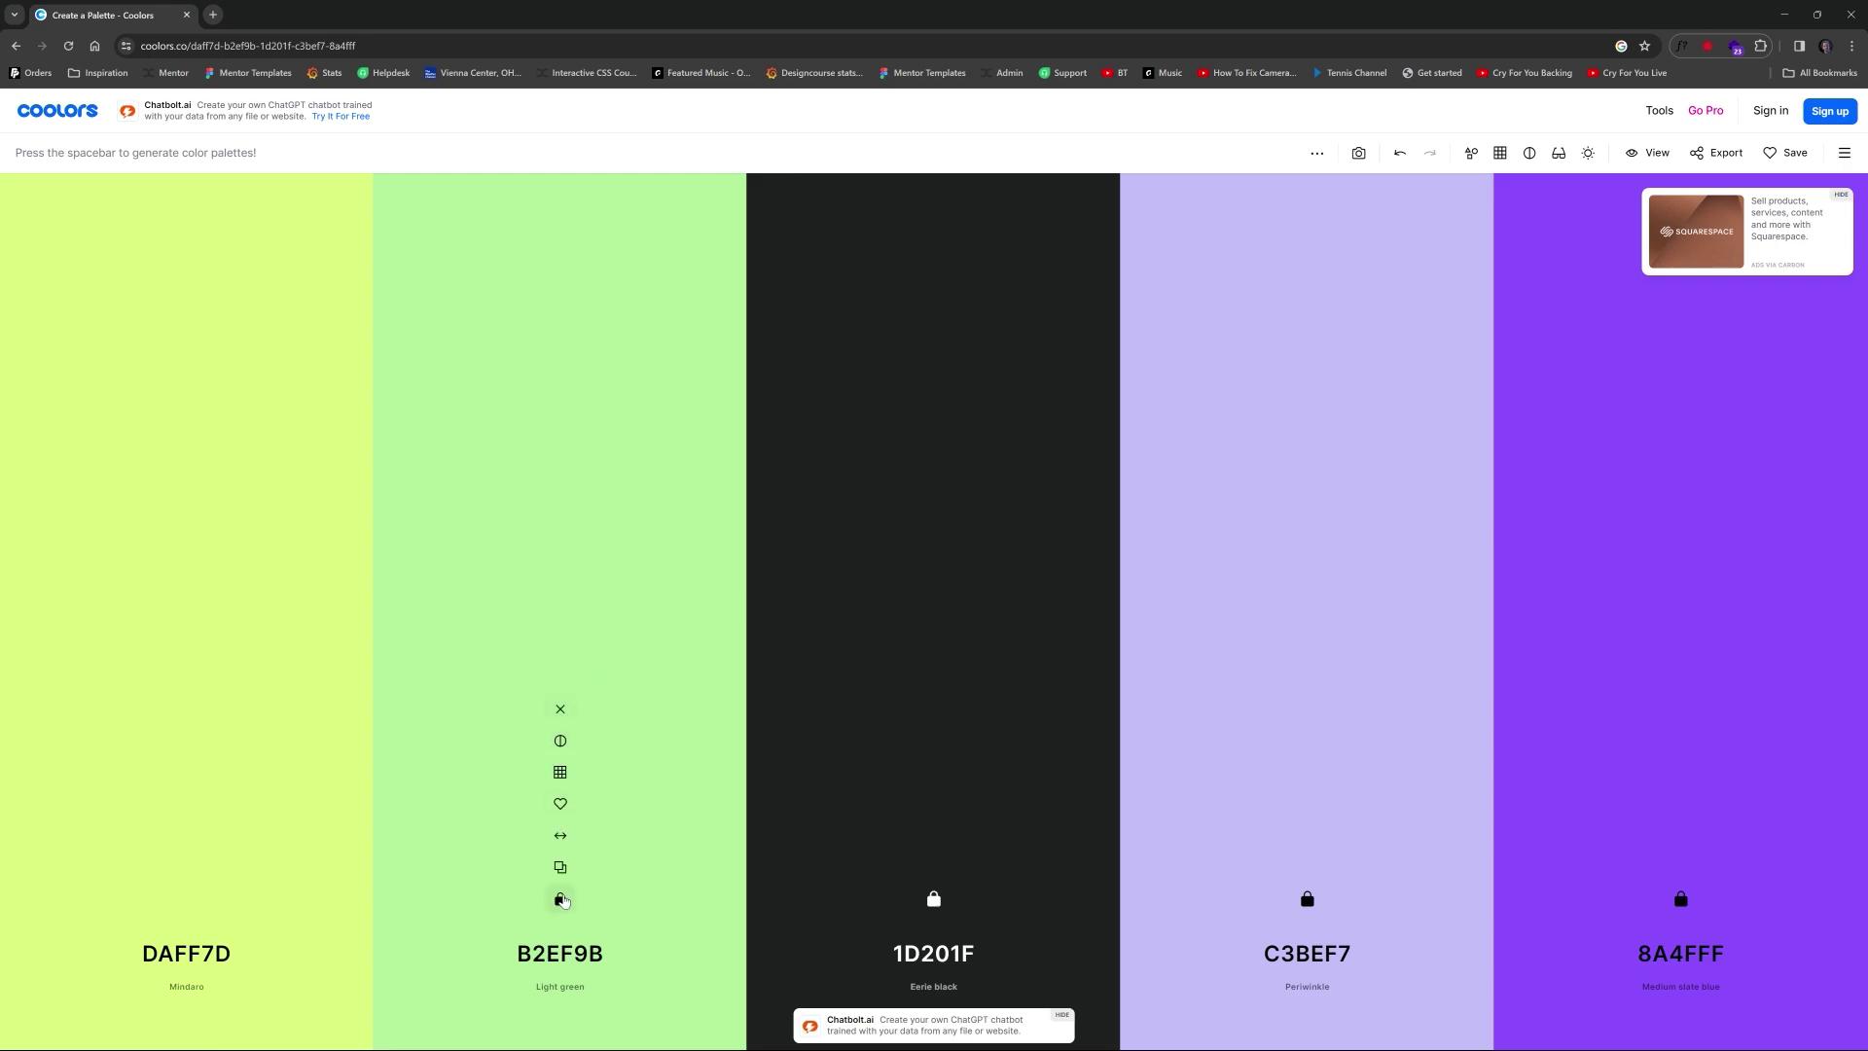
{"action": "left_click", "coordinate": [561, 901]}
Step: Cycle the only unlocked color through new suggestions and move it between periwinkle C3BEF7 and purple 8A4FFF
{"action": "key", "text": "space"}
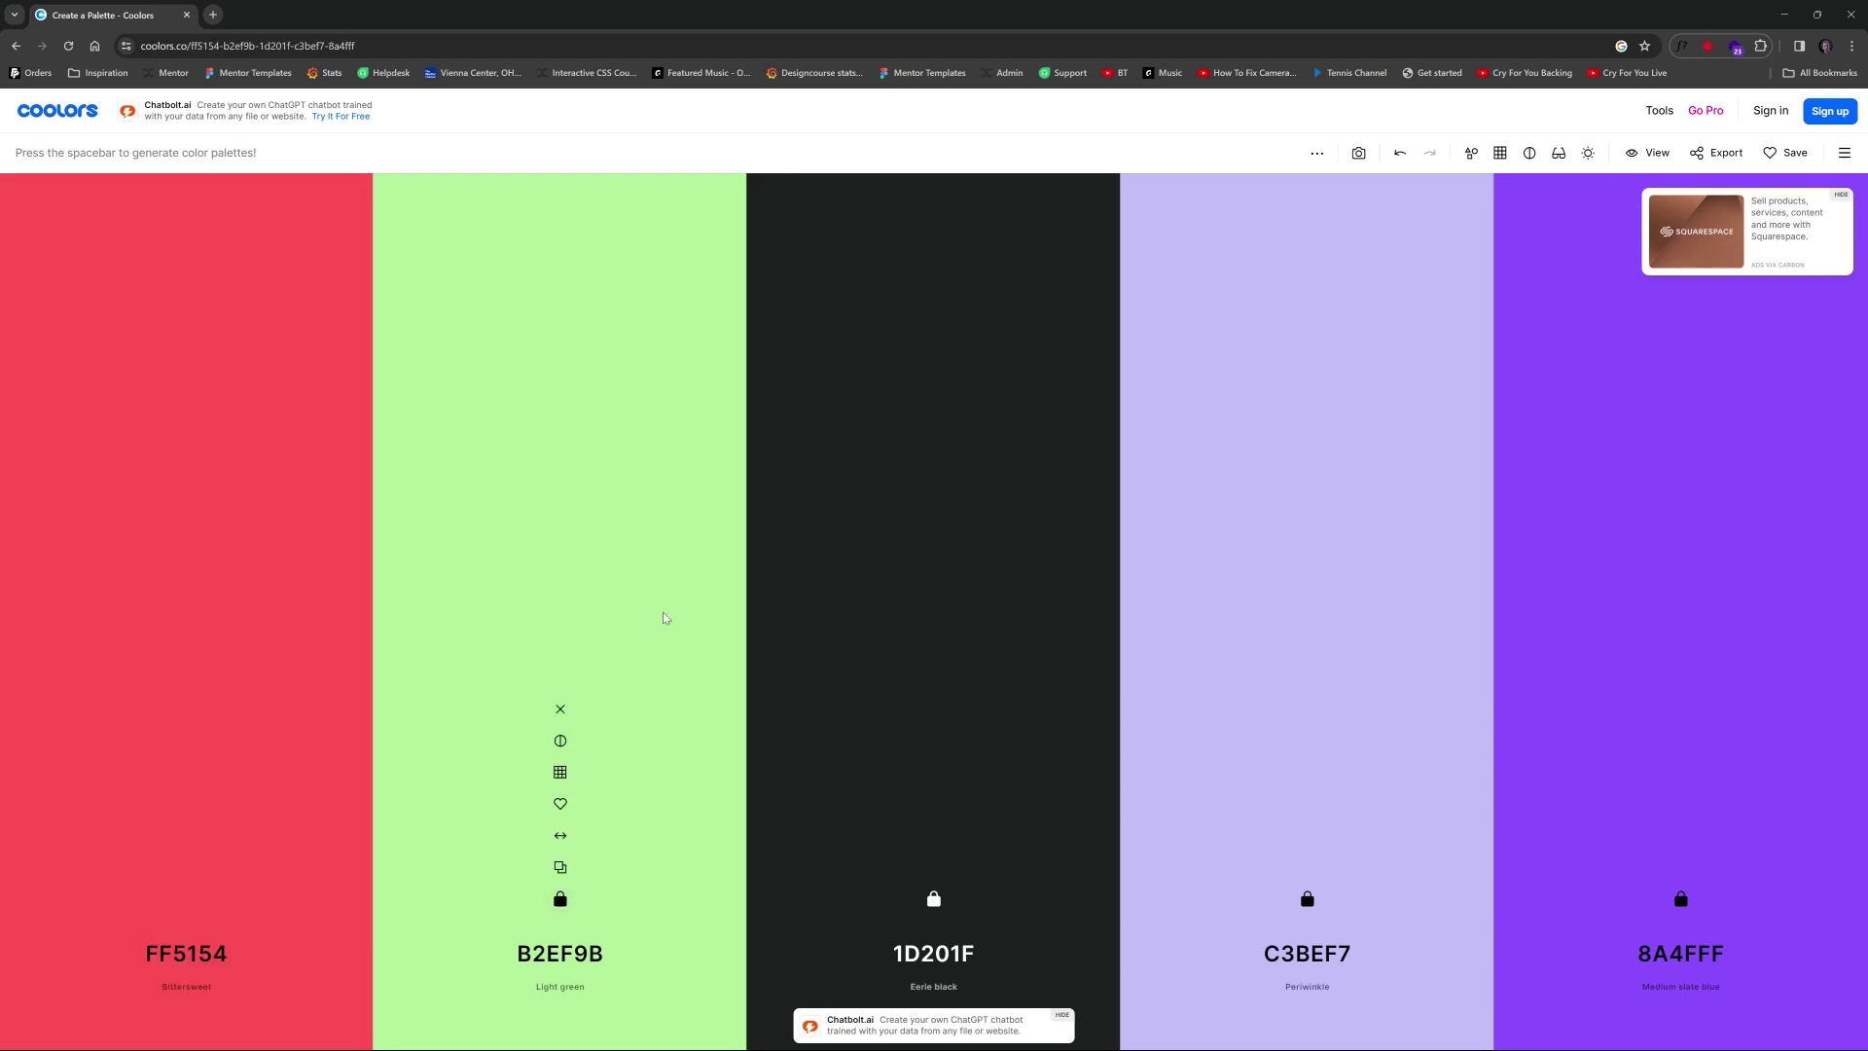
{"action": "key", "text": "space"}
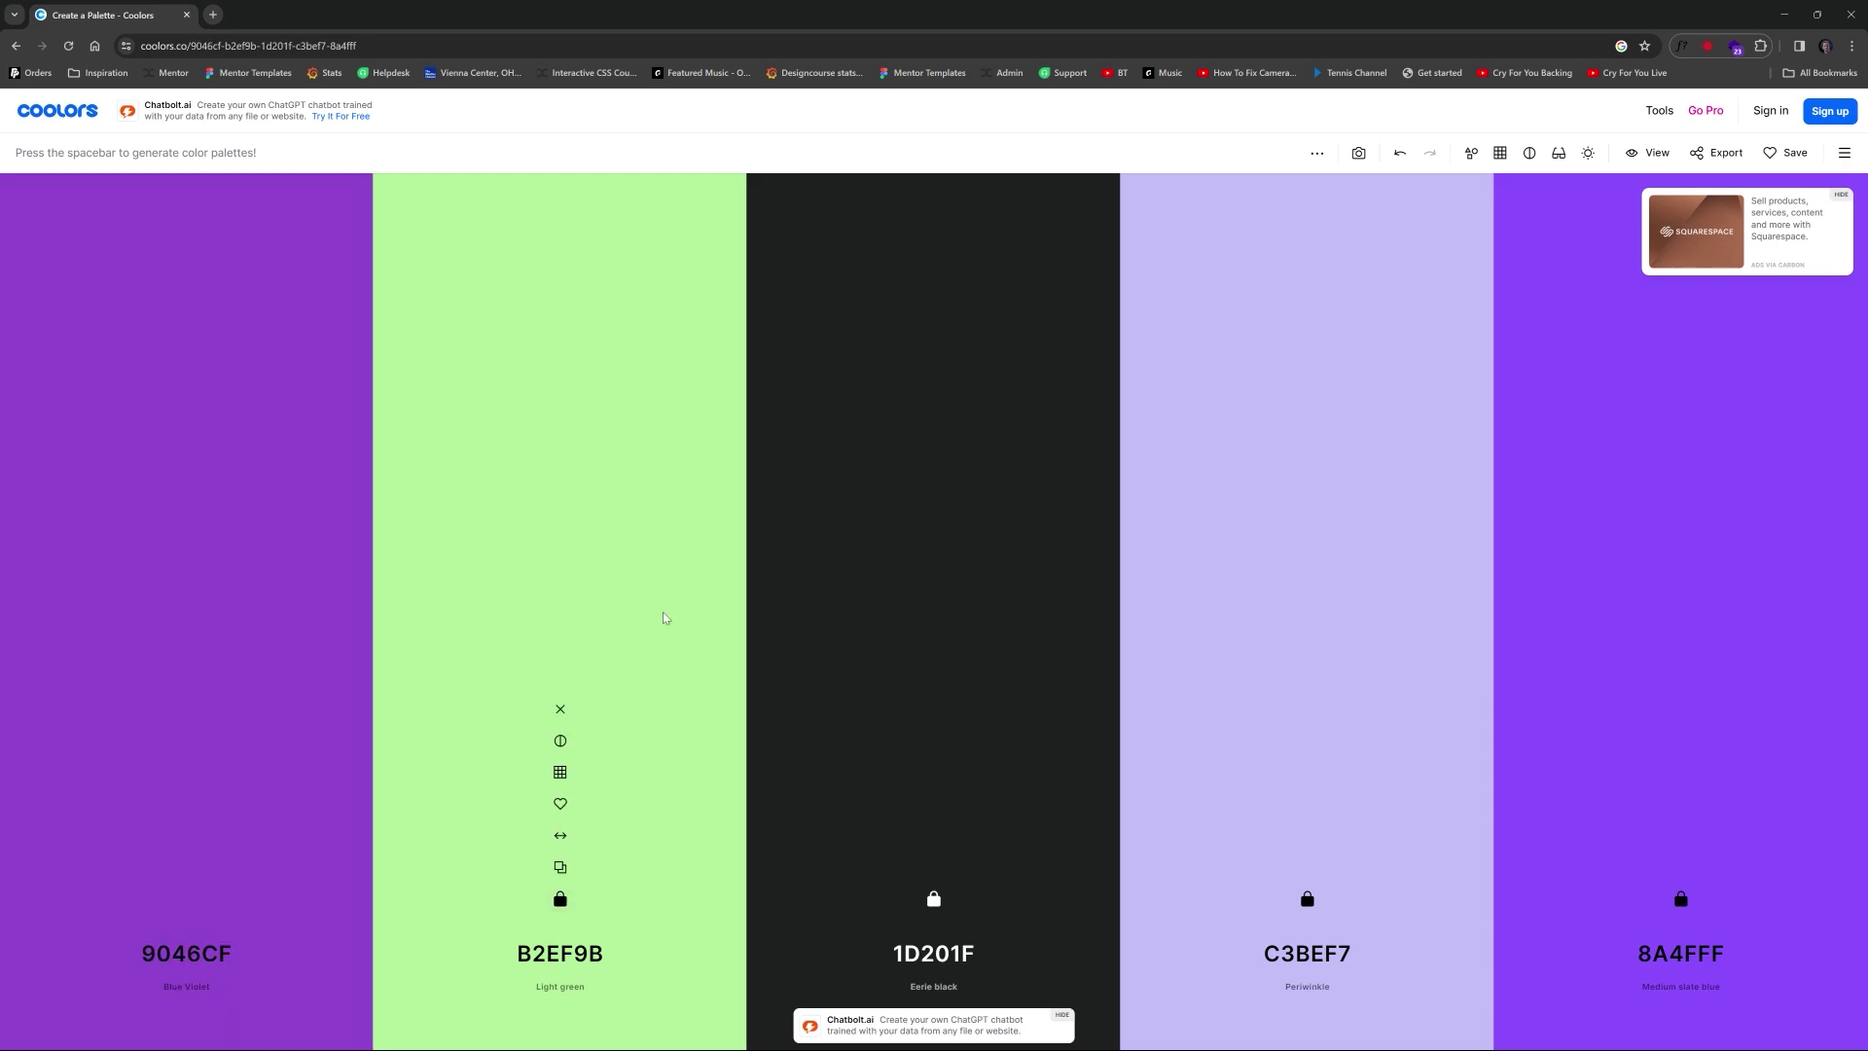
{"action": "key", "text": "space"}
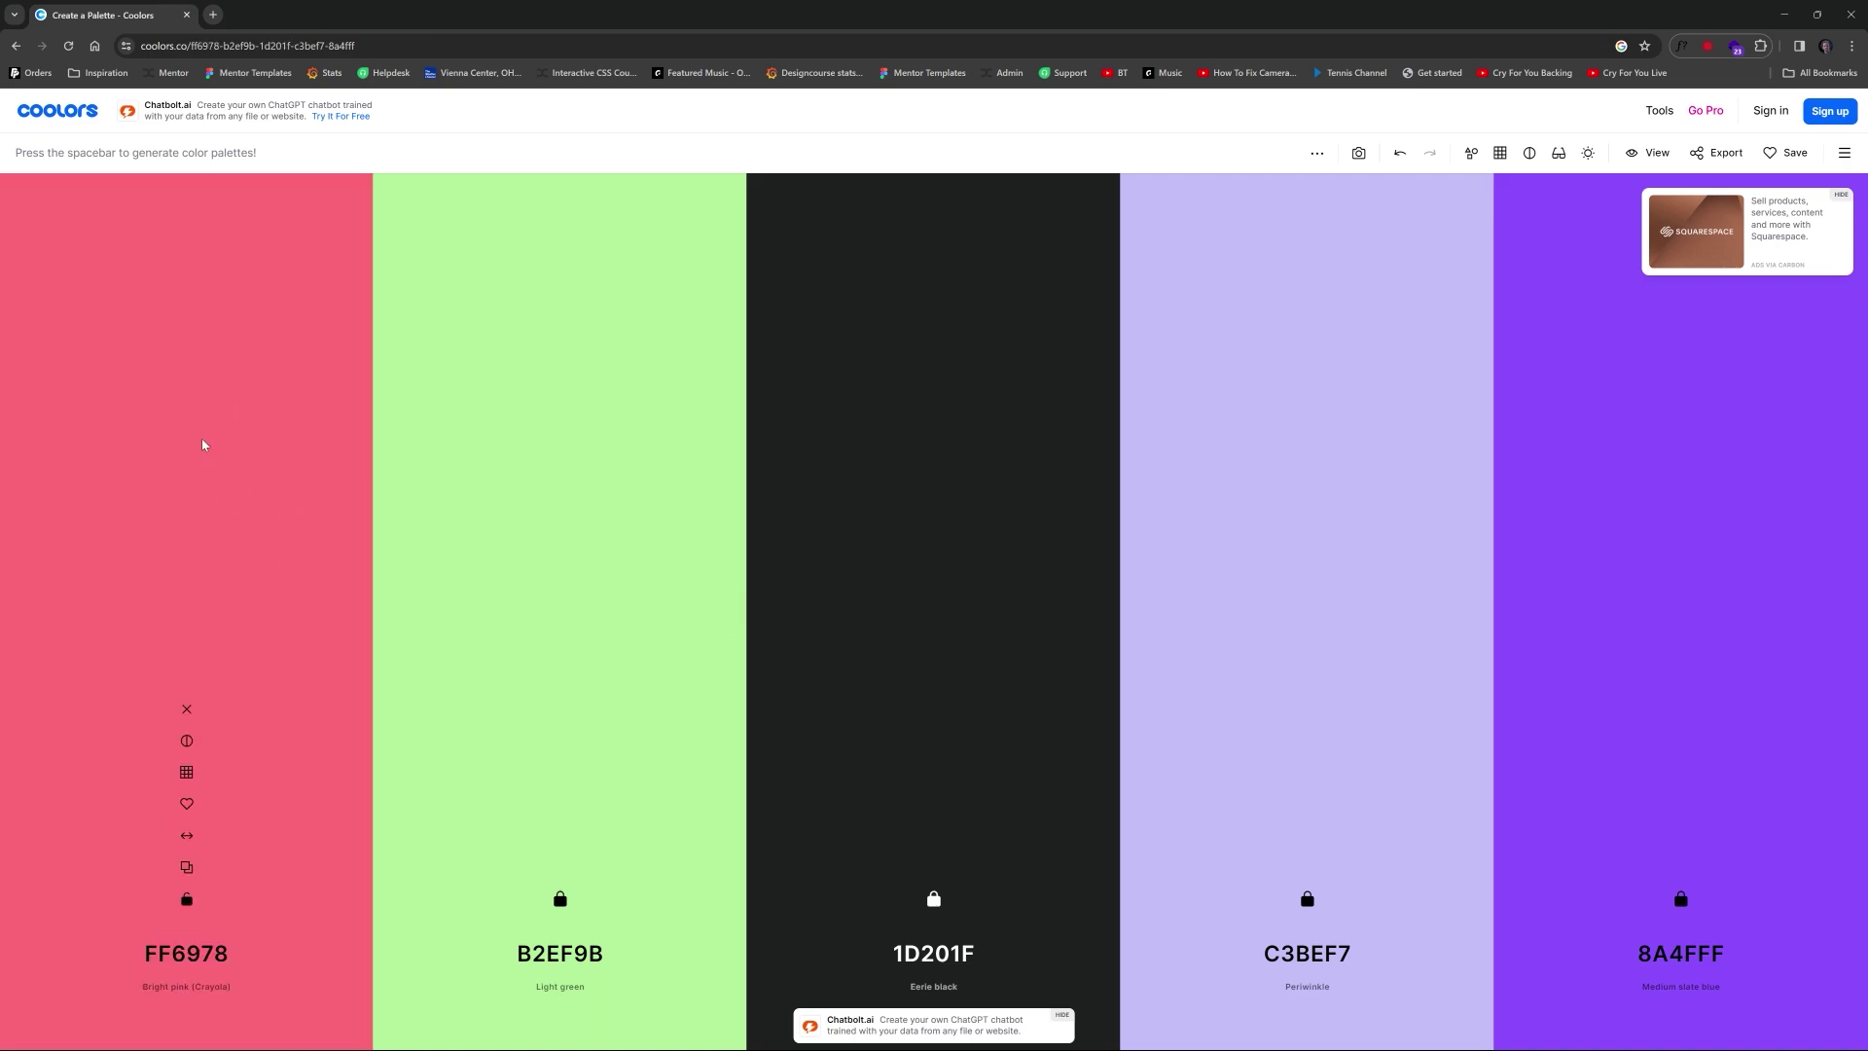
{"action": "key", "text": "space"}
{"action": "key", "text": "space"}
{"action": "key", "text": "space"}
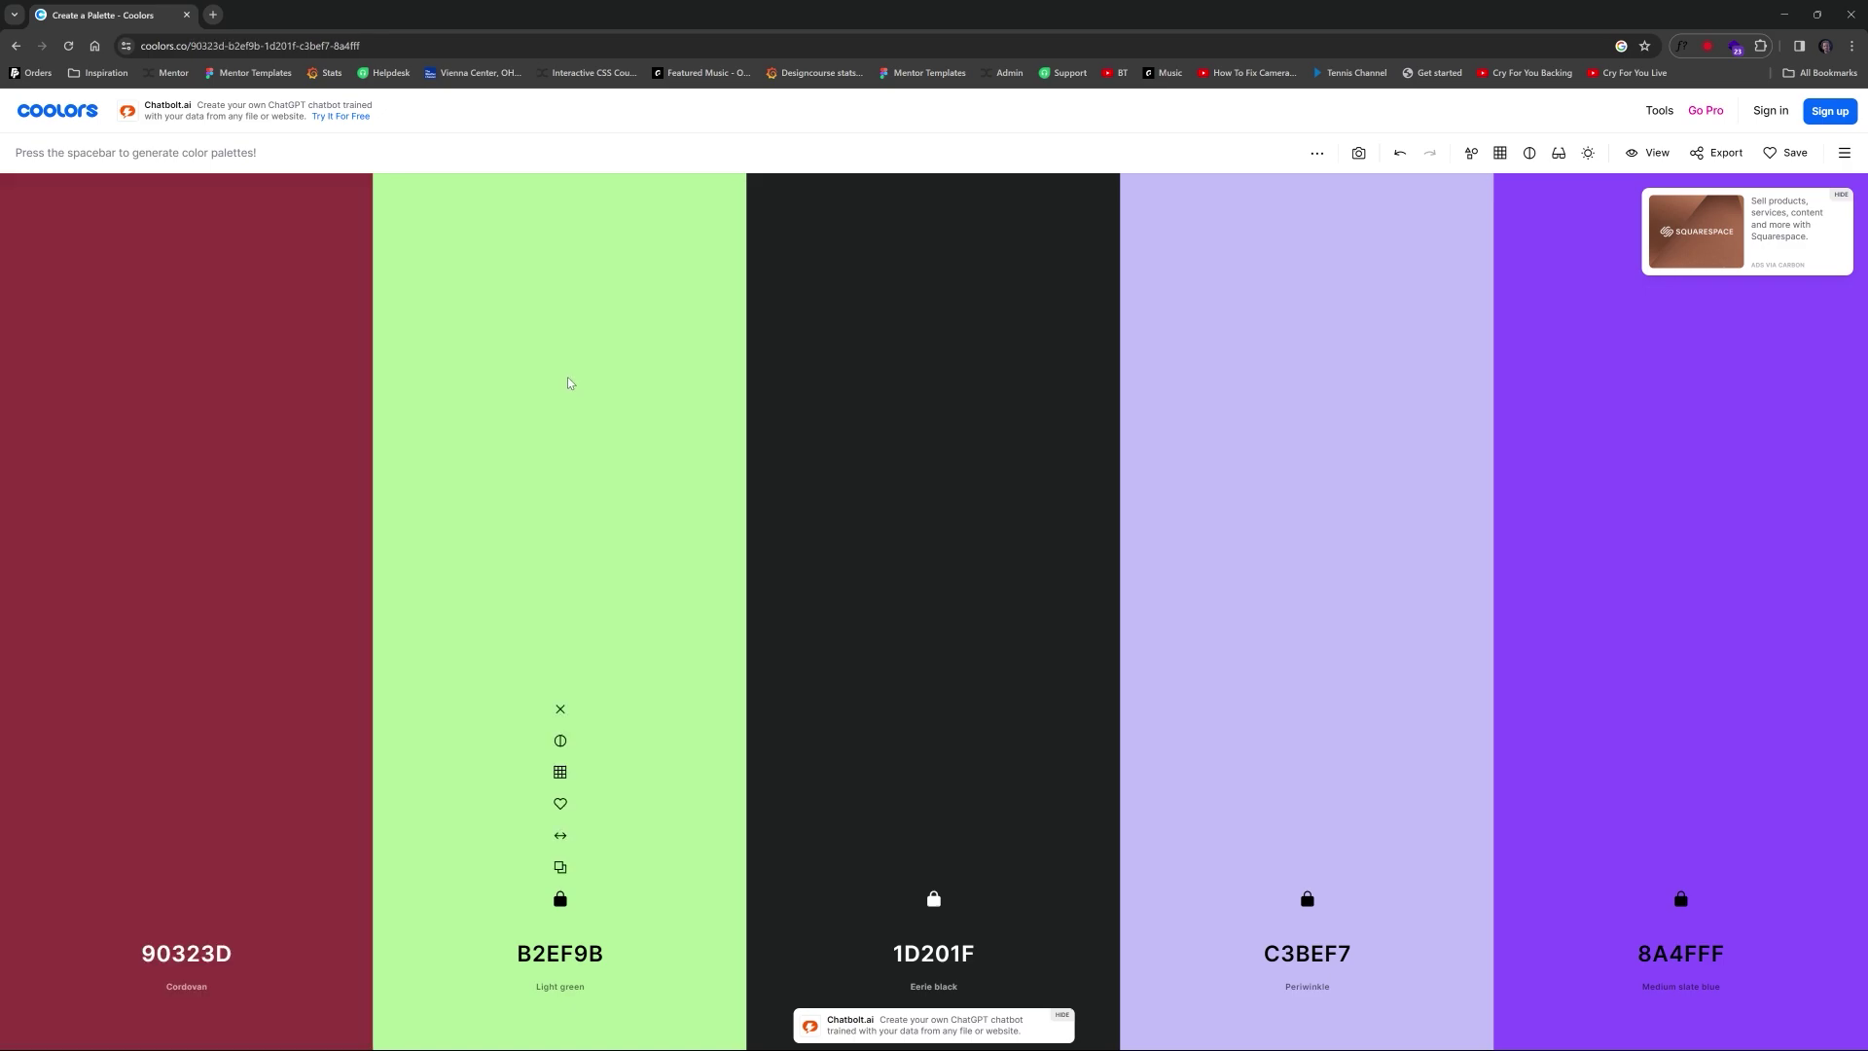
{"action": "key", "text": "space"}
{"action": "key", "text": "space"}
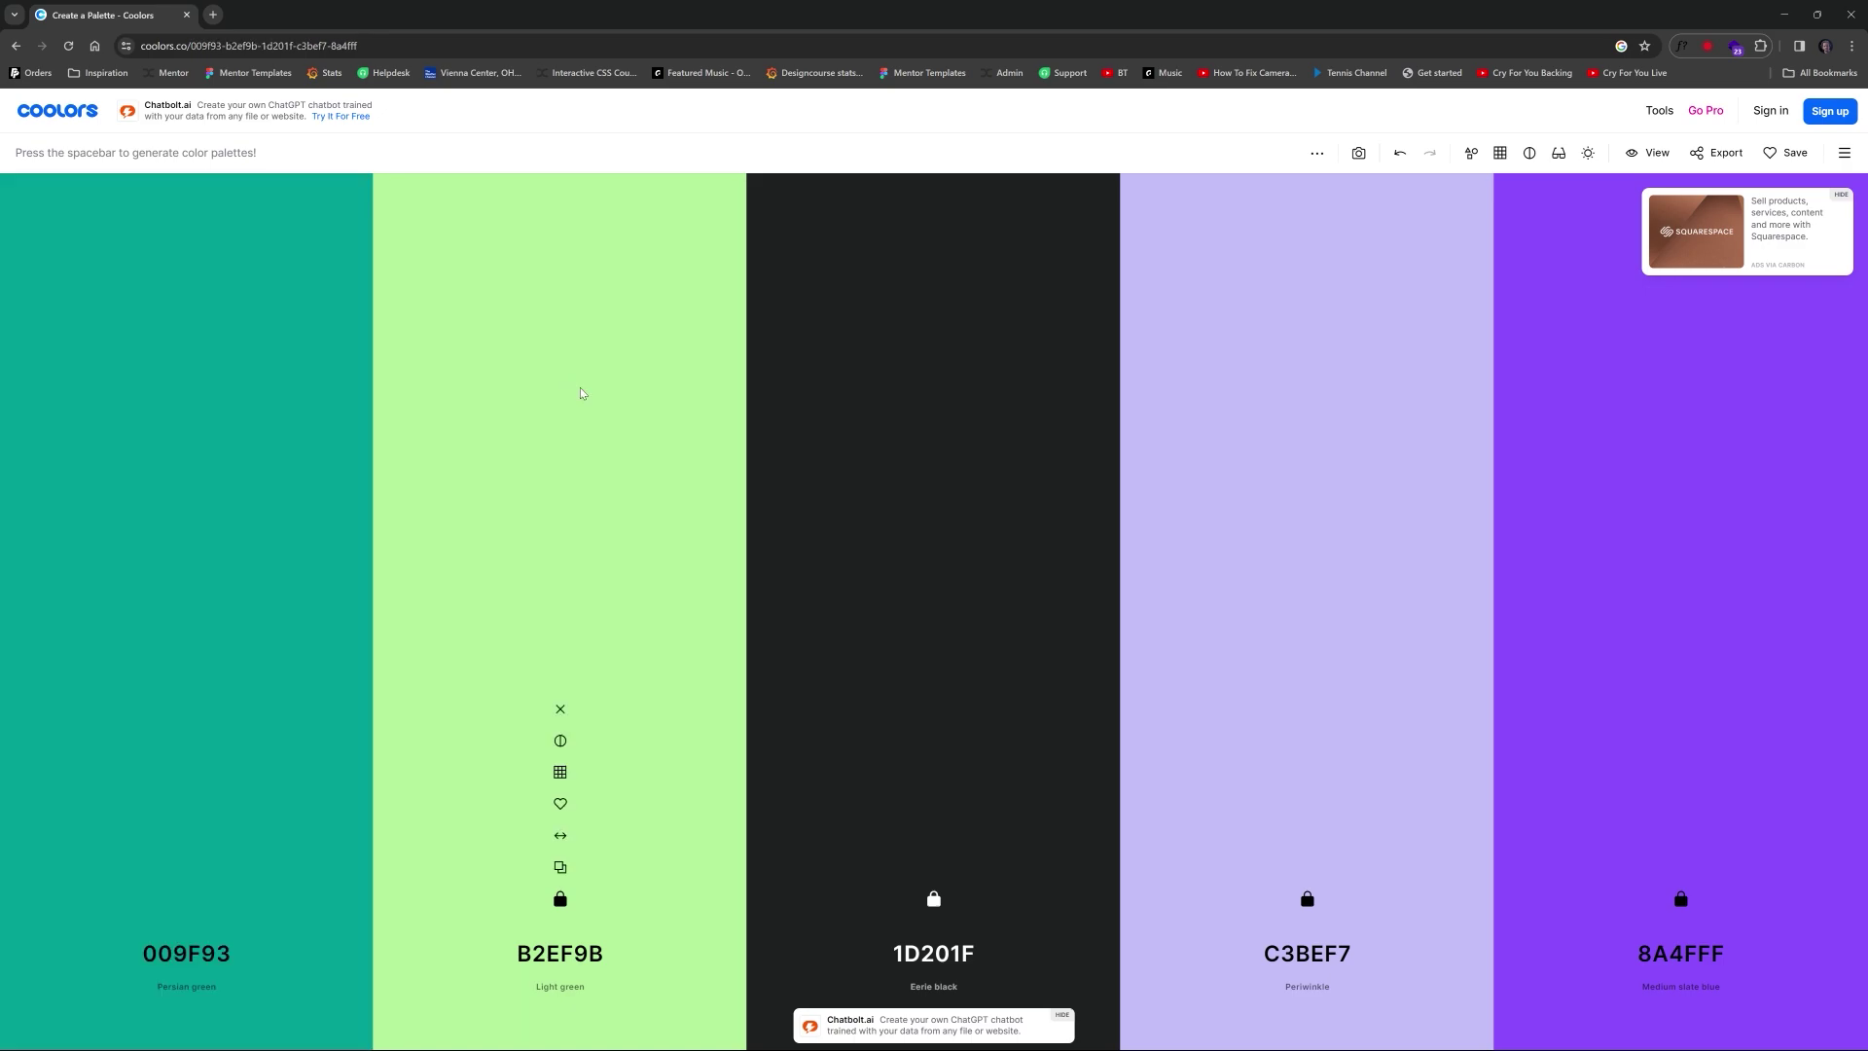
{"action": "key", "text": "space"}
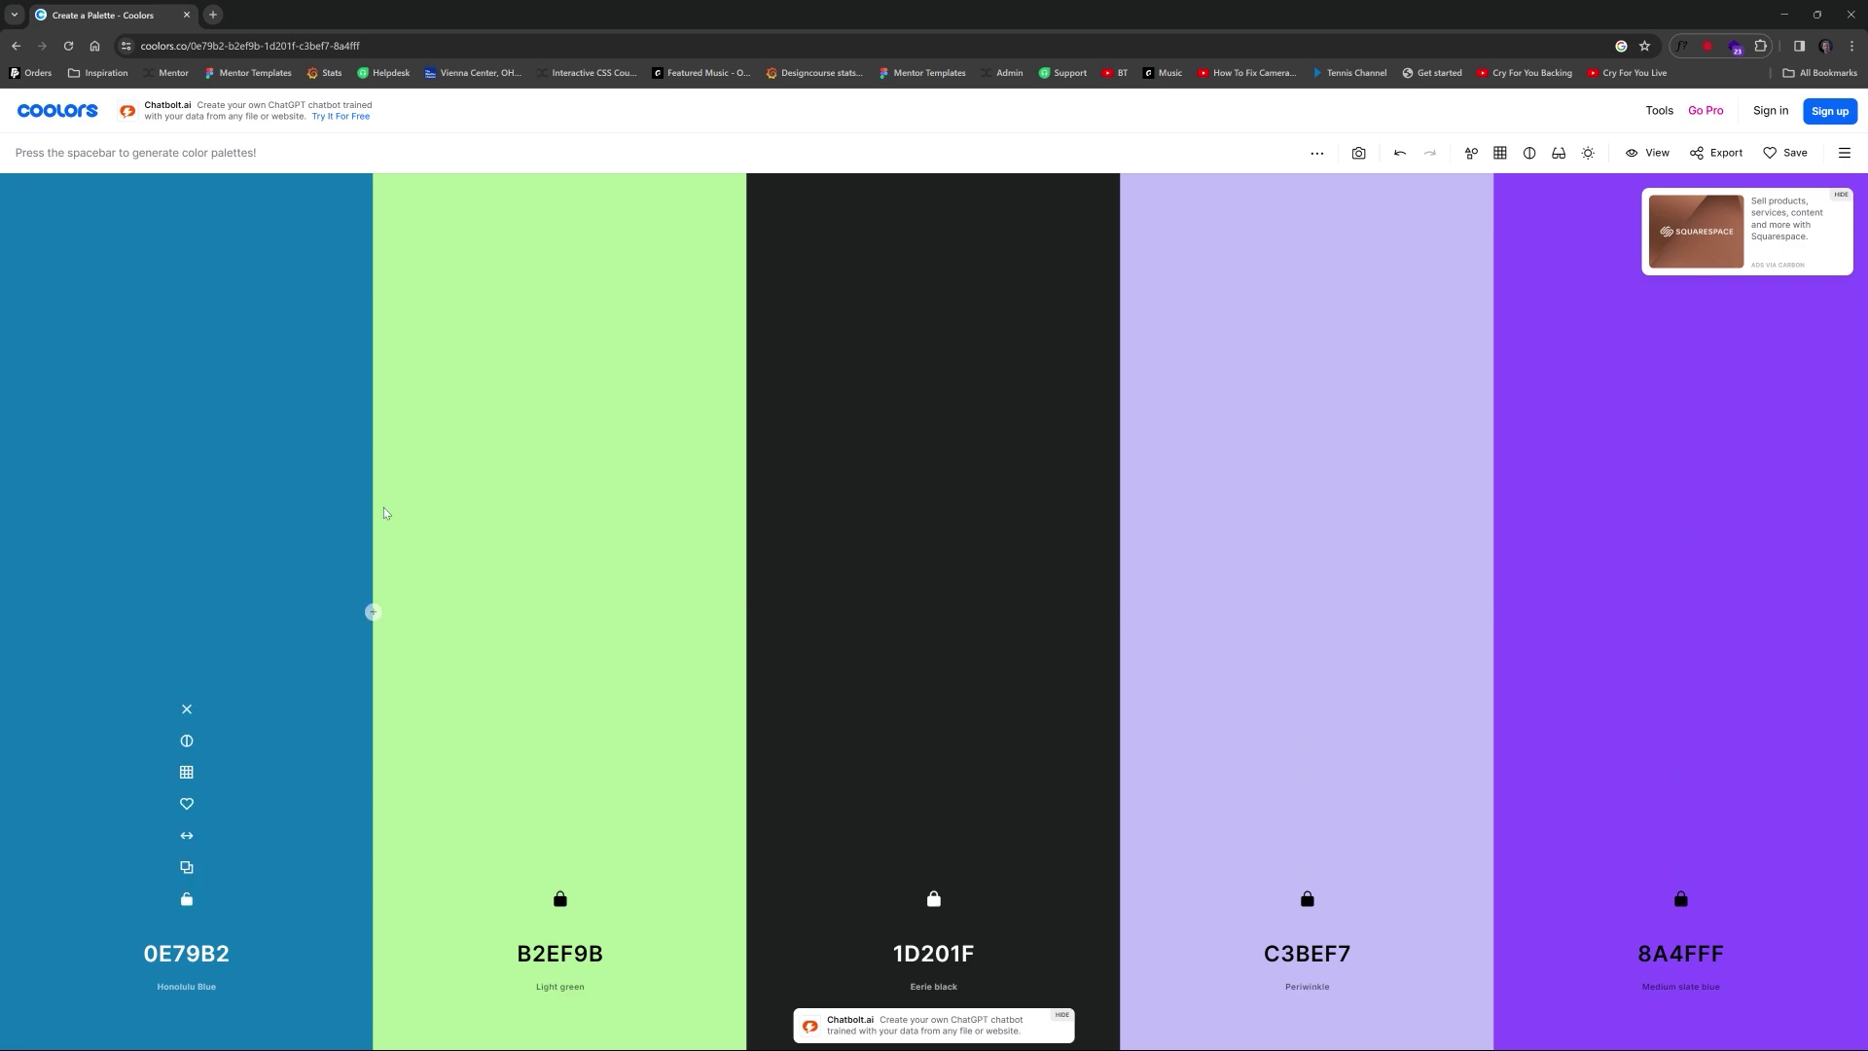
{"action": "key", "text": "space"}
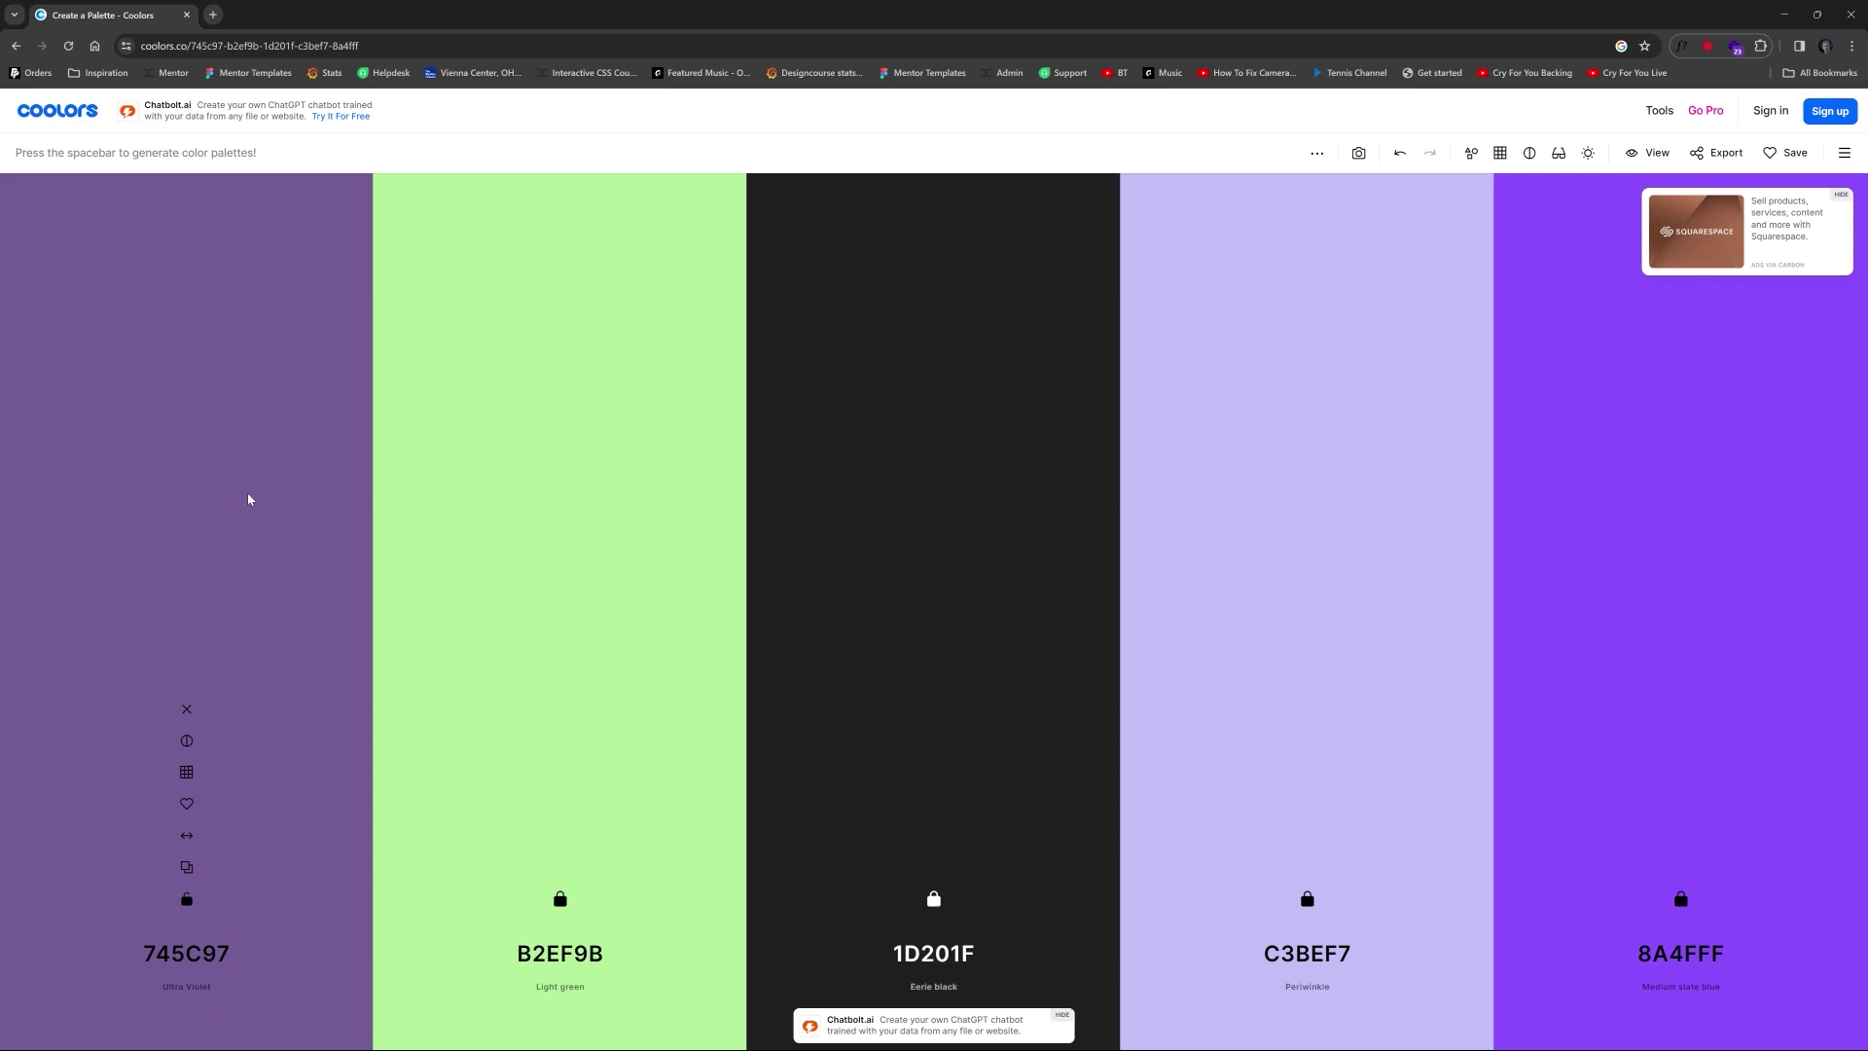
{"action": "left_click_drag", "start_coordinate": [186, 836], "coordinate": [1329, 820]}
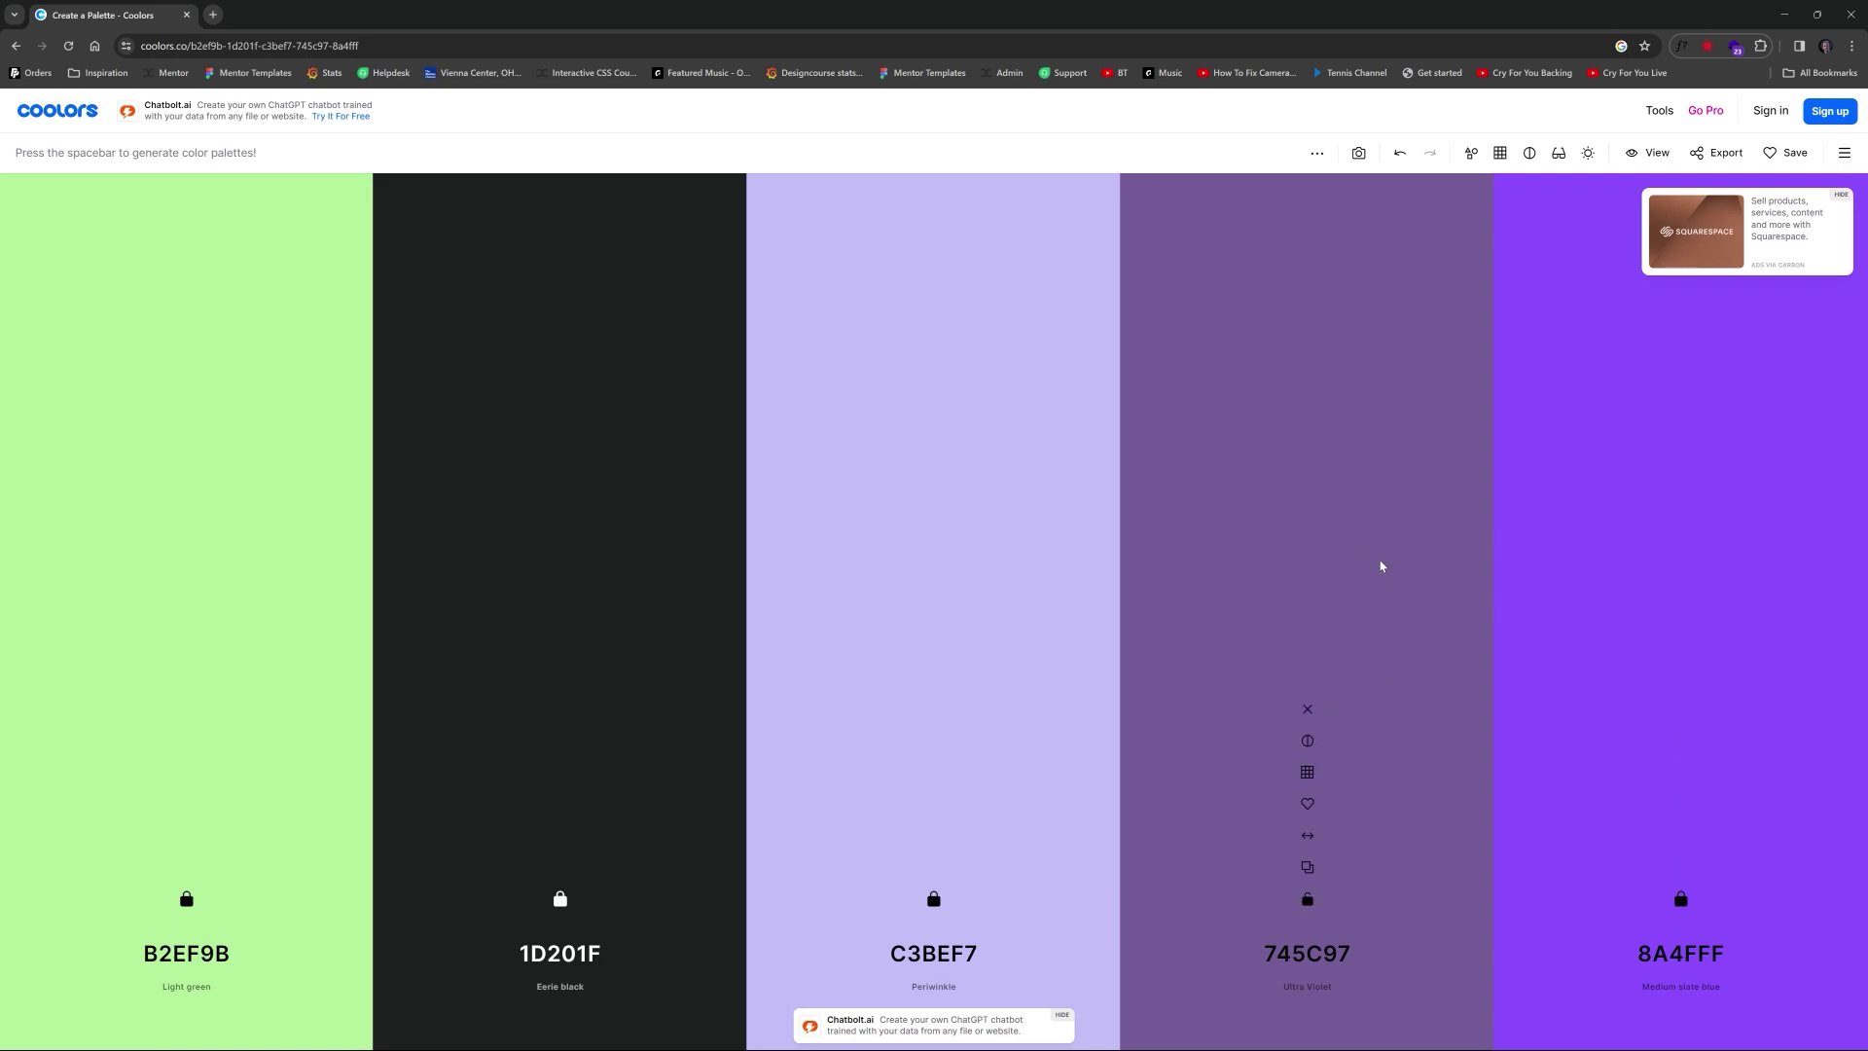
Step: Regenerate the unlocked fourth color until tomato EF6351 comes up, and lock it
{"action": "key", "text": "space"}
{"action": "key", "text": "space"}
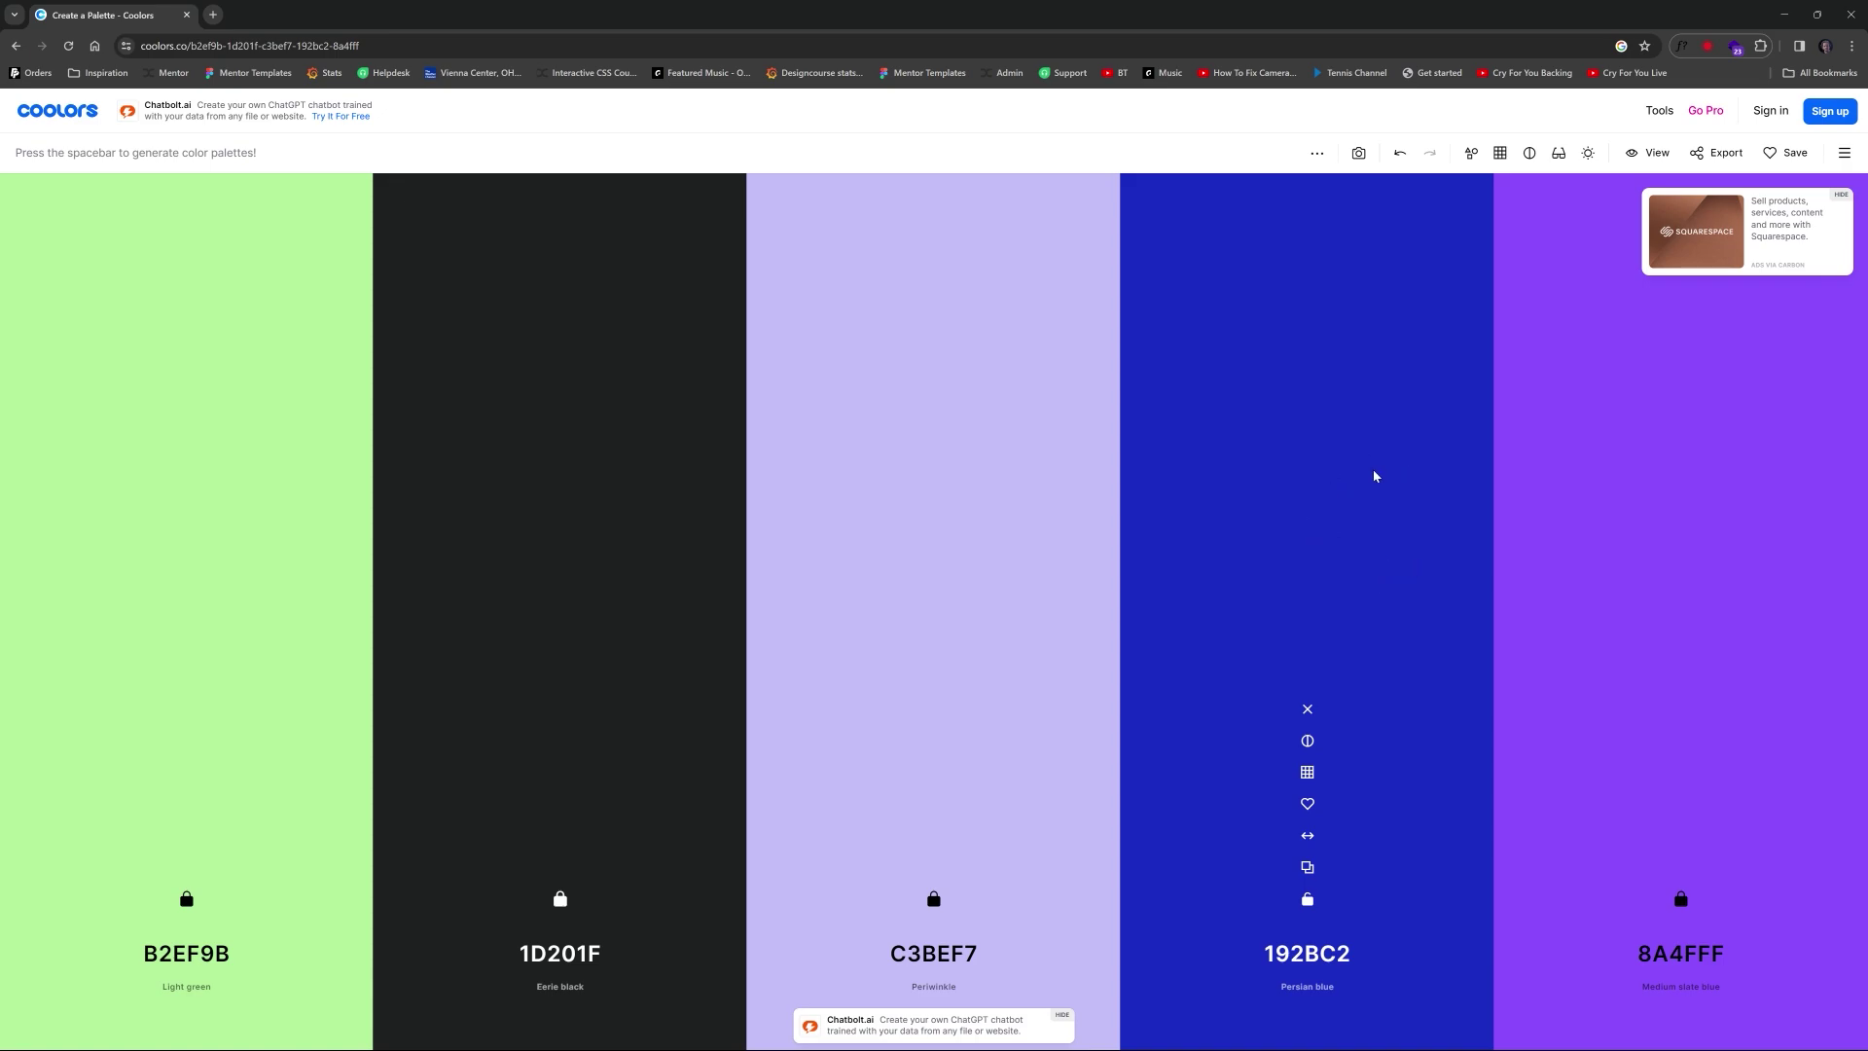
{"action": "key", "text": "space"}
{"action": "key", "text": "space"}
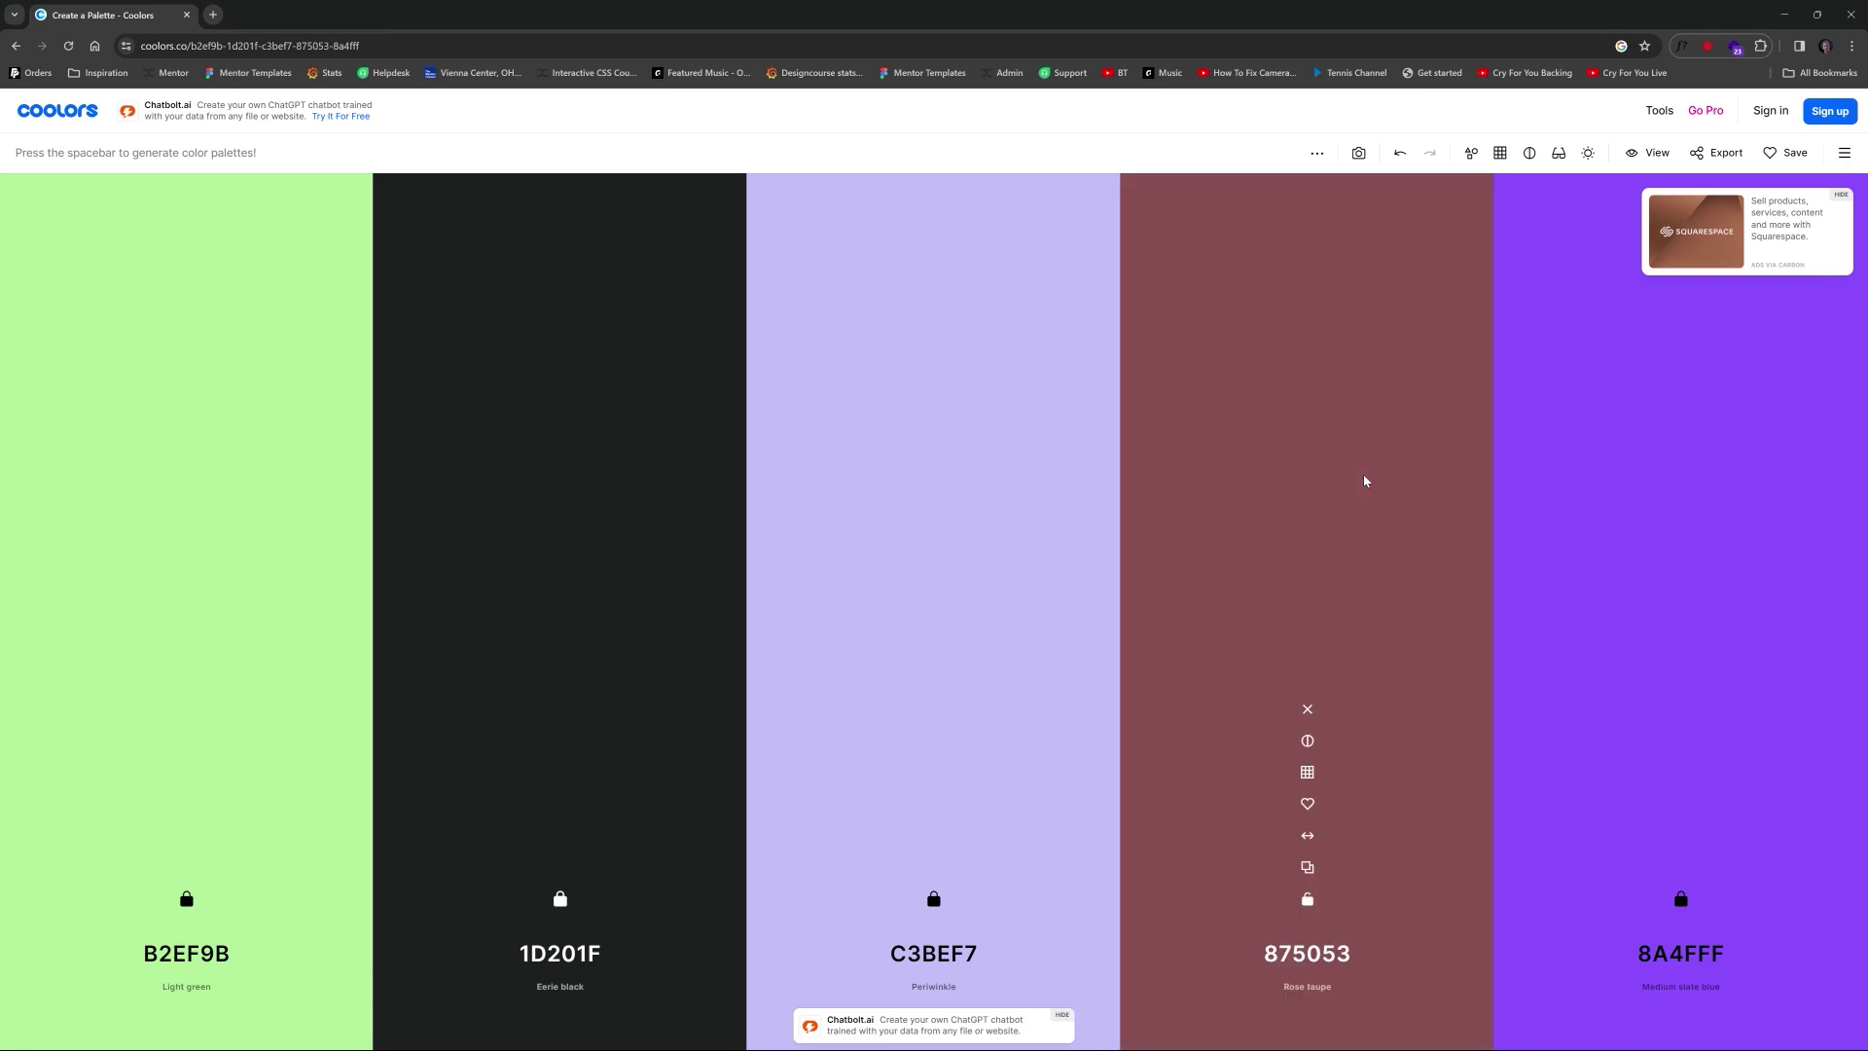
{"action": "key", "text": "space"}
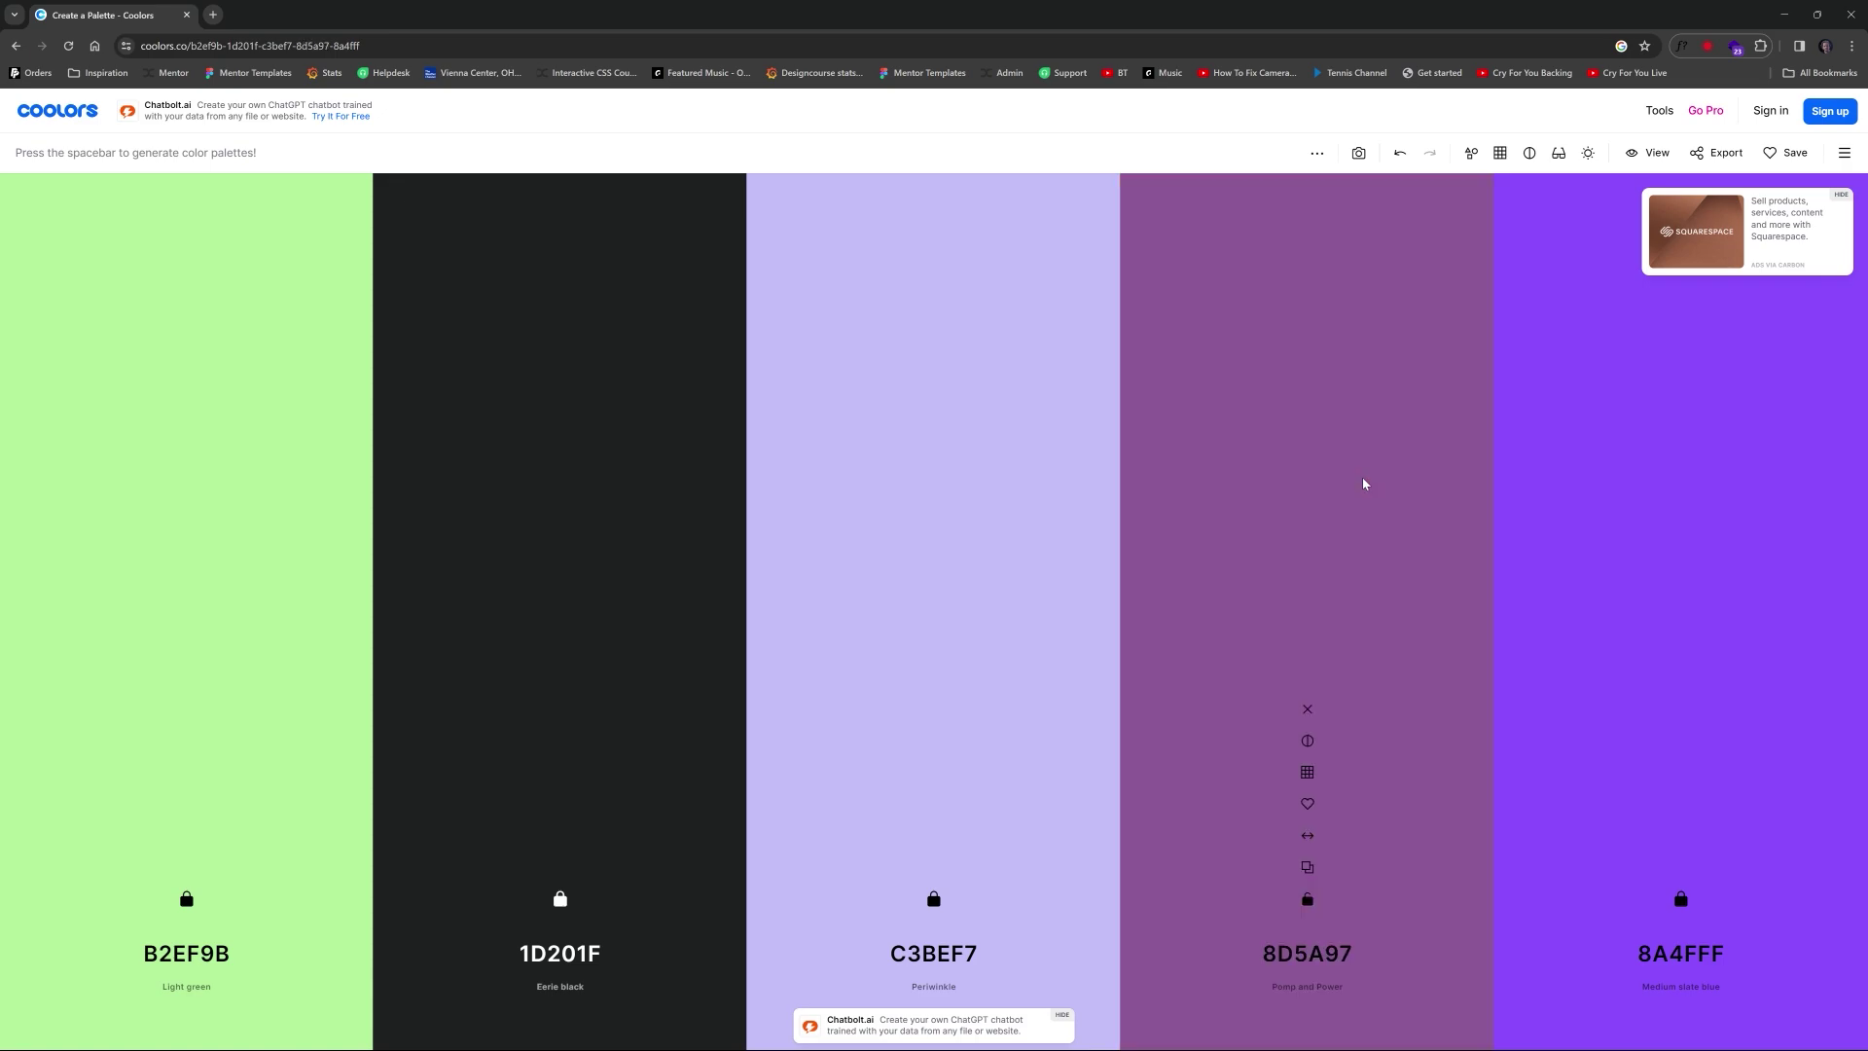
{"action": "key", "text": "space"}
{"action": "key", "text": "space"}
{"action": "key", "text": "space"}
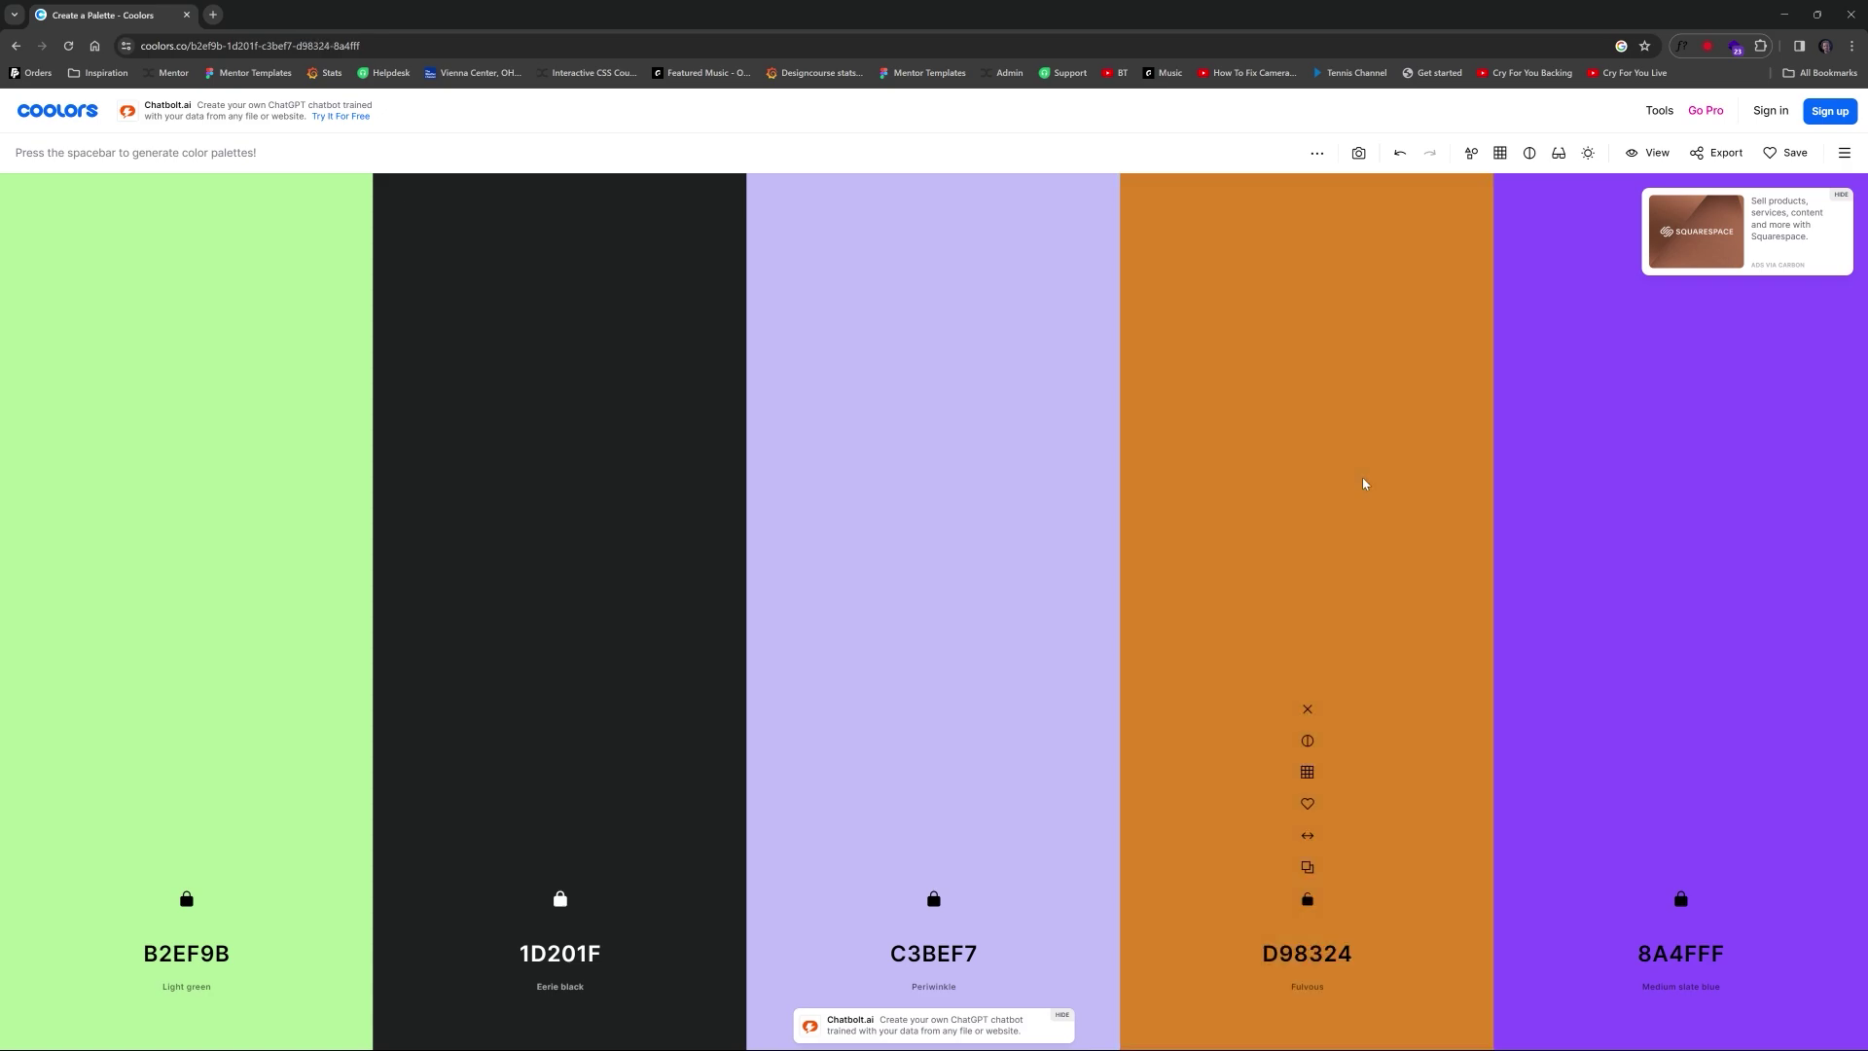
{"action": "key", "text": "space"}
{"action": "key", "text": "space"}
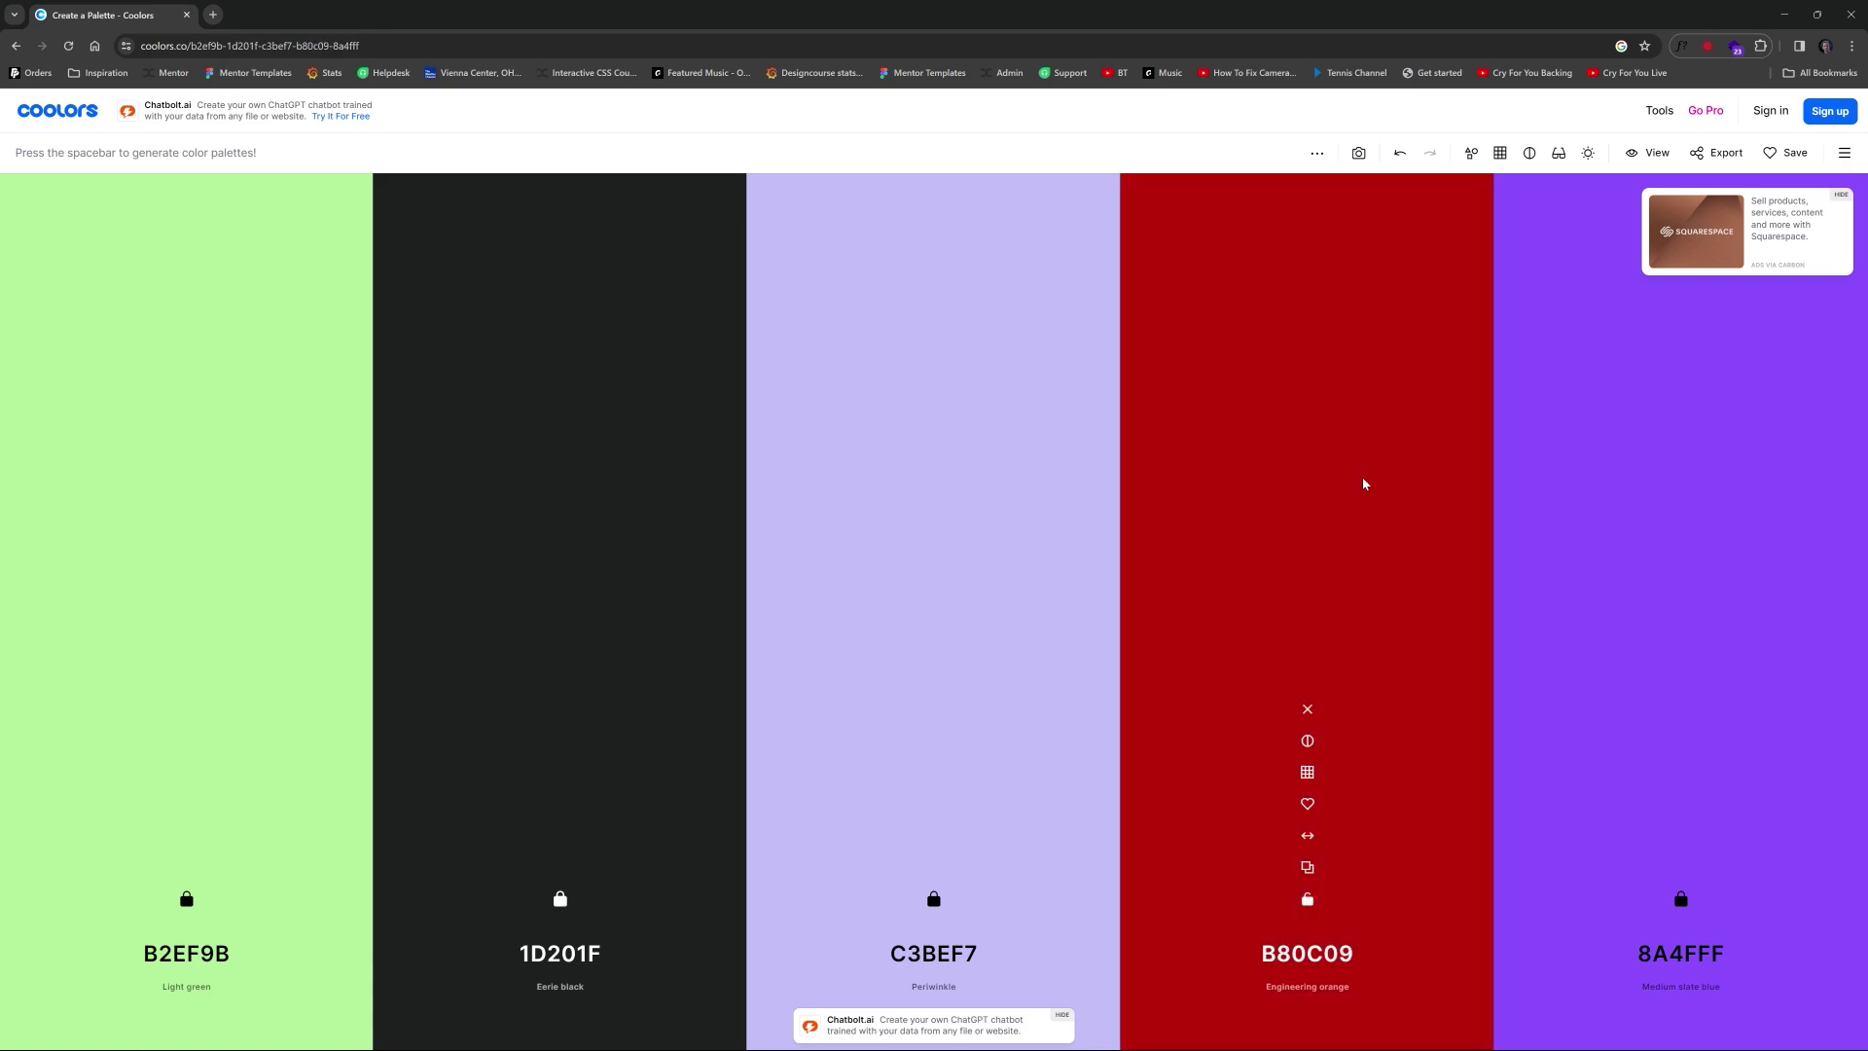
{"action": "key", "text": "space"}
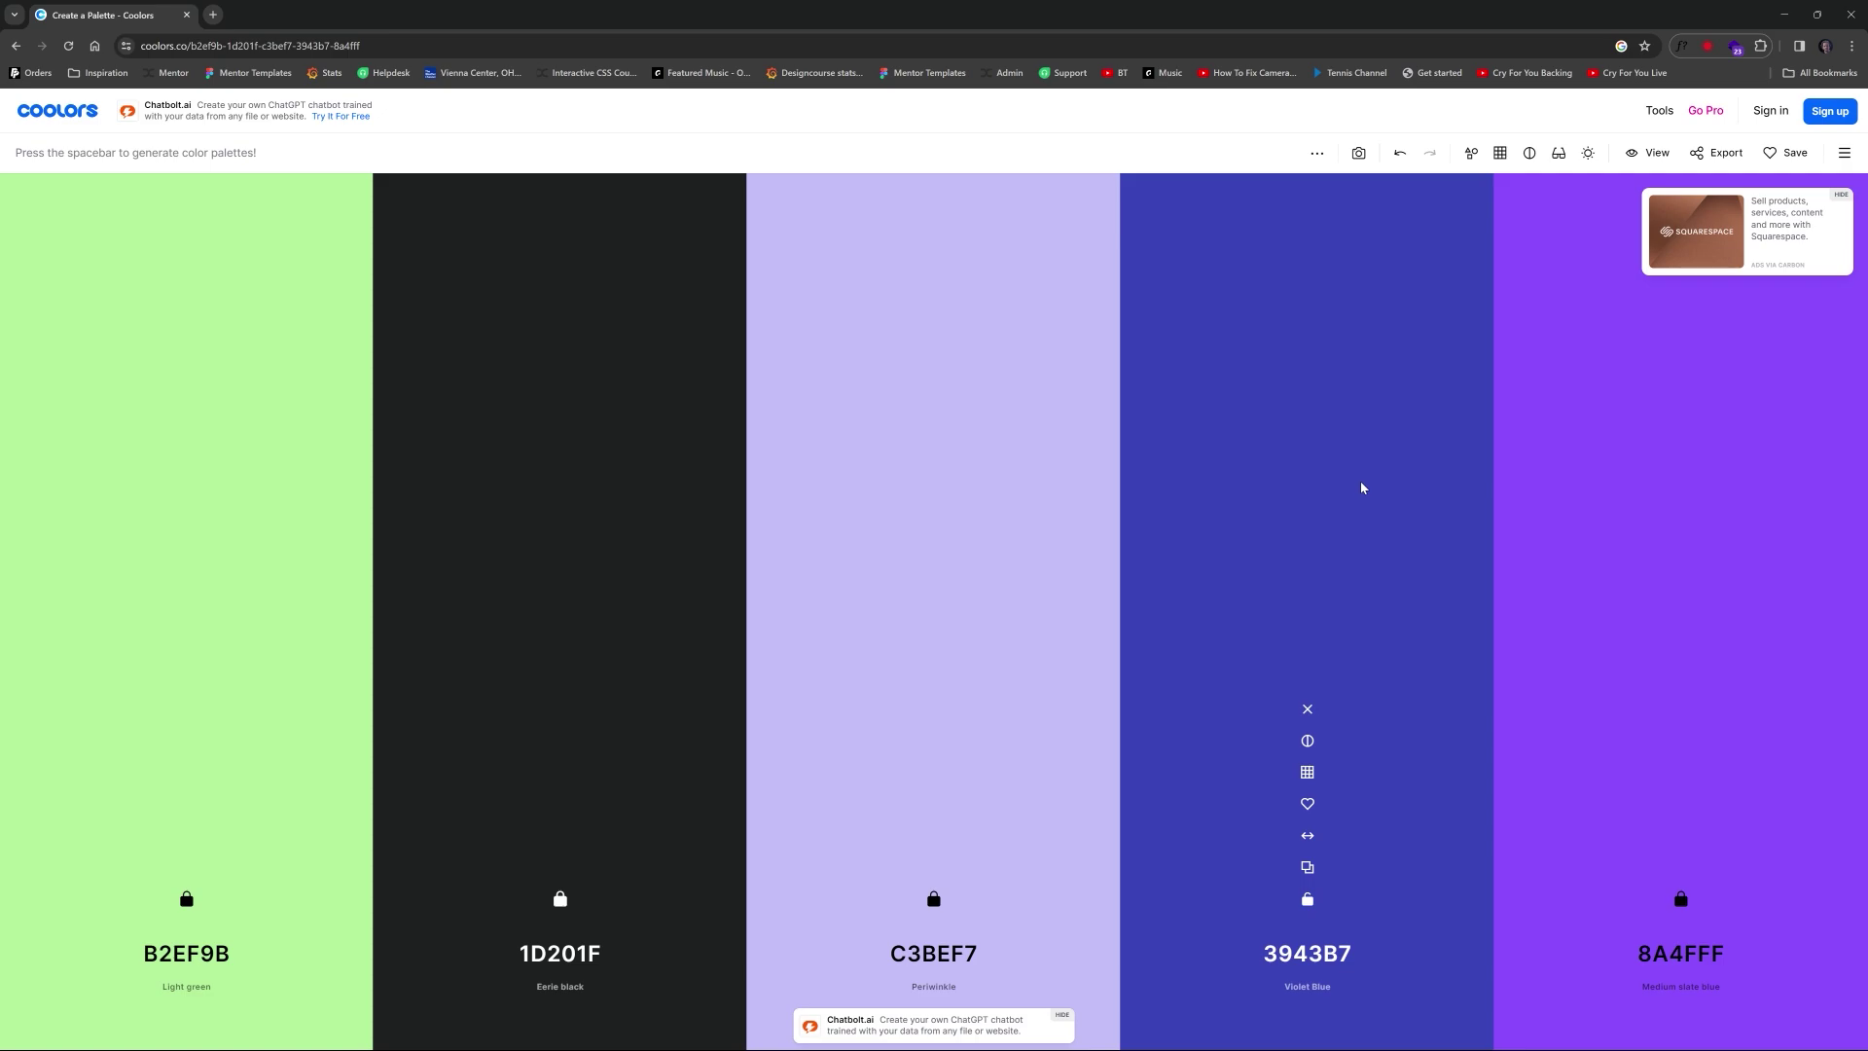
{"action": "key", "text": "space"}
{"action": "key", "text": "space"}
{"action": "key", "text": "space"}
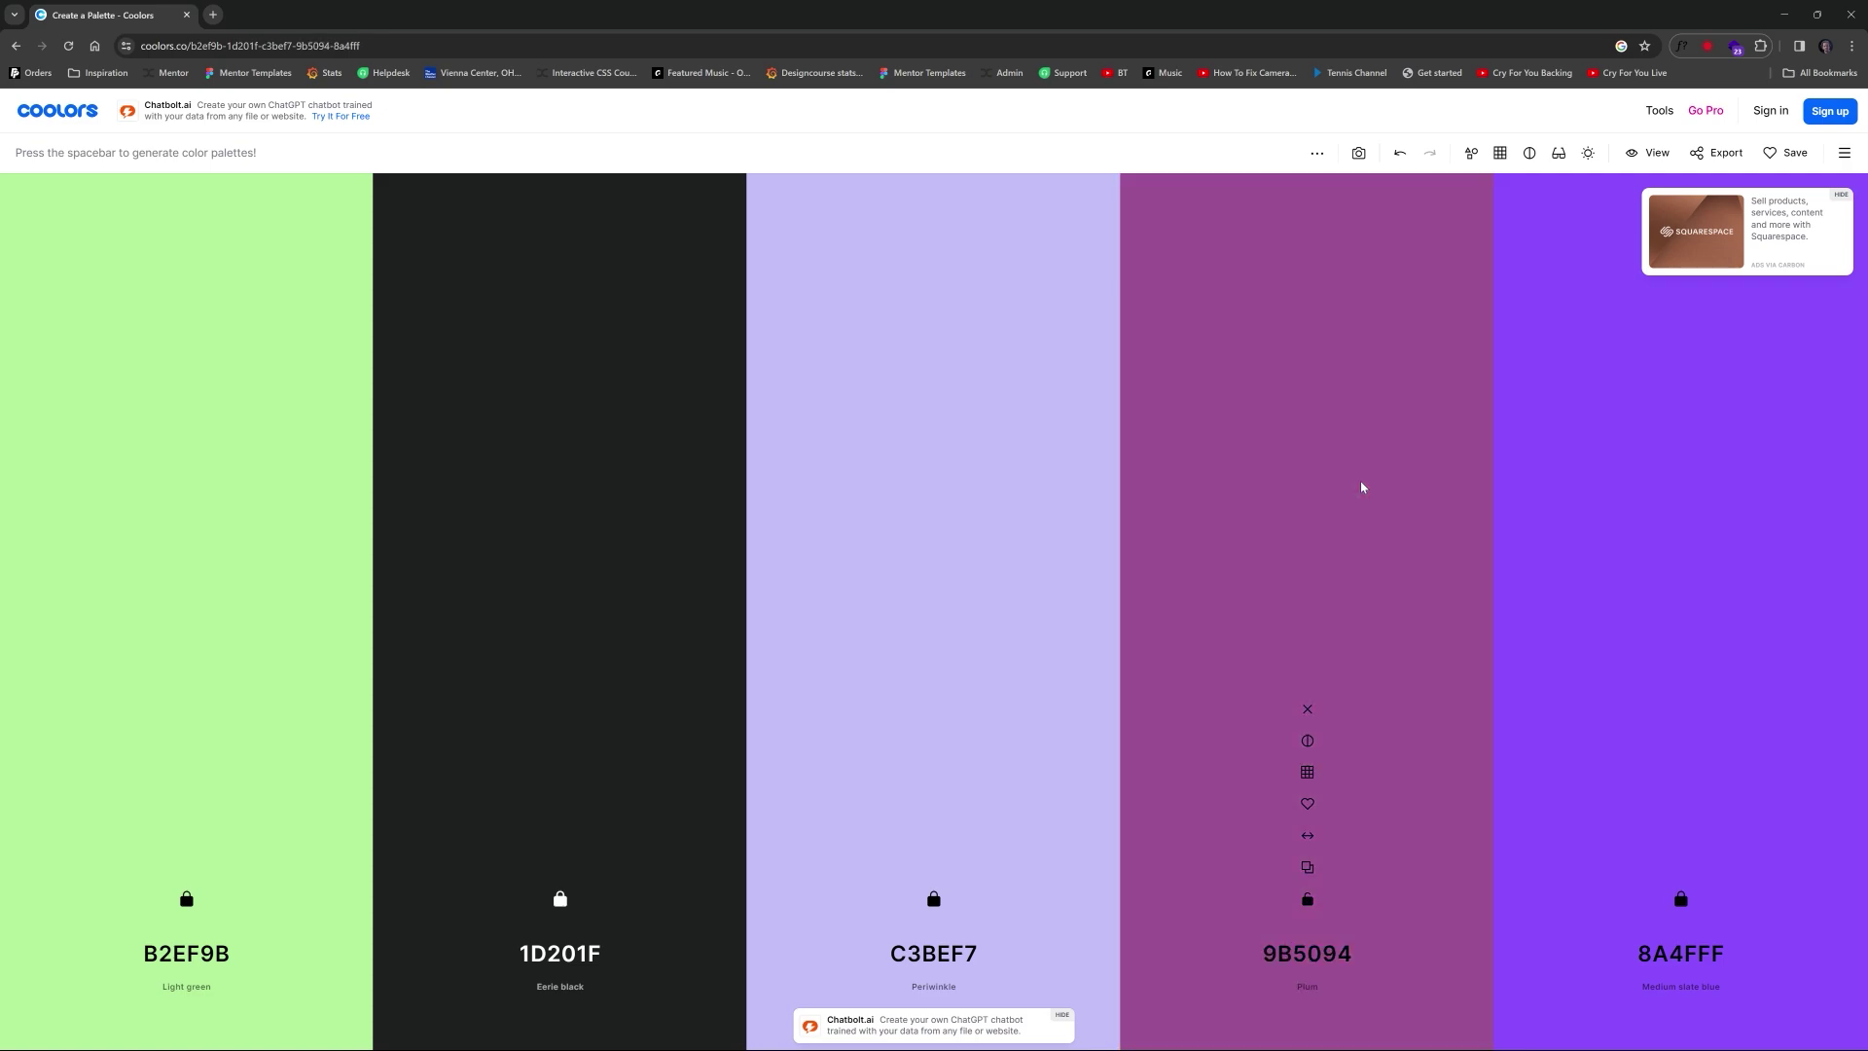
{"action": "key", "text": "space"}
{"action": "key", "text": "space"}
{"action": "key", "text": "space"}
{"action": "key", "text": "space"}
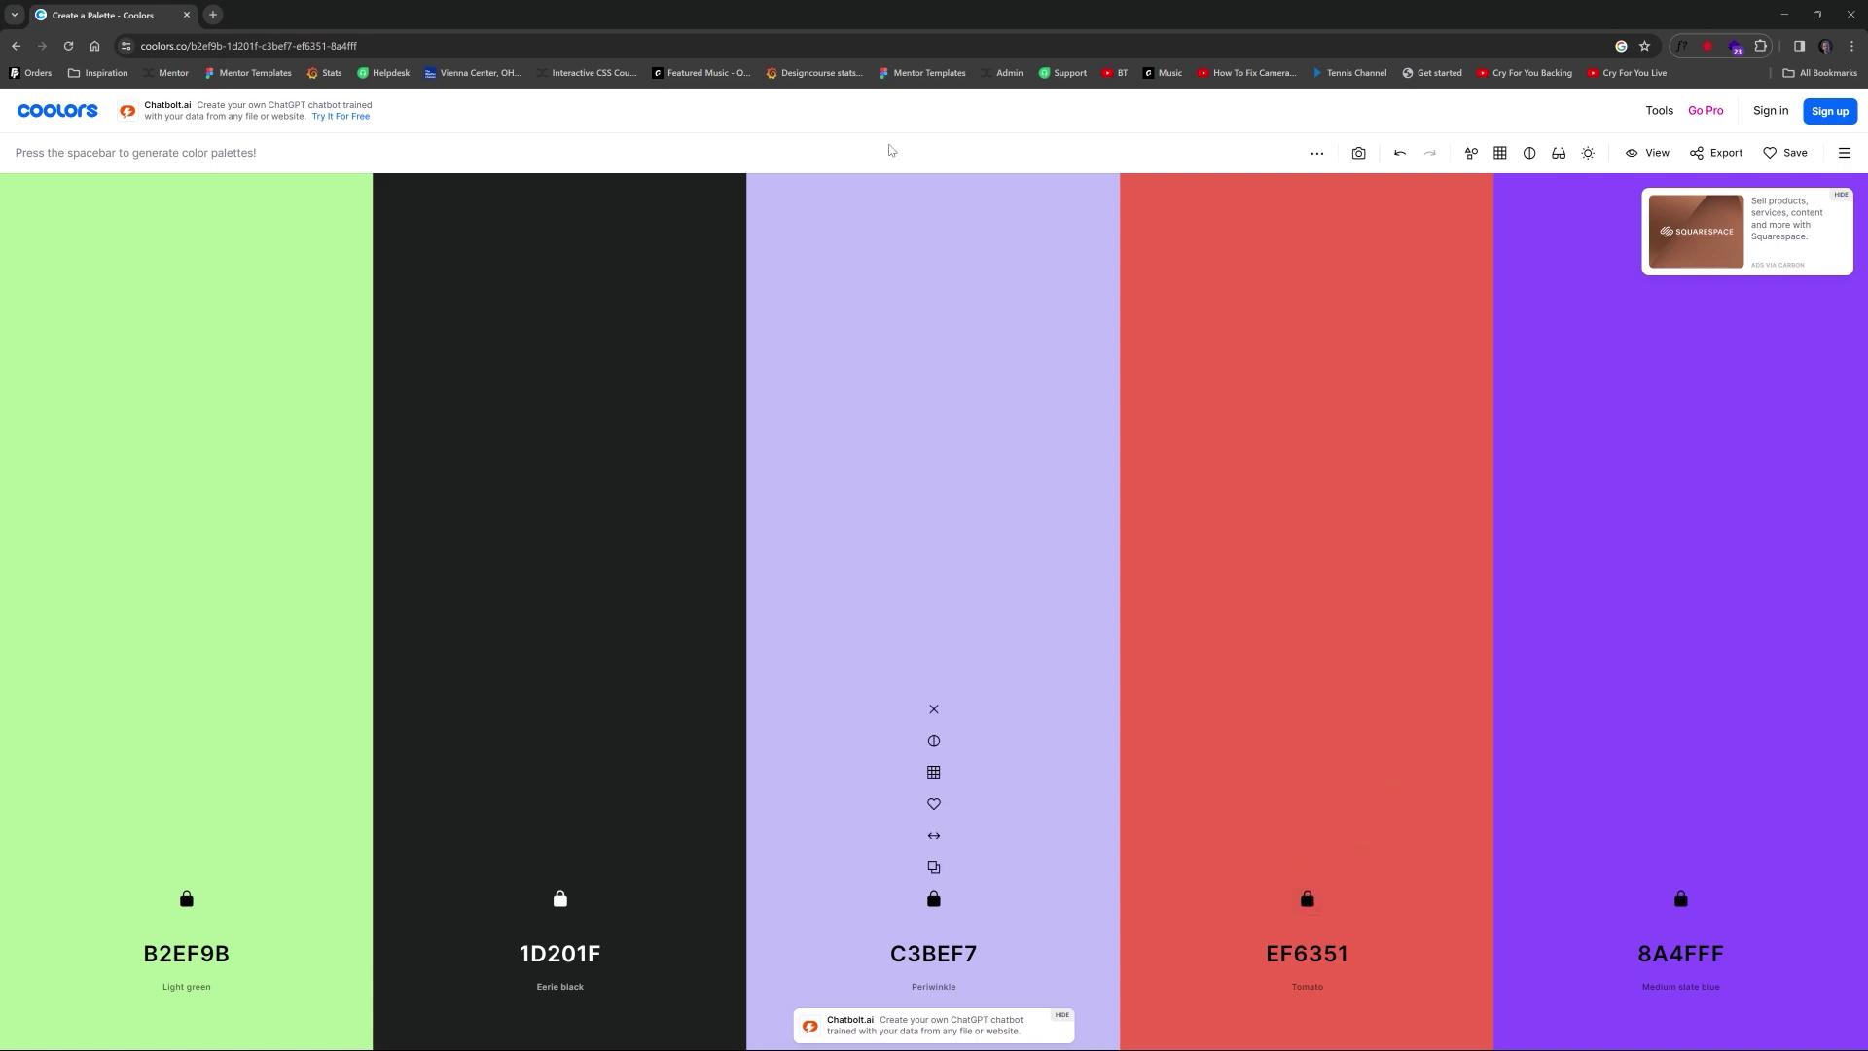
Step: Switch to the landing page design in Figma and duplicate Frame 17 beside the original
{"action": "left_click_drag", "start_coordinate": [700, 12], "coordinate": [1867, 226]}
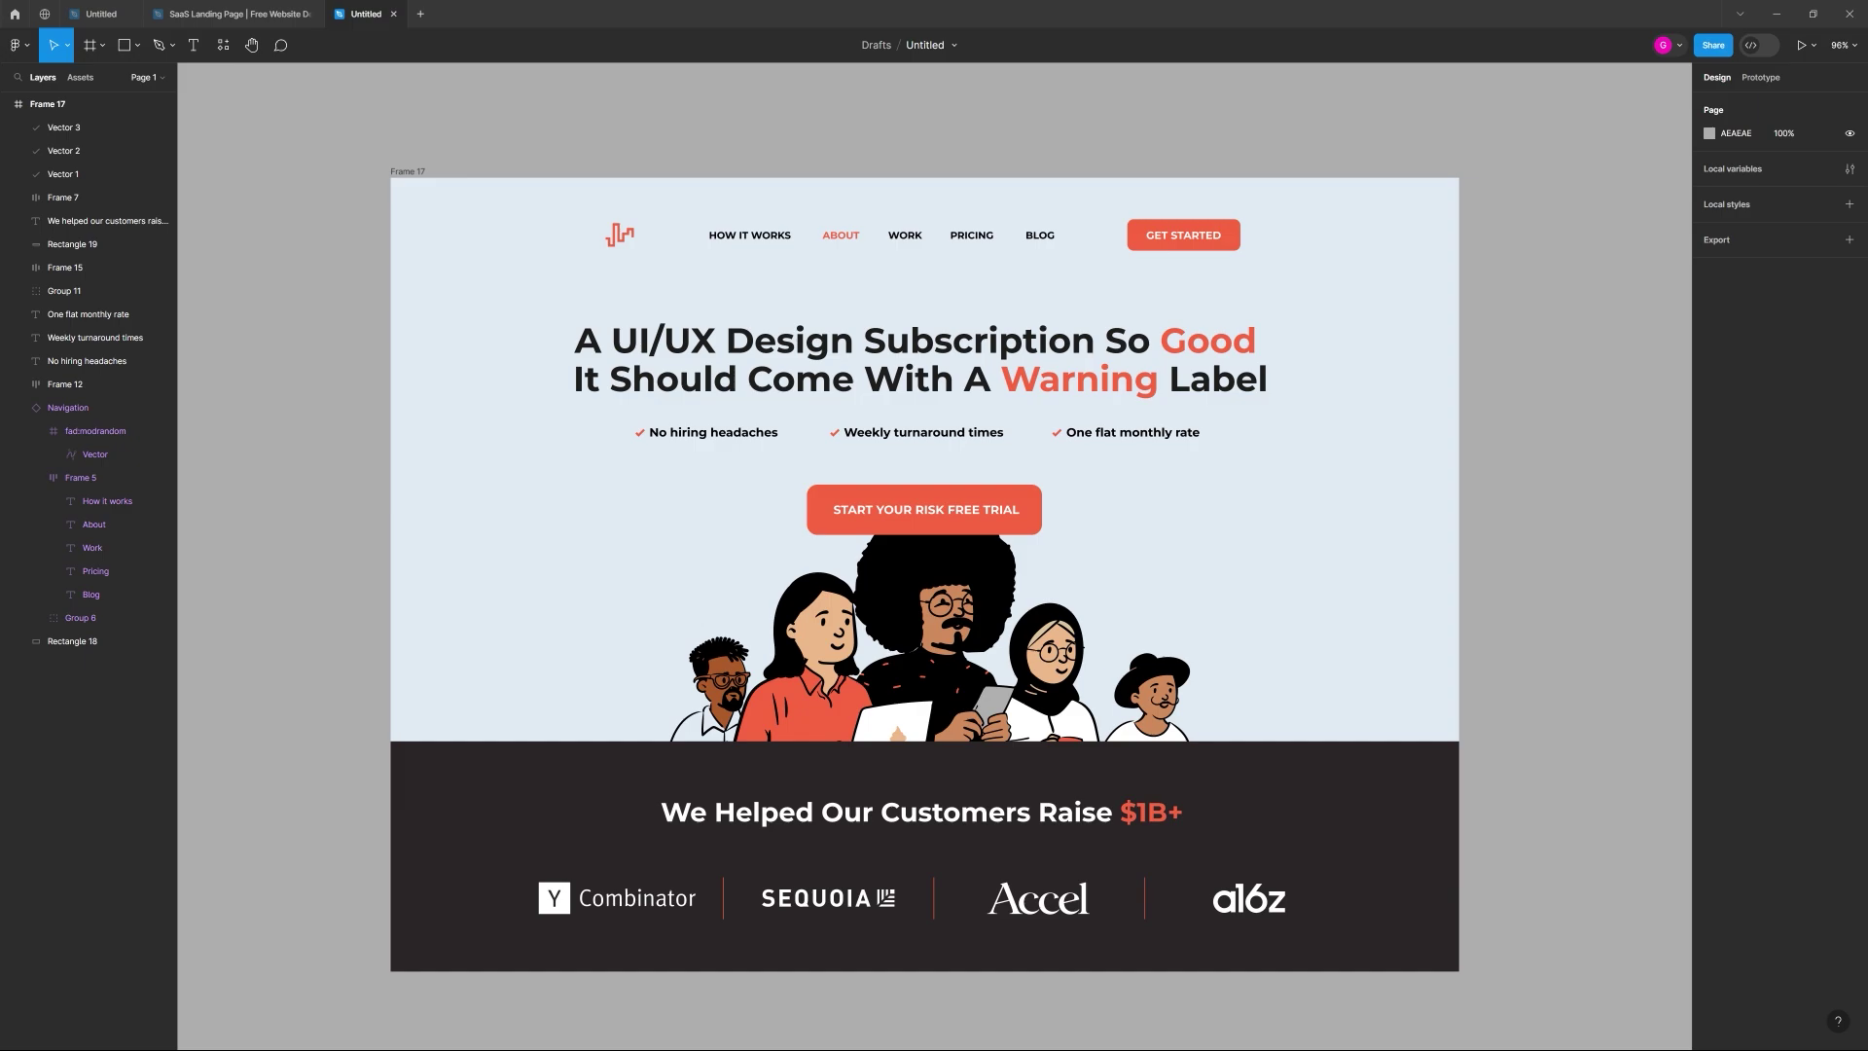
{"action": "left_click", "coordinate": [908, 142]}
{"action": "scroll", "coordinate": [817, 130], "scroll_direction": "down", "scroll_amount": 3}
{"action": "left_click_drag", "start_coordinate": [823, 139], "coordinate": [529, 195]}
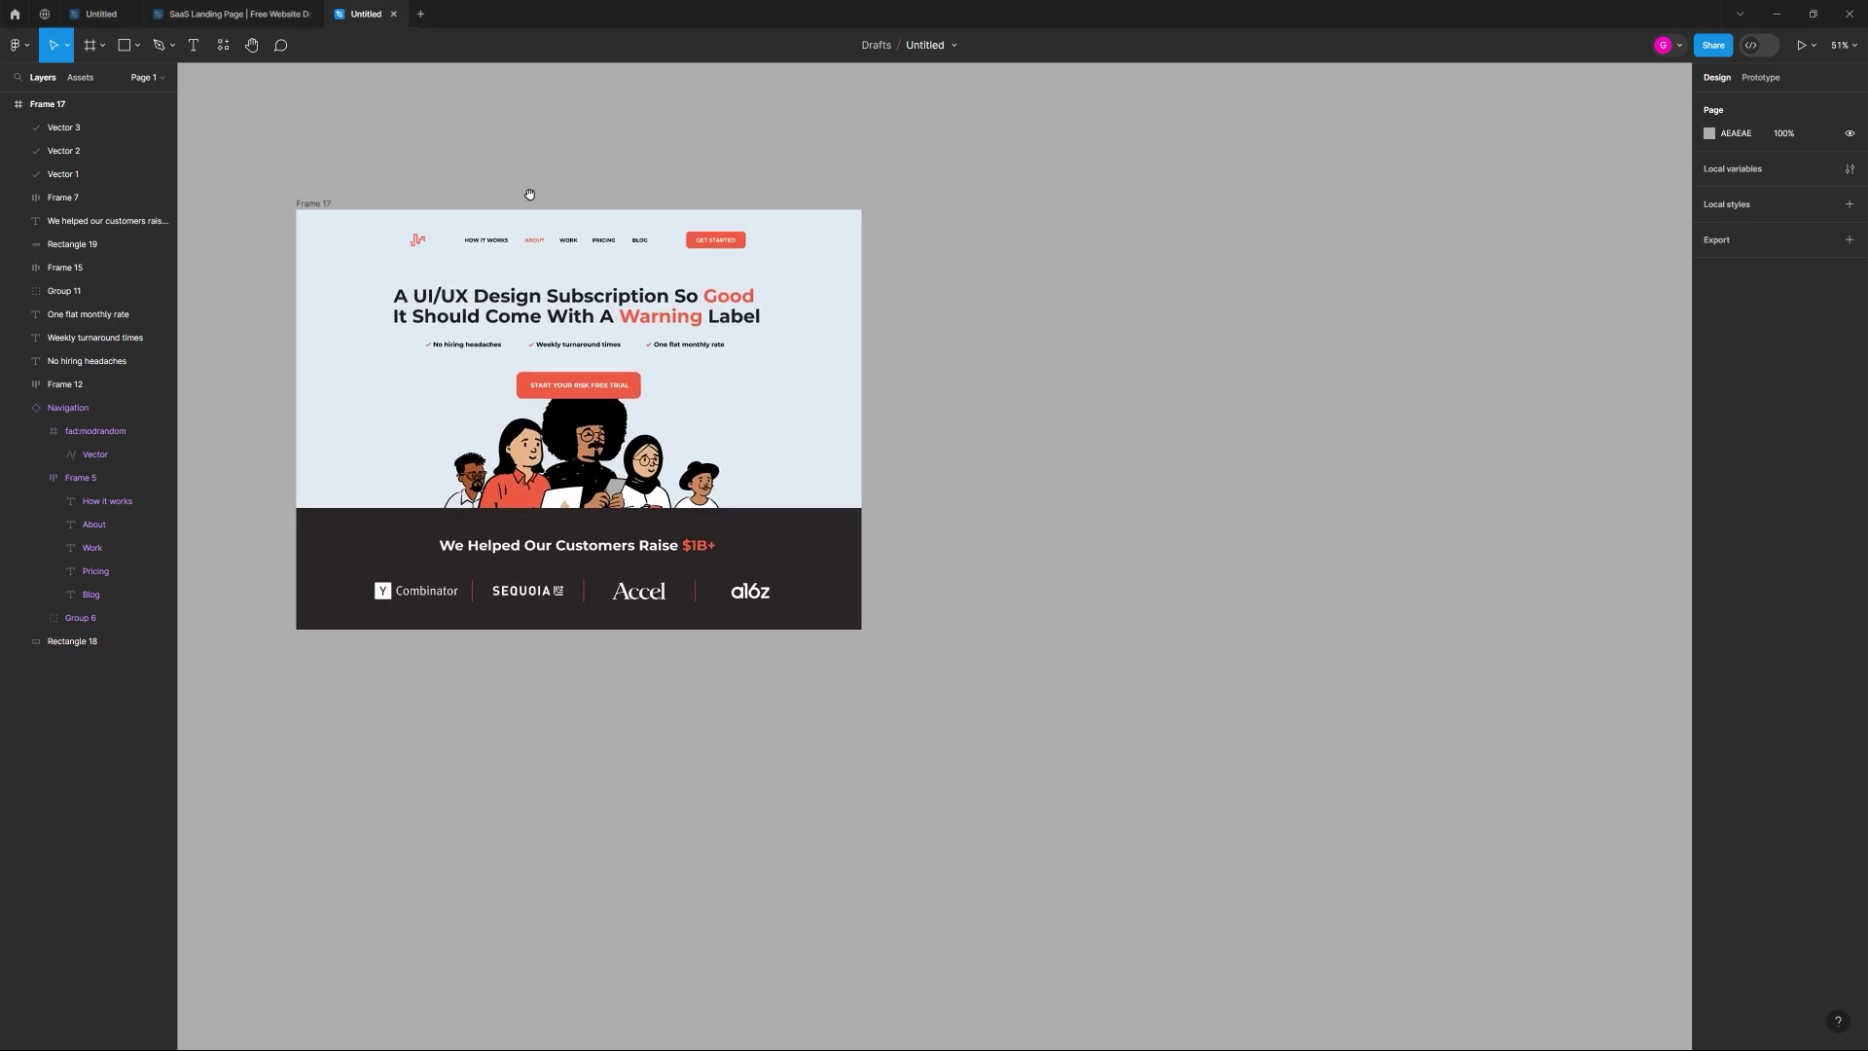
{"action": "scroll", "coordinate": [529, 194], "scroll_direction": "right", "scroll_amount": 1}
{"action": "left_click", "coordinate": [292, 200]}
{"action": "key", "text": "ctrl+d"}
{"action": "left_click", "coordinate": [309, 176]}
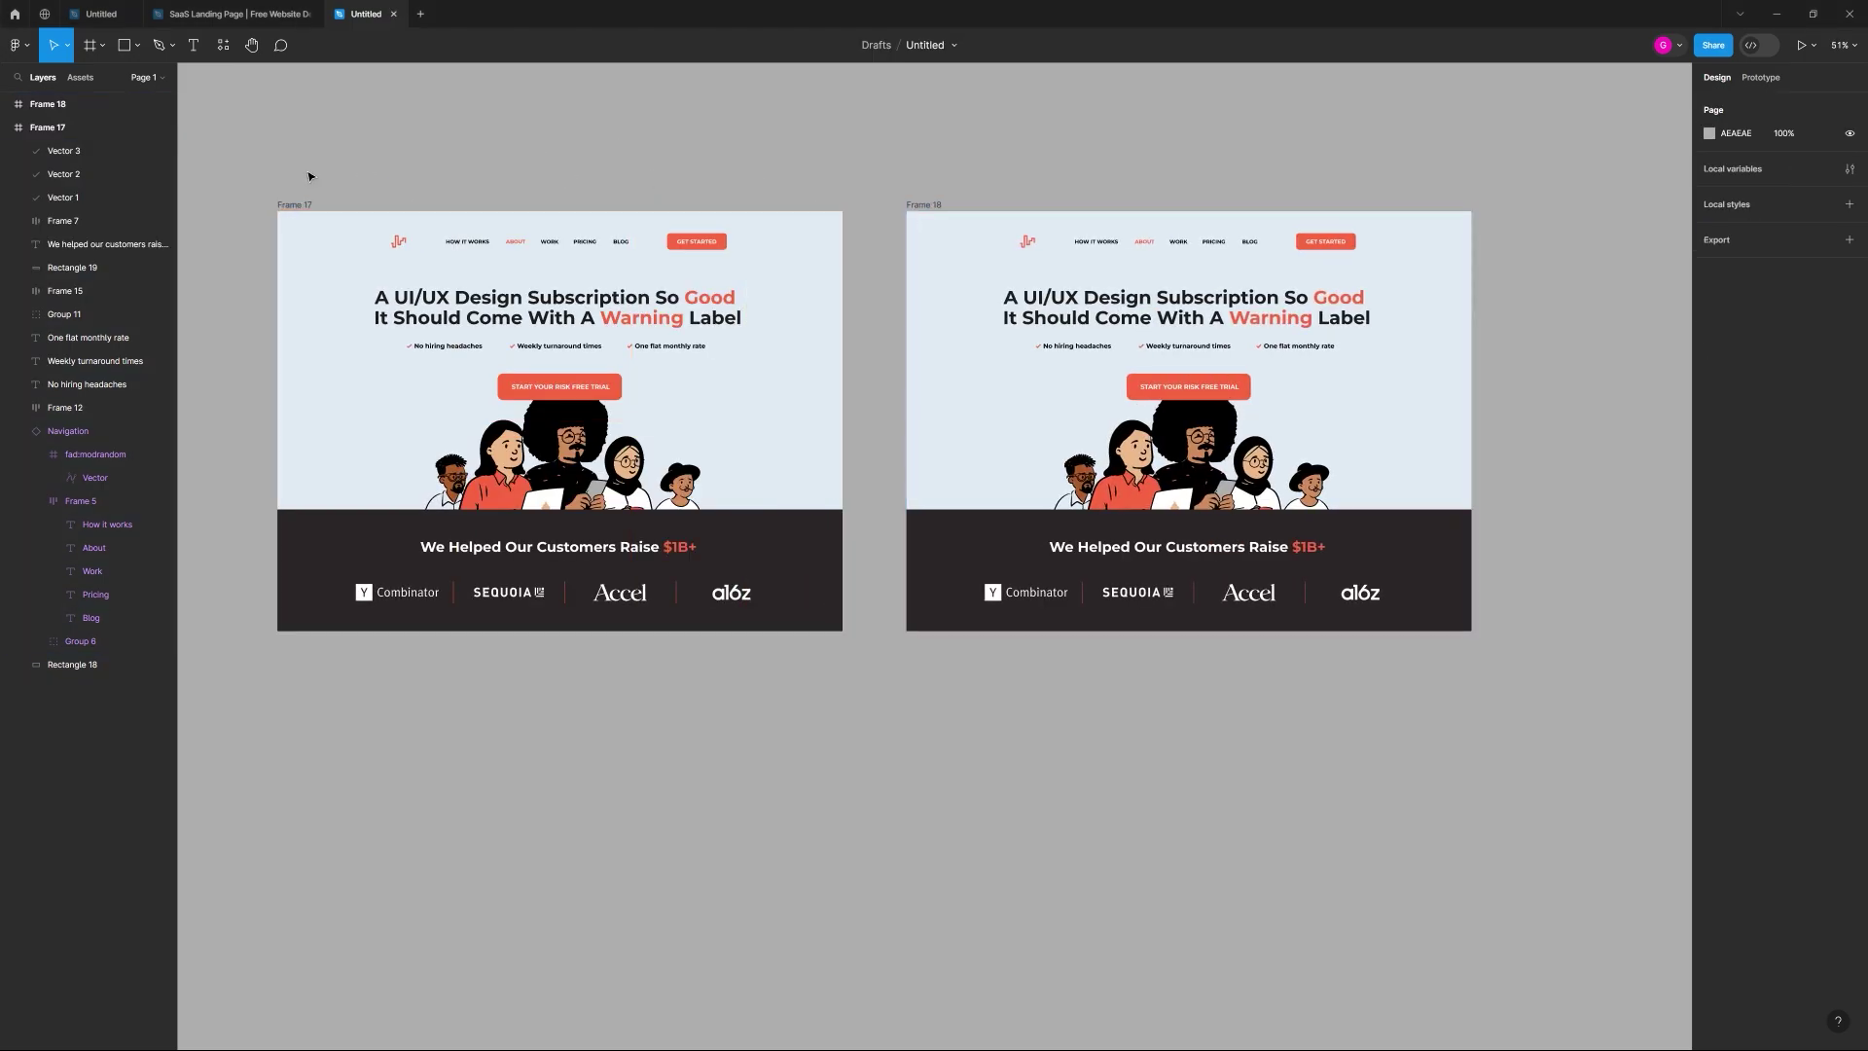
Step: Look at the original SaaS Landing Page community file and the other open untitled file
{"action": "scroll", "coordinate": [302, 189], "scroll_direction": "up", "scroll_amount": 4}
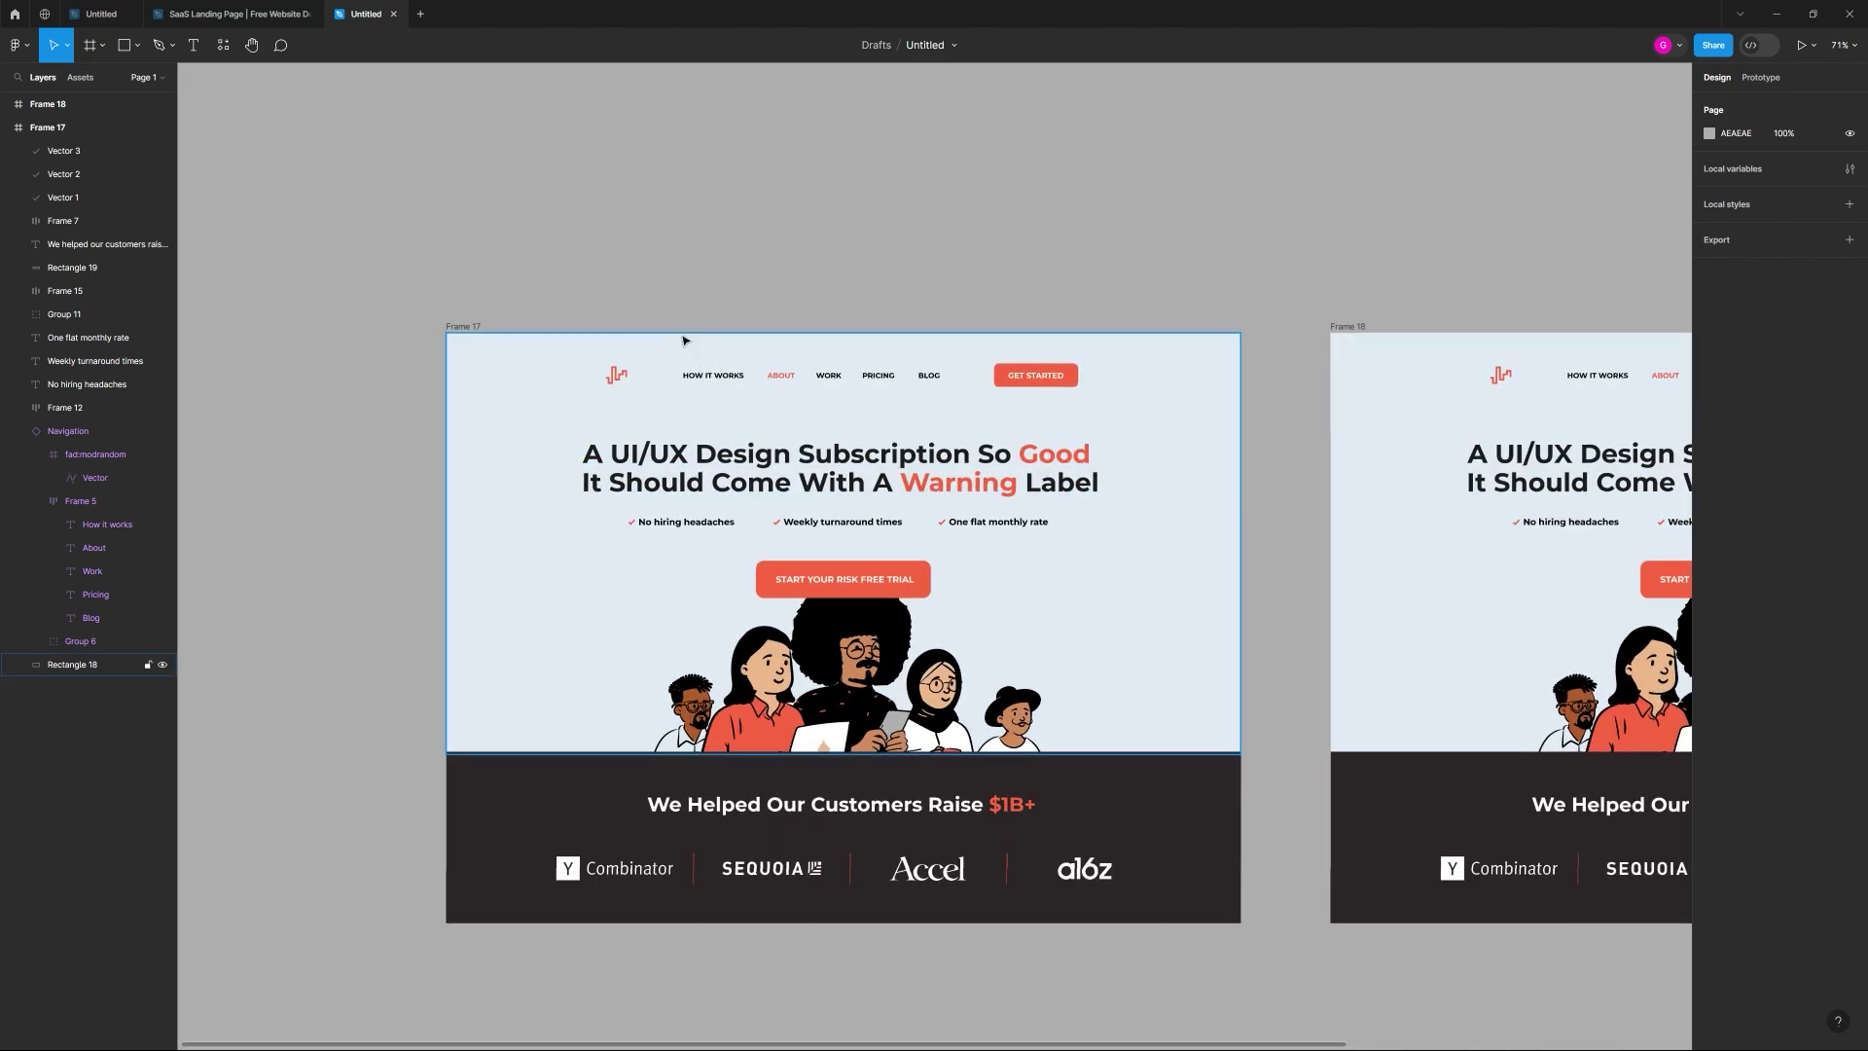
{"action": "left_click", "coordinate": [234, 14]}
{"action": "left_click", "coordinate": [529, 120]}
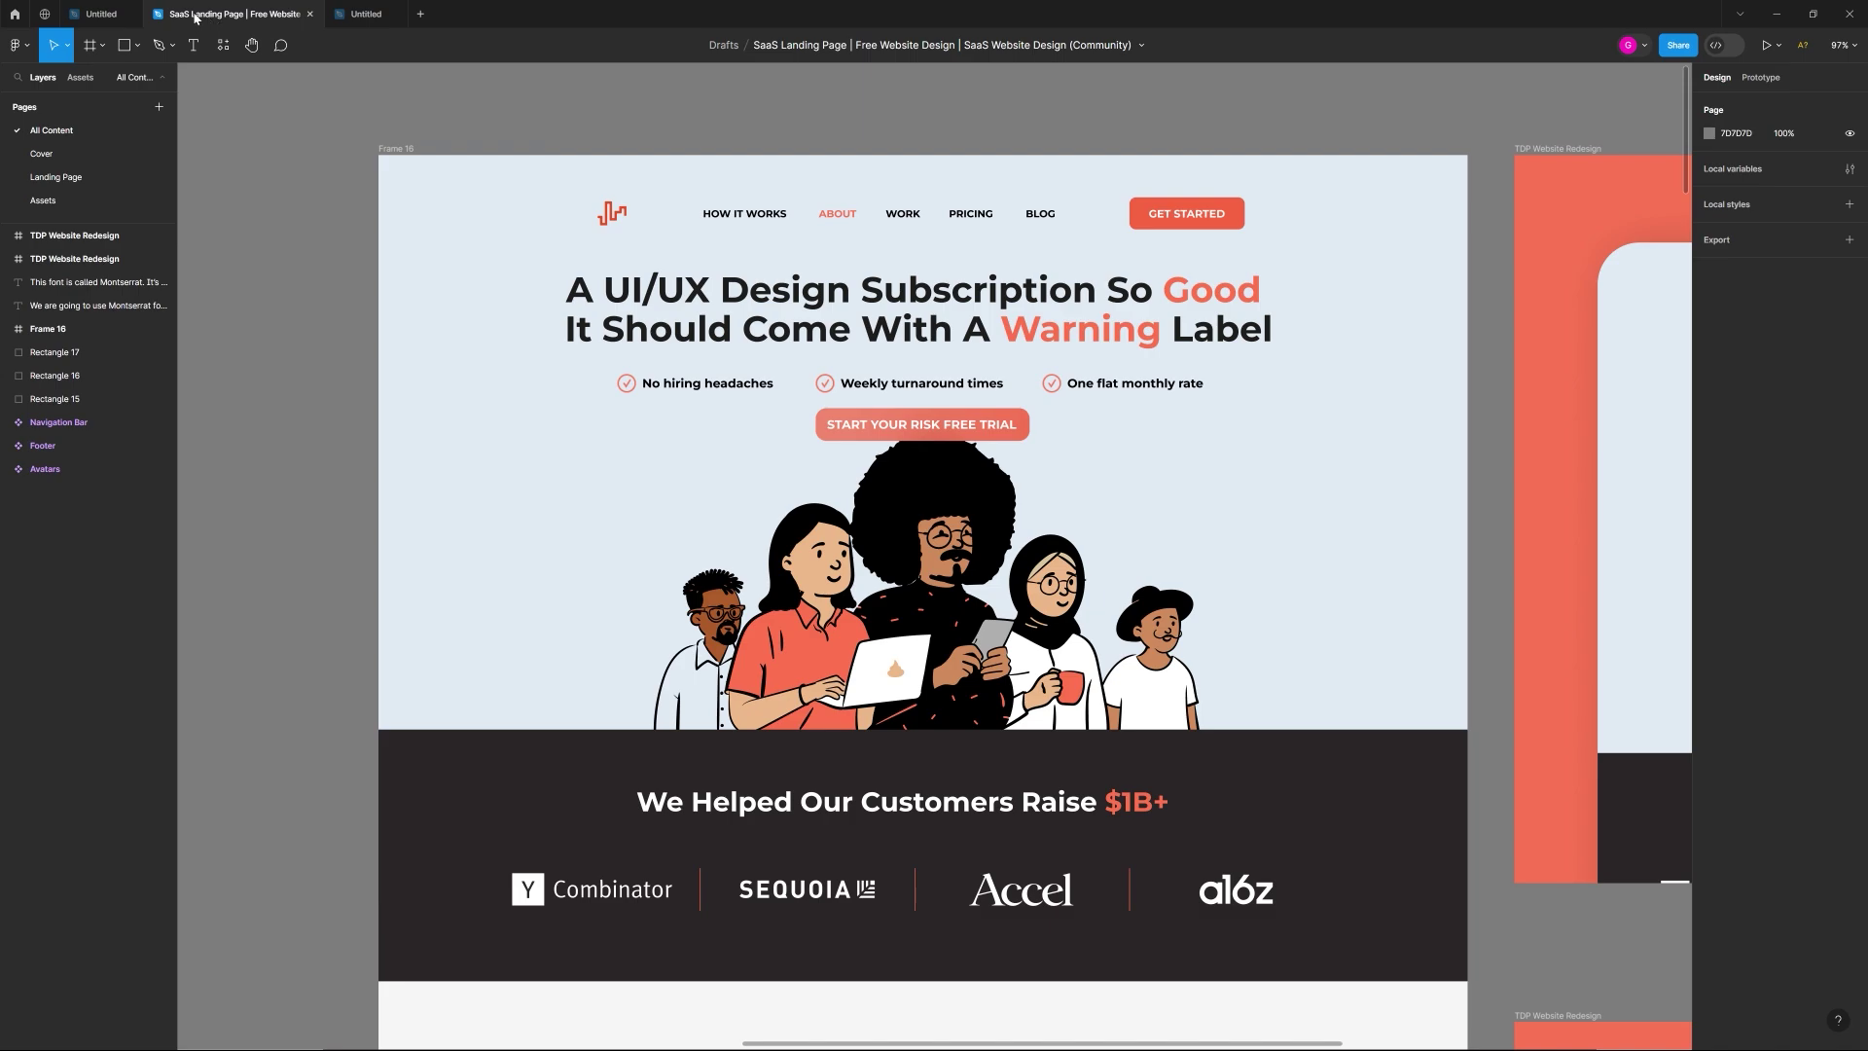
{"action": "left_click", "coordinate": [95, 15]}
{"action": "left_click", "coordinate": [163, 12]}
{"action": "scroll", "coordinate": [710, 124], "scroll_direction": "down", "scroll_amount": 3}
{"action": "left_click_drag", "start_coordinate": [769, 132], "coordinate": [581, 152]}
Step: Return to the untitled landing page design and bring the duplicated Frame 18 into view
{"action": "left_click", "coordinate": [366, 14]}
{"action": "left_click_drag", "start_coordinate": [895, 261], "coordinate": [662, 123]}
{"action": "left_click_drag", "start_coordinate": [1557, 233], "coordinate": [272, 242]}
{"action": "left_click_drag", "start_coordinate": [681, 296], "coordinate": [874, 236]}
{"action": "scroll", "coordinate": [873, 236], "scroll_direction": "down", "scroll_amount": 3}
{"action": "scroll", "coordinate": [742, 175], "scroll_direction": "left", "scroll_amount": 3}
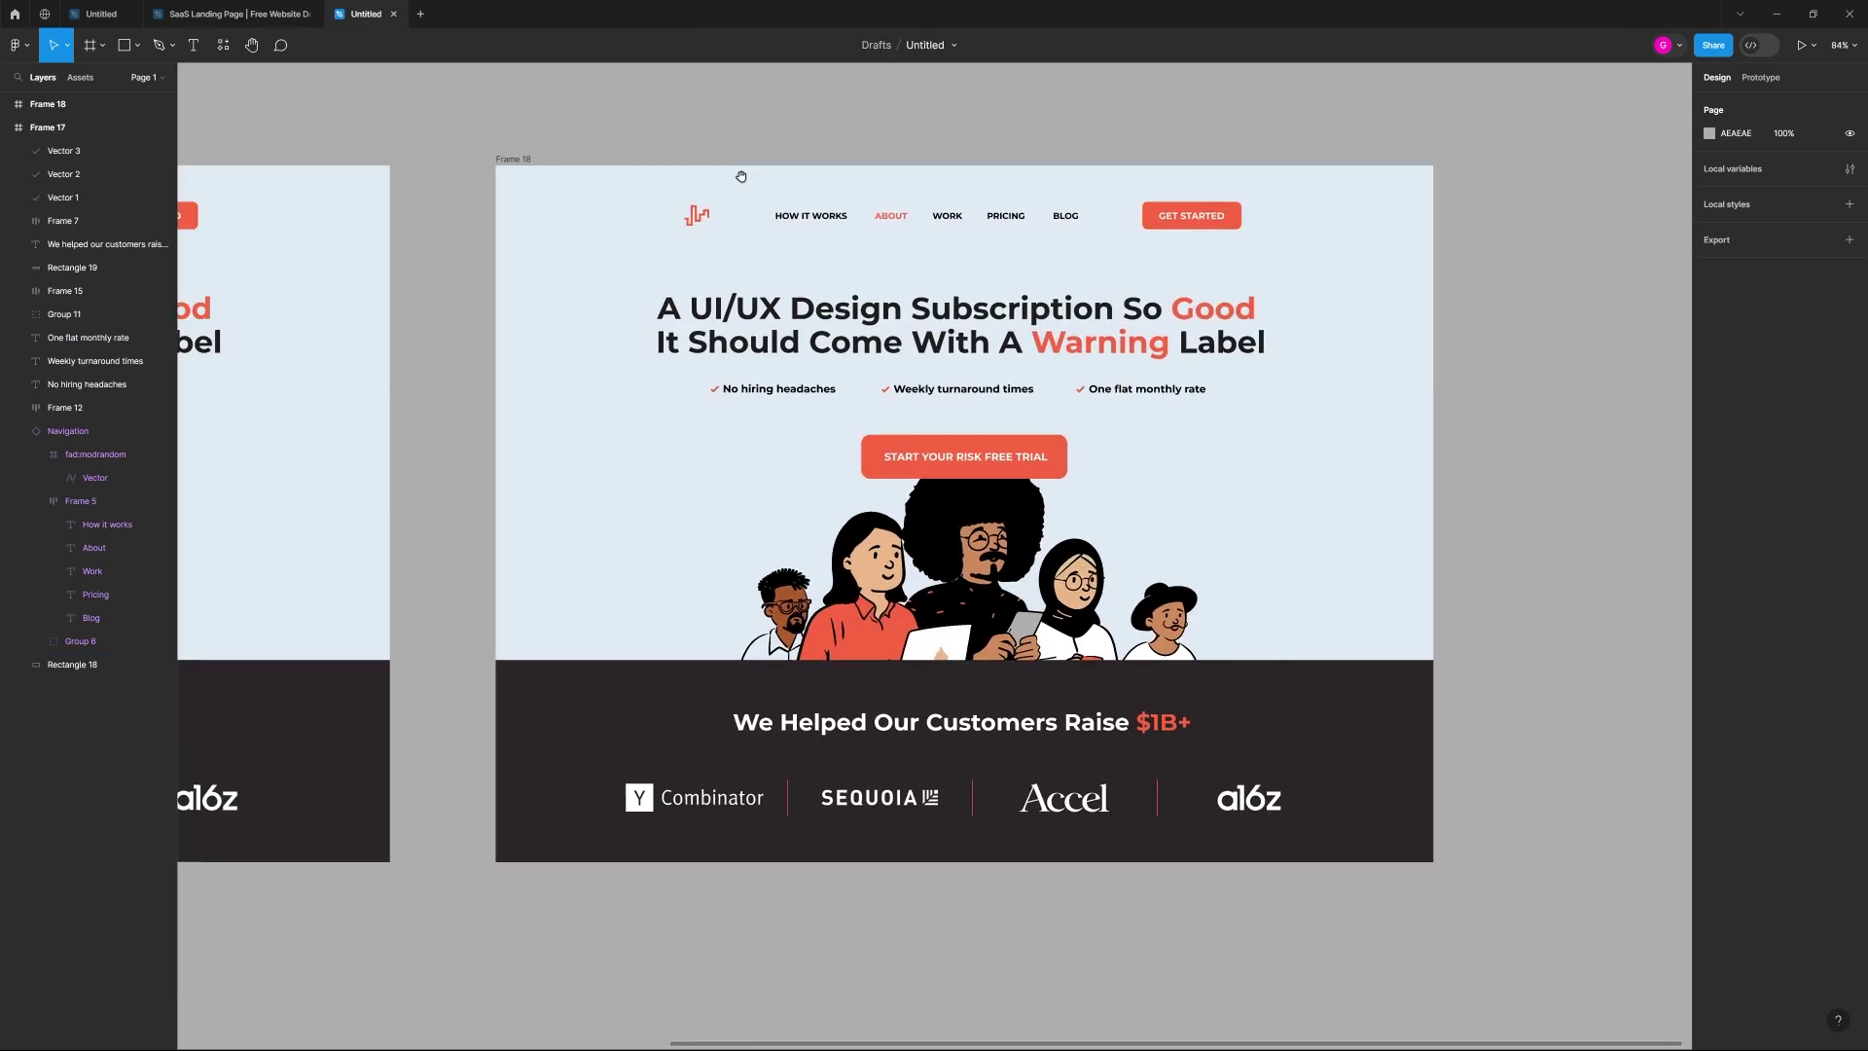
Step: Change the fill of Frame 18's hero background rectangle to muted blue 587894
{"action": "left_click", "coordinate": [543, 196]}
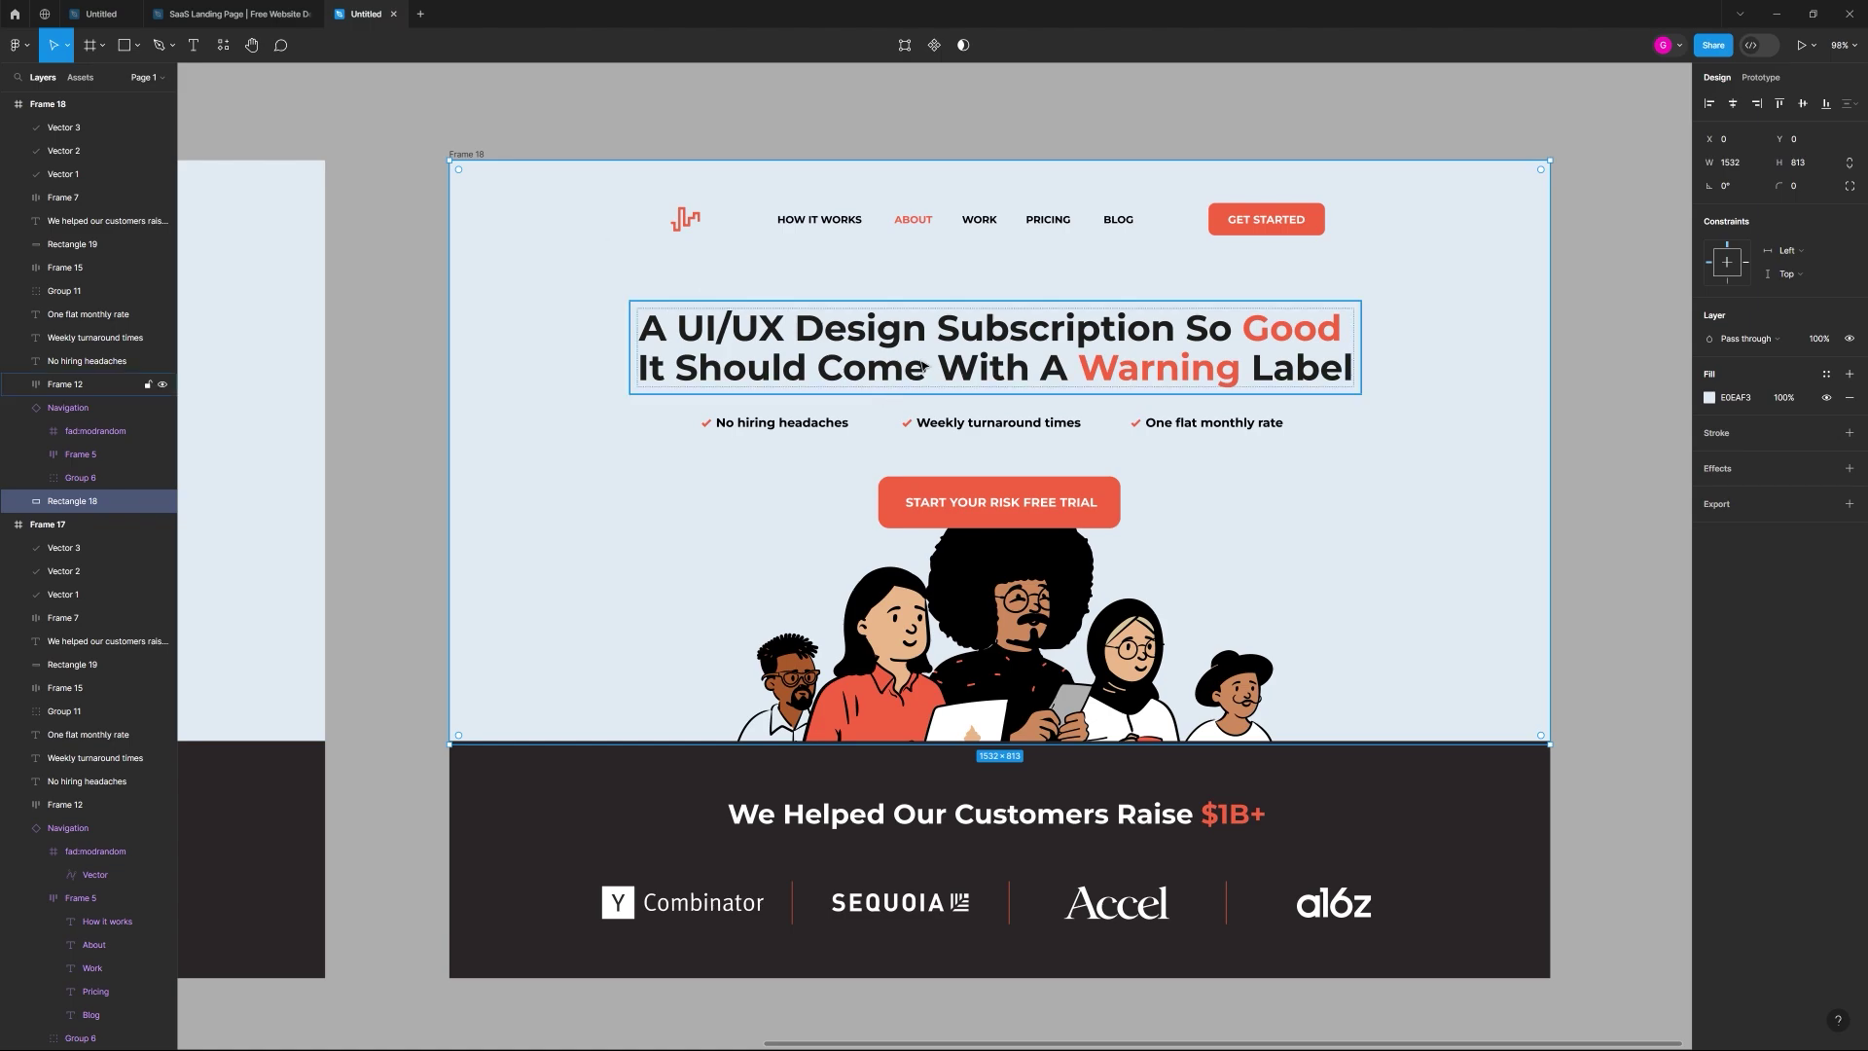
{"action": "left_click", "coordinate": [787, 153]}
{"action": "left_click", "coordinate": [495, 244]}
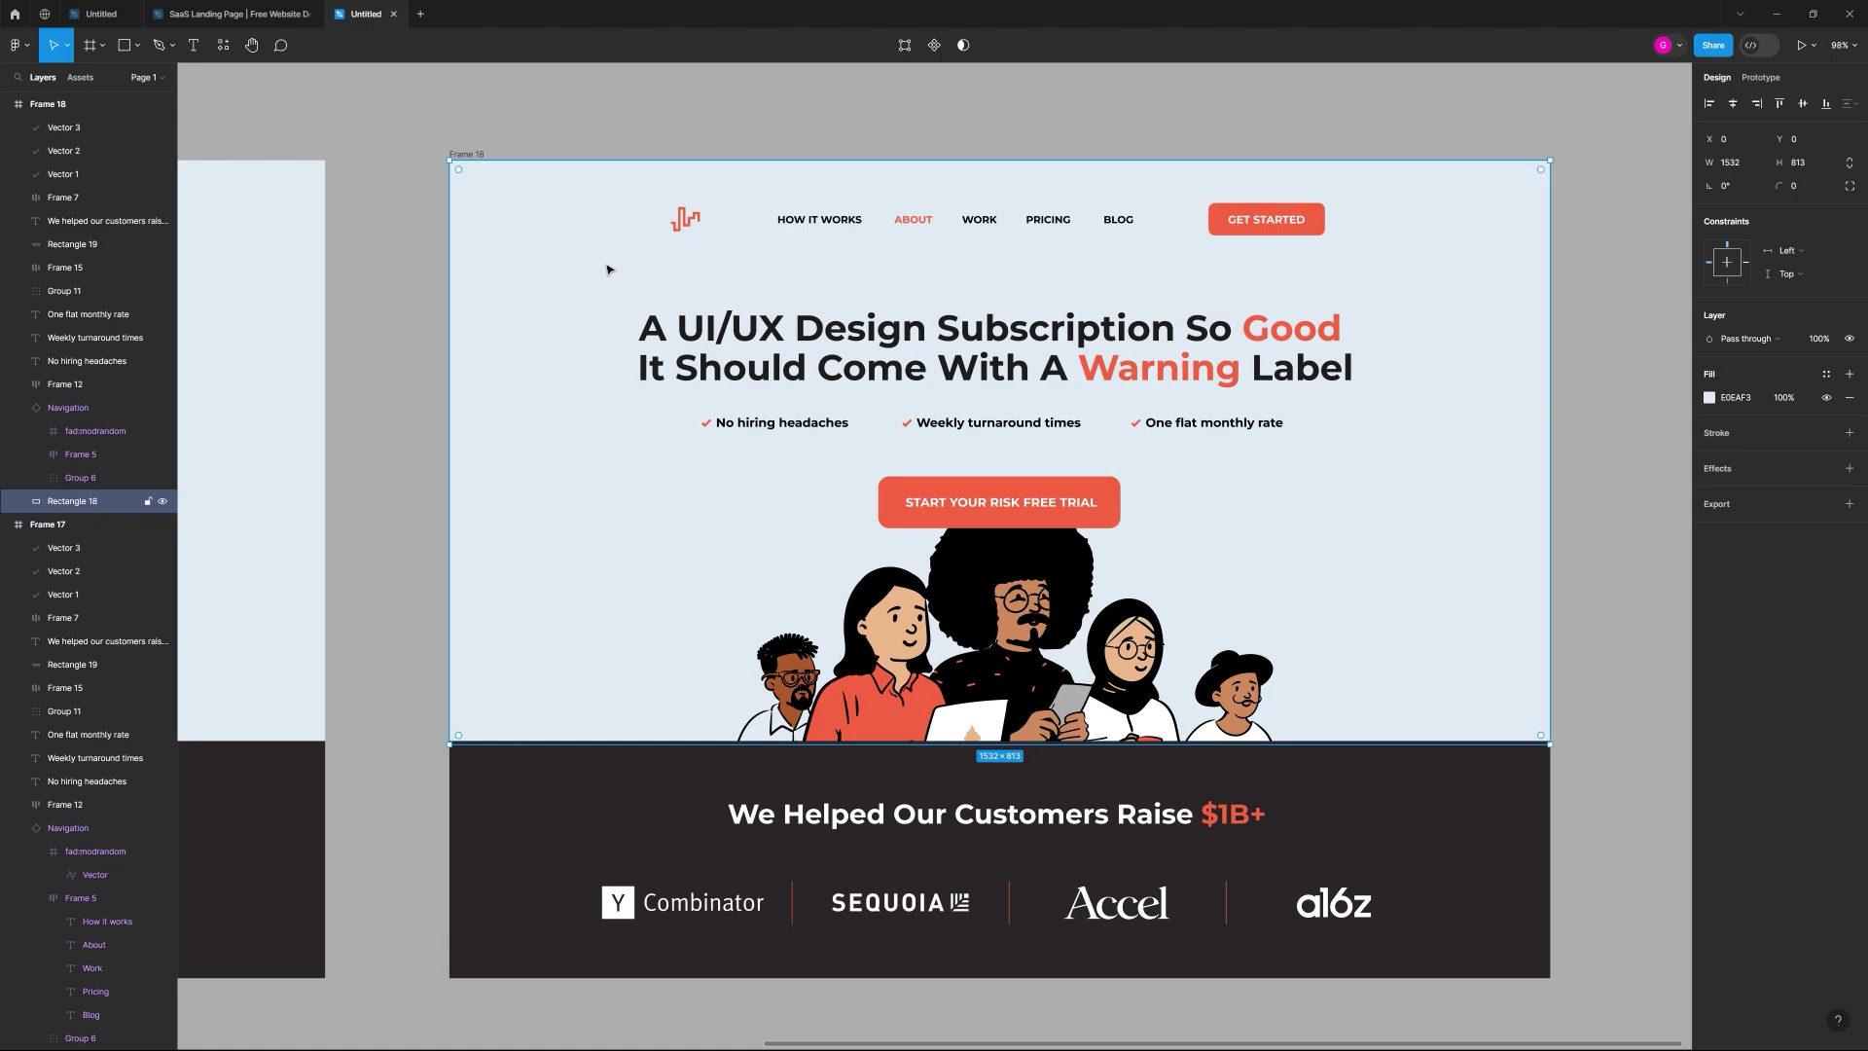
{"action": "left_click", "coordinate": [1707, 399]}
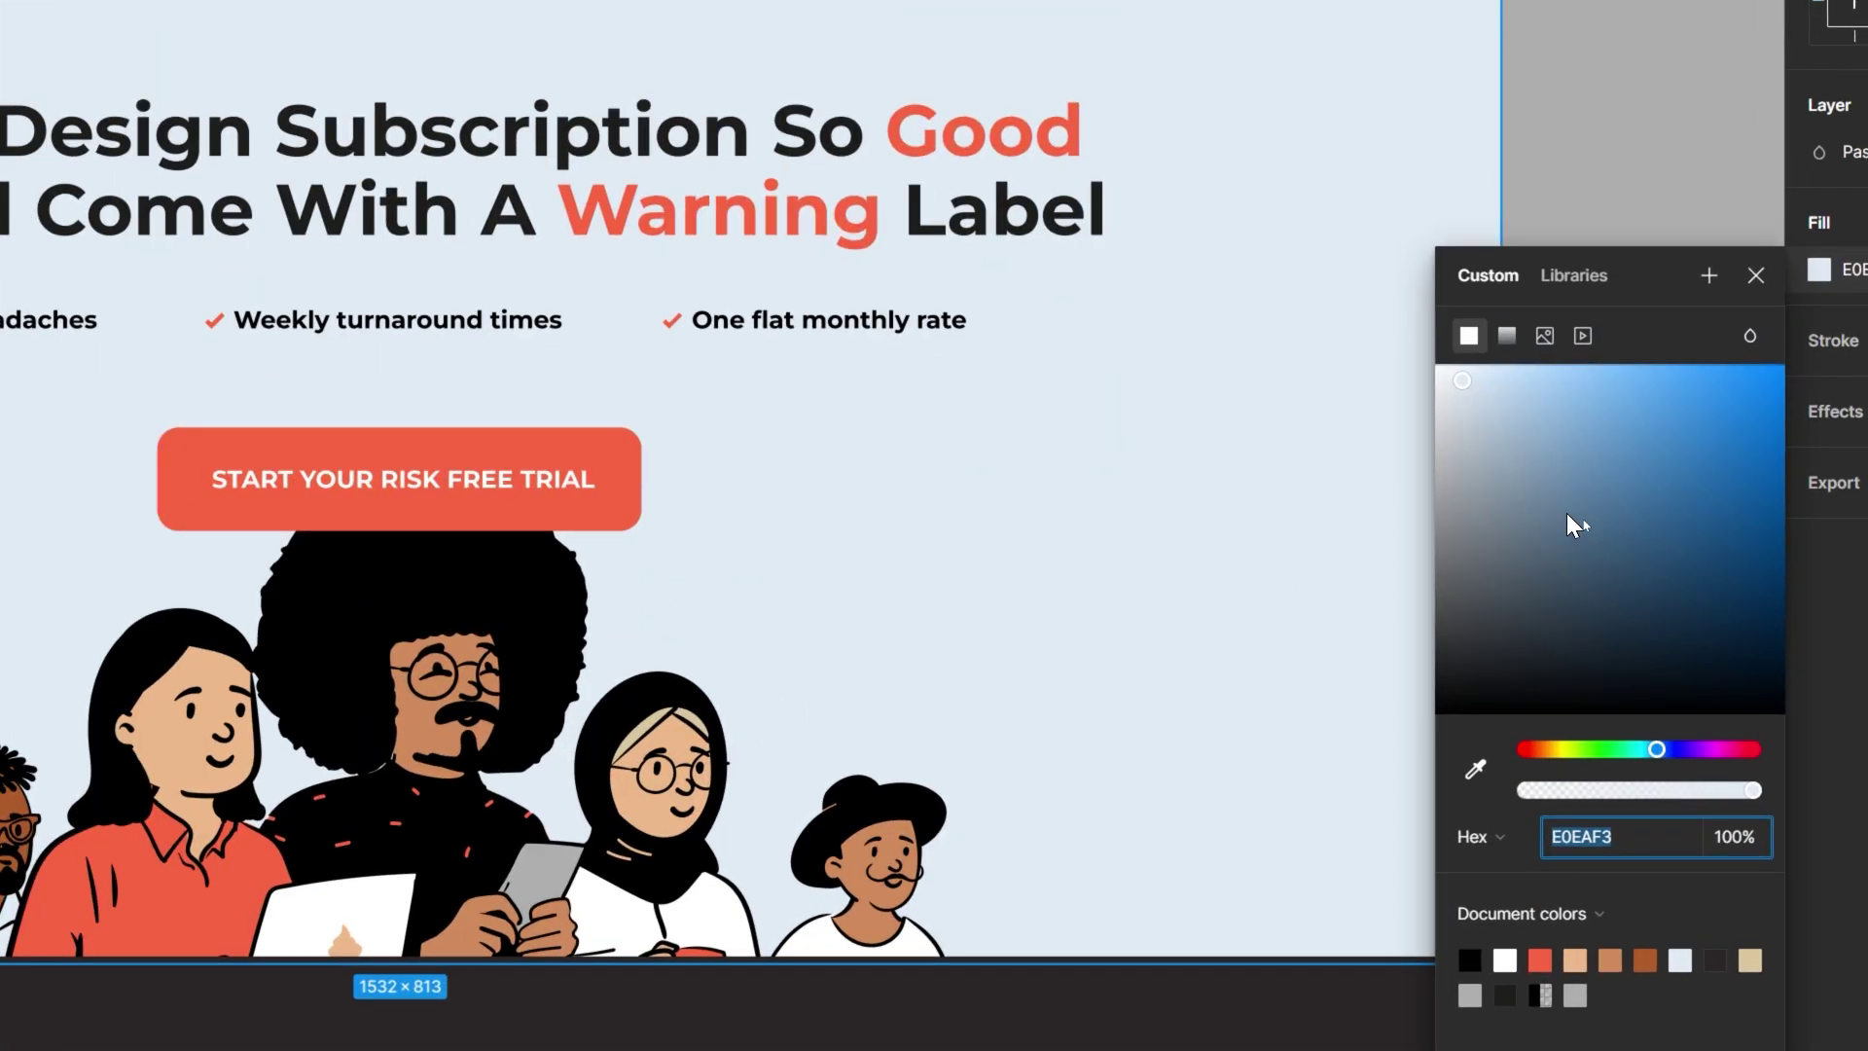
{"action": "left_click", "coordinate": [1589, 519]}
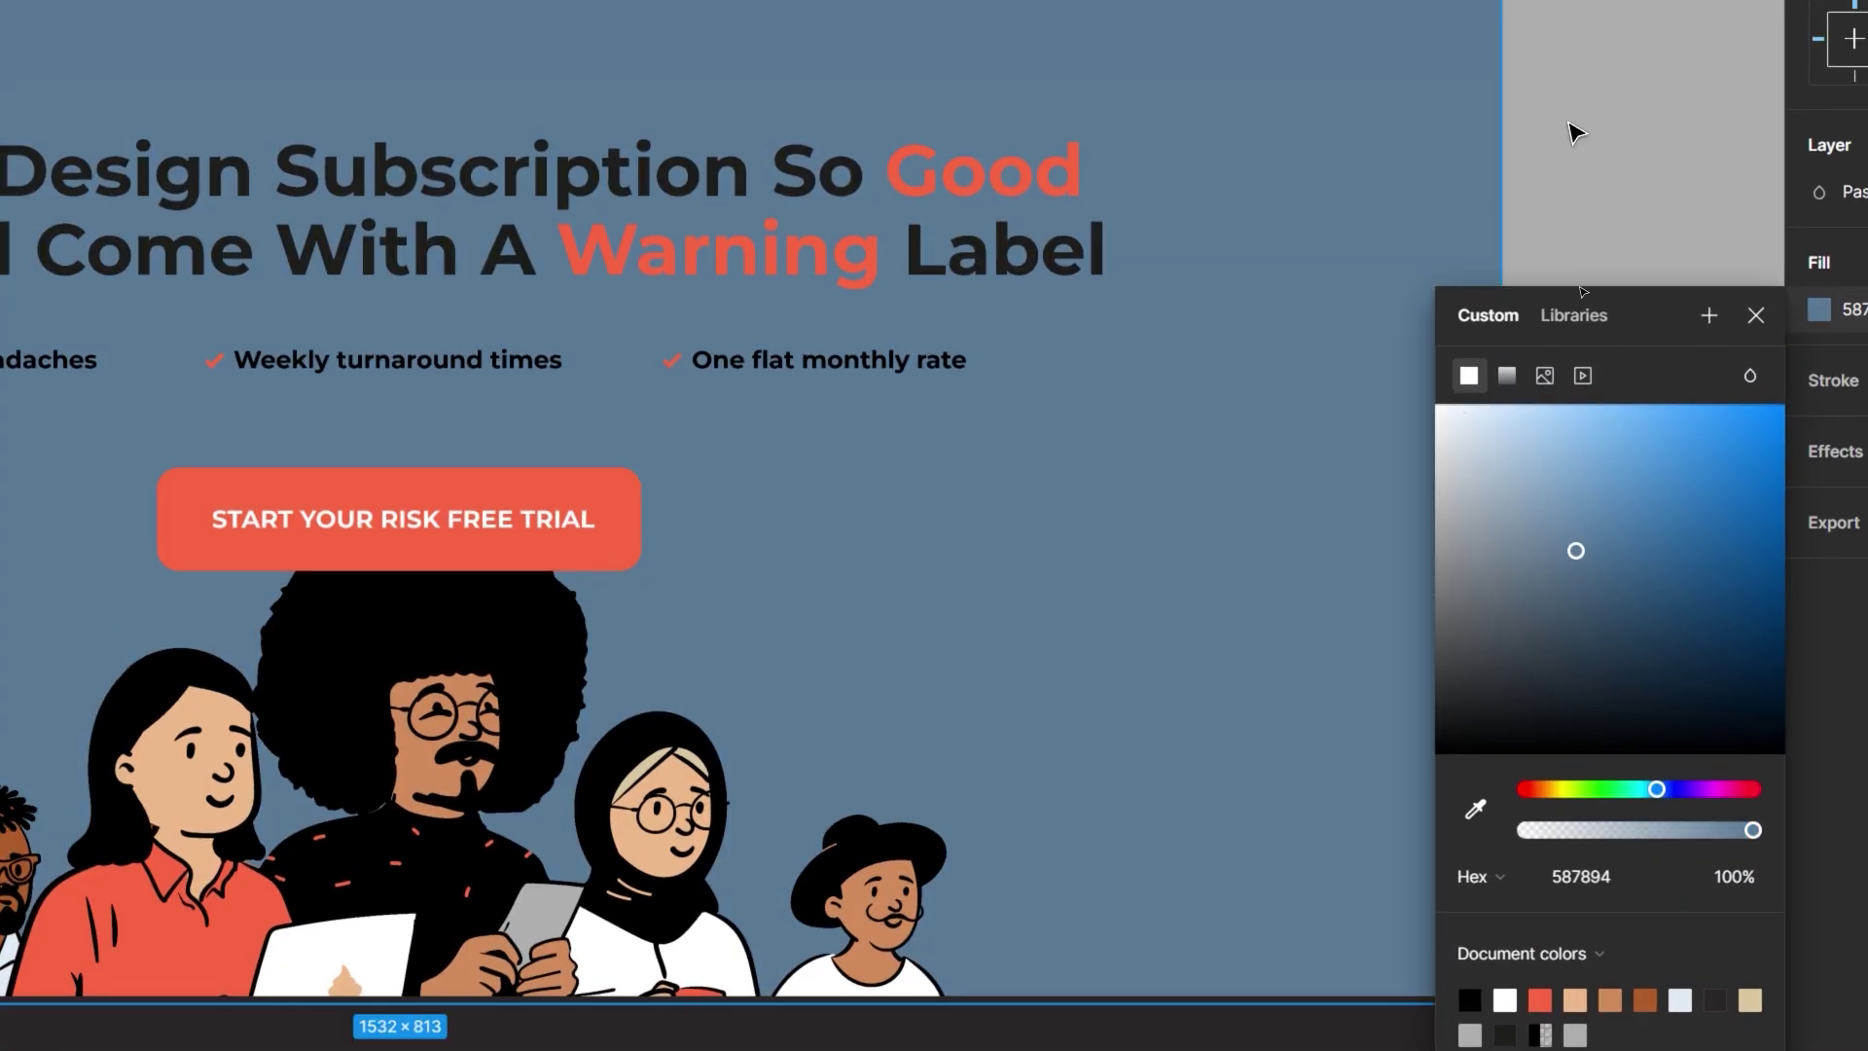
{"action": "left_click", "coordinate": [1576, 131]}
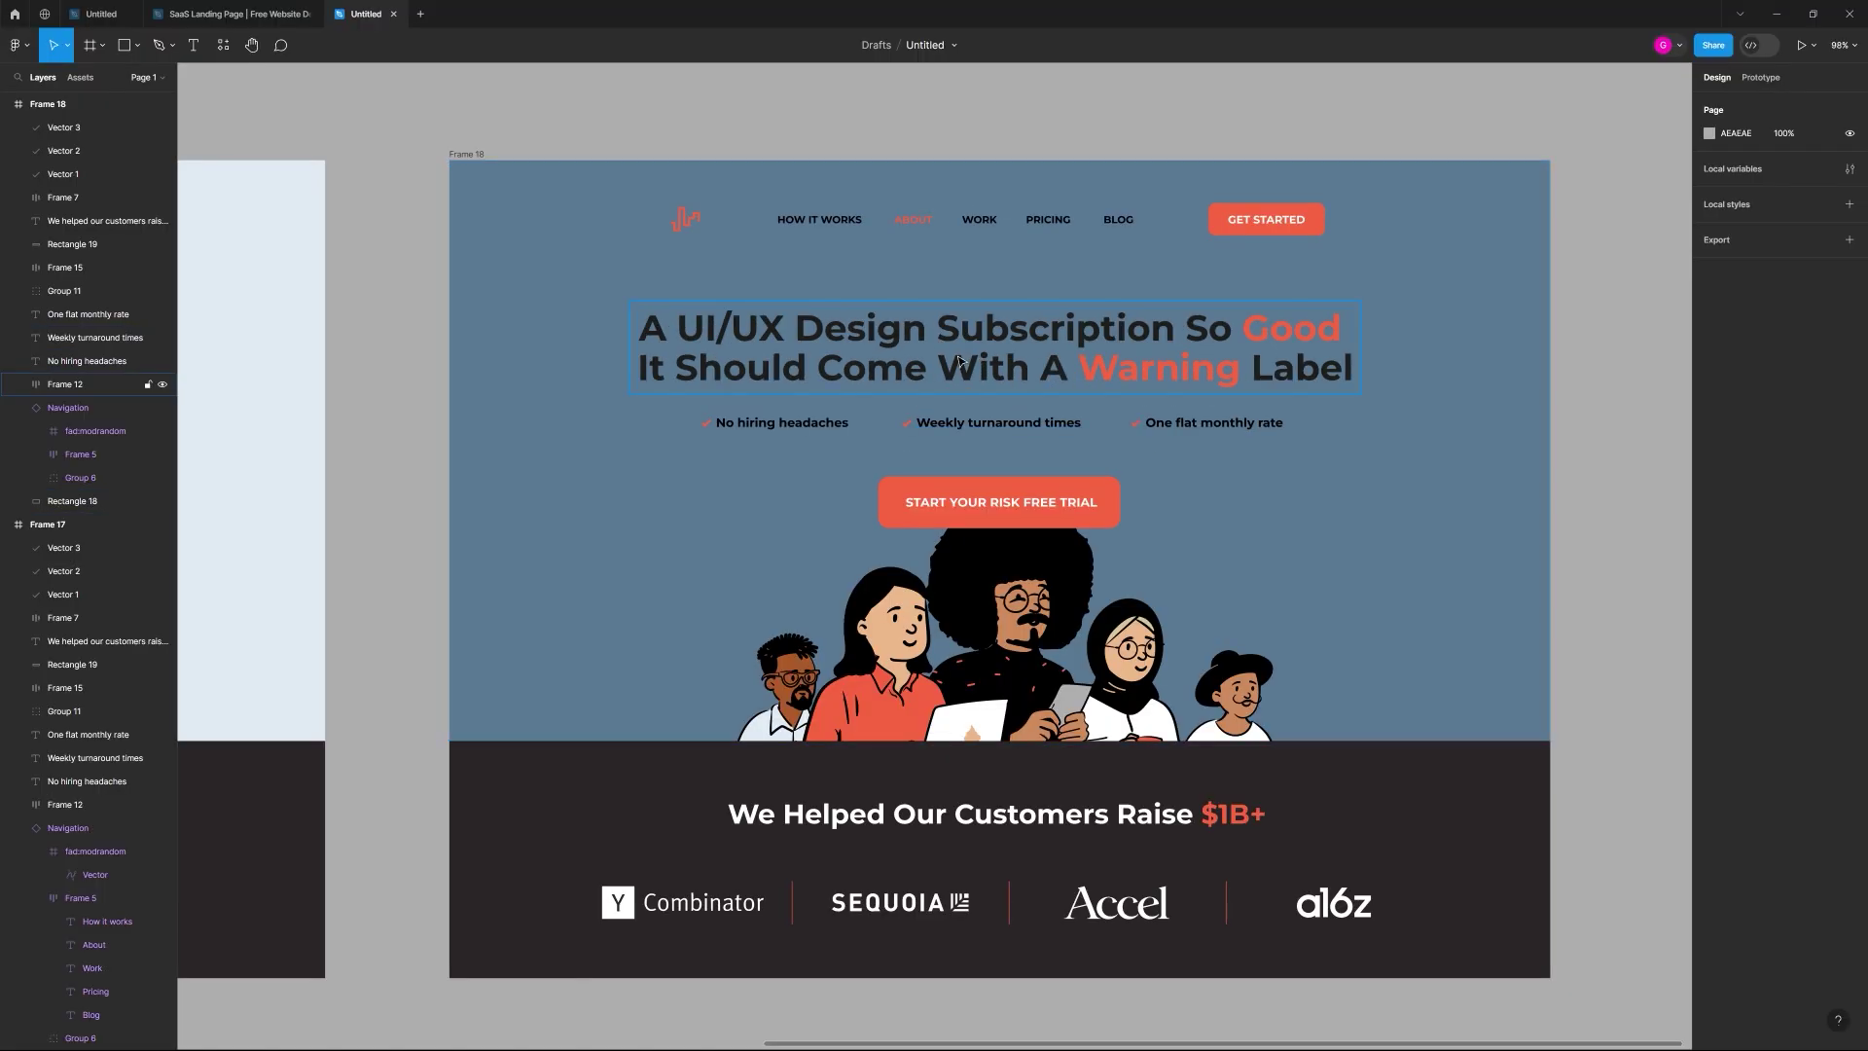
Step: Try recoloring the hero headline's dark text to white, and undo the change
{"action": "left_click", "coordinate": [1058, 339]}
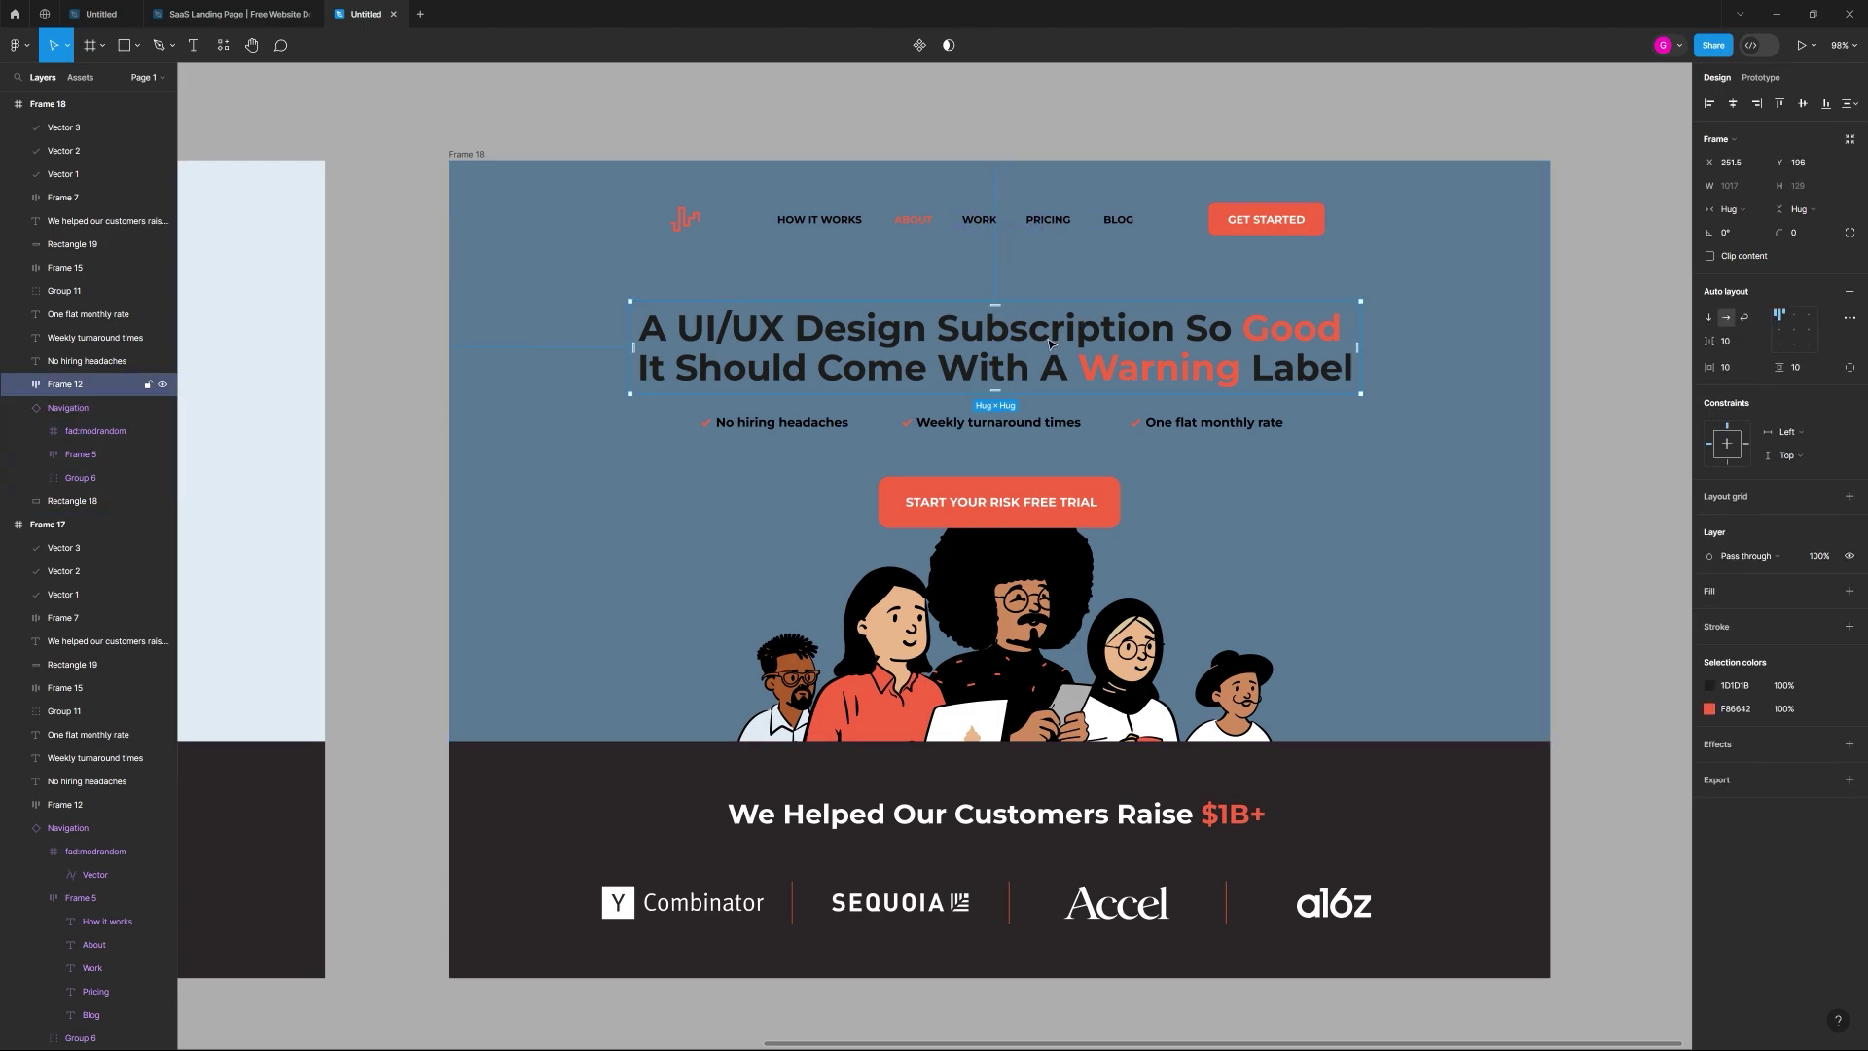
{"action": "left_click", "coordinate": [1710, 686]}
{"action": "left_click_drag", "start_coordinate": [1566, 720], "coordinate": [1504, 665]}
{"action": "left_click", "coordinate": [1583, 455]}
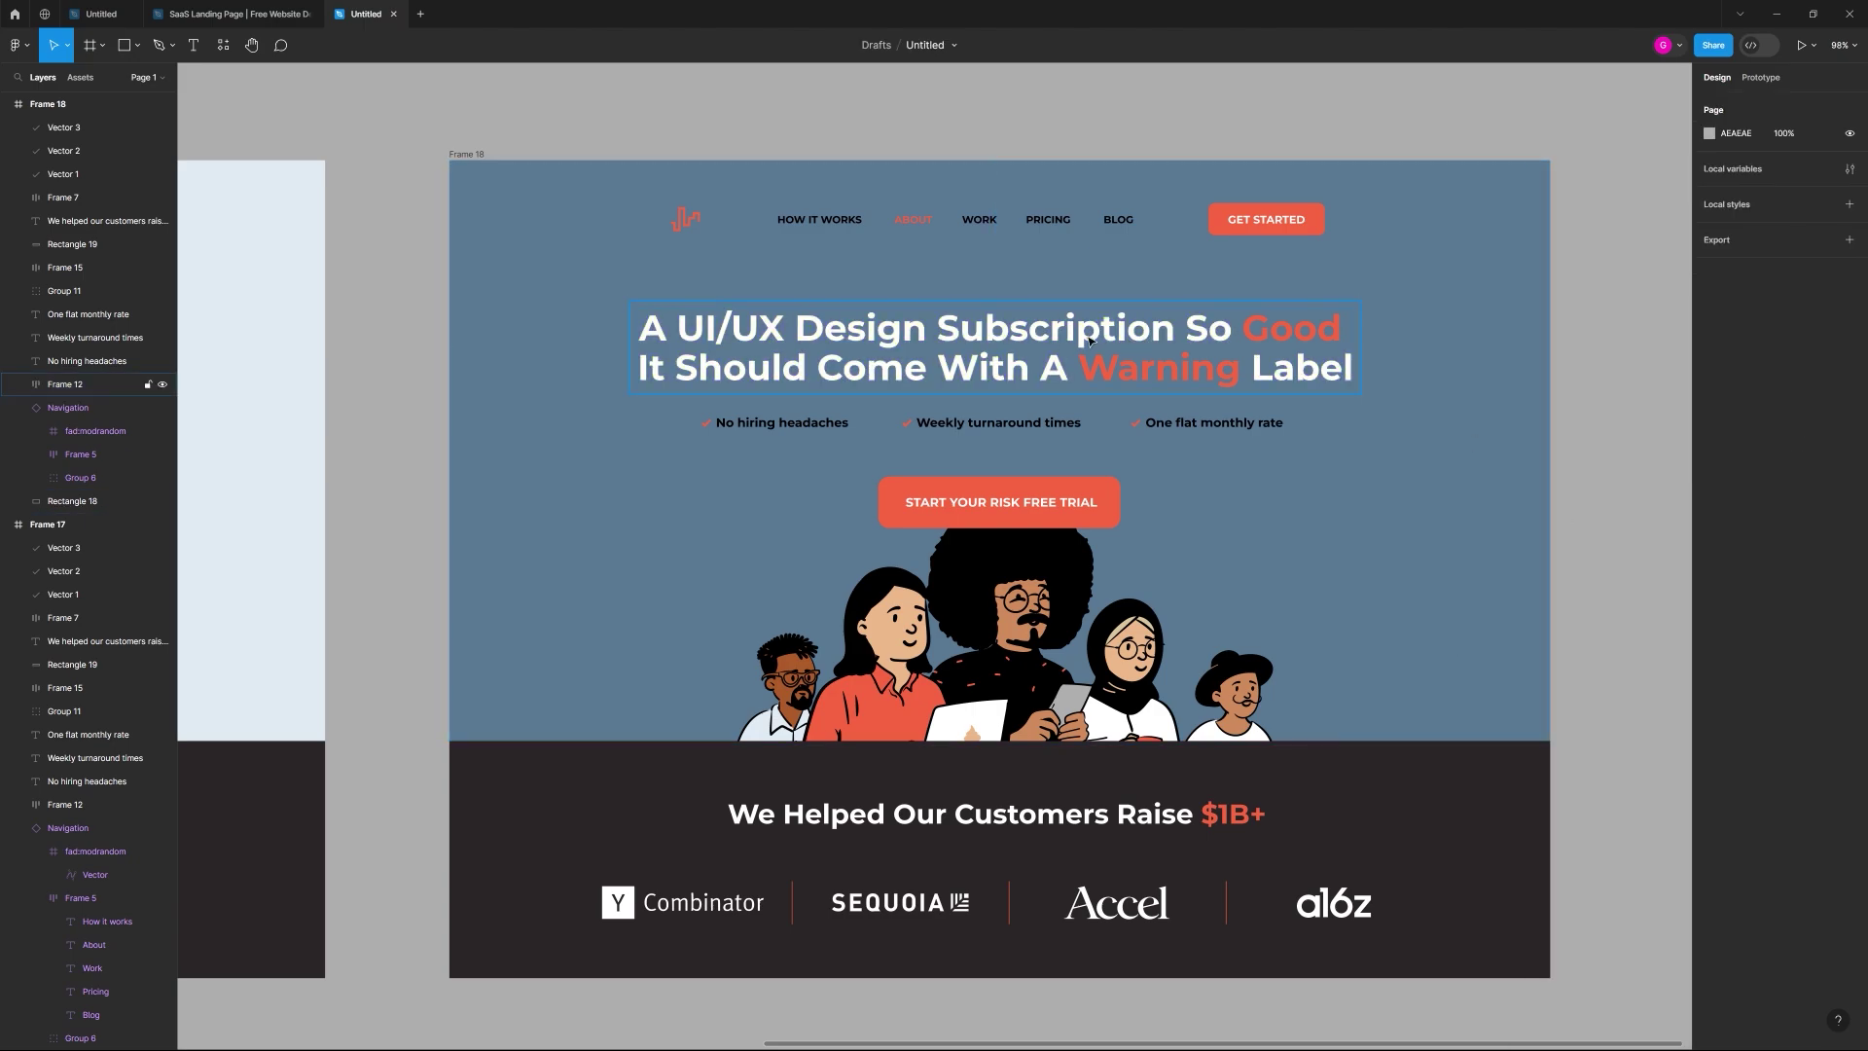
{"action": "key", "text": "ctrl+z"}
{"action": "key", "text": "ctrl+z"}
{"action": "left_click", "coordinate": [1588, 354]}
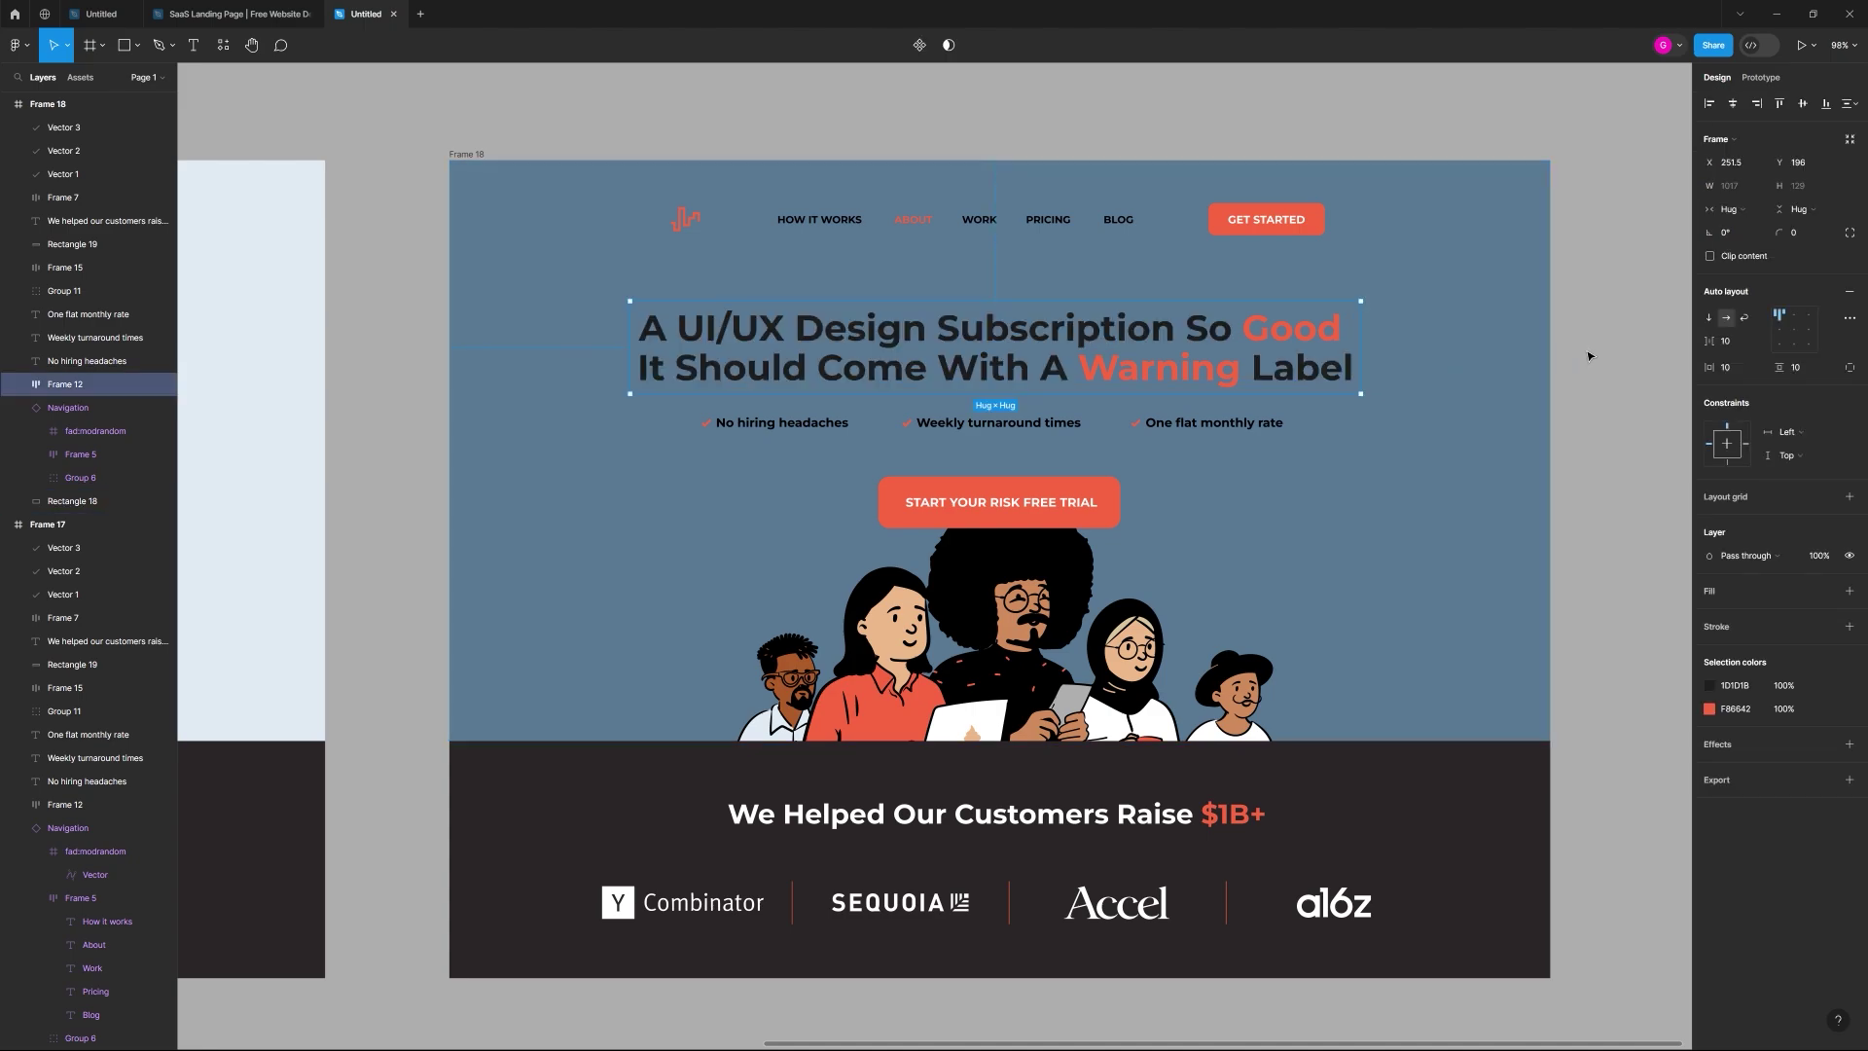
Step: Copy the periwinkle hex C3BEF7 from Coolors and apply it as the fill of Frame 18's hero background in Figma
{"action": "left_click", "coordinate": [574, 276]}
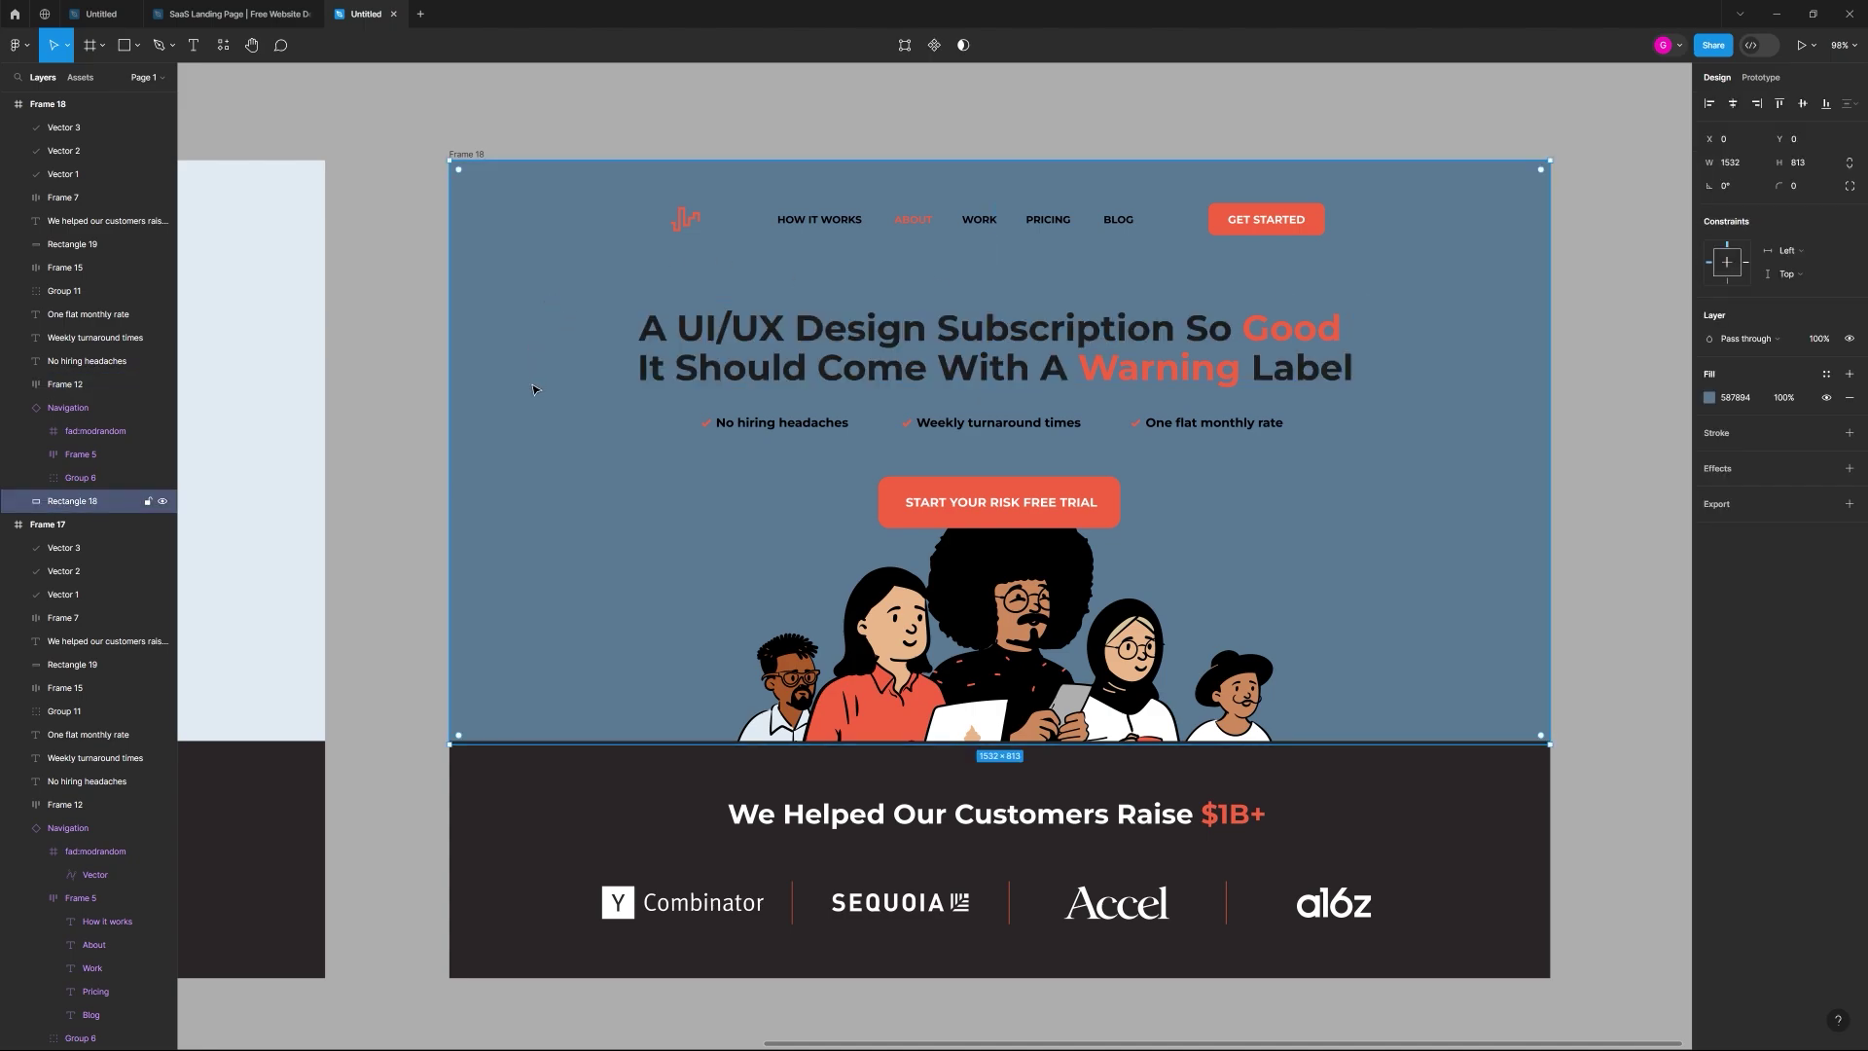
{"action": "left_click_drag", "start_coordinate": [1867, 150], "coordinate": [664, 187]}
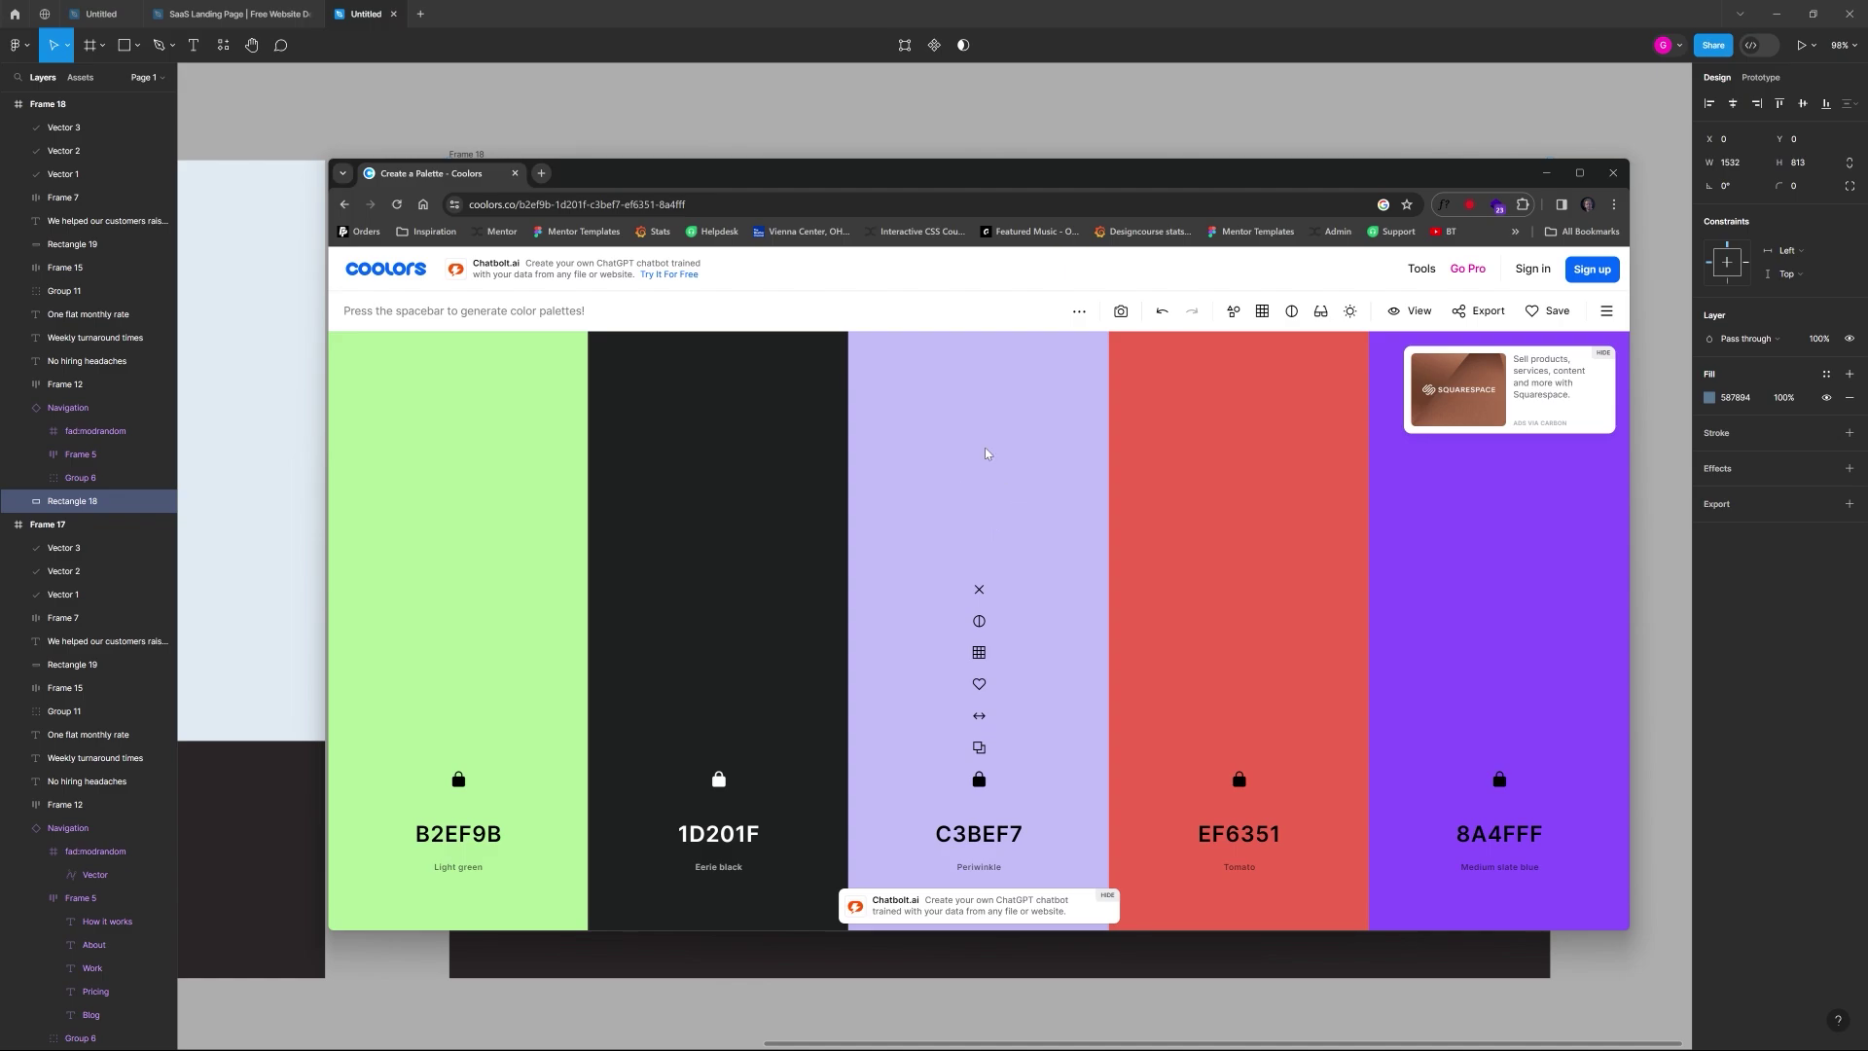
{"action": "left_click", "coordinate": [980, 839]}
{"action": "key", "text": "ctrl+c"}
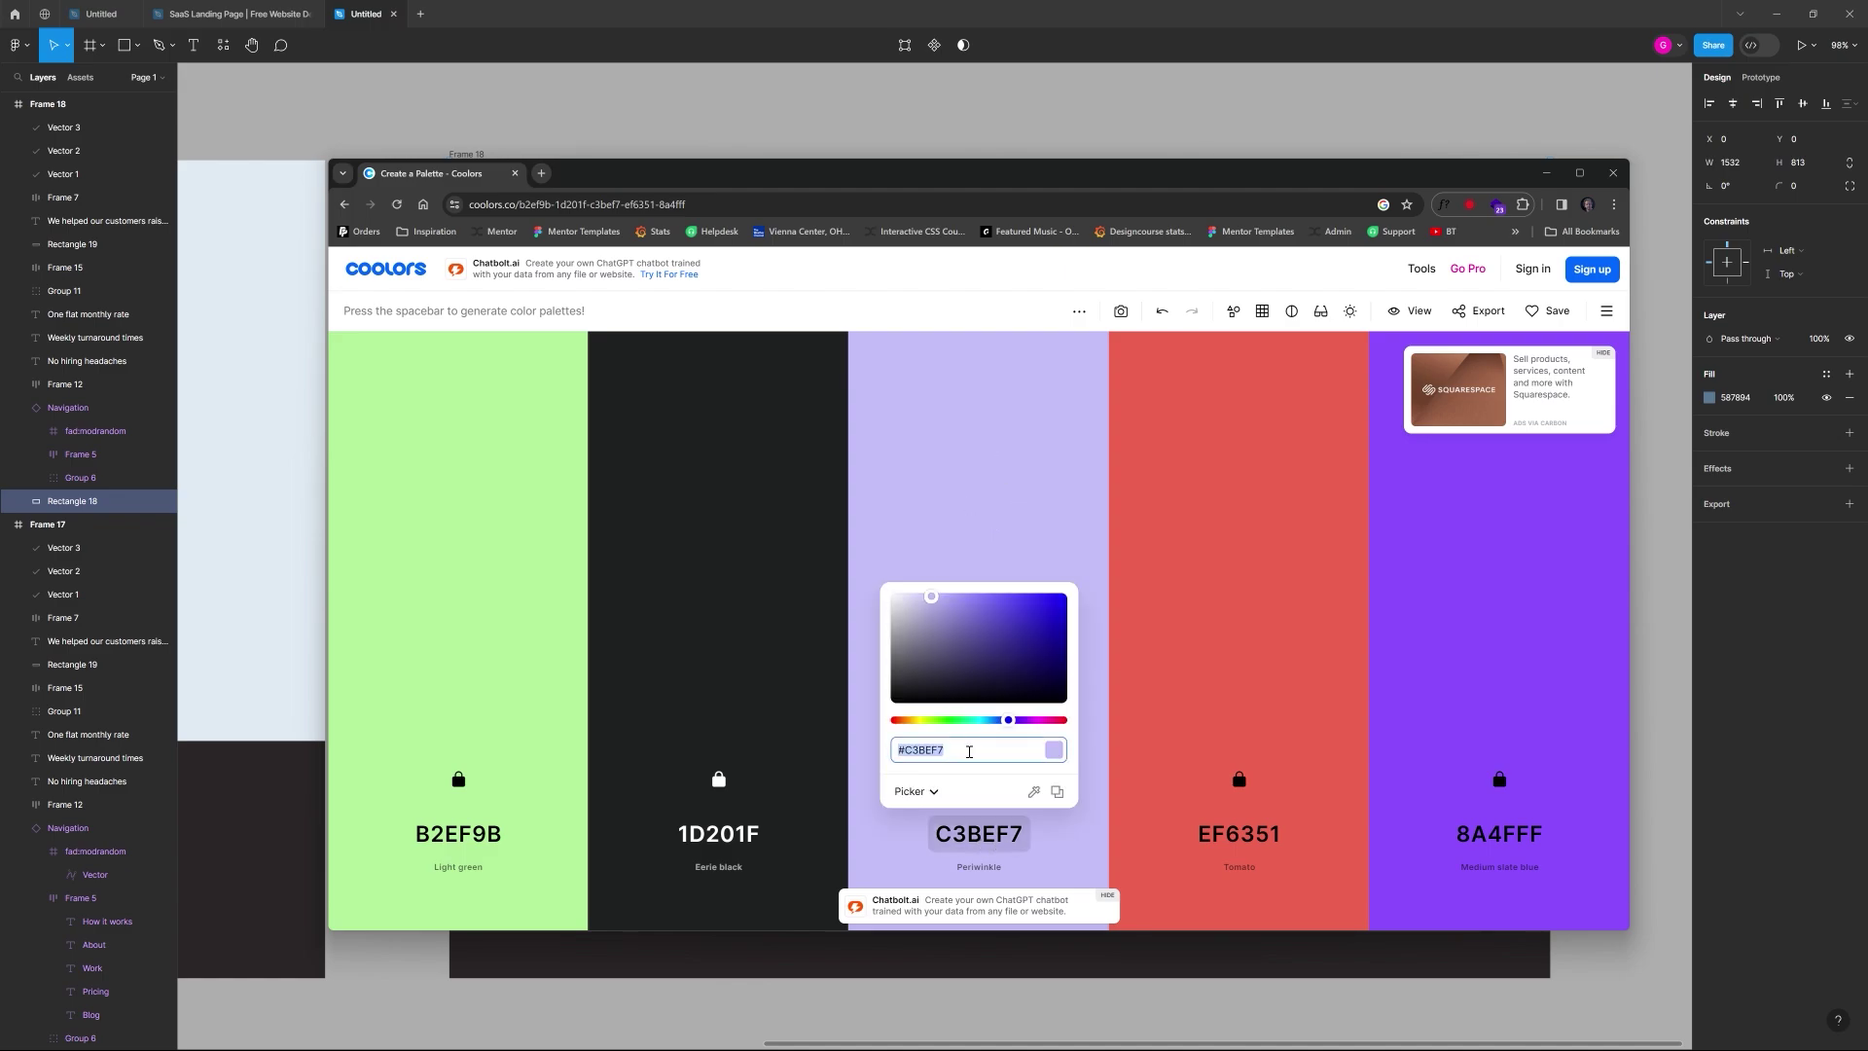
{"action": "key", "text": "alt+Tab"}
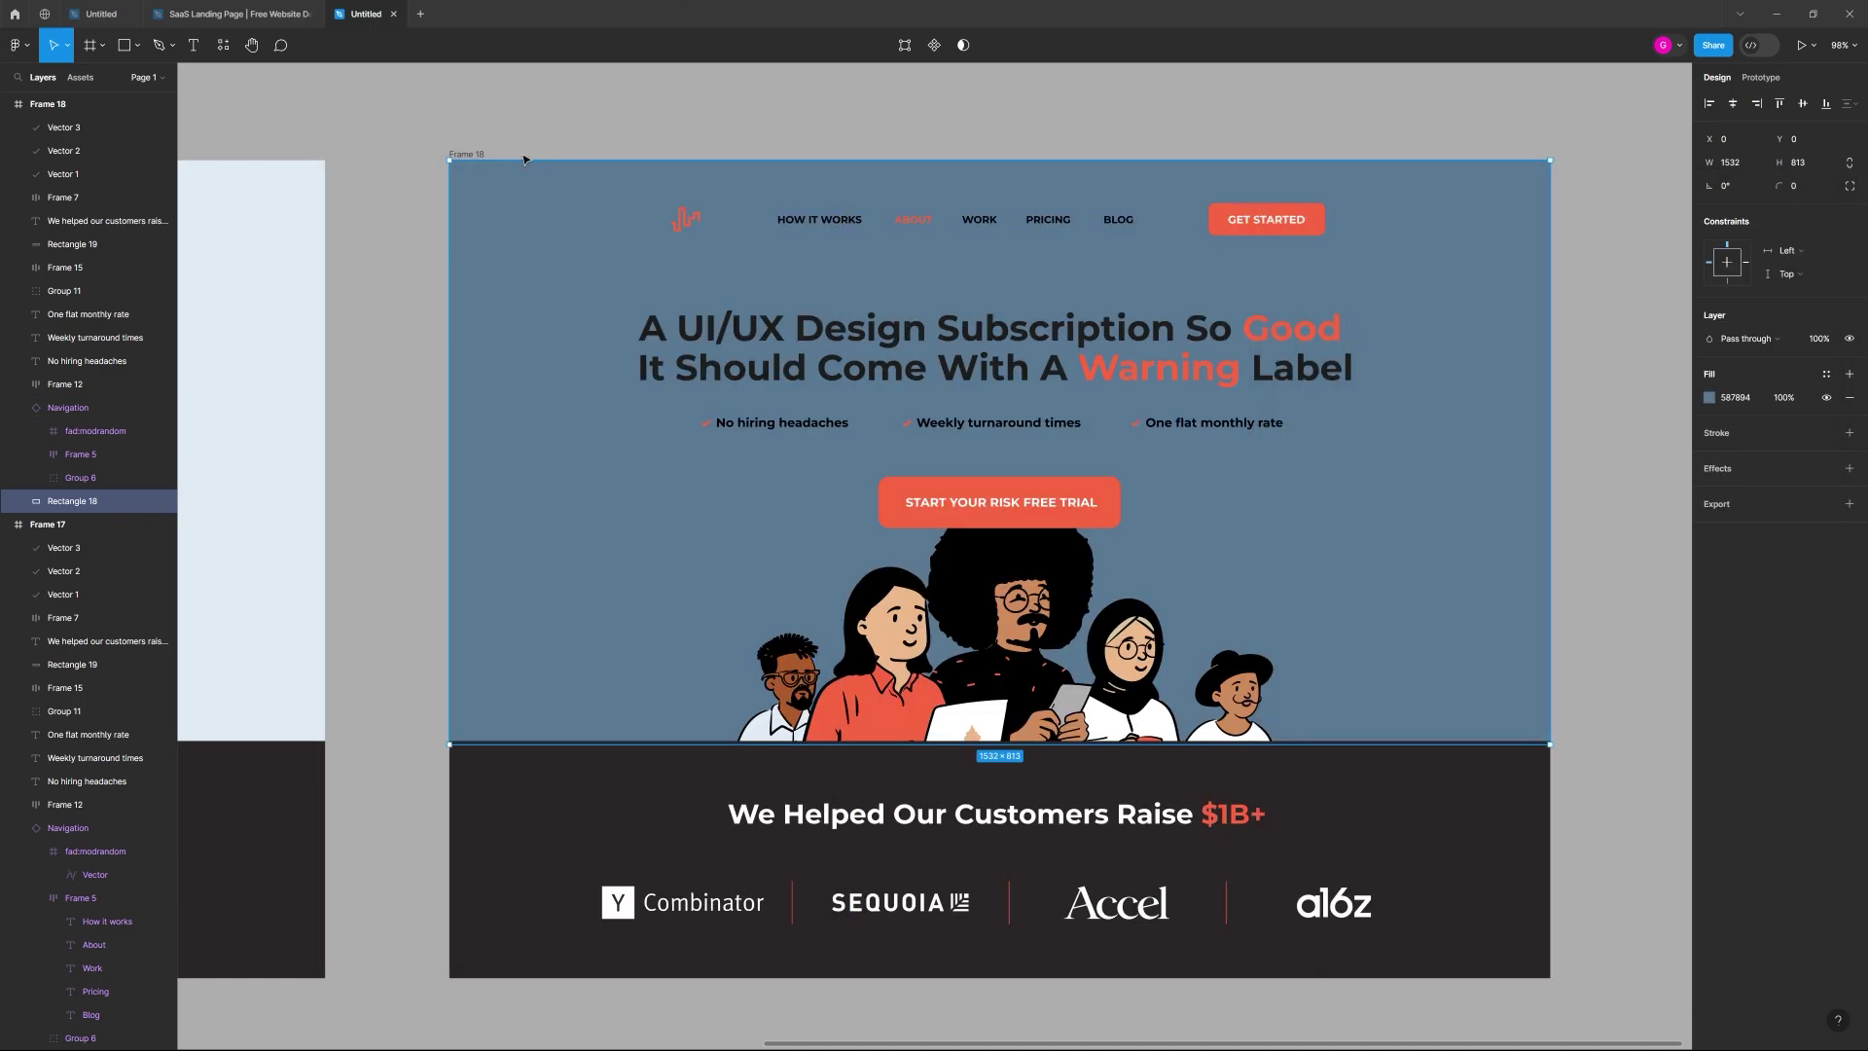
{"action": "left_click", "coordinate": [1741, 397]}
{"action": "key", "text": "ctrl+v"}
{"action": "key", "text": "Return"}
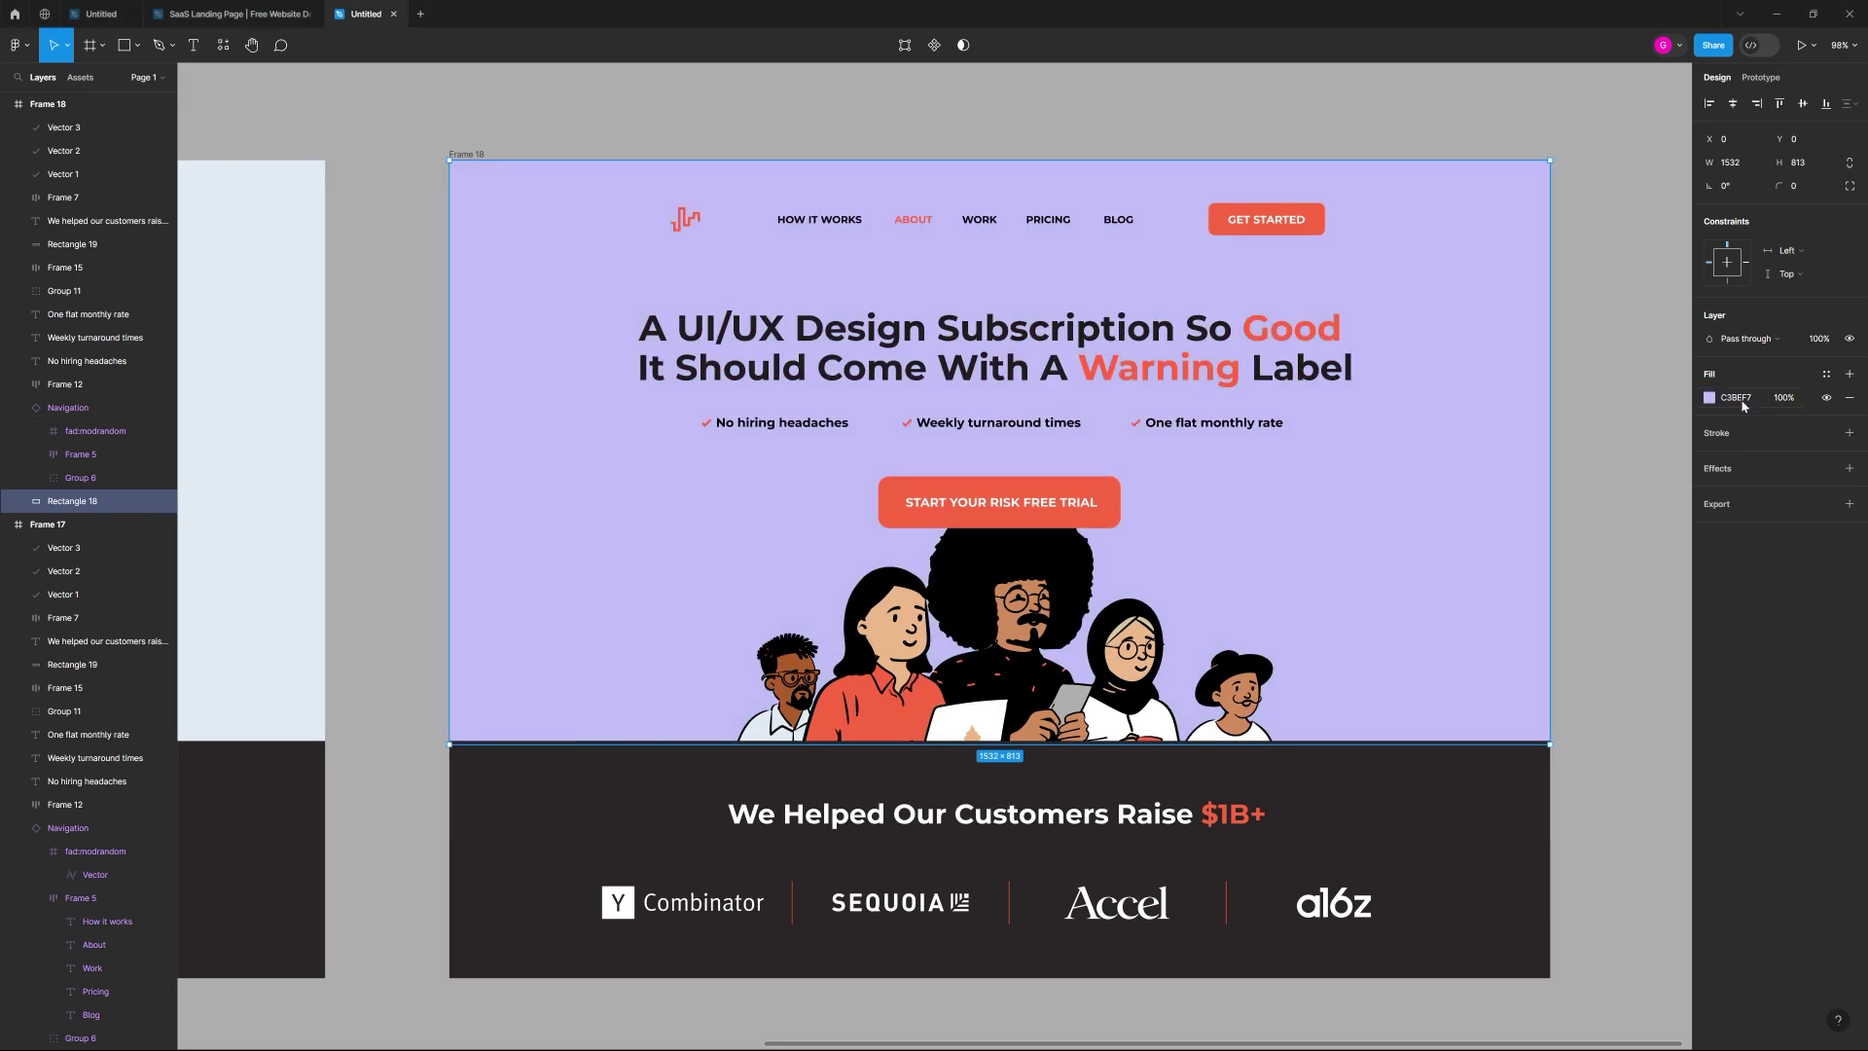
Step: Inspect the recolored hero background's fill and the headline on it, and check the Coolors palette before returning to Figma
{"action": "left_click", "coordinate": [909, 157]}
{"action": "left_click", "coordinate": [535, 163]}
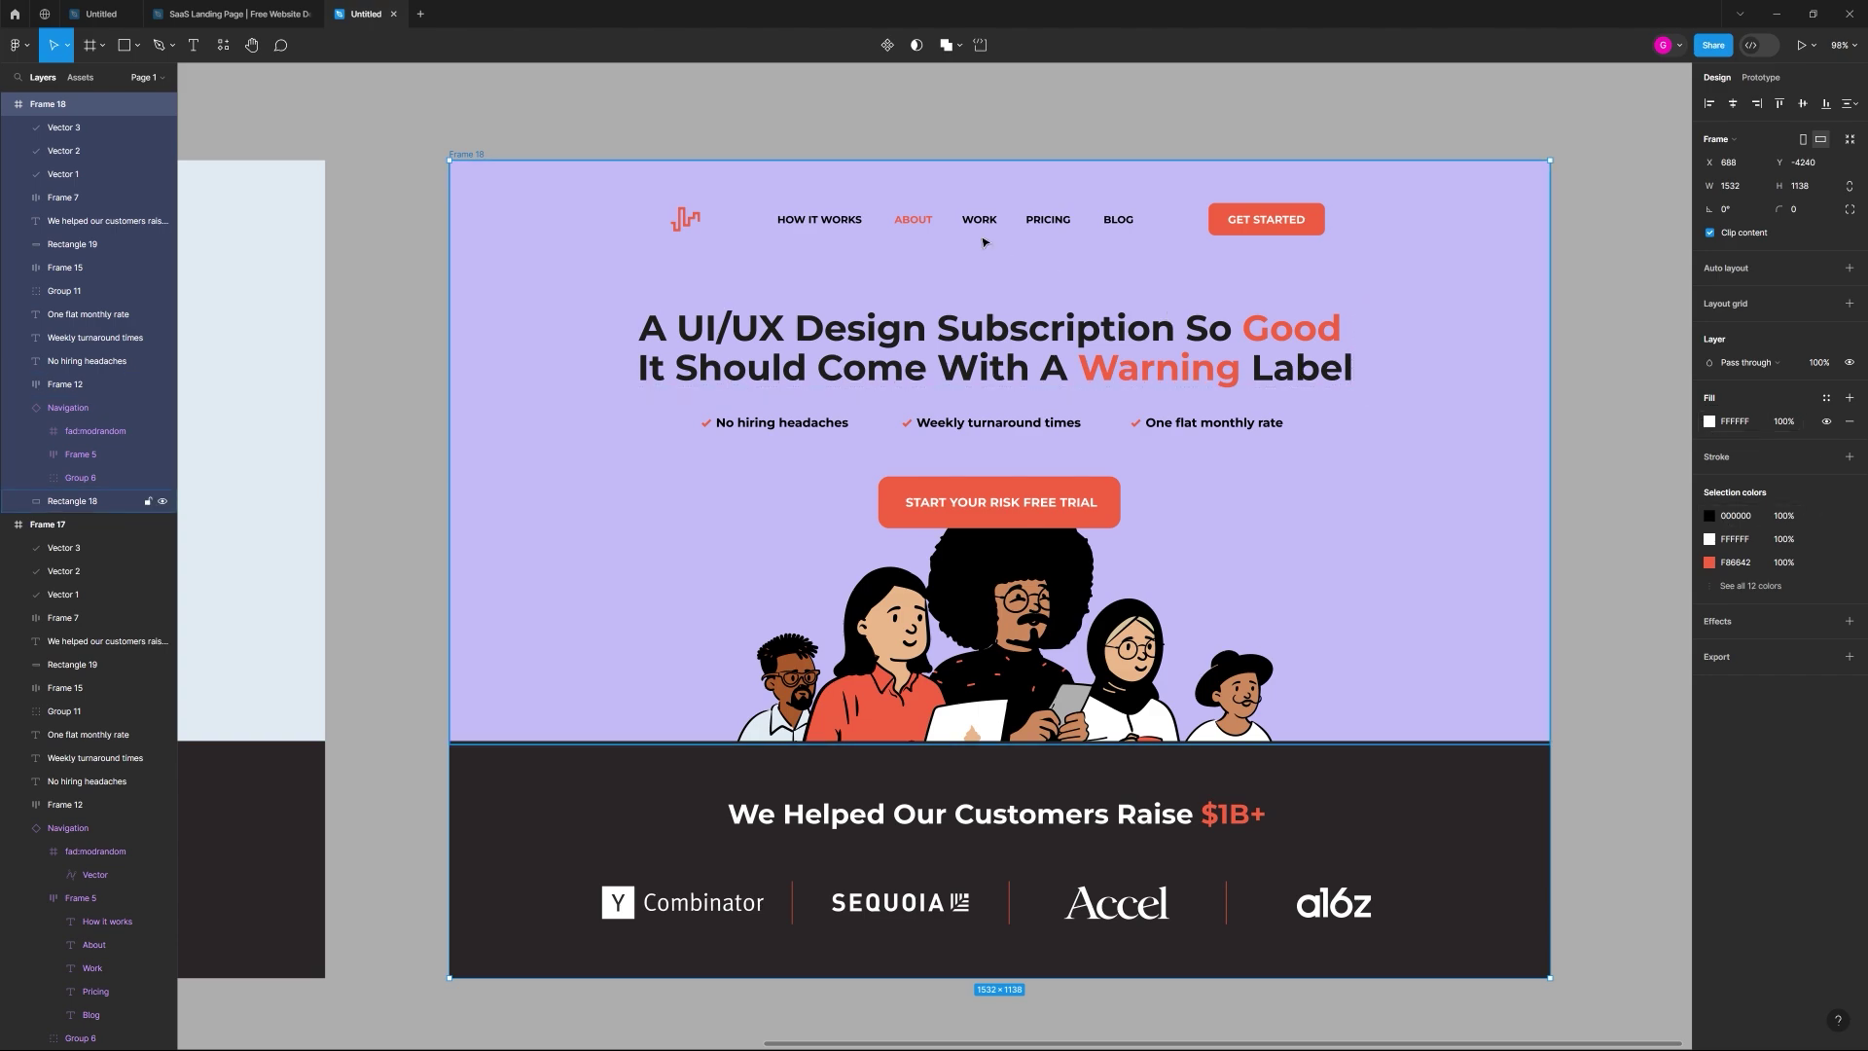
{"action": "left_click", "coordinate": [1100, 310]}
{"action": "left_click", "coordinate": [1710, 398]}
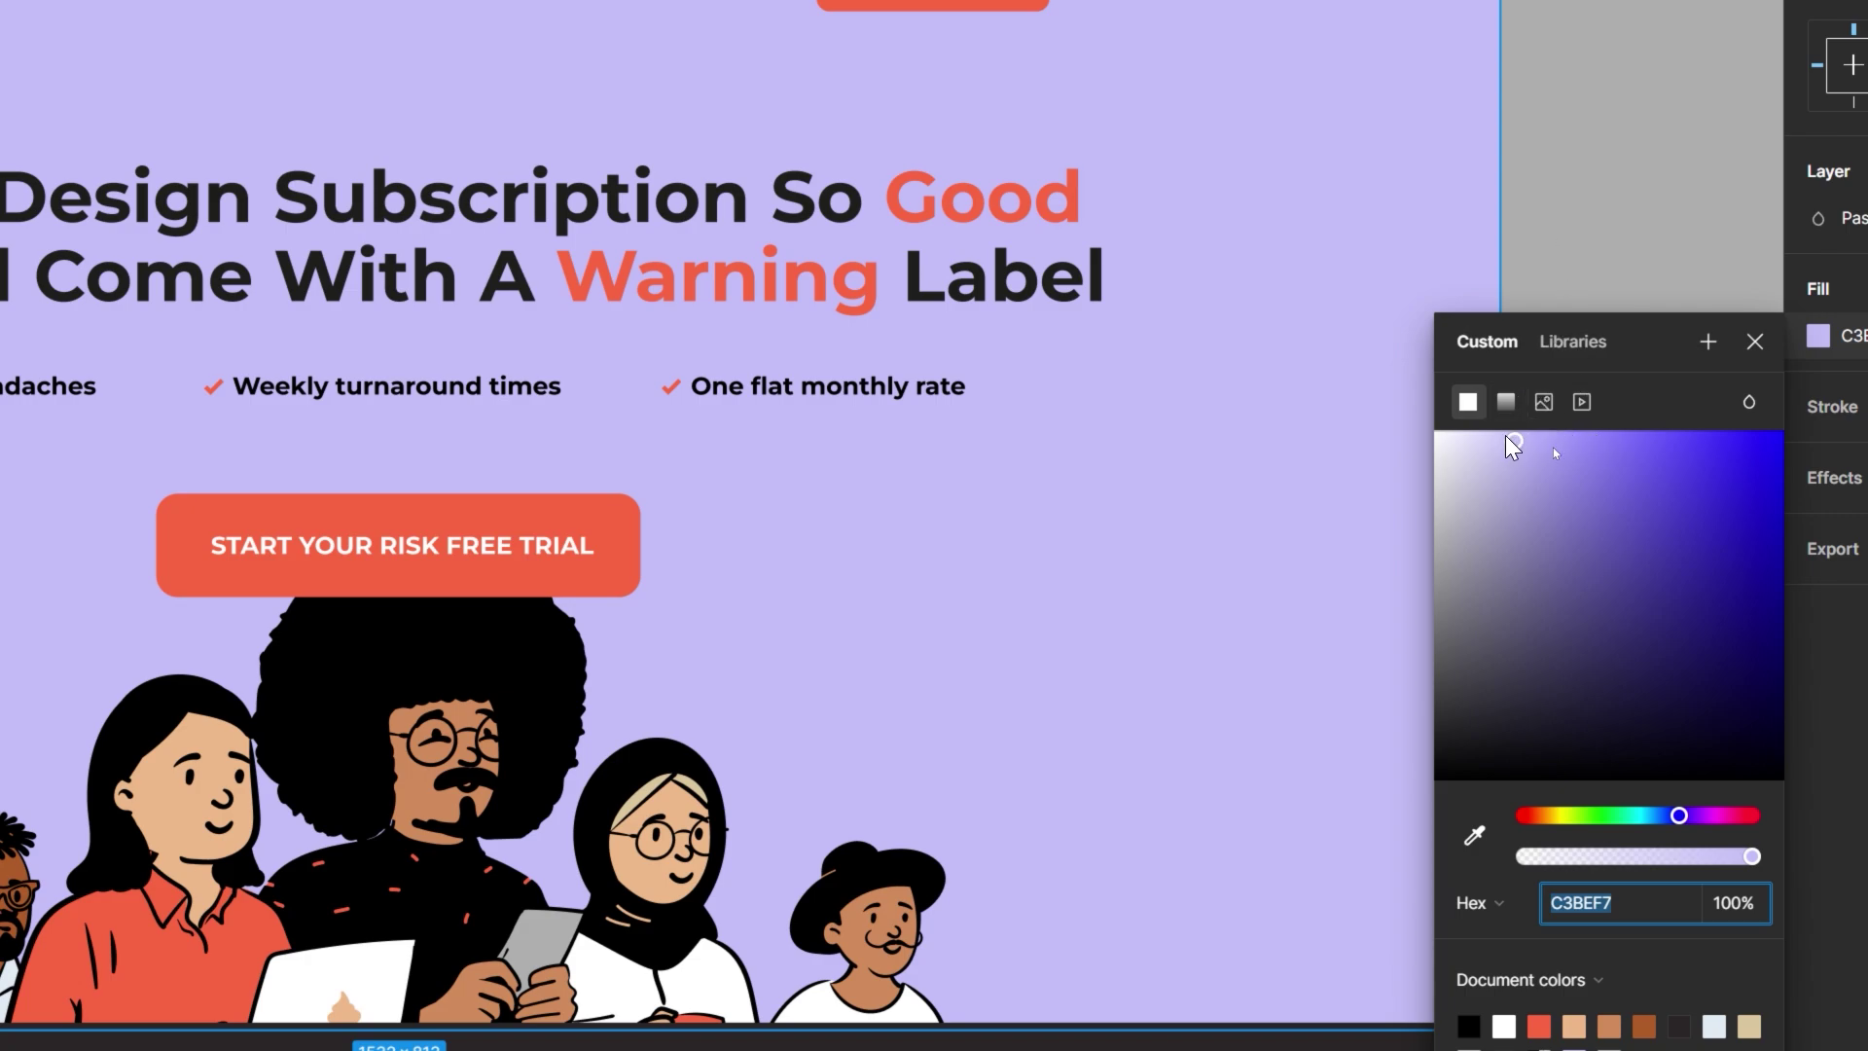
{"action": "left_click", "coordinate": [1596, 193]}
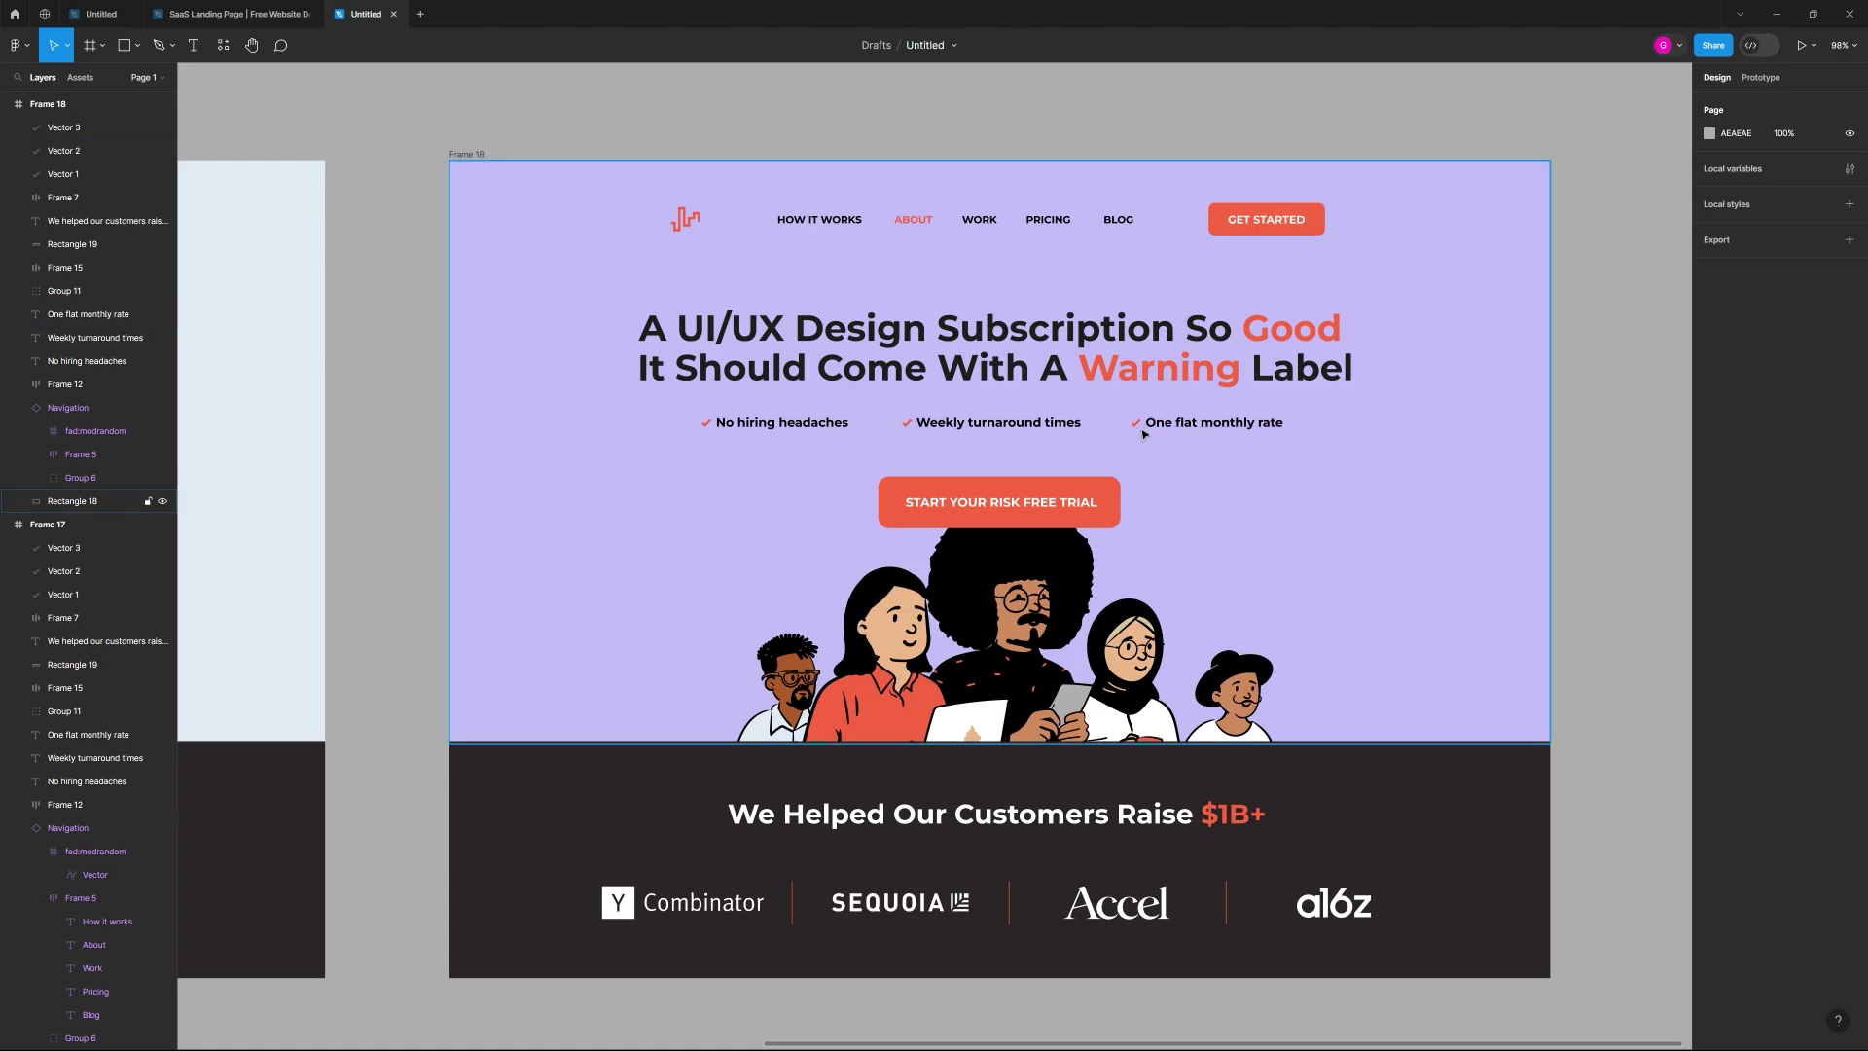
{"action": "left_click", "coordinate": [1174, 374]}
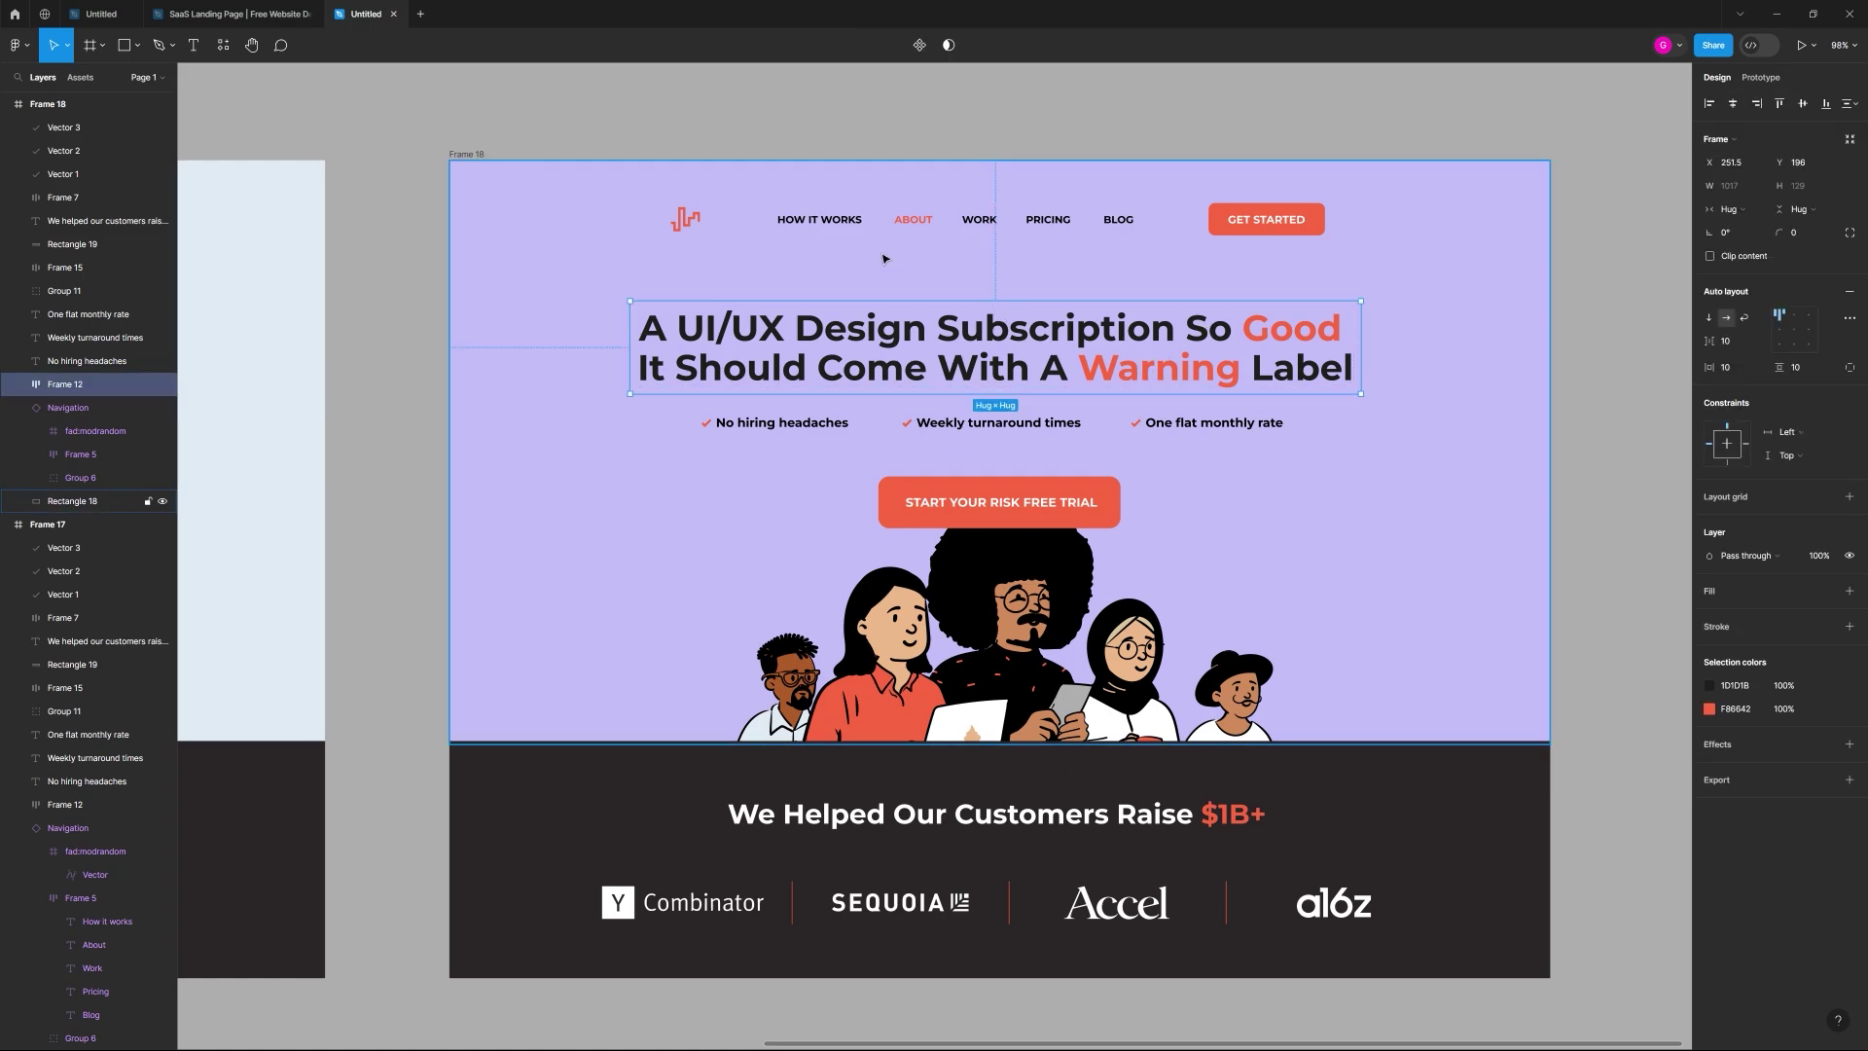
{"action": "left_click", "coordinate": [903, 228]}
{"action": "key", "text": "Escape"}
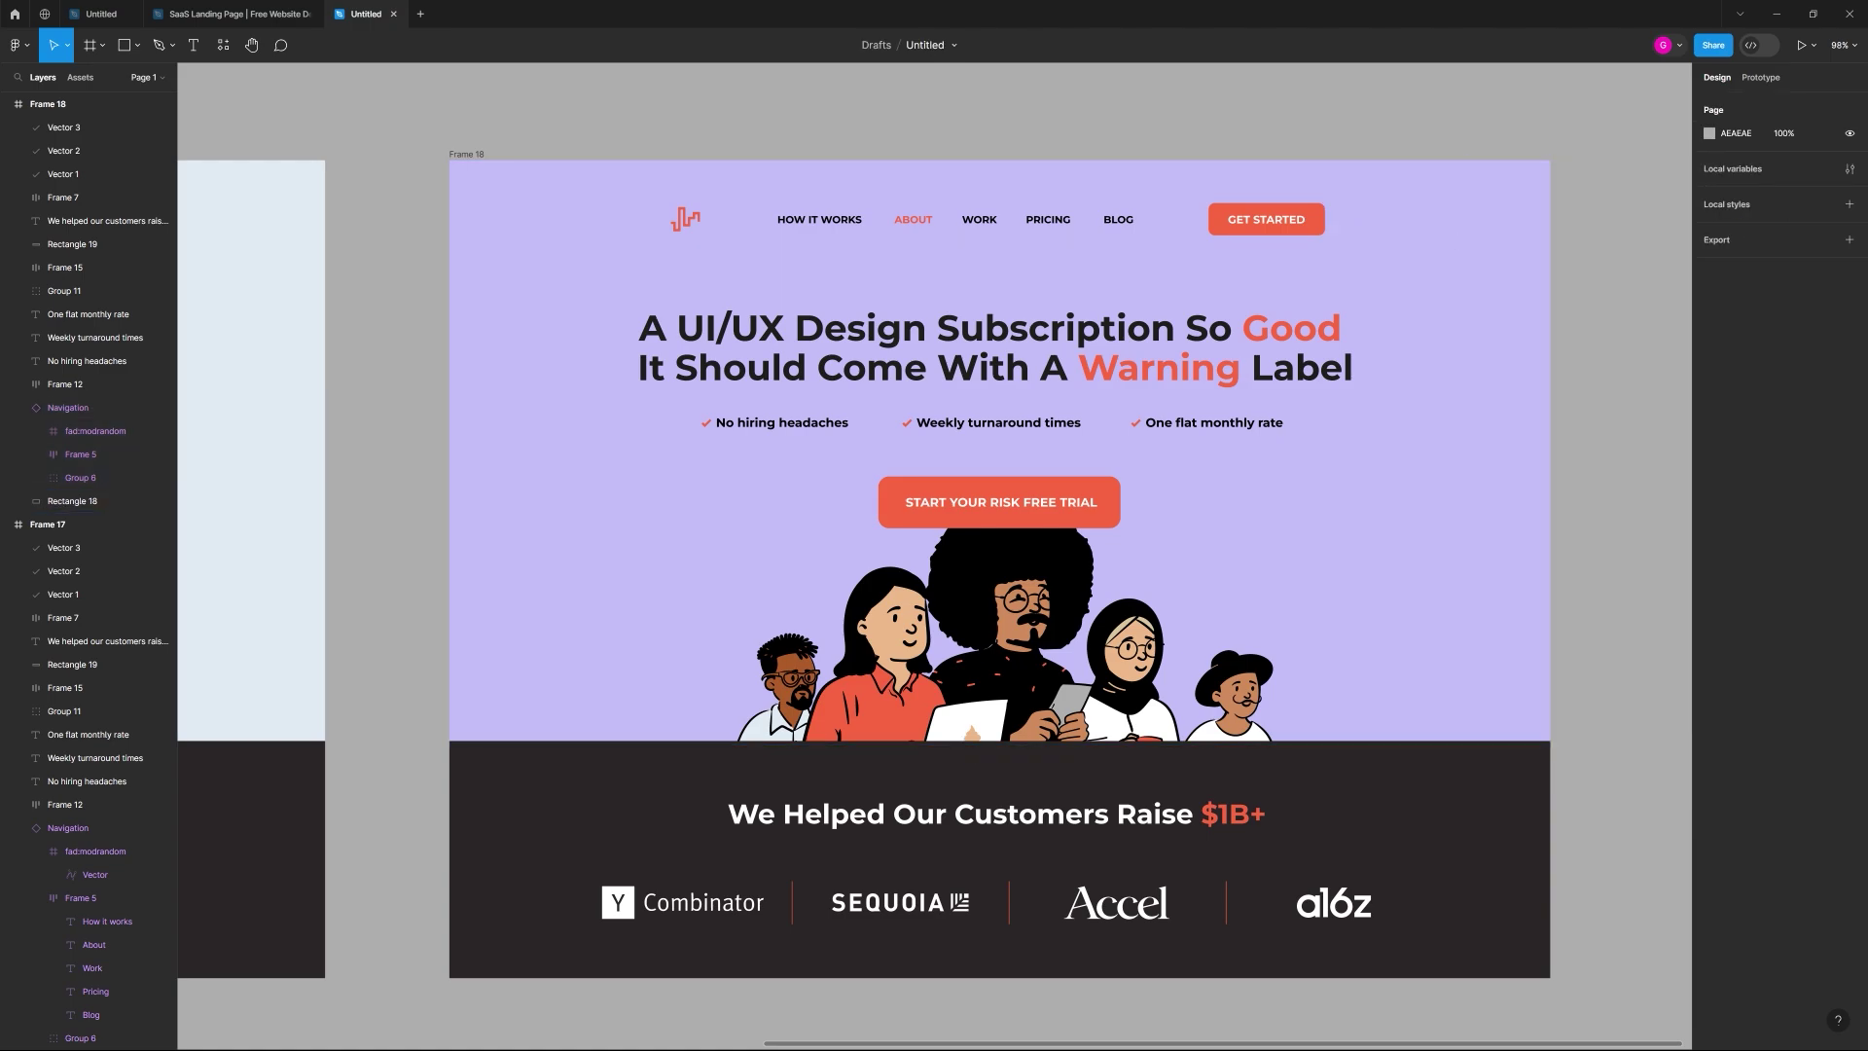
{"action": "key", "text": "alt+Tab"}
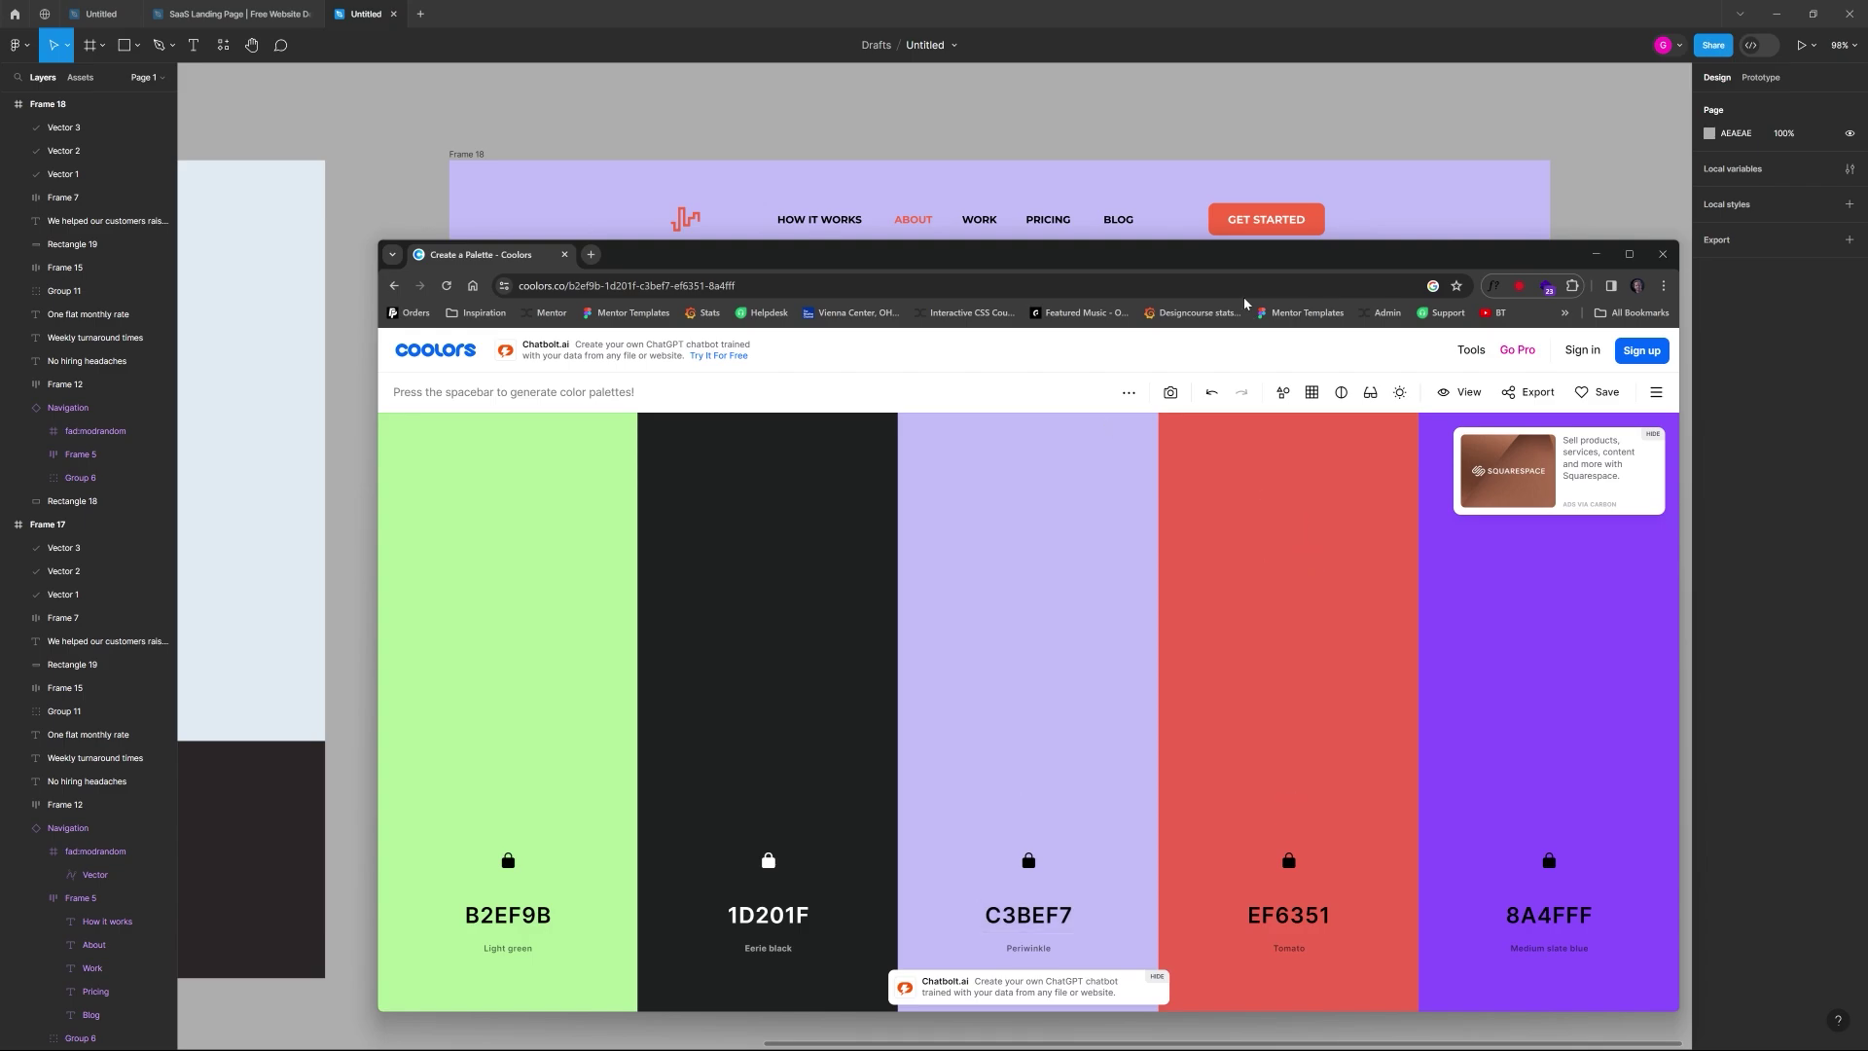
{"action": "left_click_drag", "start_coordinate": [1109, 259], "coordinate": [1867, 314]}
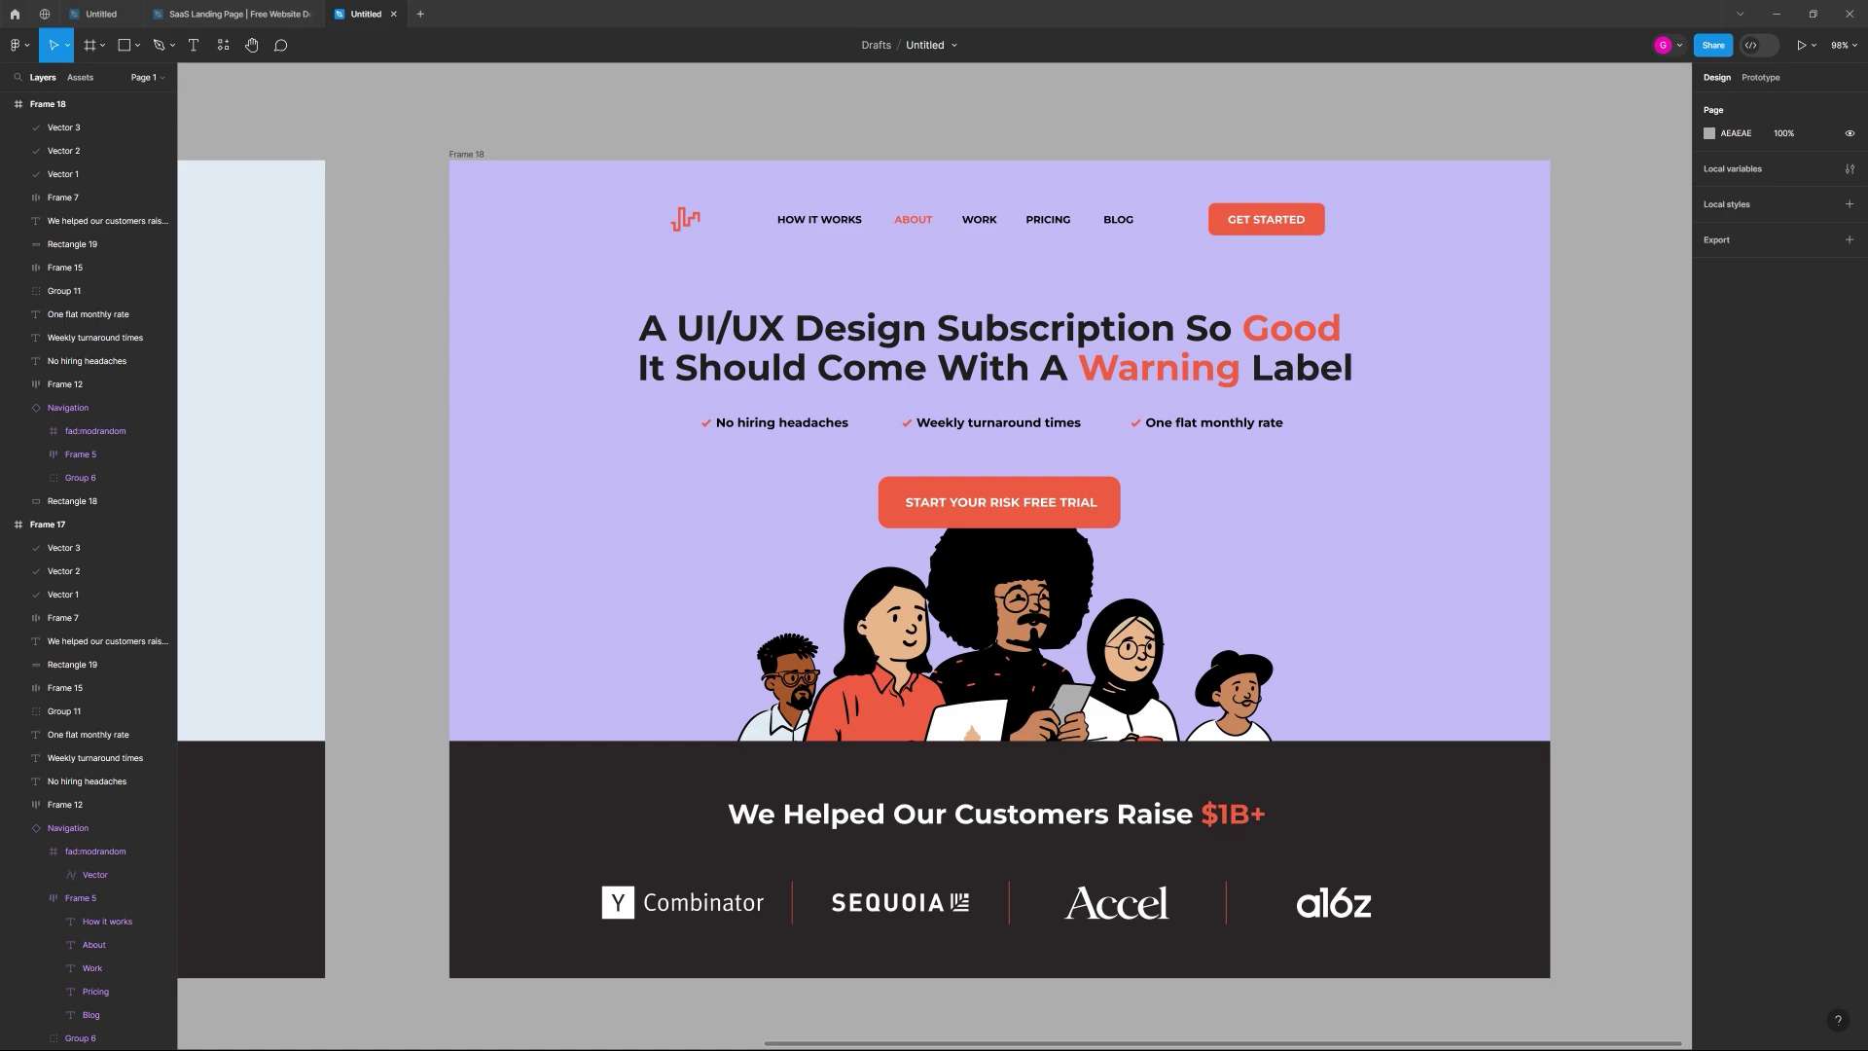
{"action": "key", "text": "alt+Tab"}
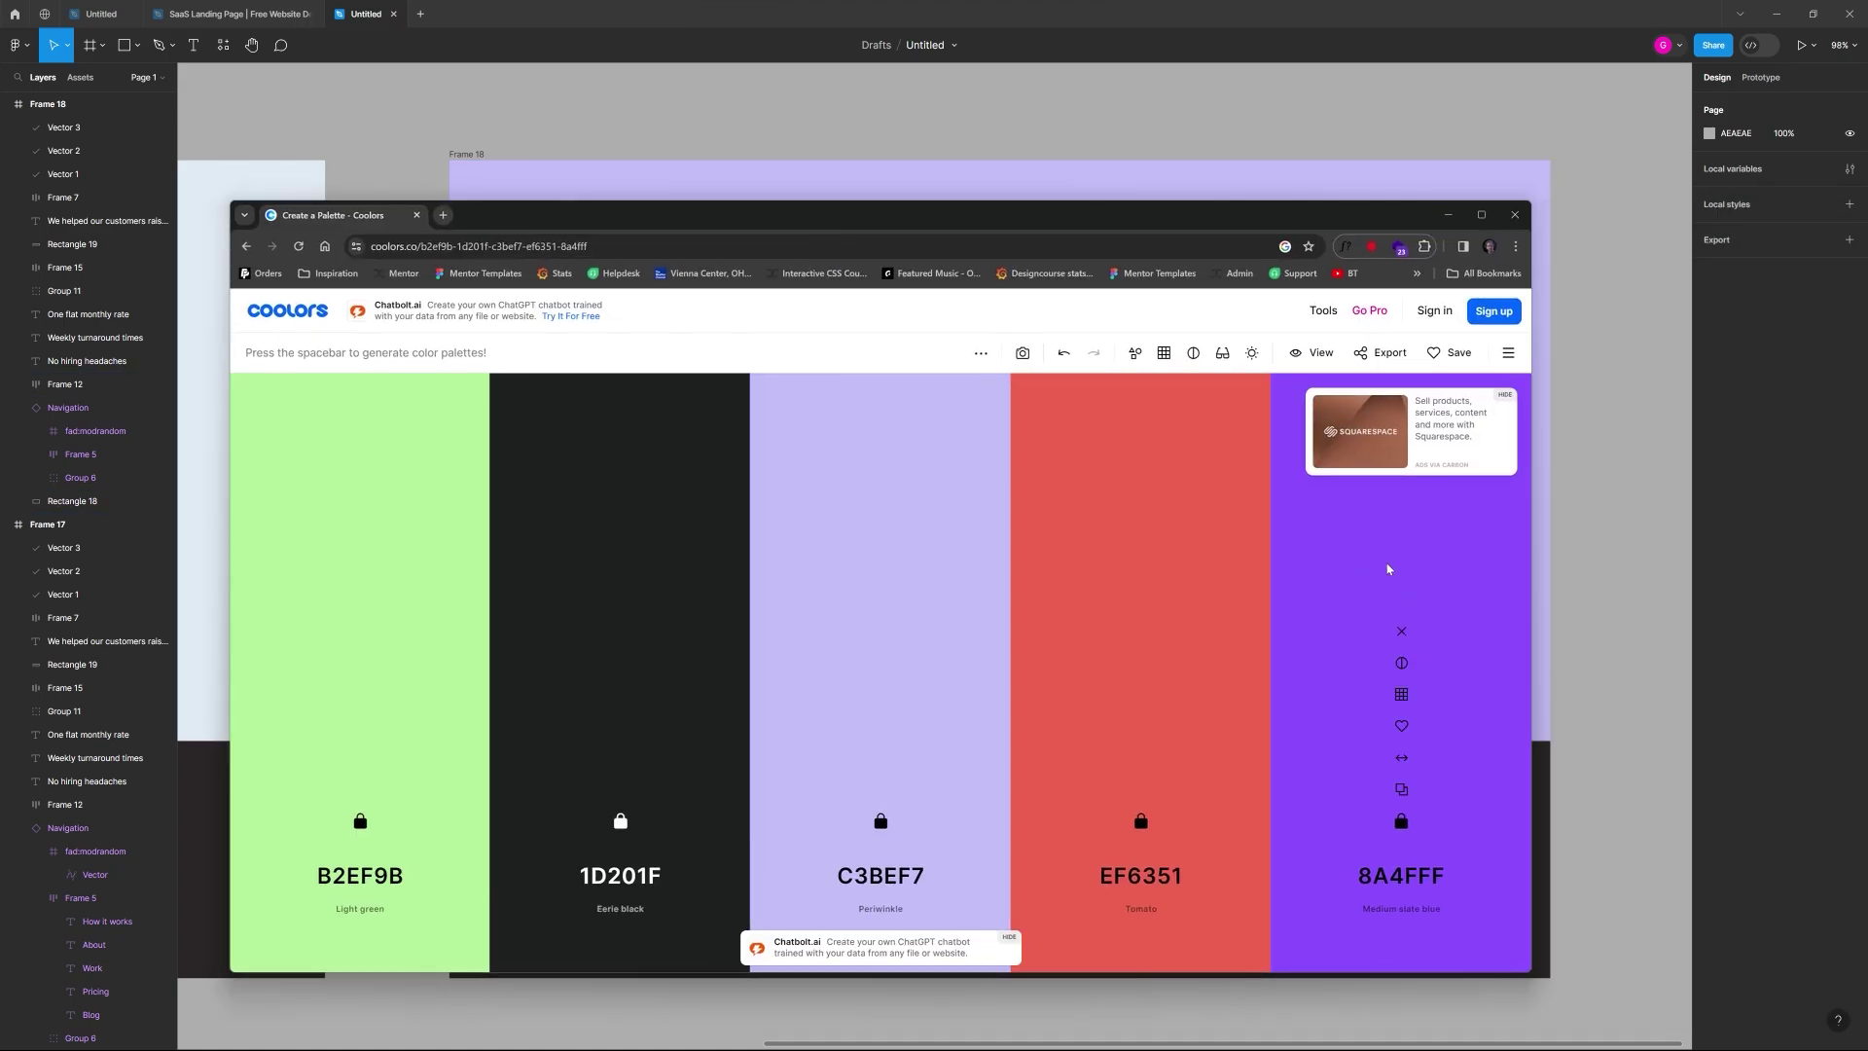
{"action": "key", "text": "alt+Tab"}
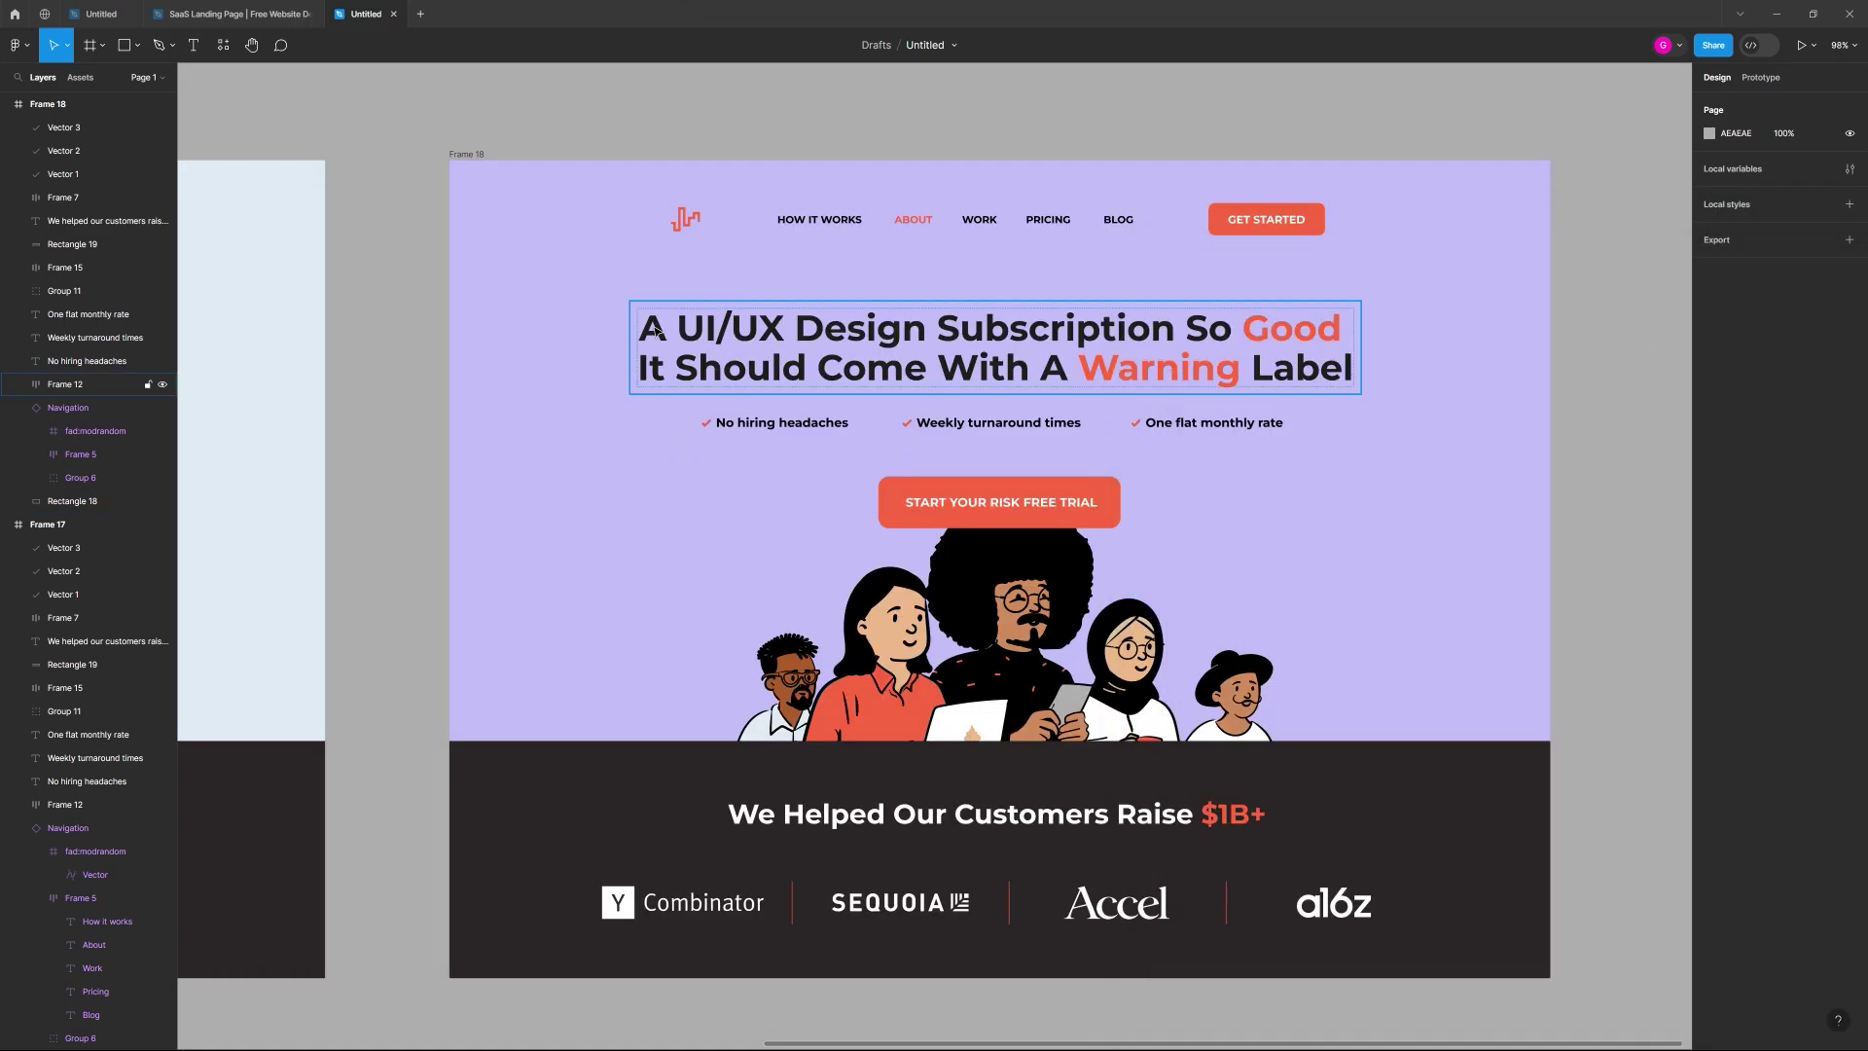
Step: Select the navigation bar, headline, three checkmarks and trial button together in Frame 18
{"action": "left_click", "coordinate": [684, 230]}
{"action": "left_click", "coordinate": [1015, 351], "text": "shift"}
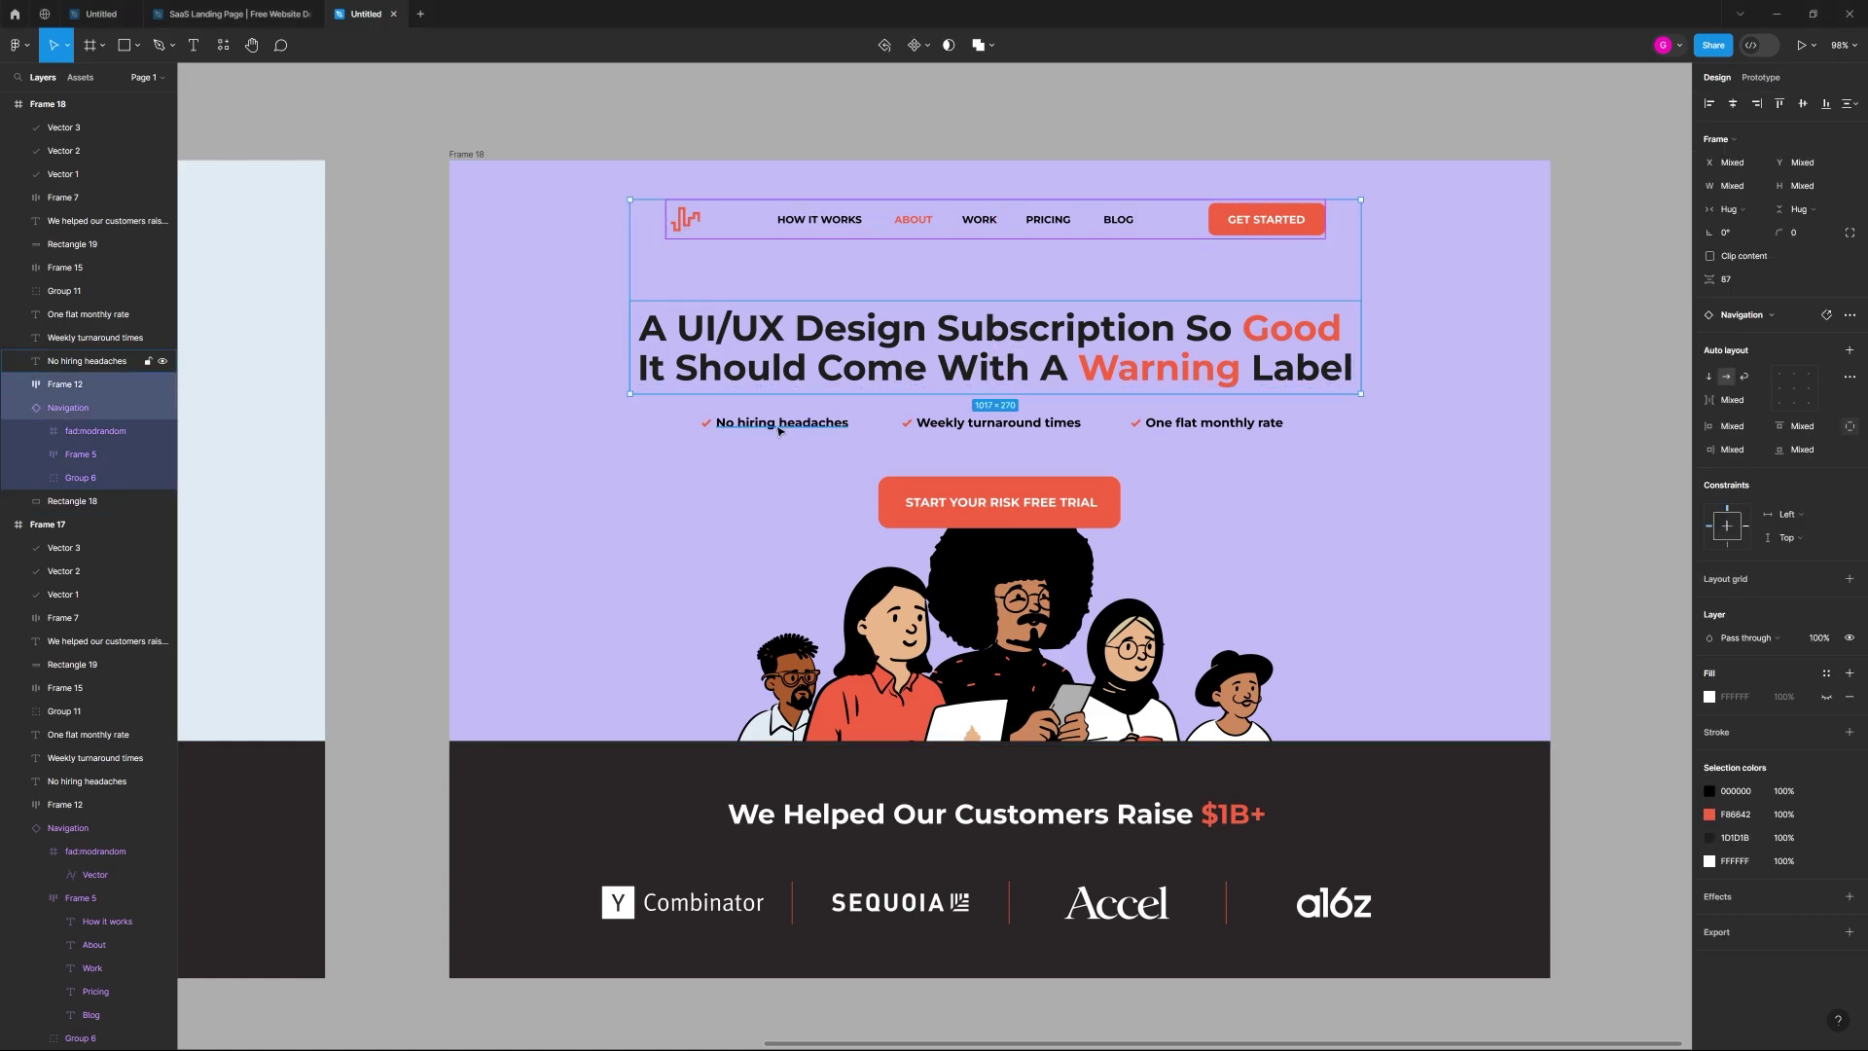
{"action": "left_click", "coordinate": [905, 424], "text": "shift"}
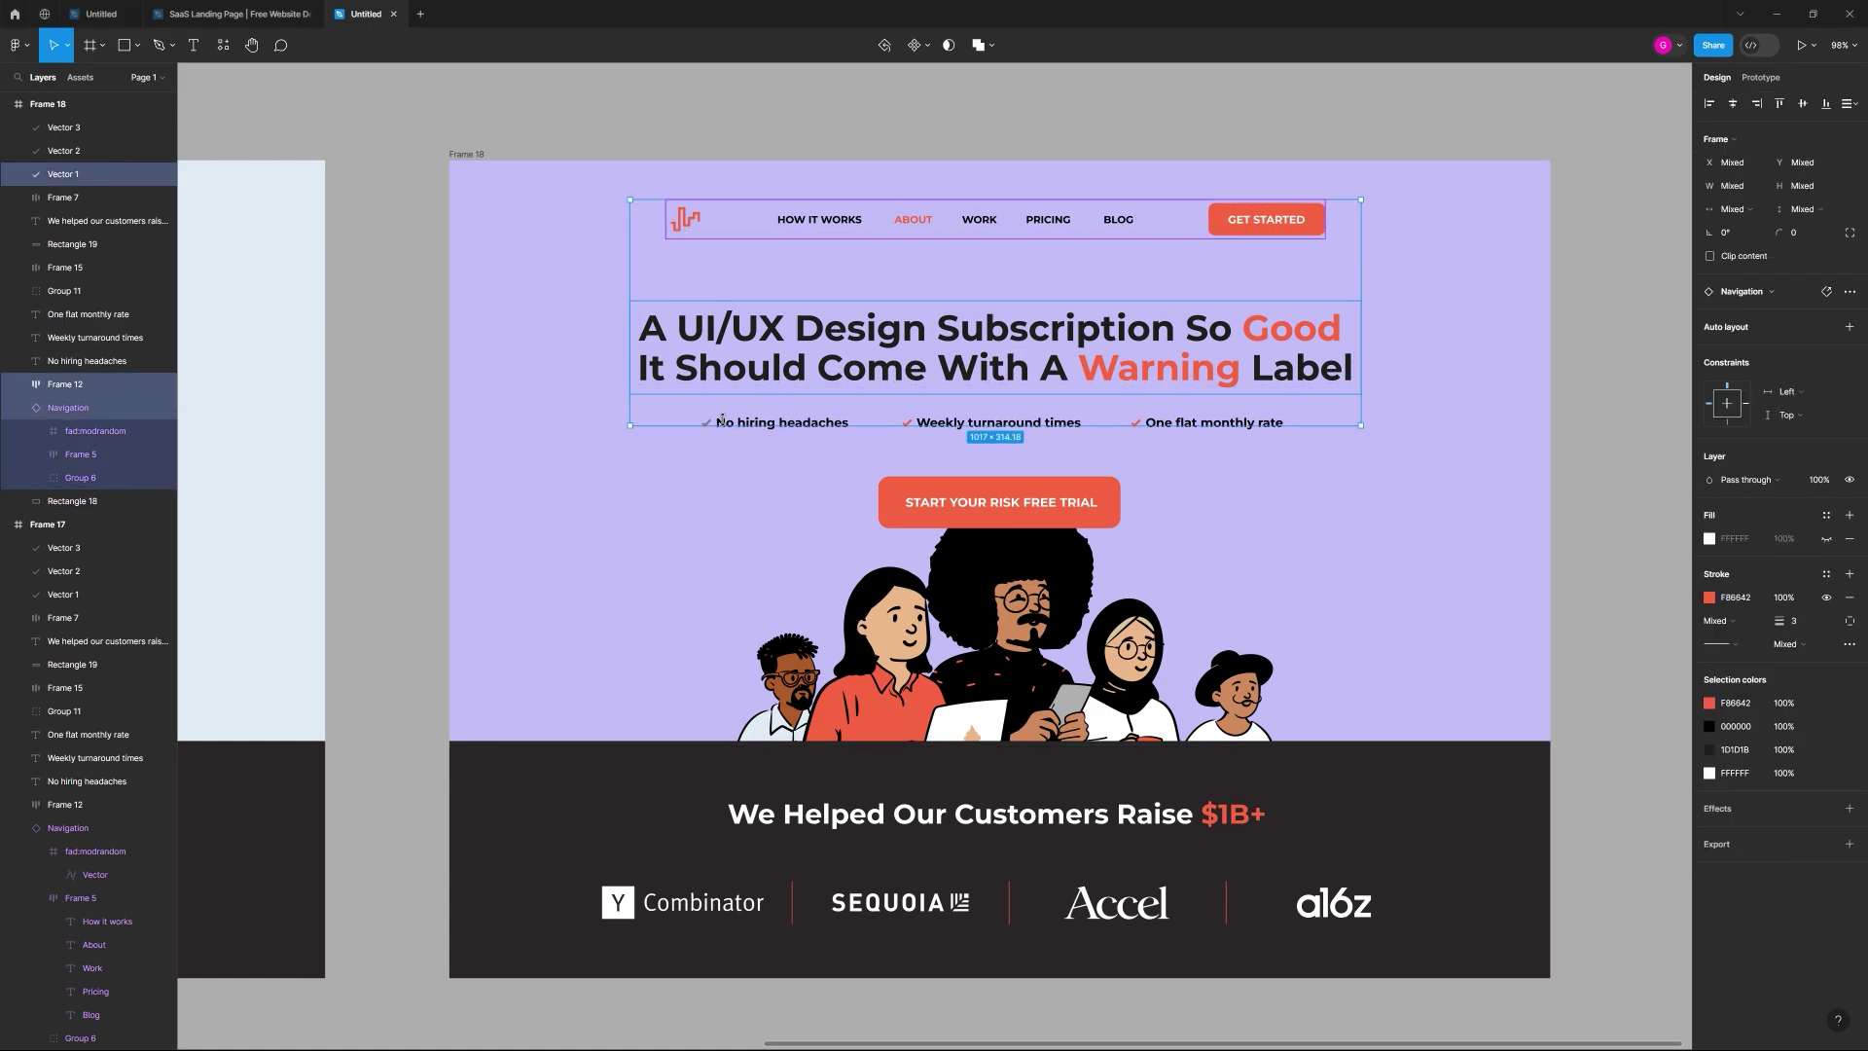
{"action": "left_click", "coordinate": [907, 424], "text": "shift"}
{"action": "left_click", "coordinate": [1136, 423], "text": "shift"}
{"action": "left_click", "coordinate": [1060, 496], "text": "shift"}
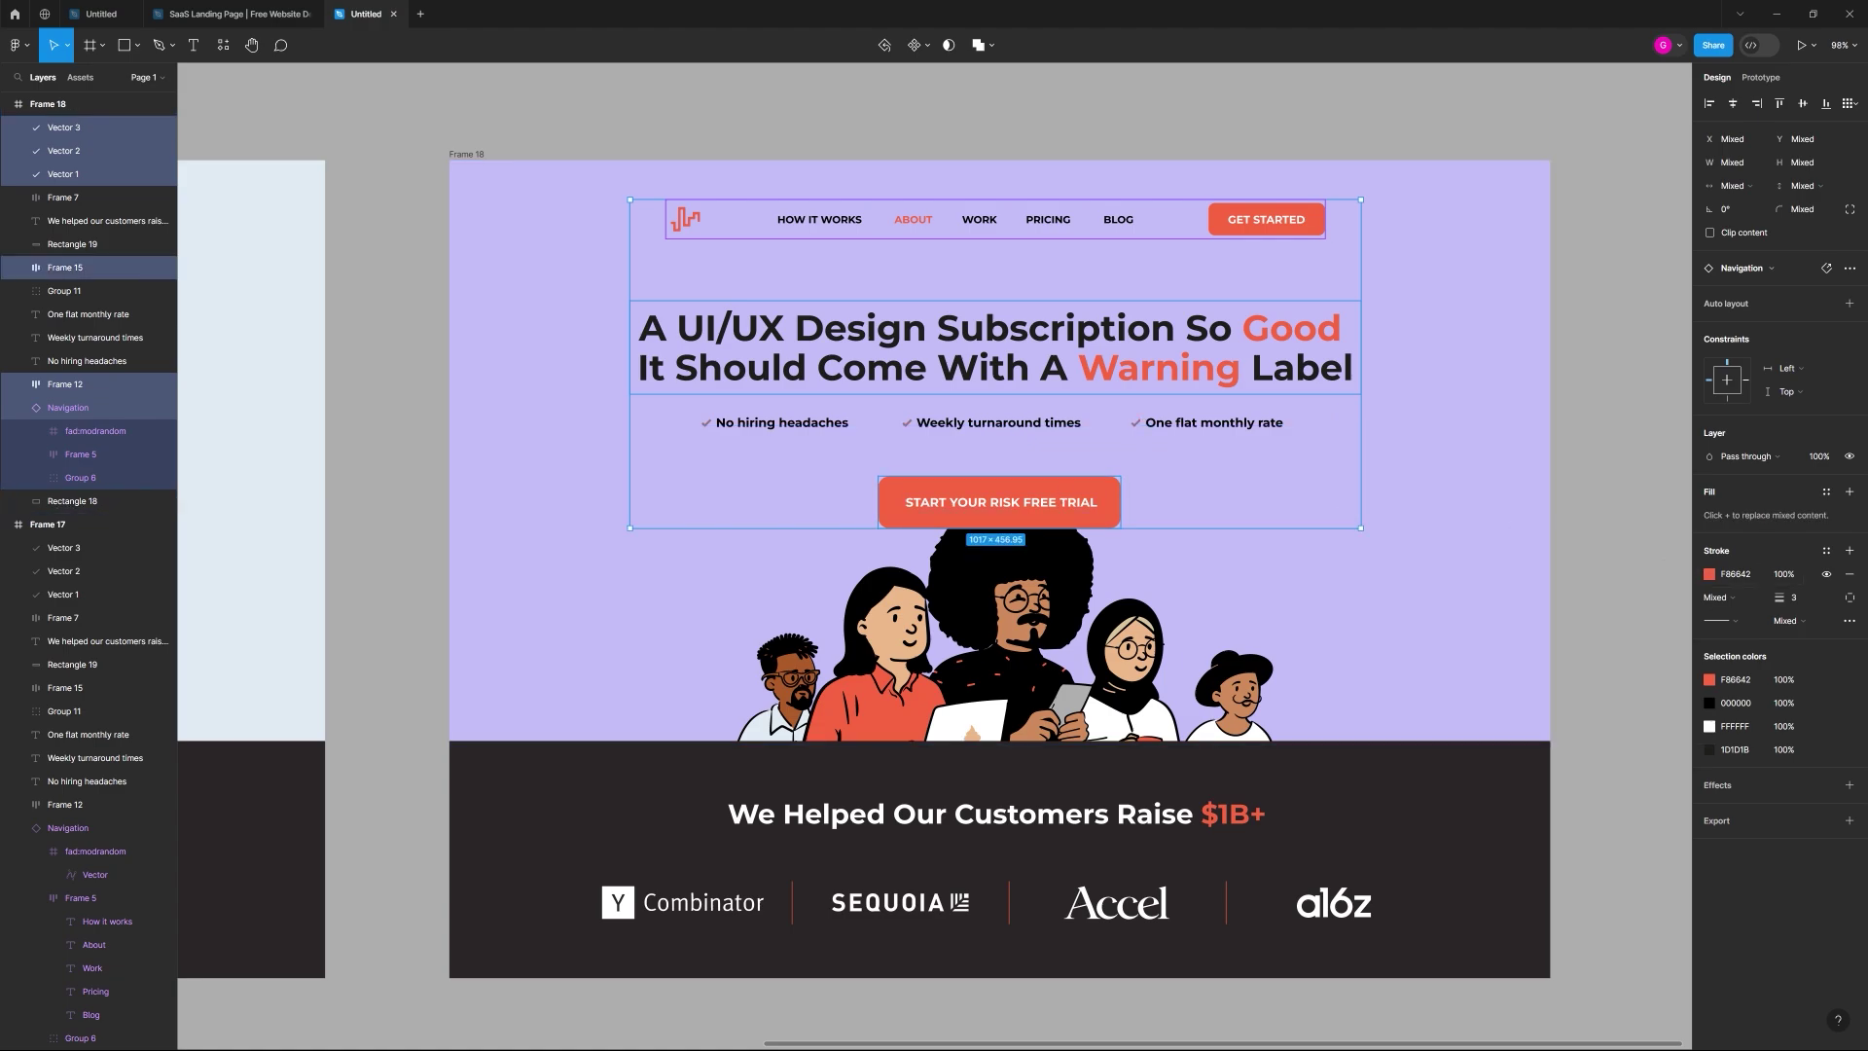
Step: Try C3BEF7 as the accent color of the selected hero elements, and undo it
{"action": "left_click", "coordinate": [1732, 574]}
{"action": "type", "text": "C3BEF7"}
{"action": "key", "text": "Return"}
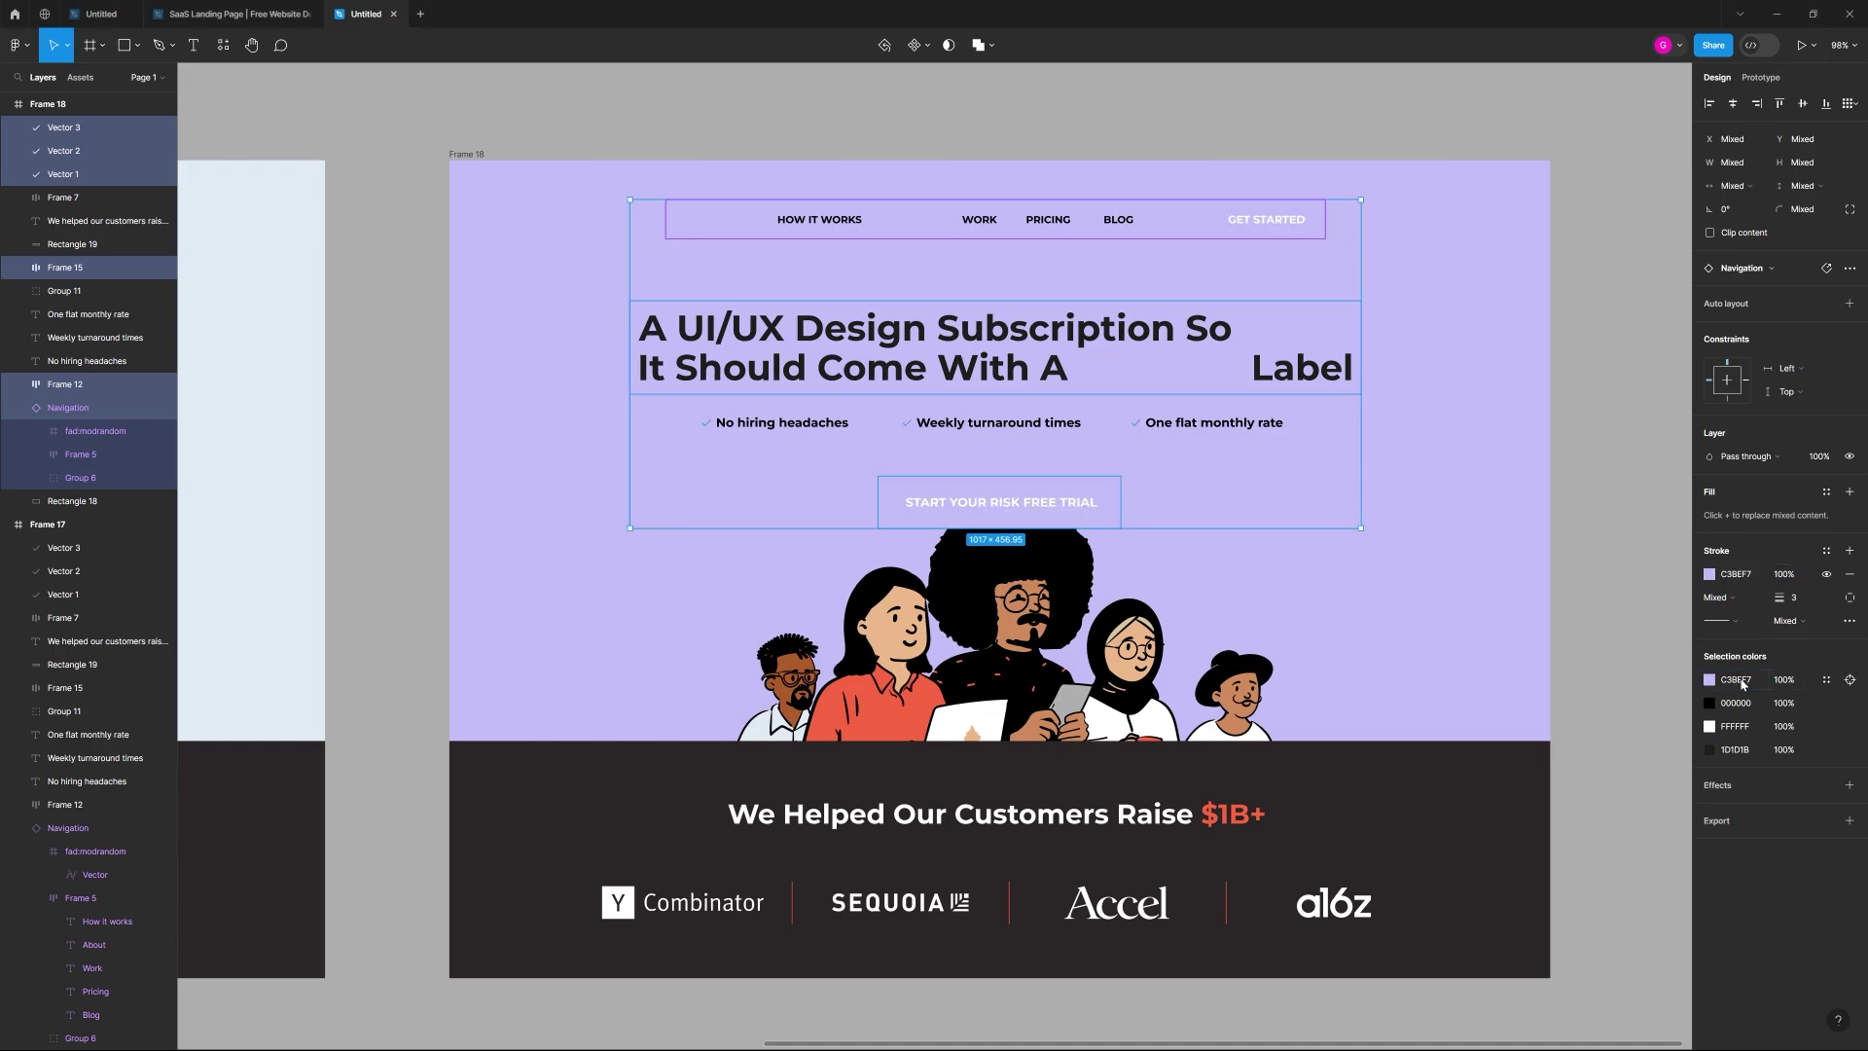
{"action": "key", "text": "ctrl+z"}
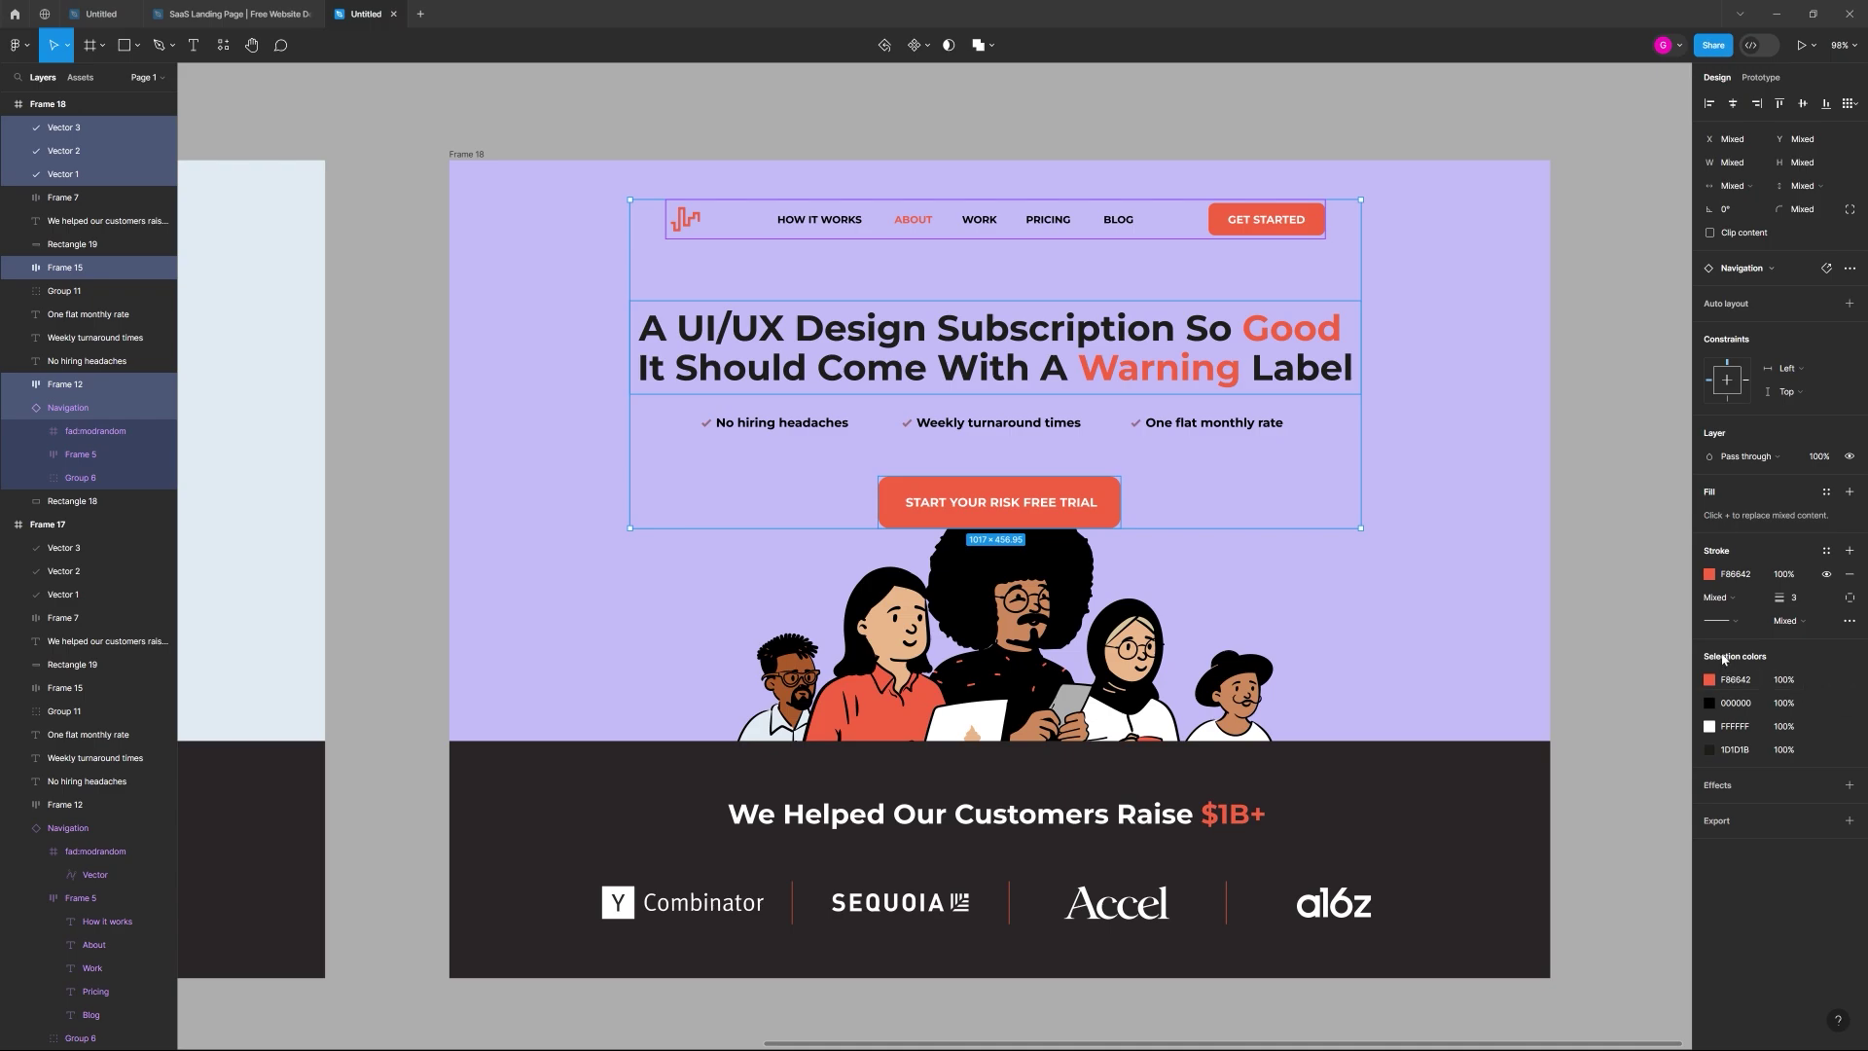
Step: Replace the orange accent color across the selected hero elements with violet 8A4FFF
{"action": "left_click", "coordinate": [1709, 682]}
{"action": "type", "text": "8A4FFF"}
{"action": "key", "text": "Return"}
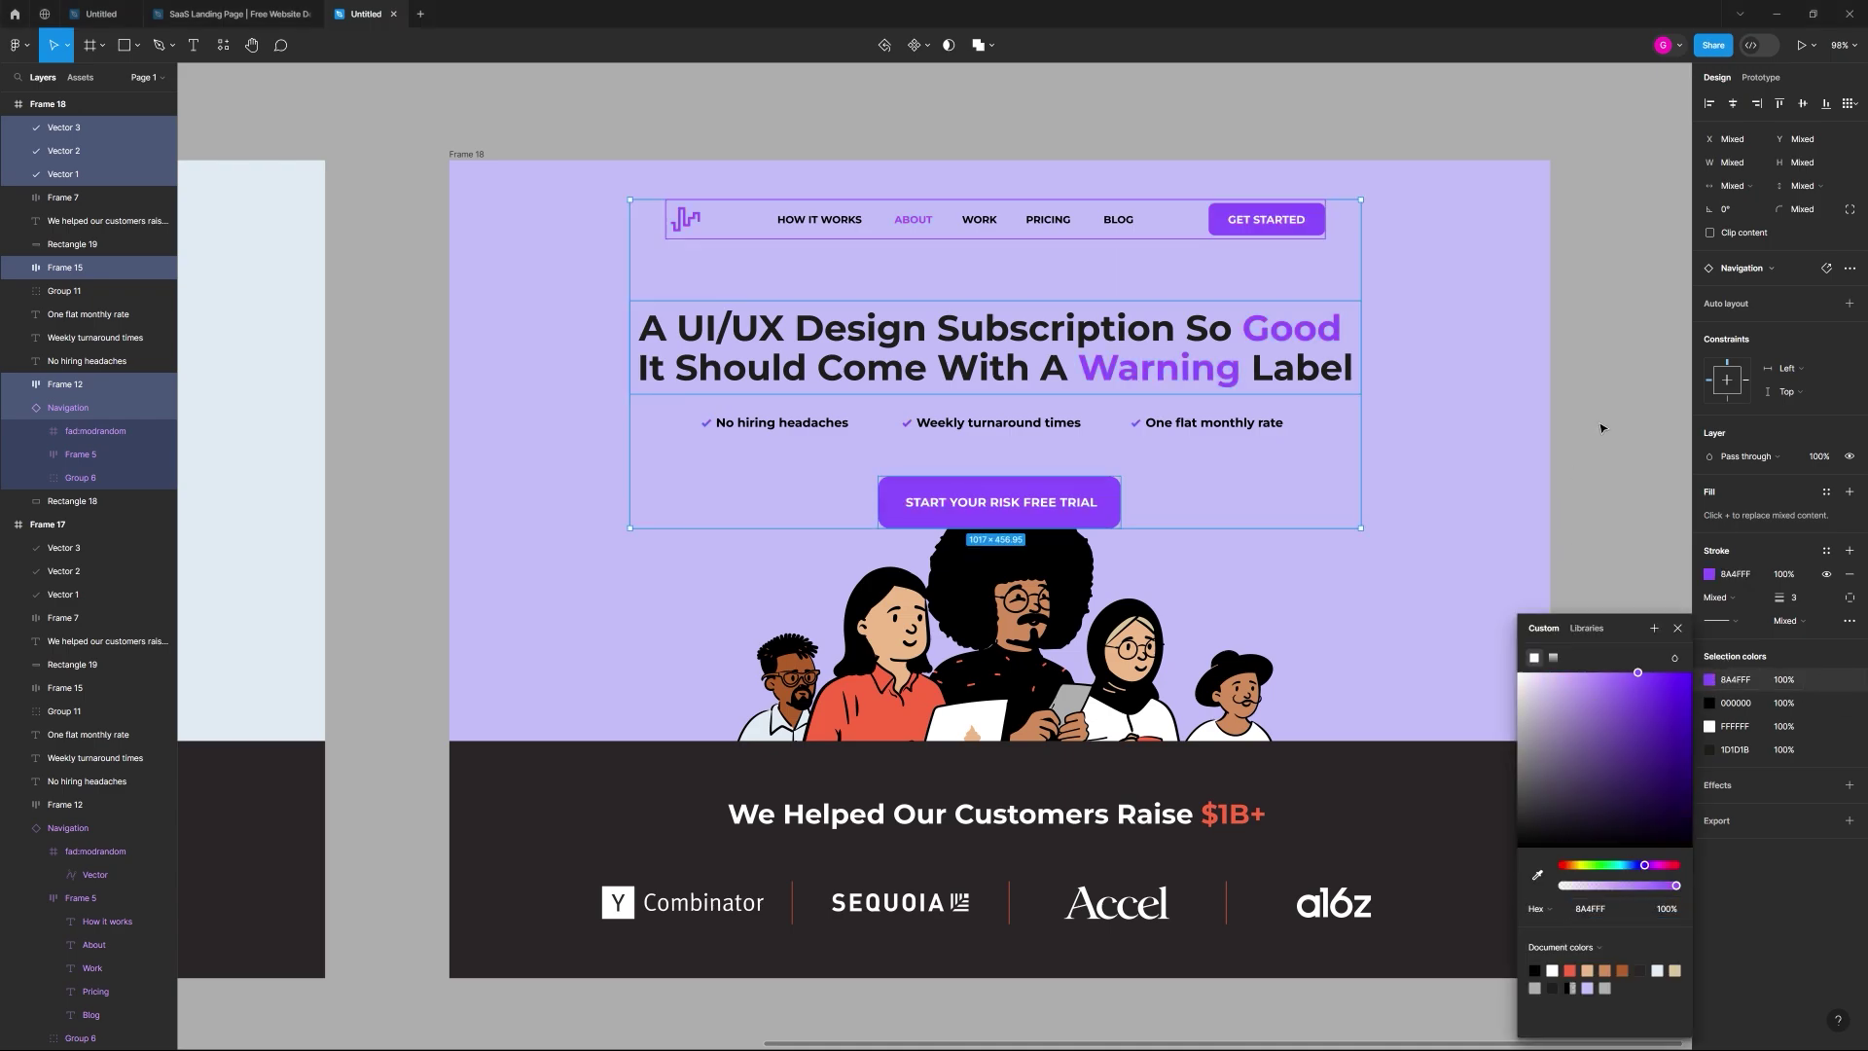
{"action": "left_click", "coordinate": [1478, 403]}
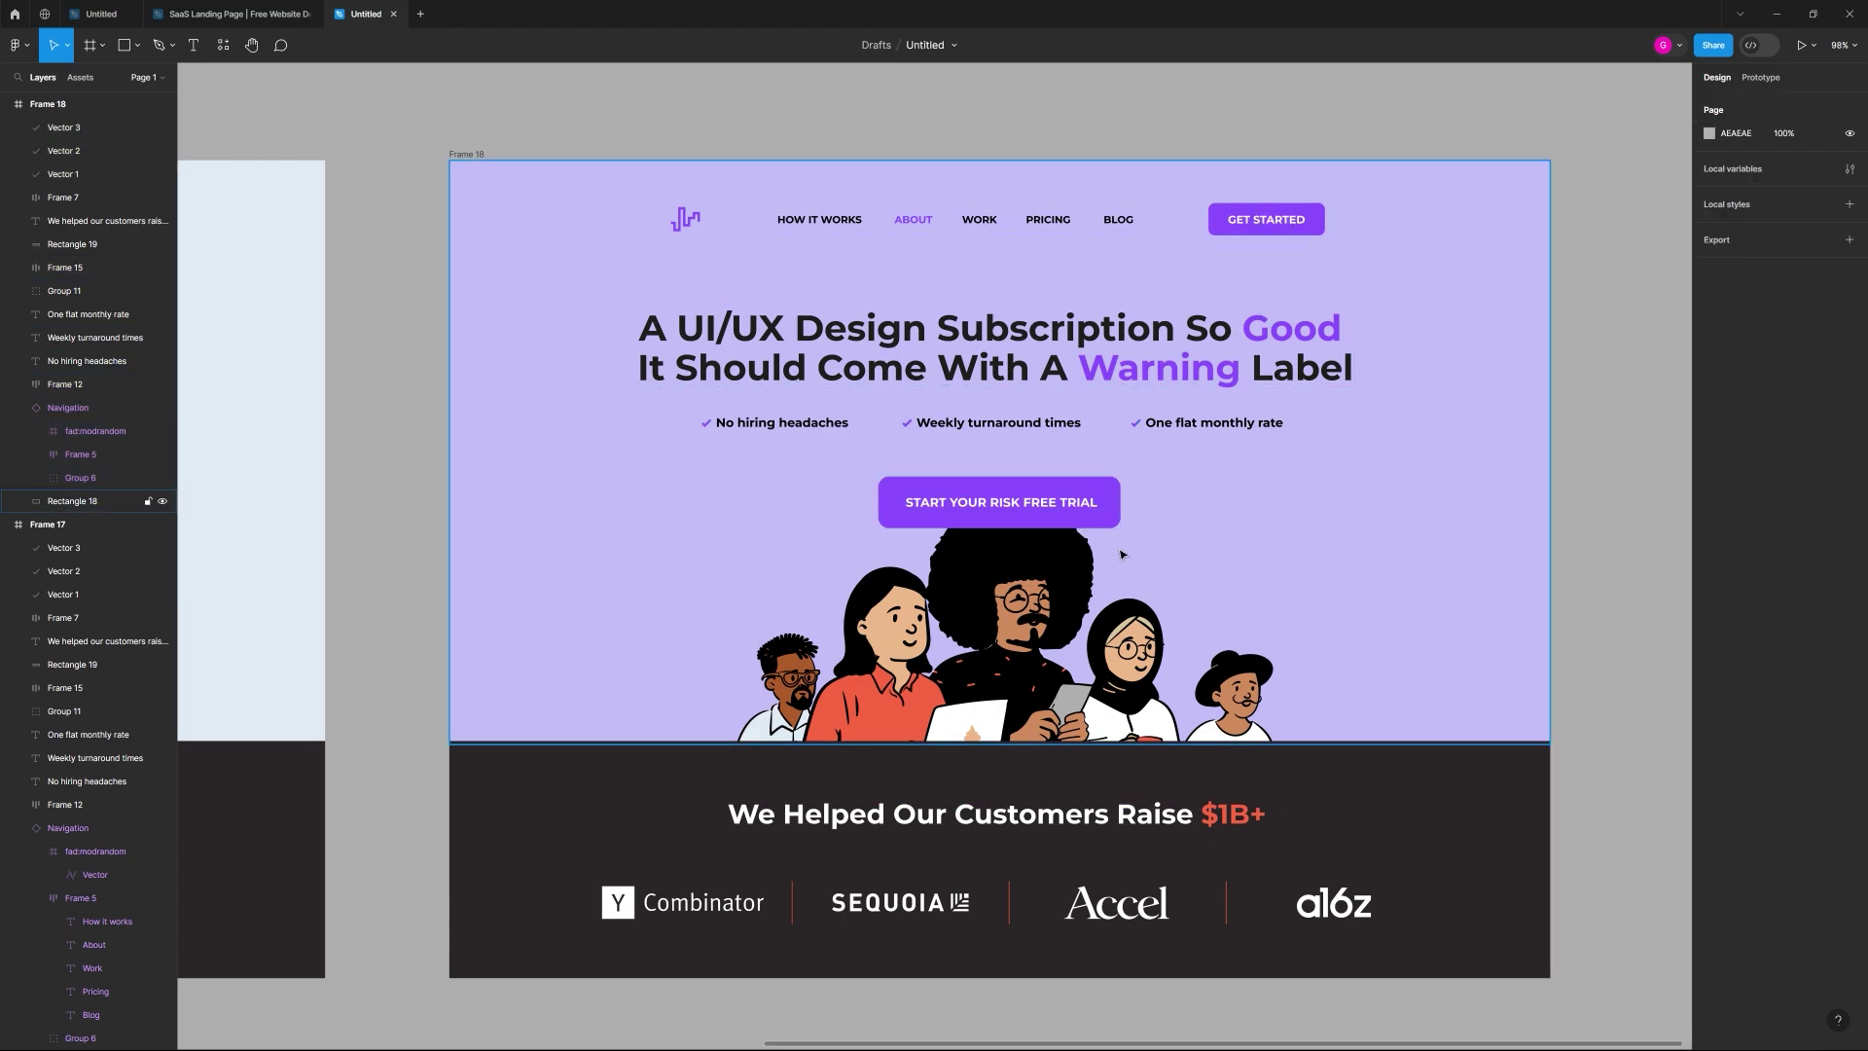
Step: Replace the orange accent color with violet 8A4FFF in Frame 18's dark section, covering $1B+ and the logo dividers
{"action": "scroll", "coordinate": [973, 741], "scroll_direction": "down", "scroll_amount": 5}
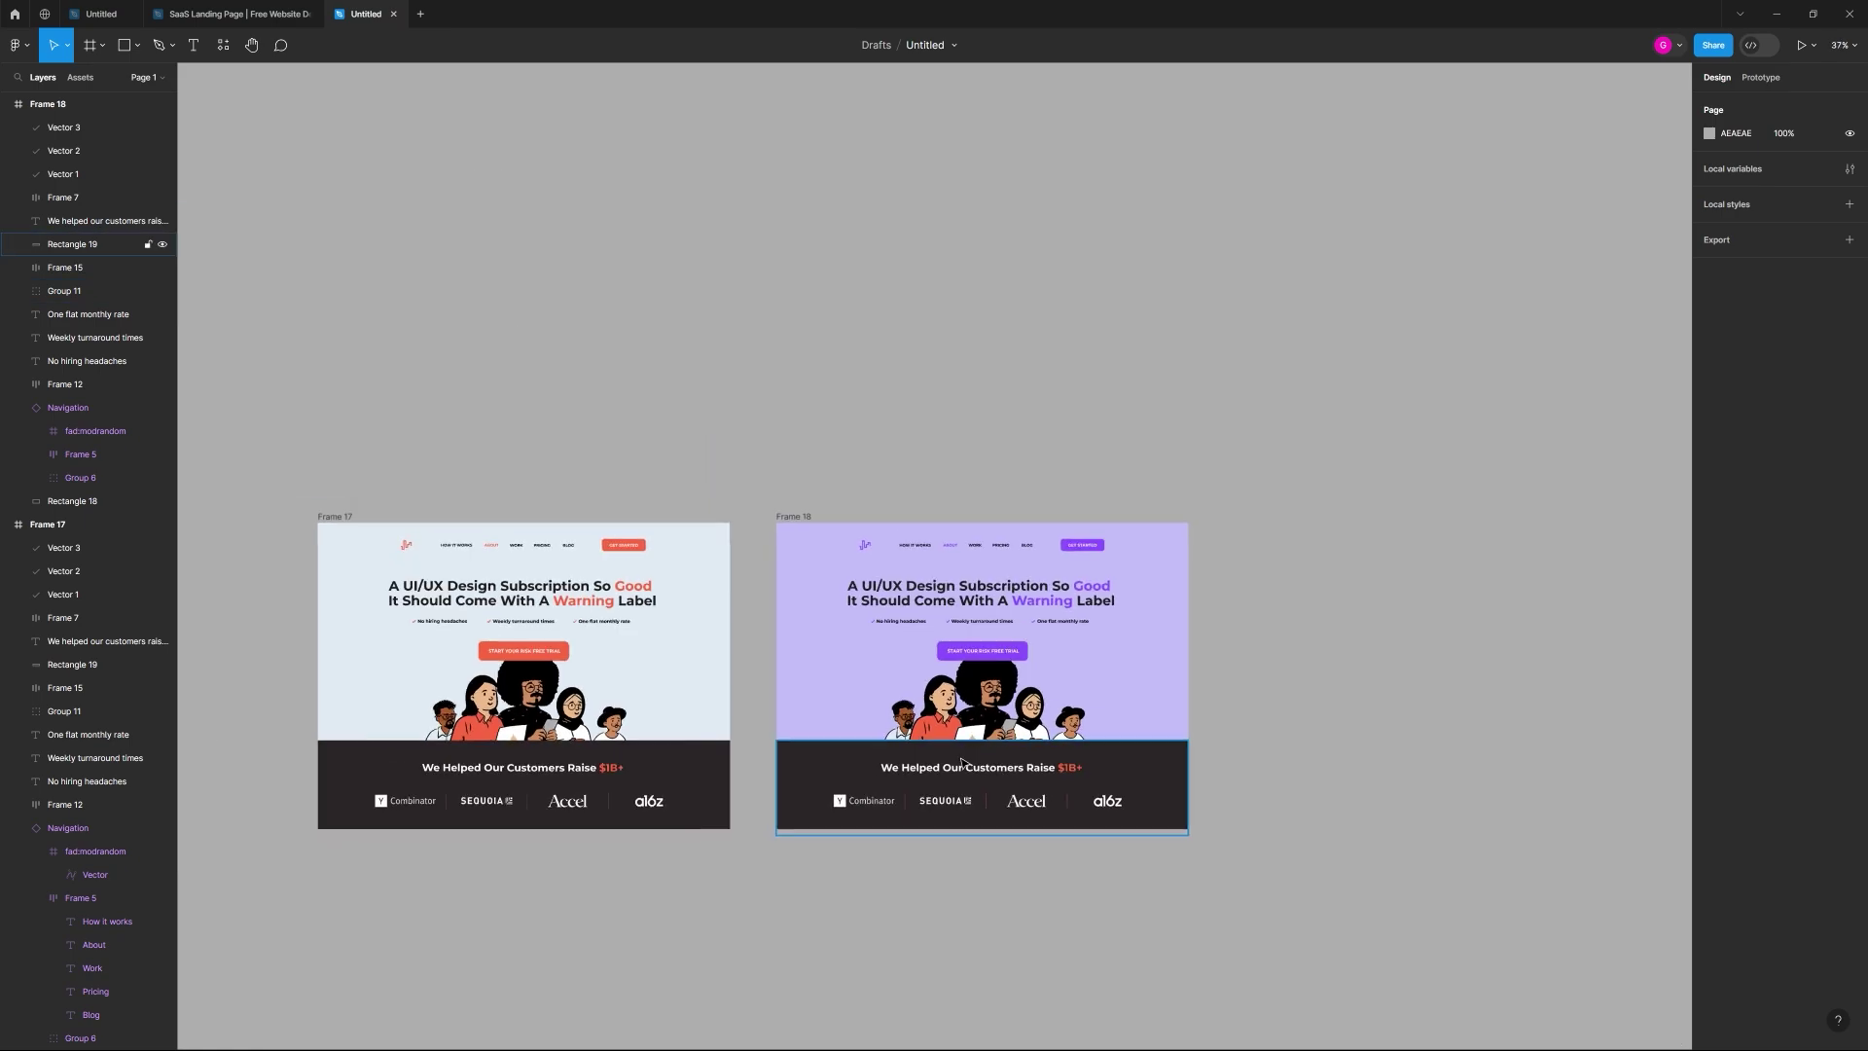
{"action": "scroll", "coordinate": [968, 754], "scroll_direction": "up", "scroll_amount": 5}
{"action": "left_click", "coordinate": [1012, 744]}
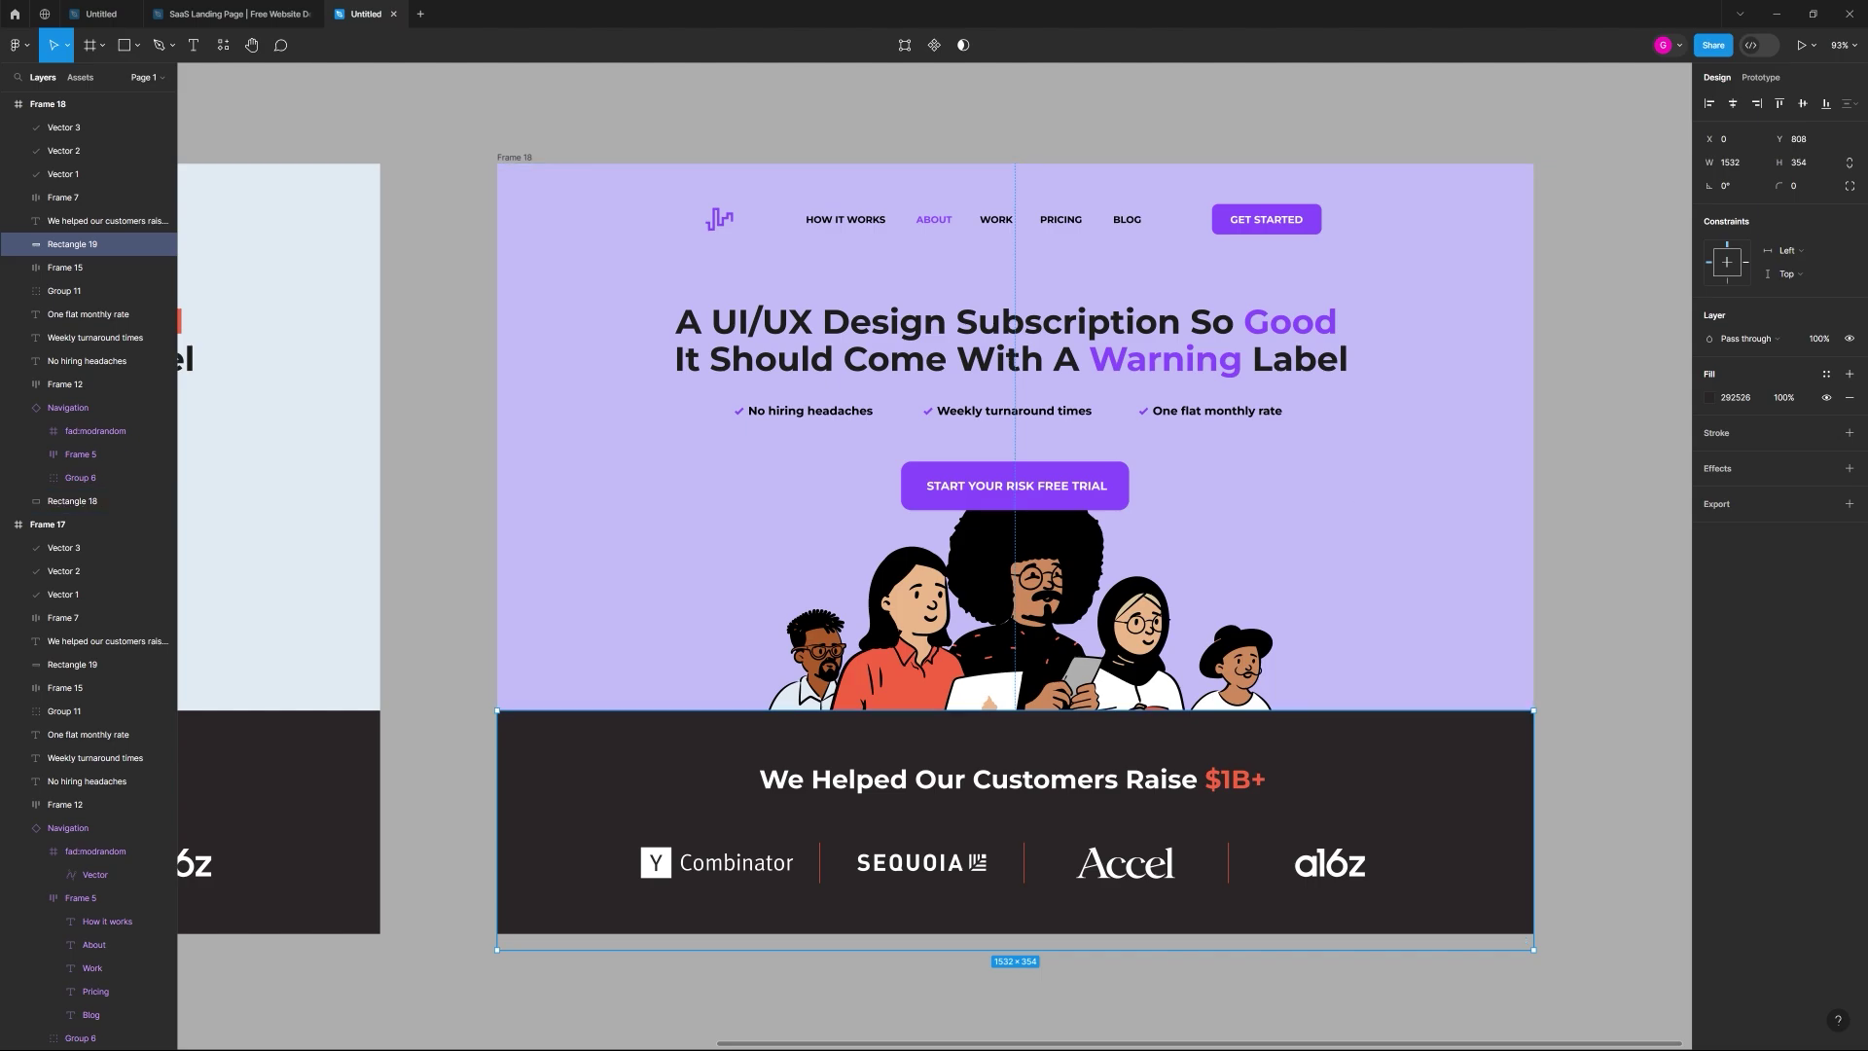
{"action": "key", "text": "alt+Tab"}
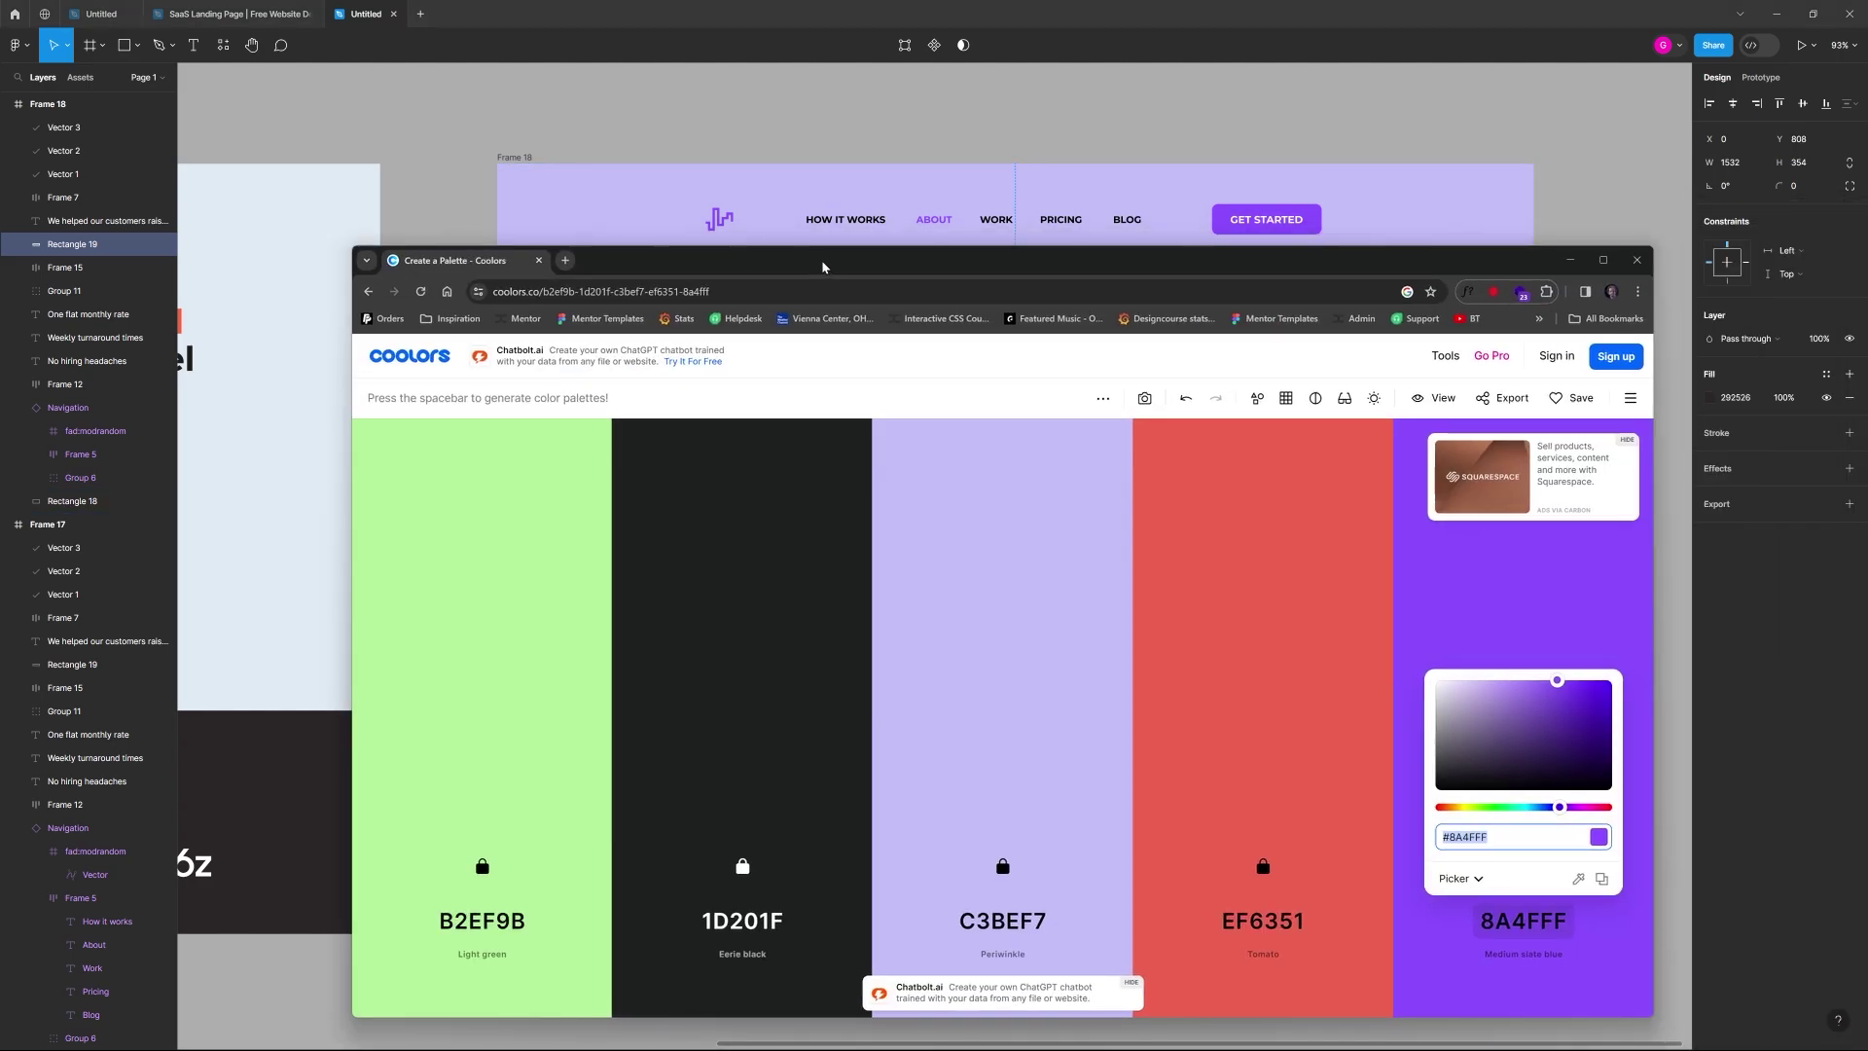
{"action": "key", "text": "alt+Tab"}
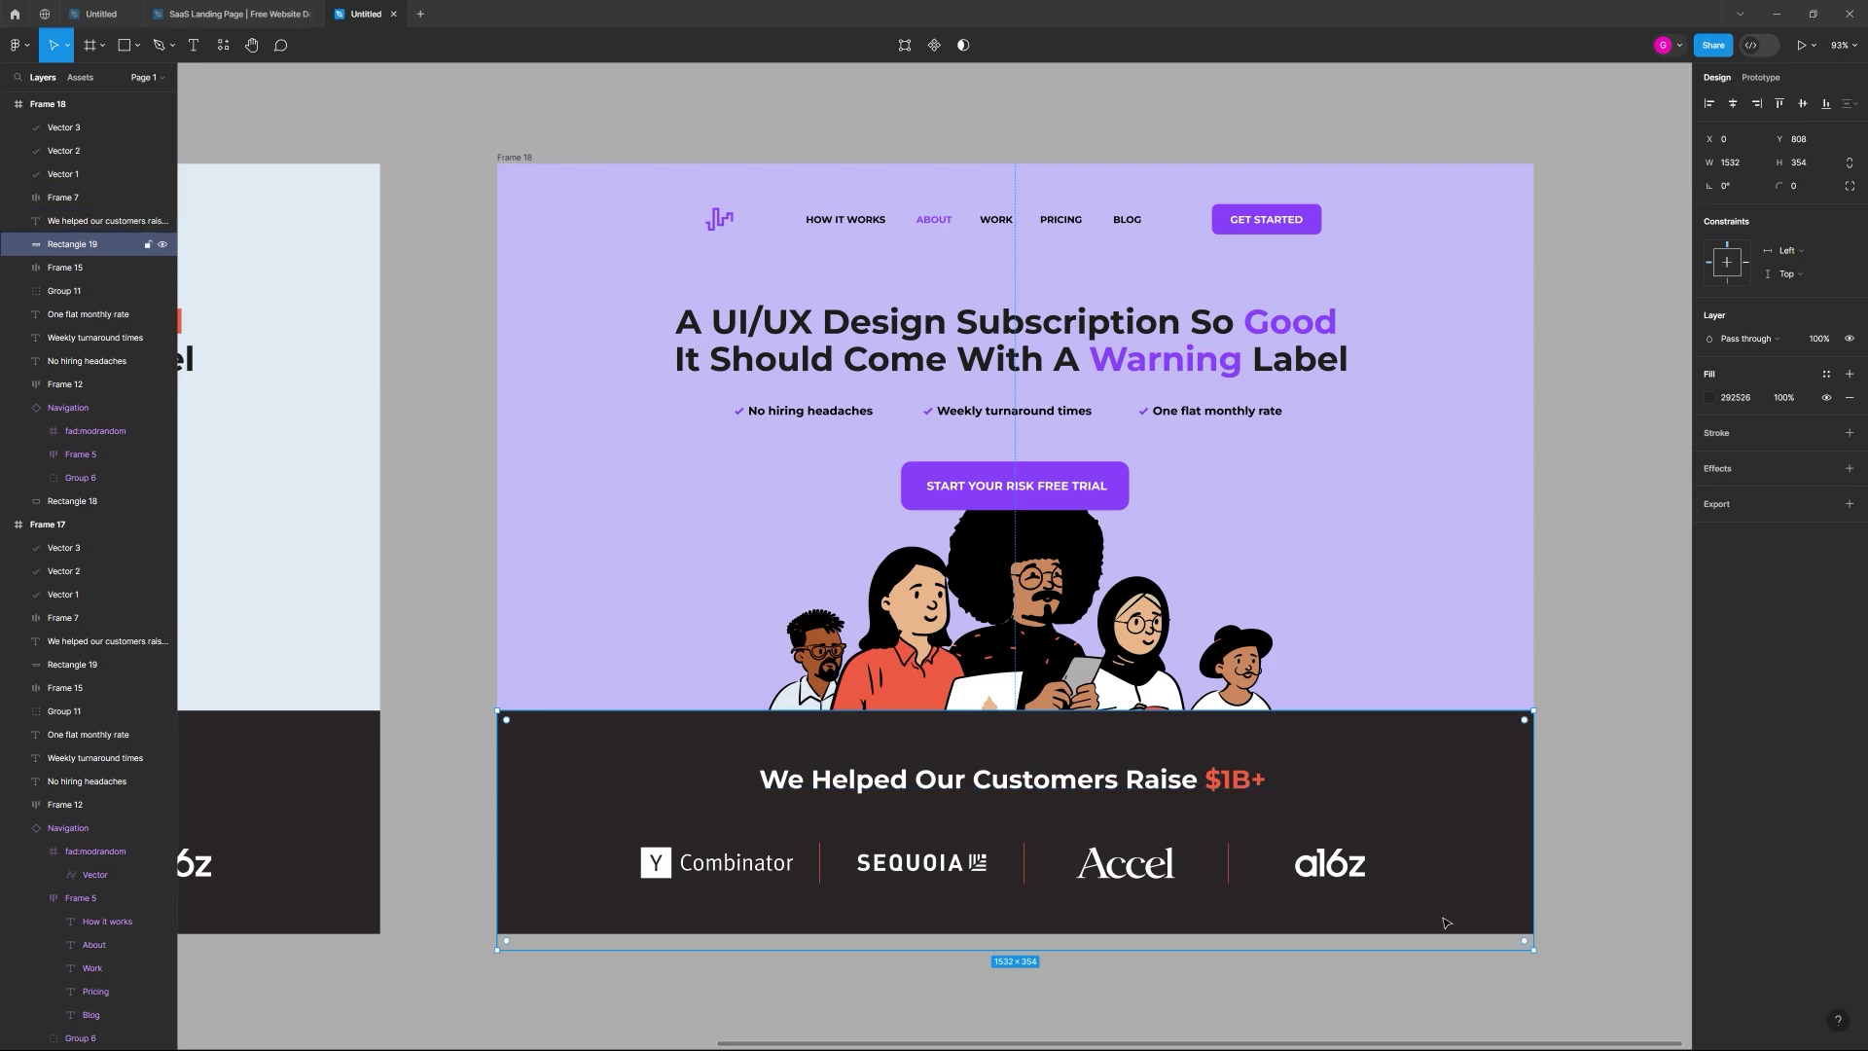
{"action": "left_click_drag", "start_coordinate": [1463, 976], "coordinate": [600, 790]}
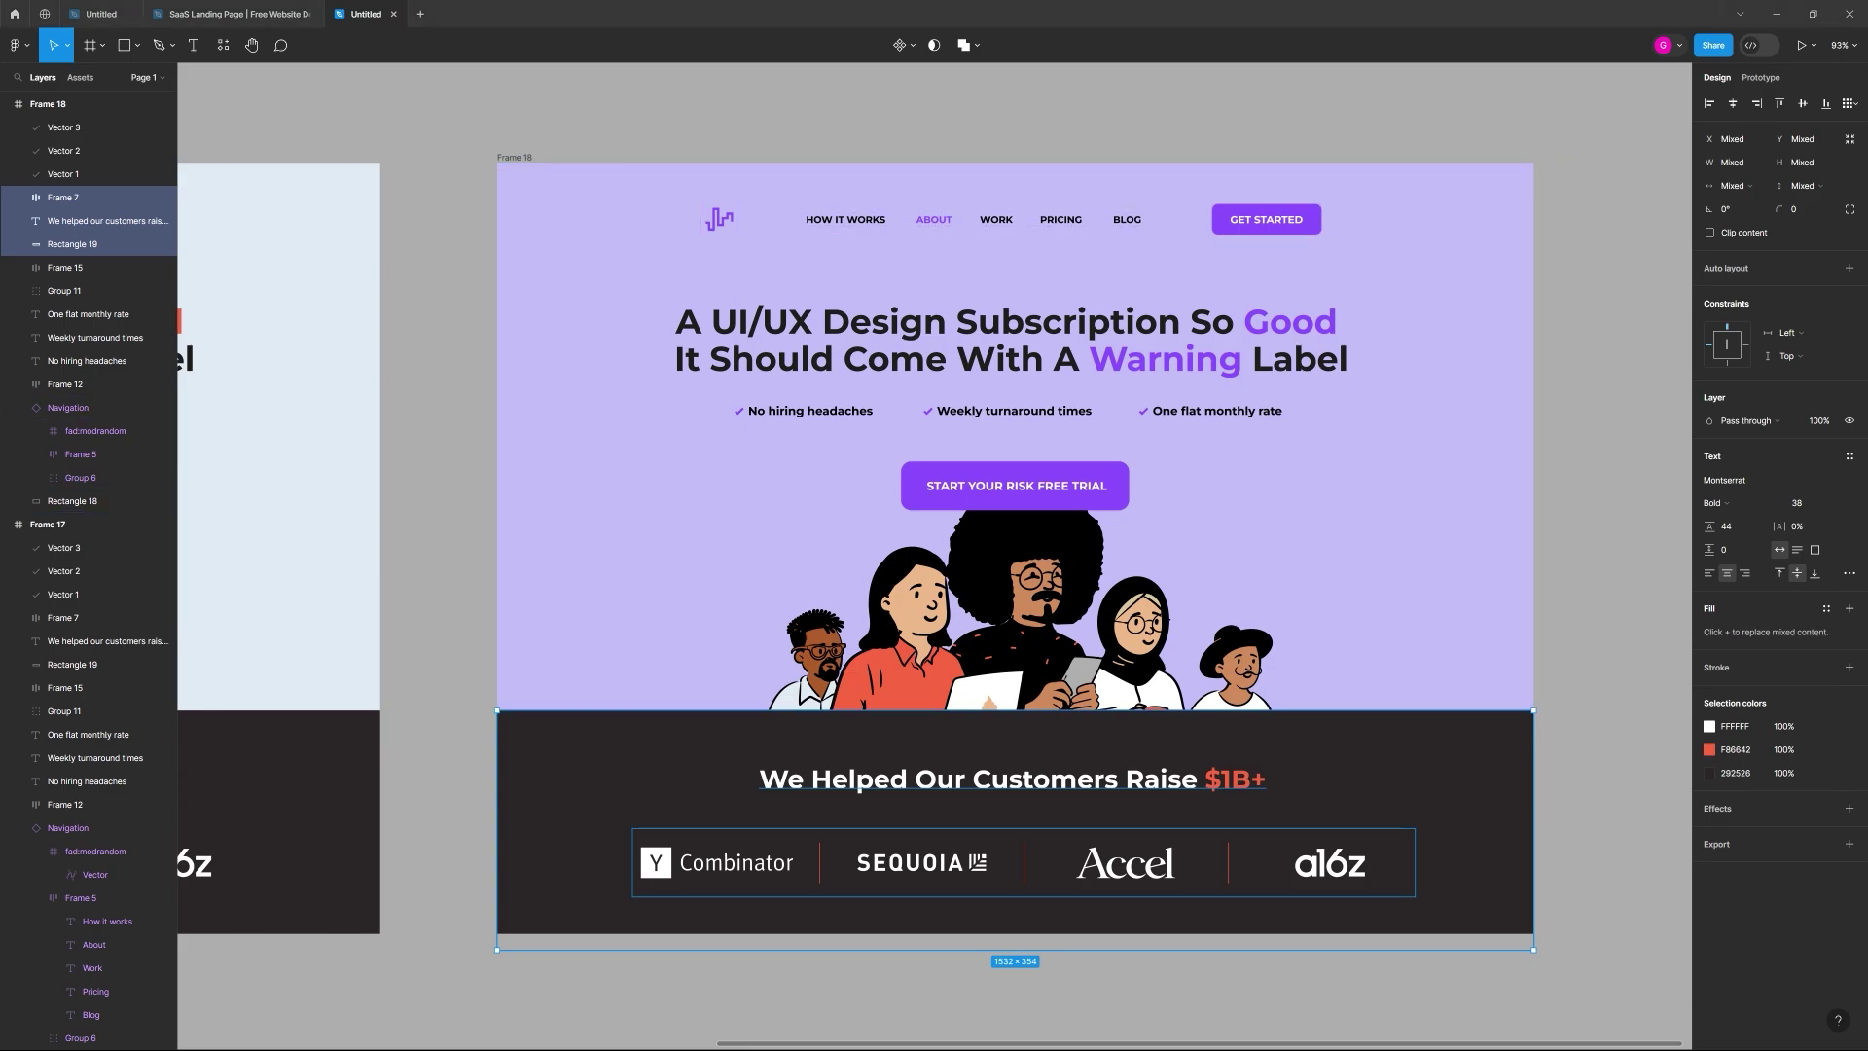
{"action": "left_click", "coordinate": [1738, 749]}
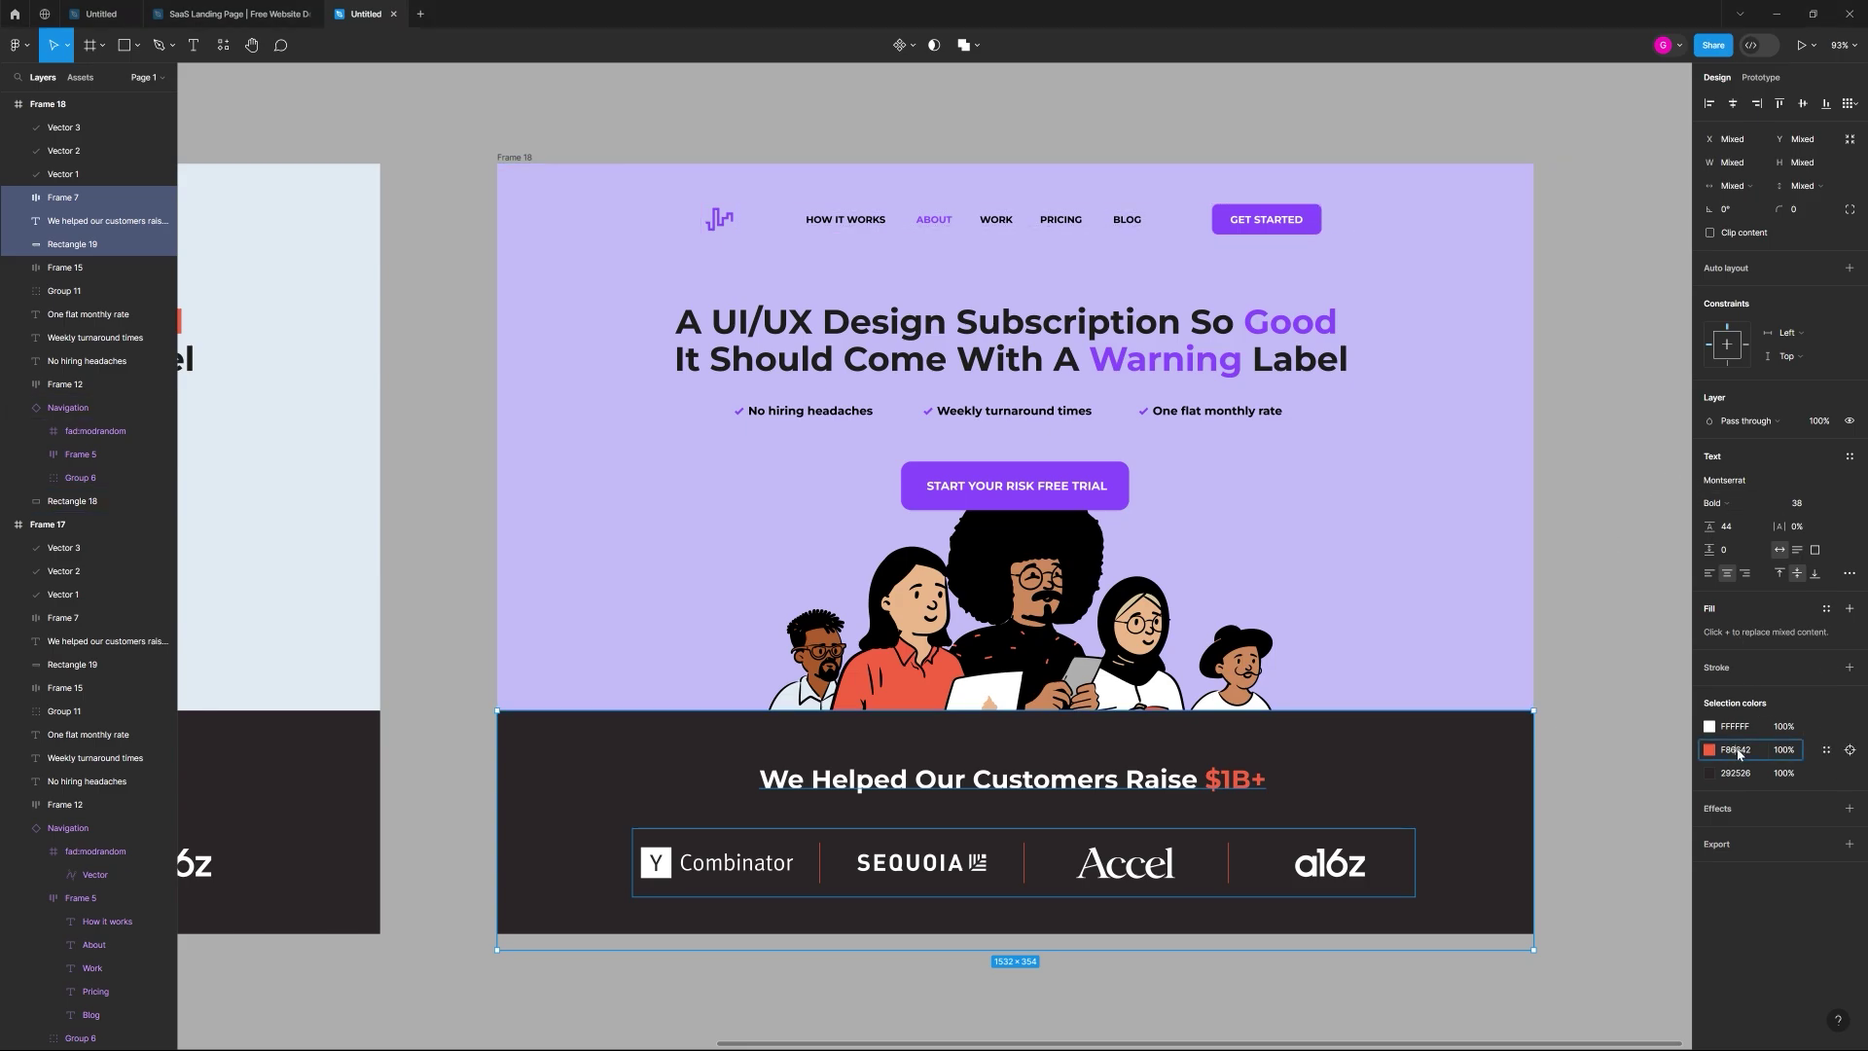
{"action": "type", "text": "8A4FFF"}
{"action": "key", "text": "Return"}
{"action": "left_click", "coordinate": [1547, 668]}
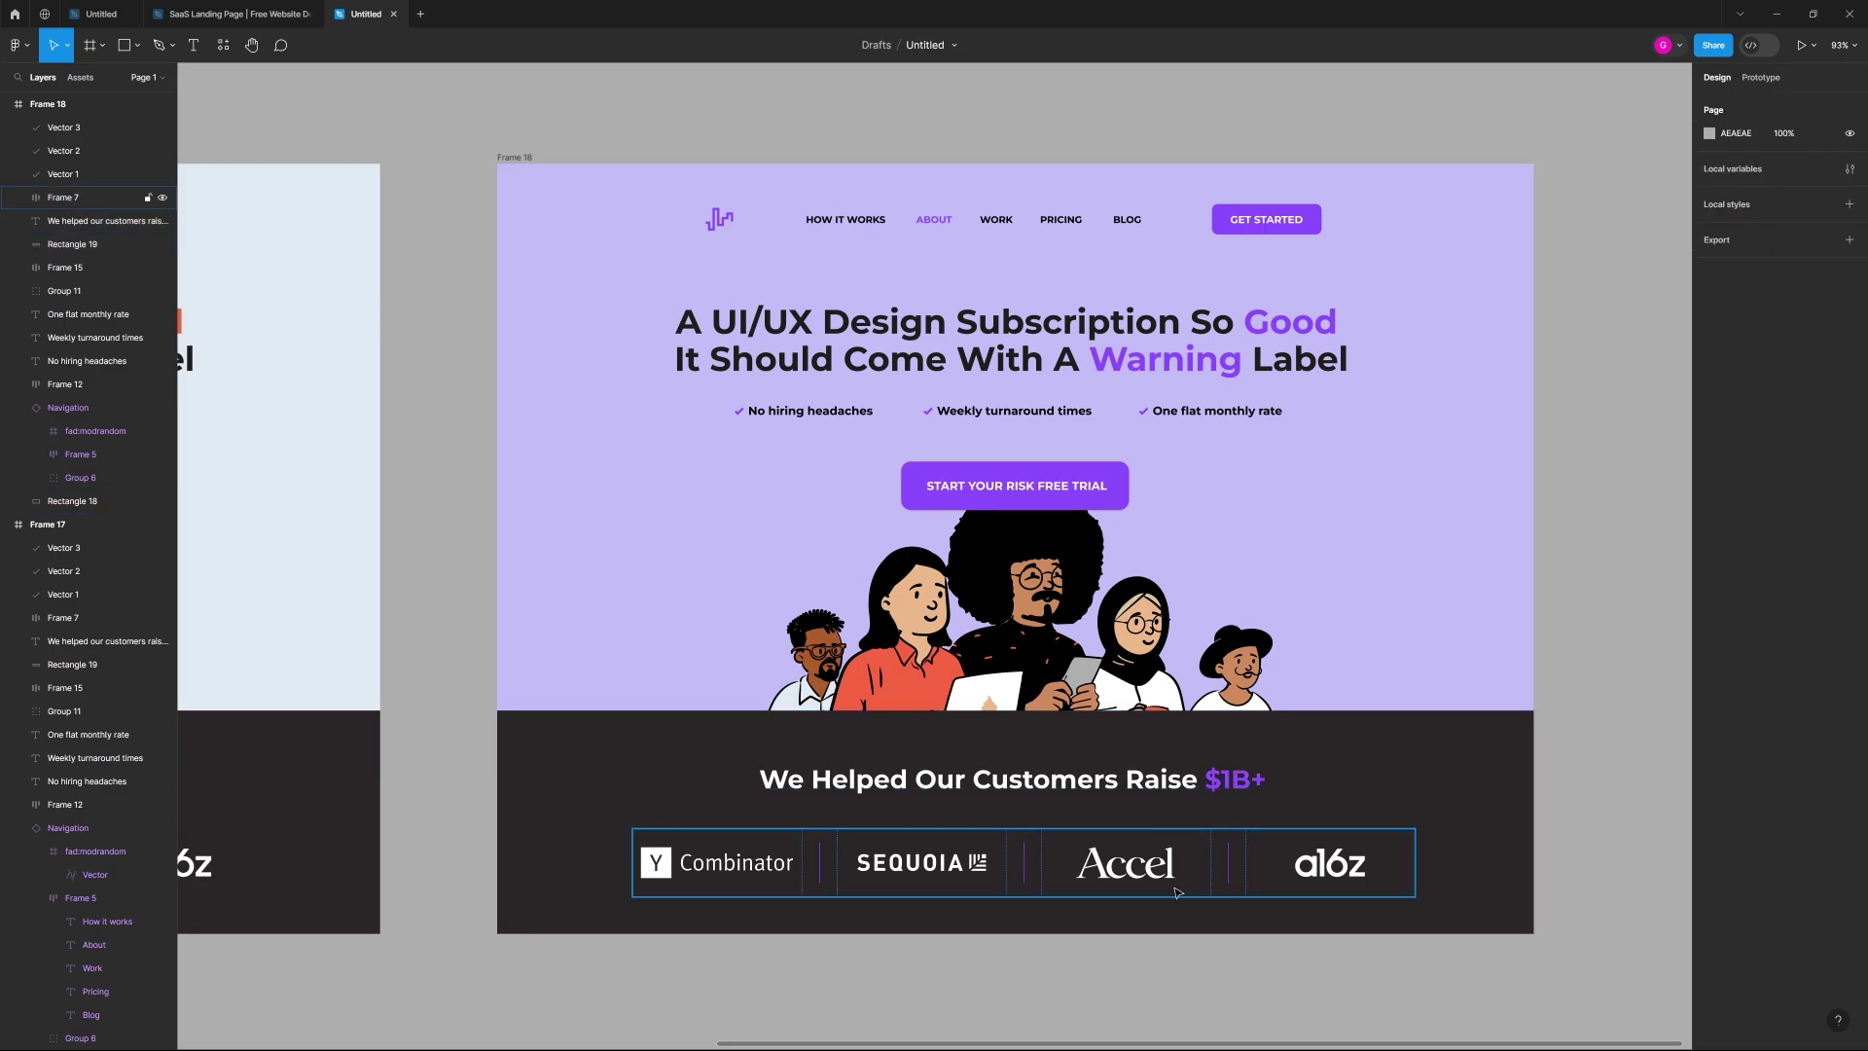
Step: Duplicate the recolored landing page Frame 18 and place the copy beside it as Frame 19
{"action": "scroll", "coordinate": [1289, 720], "scroll_direction": "up", "scroll_amount": 5}
{"action": "scroll", "coordinate": [1283, 715], "scroll_direction": "down", "scroll_amount": 4}
{"action": "scroll", "coordinate": [1280, 713], "scroll_direction": "down", "scroll_amount": 5}
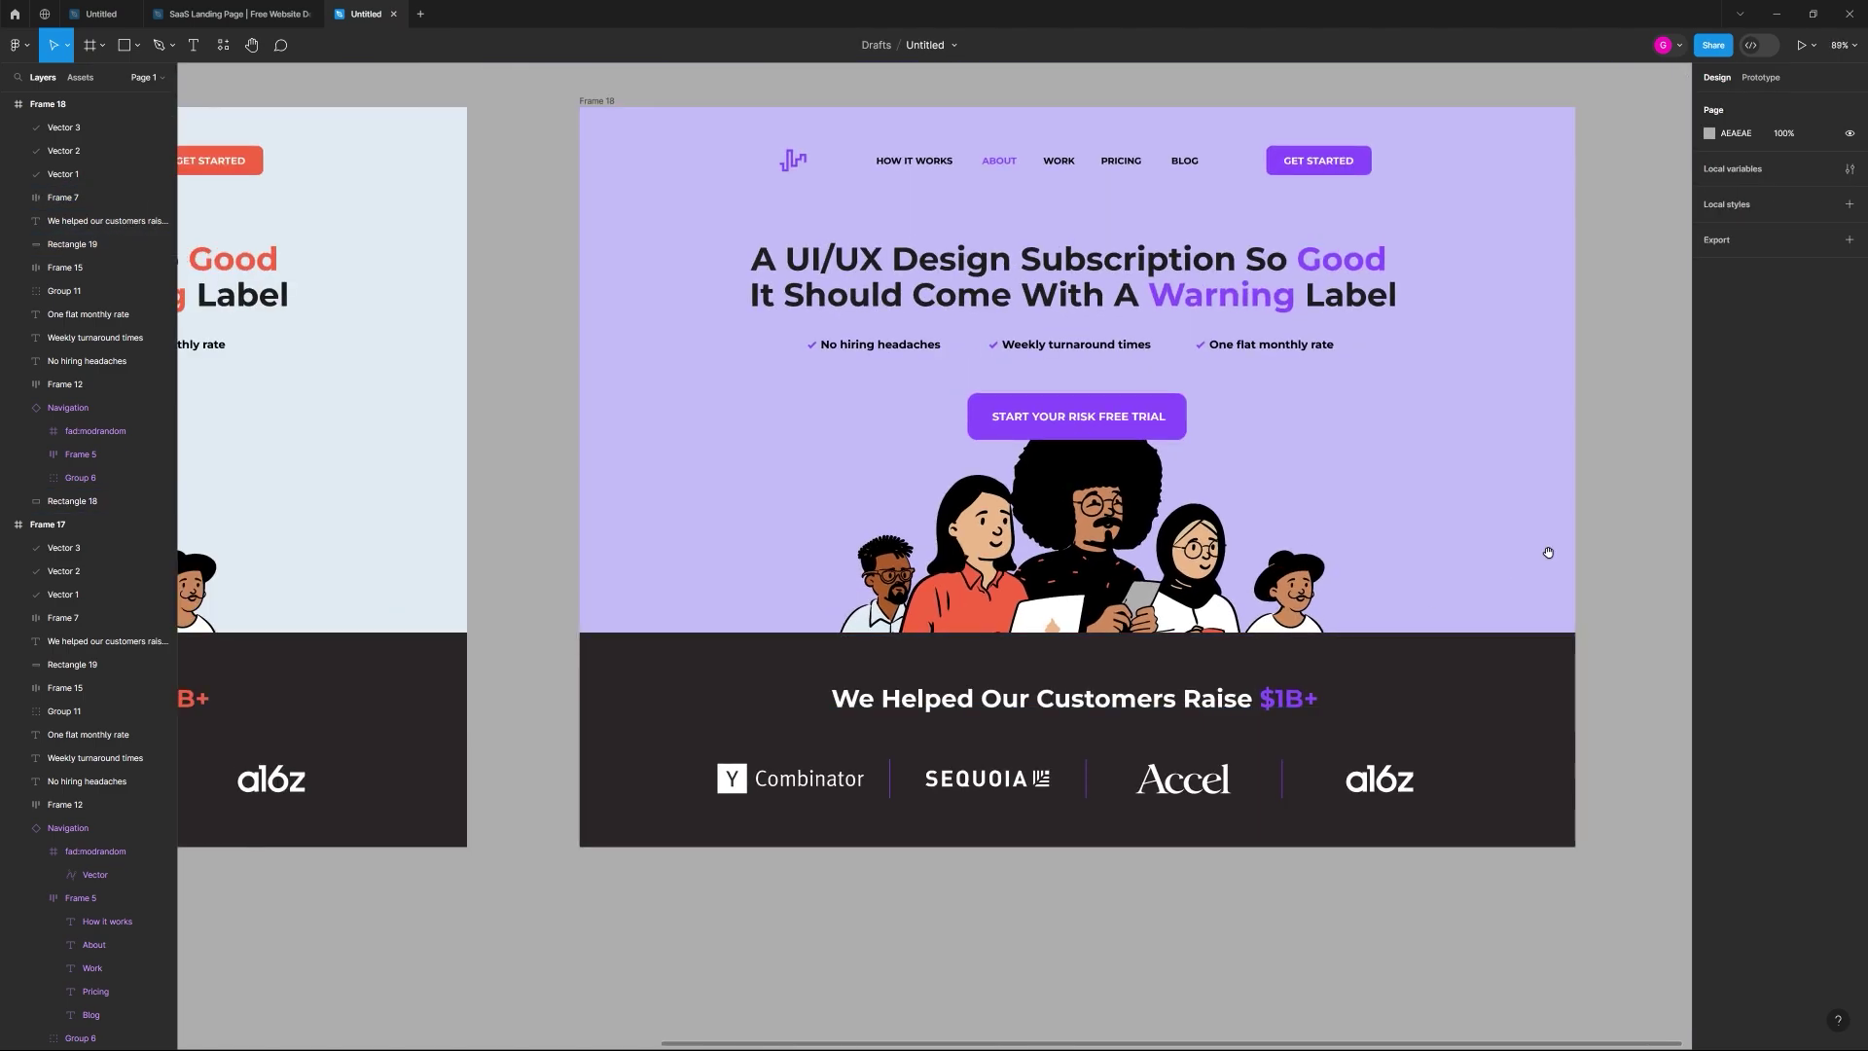
{"action": "scroll", "coordinate": [1214, 636], "scroll_direction": "up", "scroll_amount": 5}
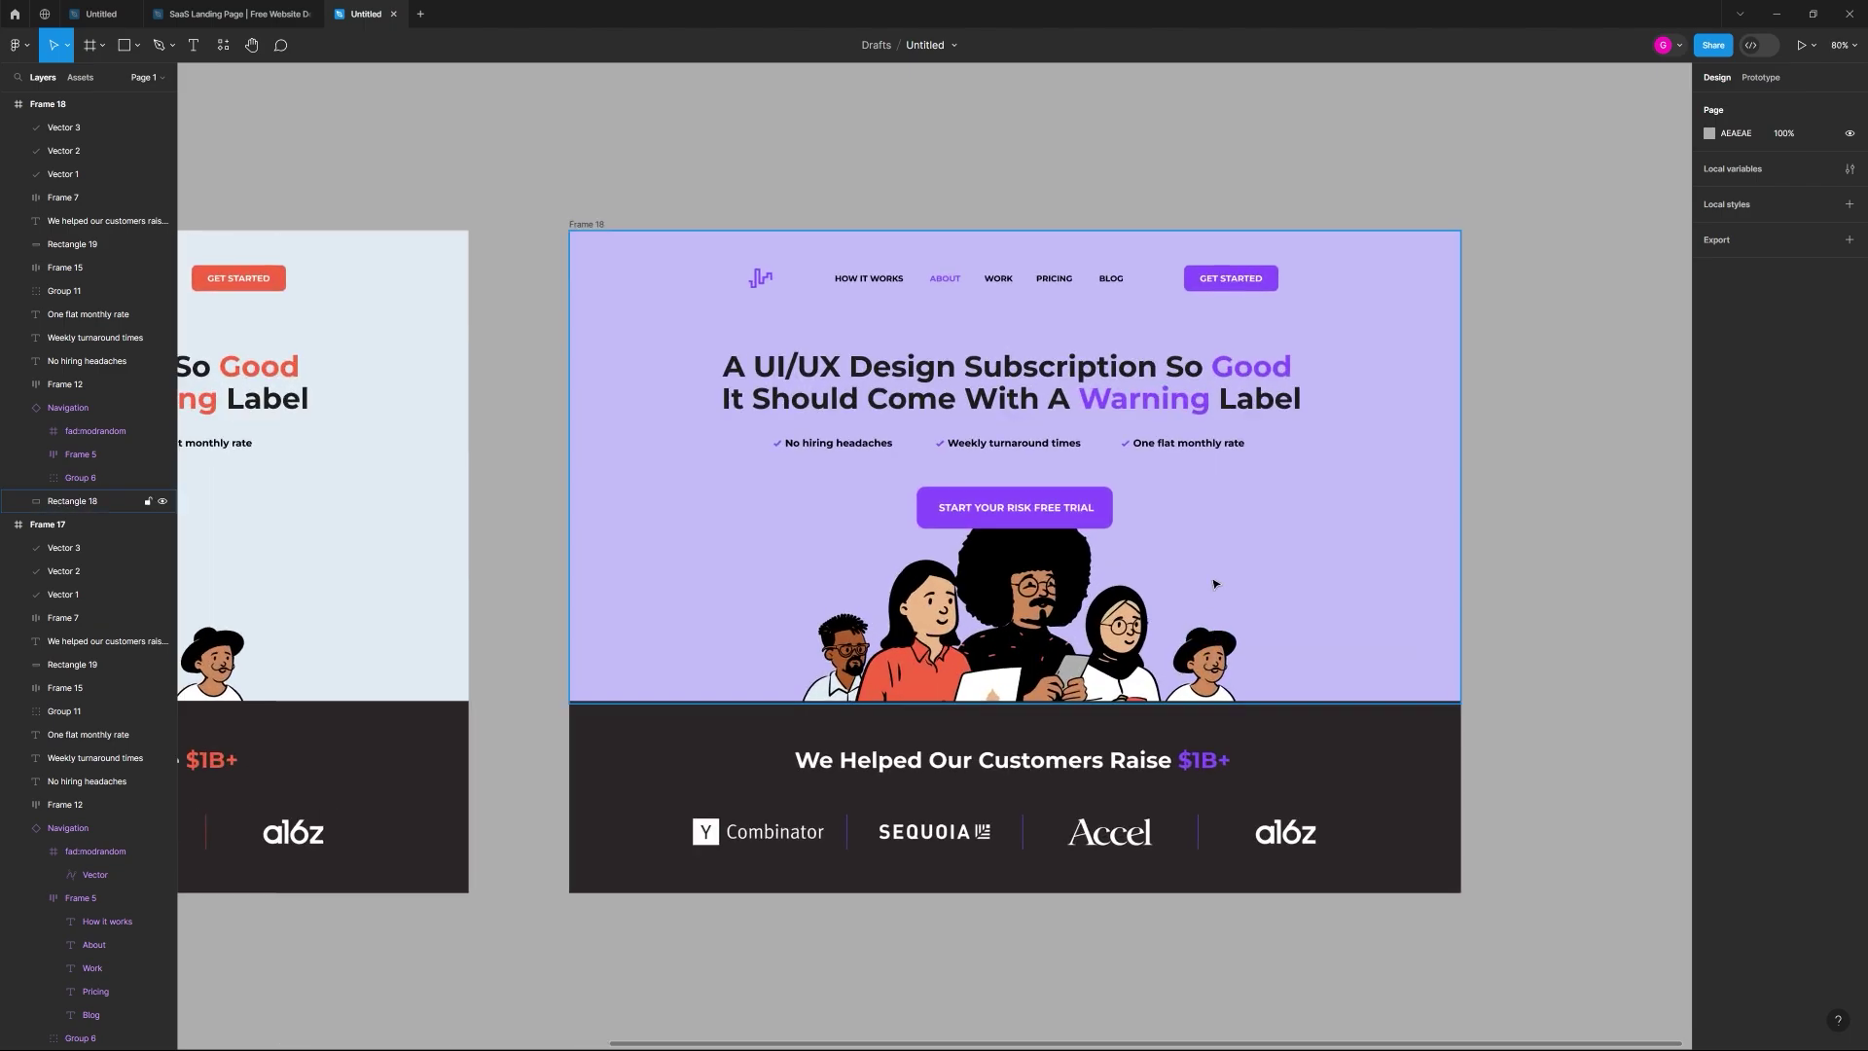
{"action": "scroll", "coordinate": [1158, 542], "scroll_direction": "down", "scroll_amount": 6}
{"action": "left_click_drag", "start_coordinate": [1151, 572], "coordinate": [992, 564]}
{"action": "left_click_drag", "start_coordinate": [615, 349], "coordinate": [1180, 334]}
{"action": "left_click", "coordinate": [1222, 291]}
{"action": "left_click_drag", "start_coordinate": [1372, 251], "coordinate": [1074, 262]}
{"action": "scroll", "coordinate": [1128, 511], "scroll_direction": "up", "scroll_amount": 2}
{"action": "scroll", "coordinate": [1128, 511], "scroll_direction": "up", "scroll_amount": 4}
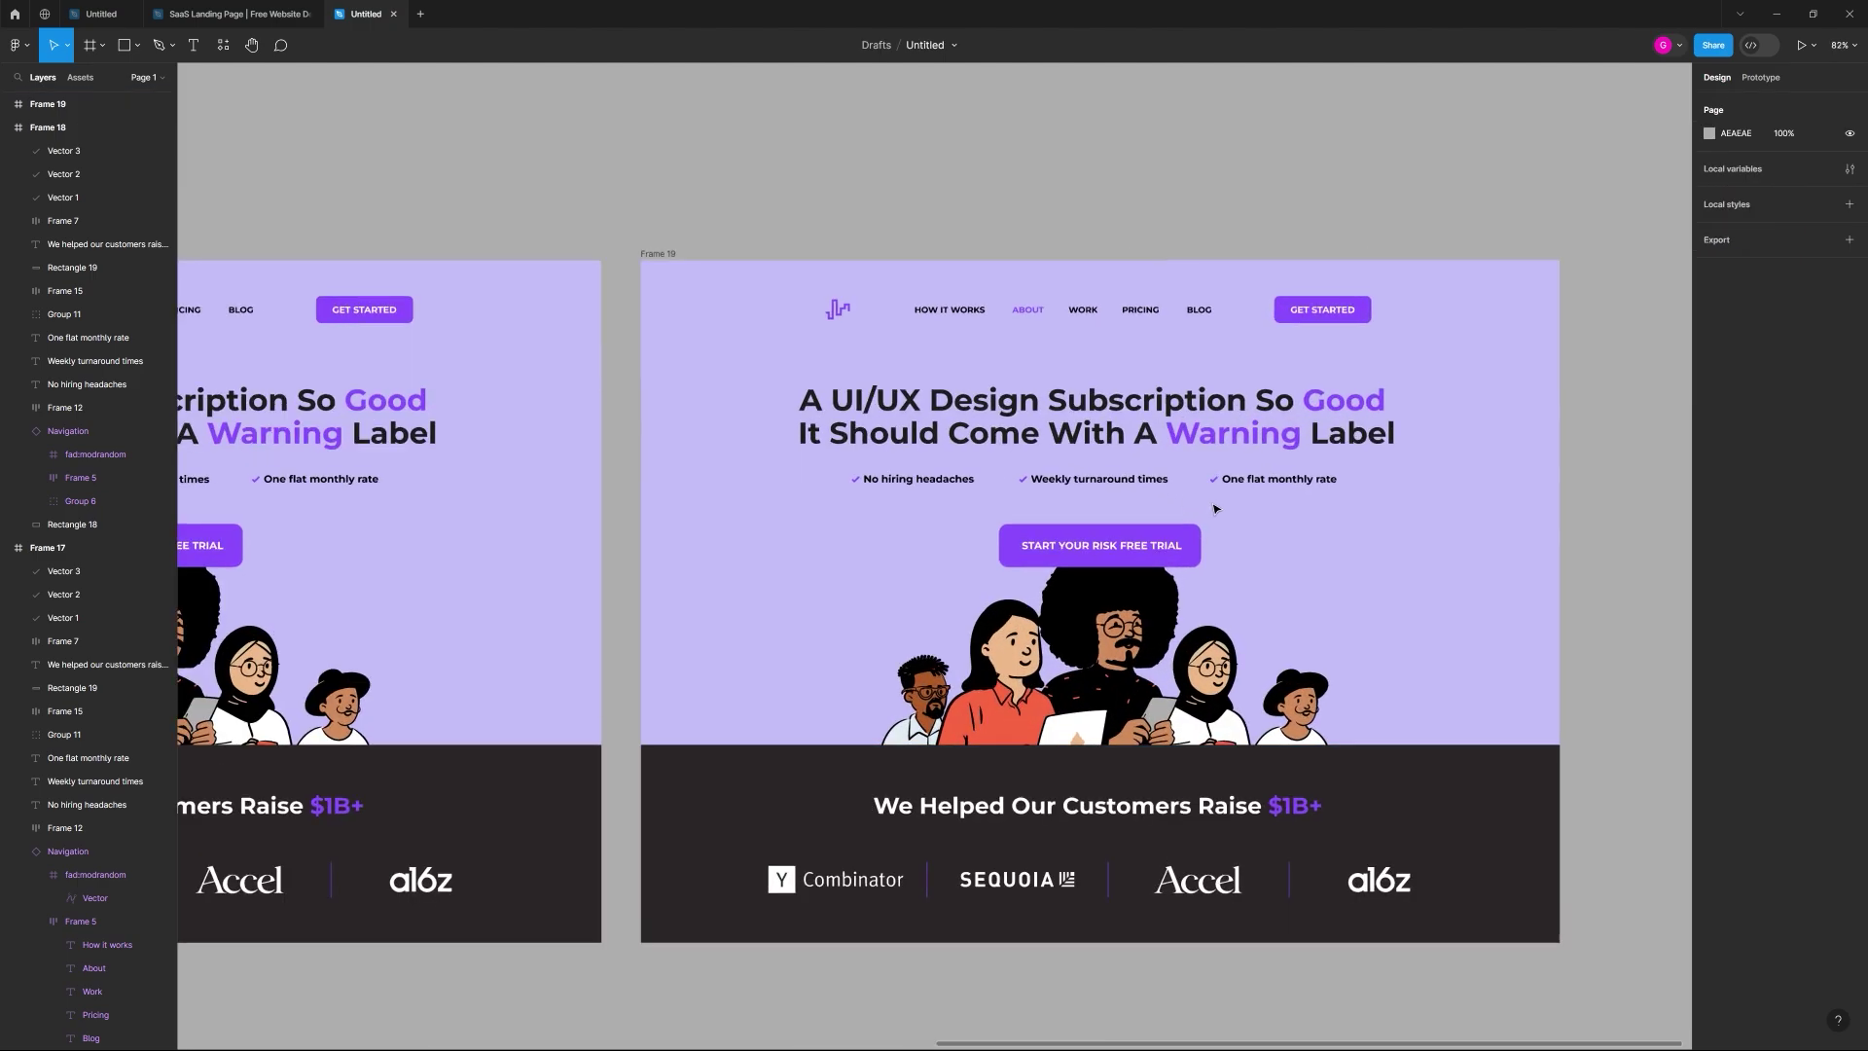
{"action": "scroll", "coordinate": [1188, 492], "scroll_direction": "right", "scroll_amount": 1}
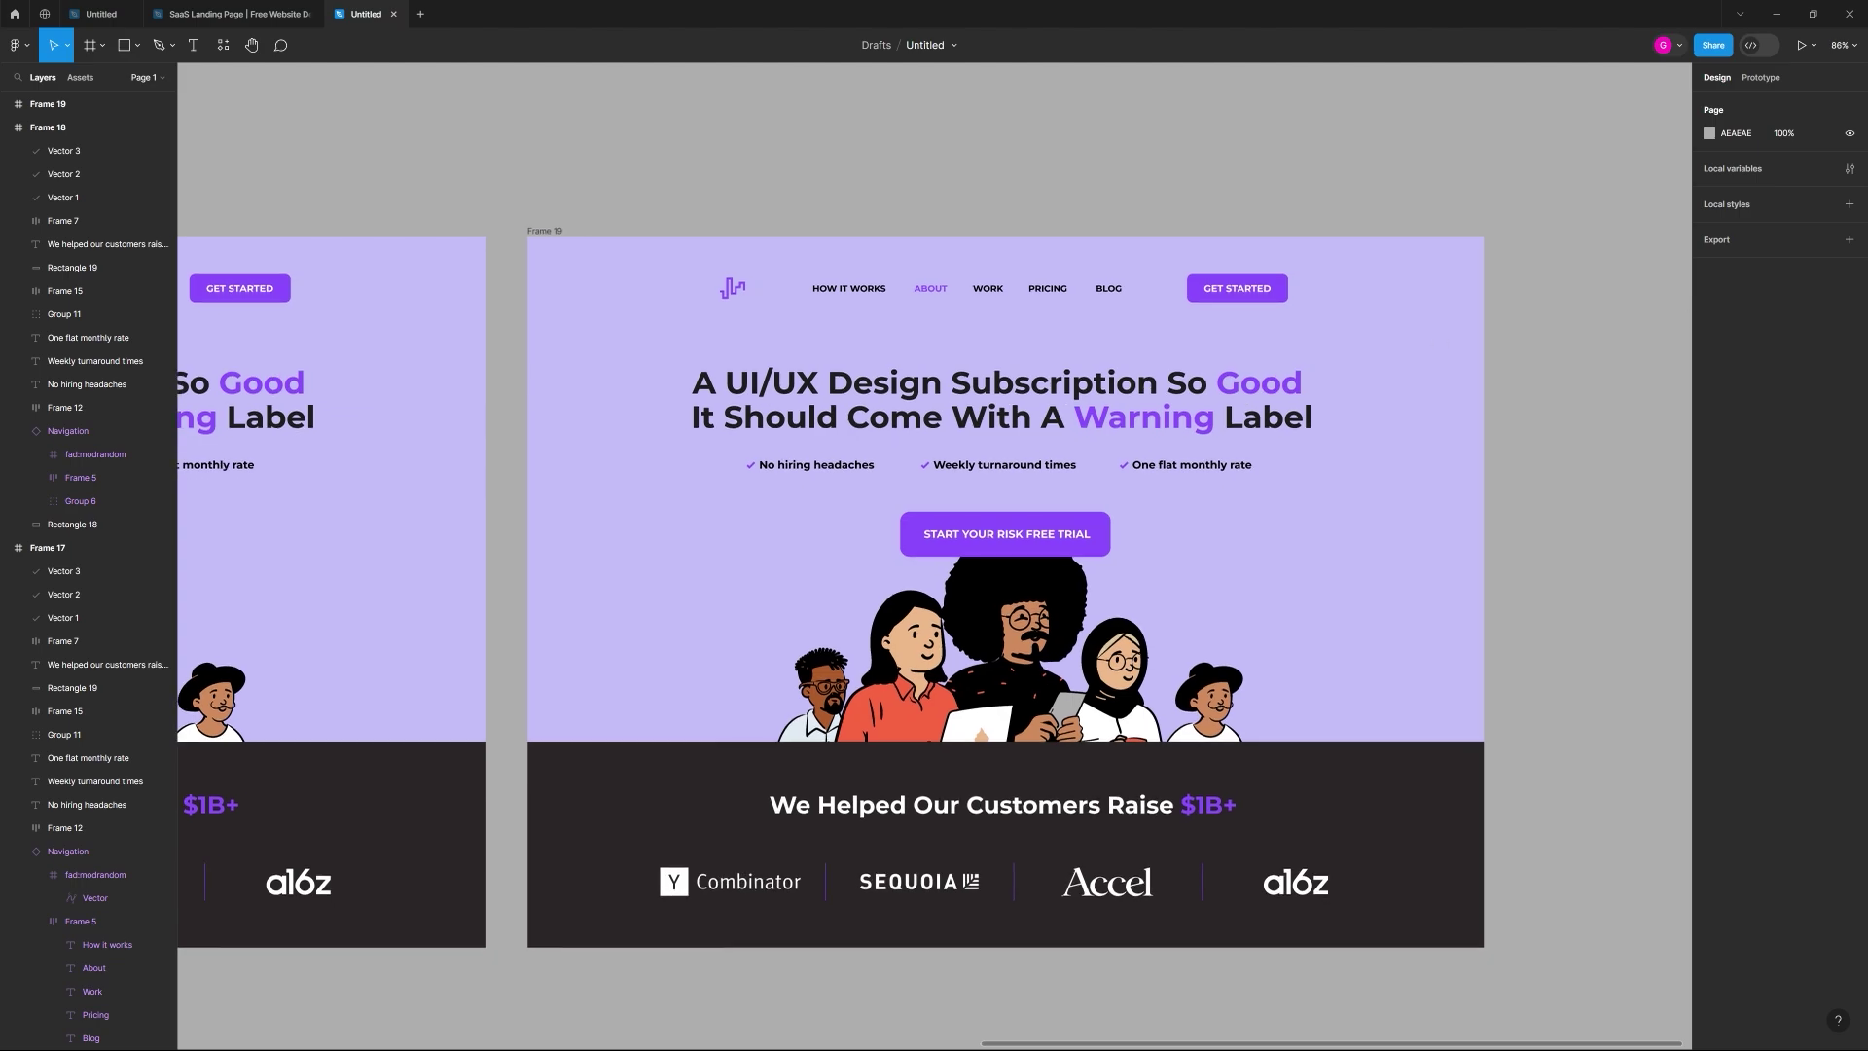
Step: Check the Coolors palette in the browser, move its window off the canvas and return to Figma
{"action": "key", "text": "alt+Tab"}
{"action": "mouse_move", "coordinate": [582, 208]}
{"action": "left_mouse_down"}
{"action": "mouse_move", "coordinate": [559, 211]}
{"action": "mouse_move", "coordinate": [574, 179]}
{"action": "left_mouse_up"}
{"action": "left_click_drag", "start_coordinate": [844, 179], "coordinate": [1867, 199]}
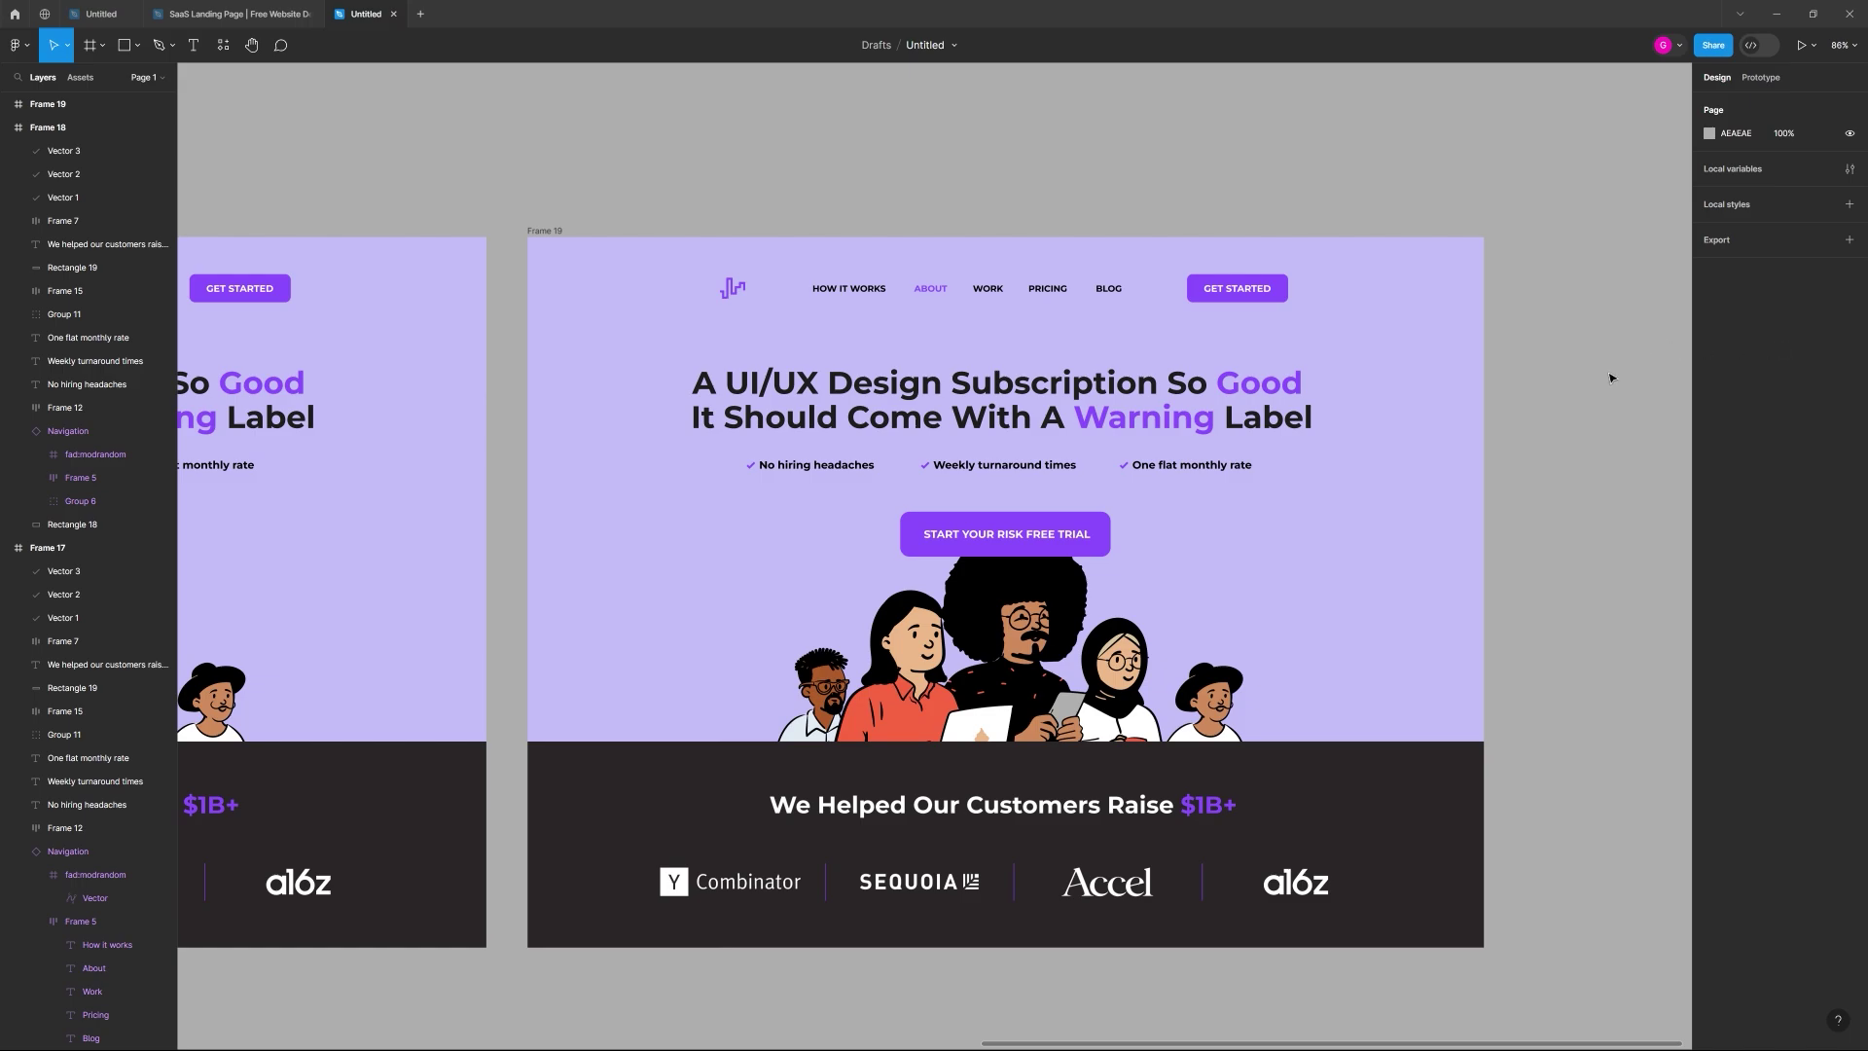
{"action": "mouse_move", "coordinate": [1867, 229]}
{"action": "left_mouse_down"}
{"action": "mouse_move", "coordinate": [910, 229]}
{"action": "mouse_move", "coordinate": [1867, 247]}
{"action": "left_mouse_up"}
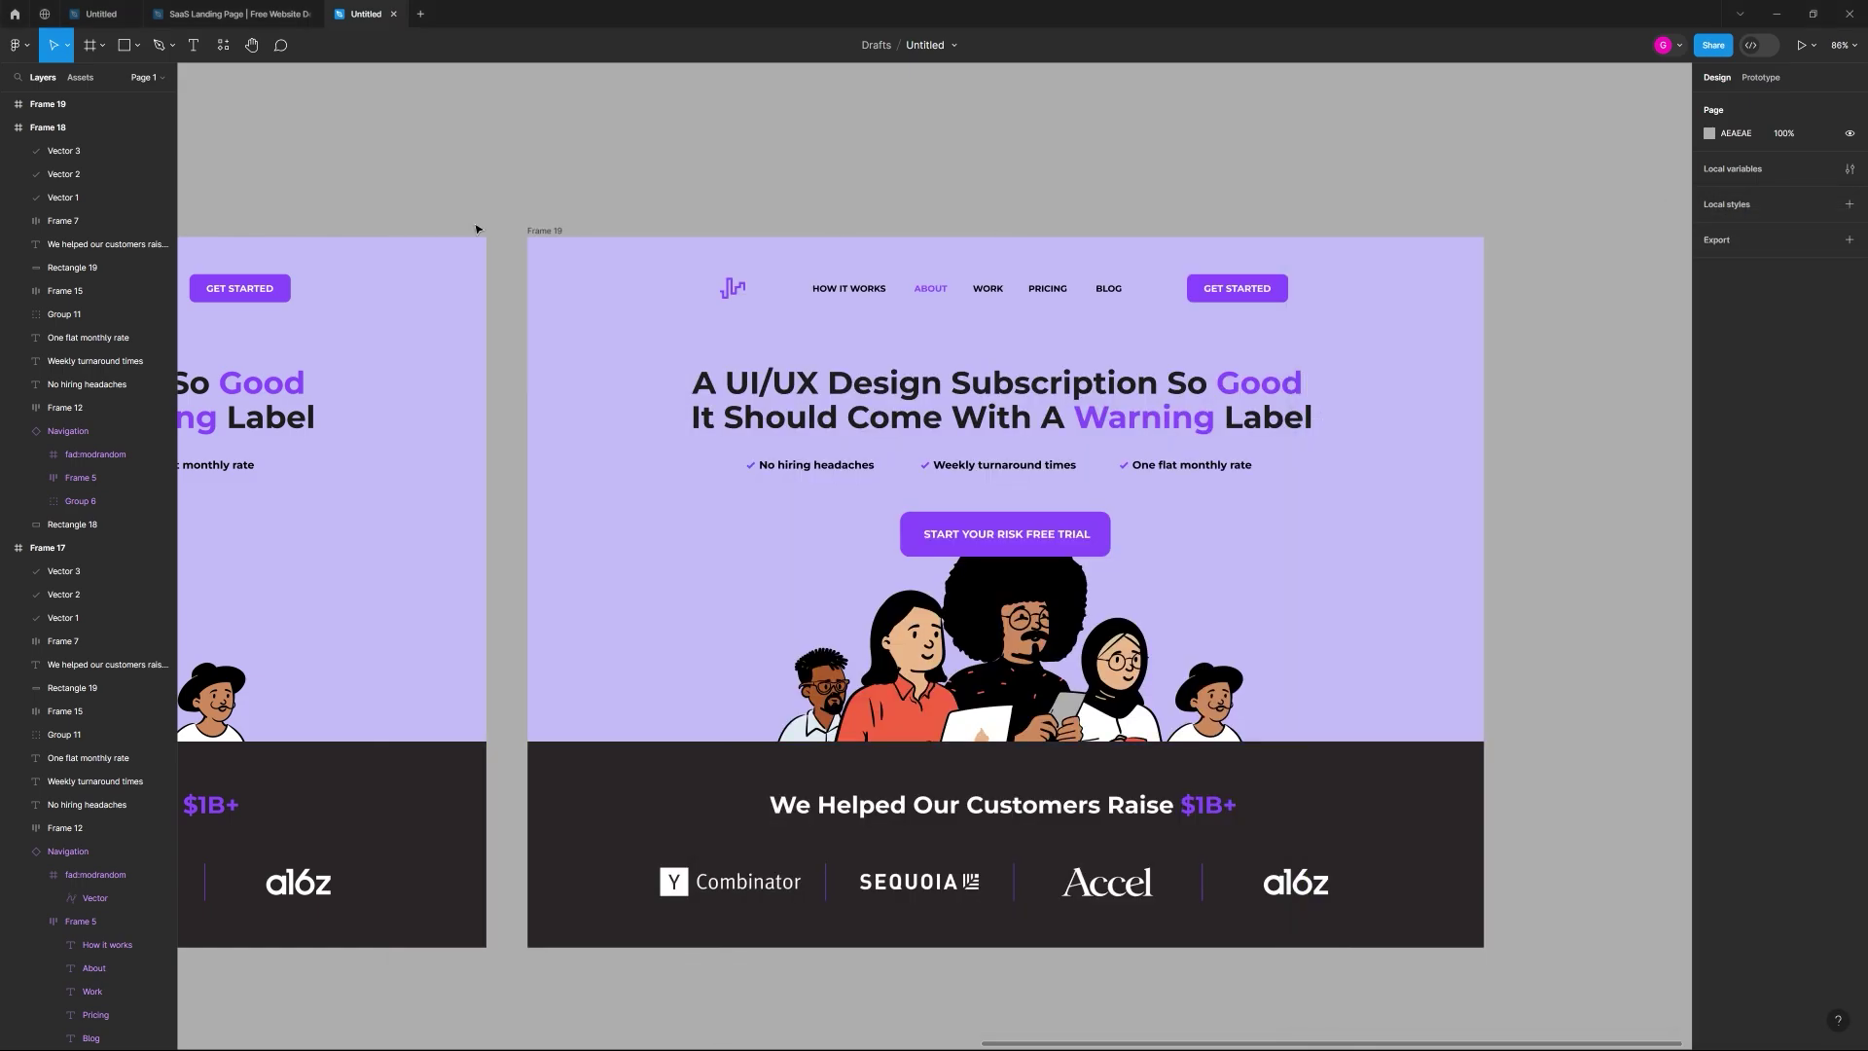
Step: Change the hero background fill of Frame 19 to white
{"action": "left_click", "coordinate": [542, 230]}
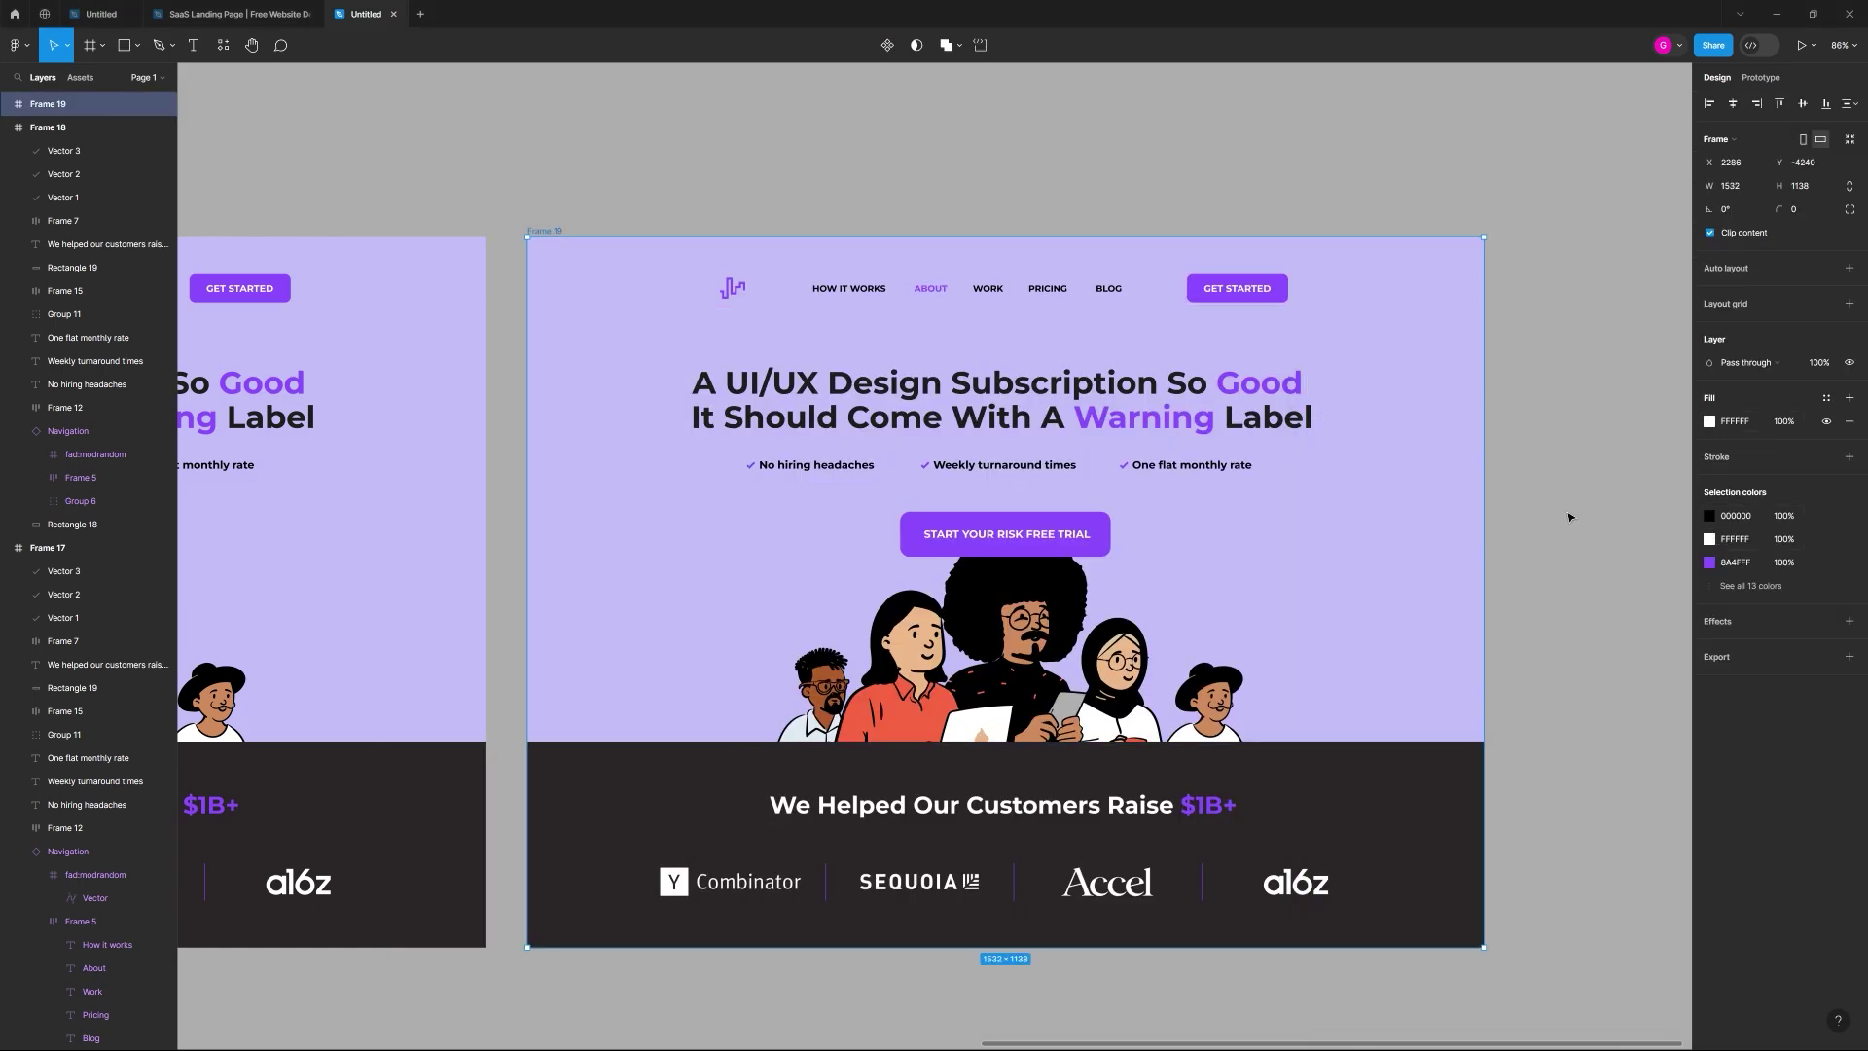
{"action": "left_click", "coordinate": [1469, 411]}
{"action": "left_click", "coordinate": [1710, 397]}
{"action": "left_click_drag", "start_coordinate": [1559, 453], "coordinate": [1514, 438]}
{"action": "left_click", "coordinate": [1583, 343]}
{"action": "left_click_drag", "start_coordinate": [1536, 347], "coordinate": [1461, 334]}
{"action": "left_click", "coordinate": [941, 268]}
{"action": "scroll", "coordinate": [877, 333], "scroll_direction": "up", "scroll_amount": 5}
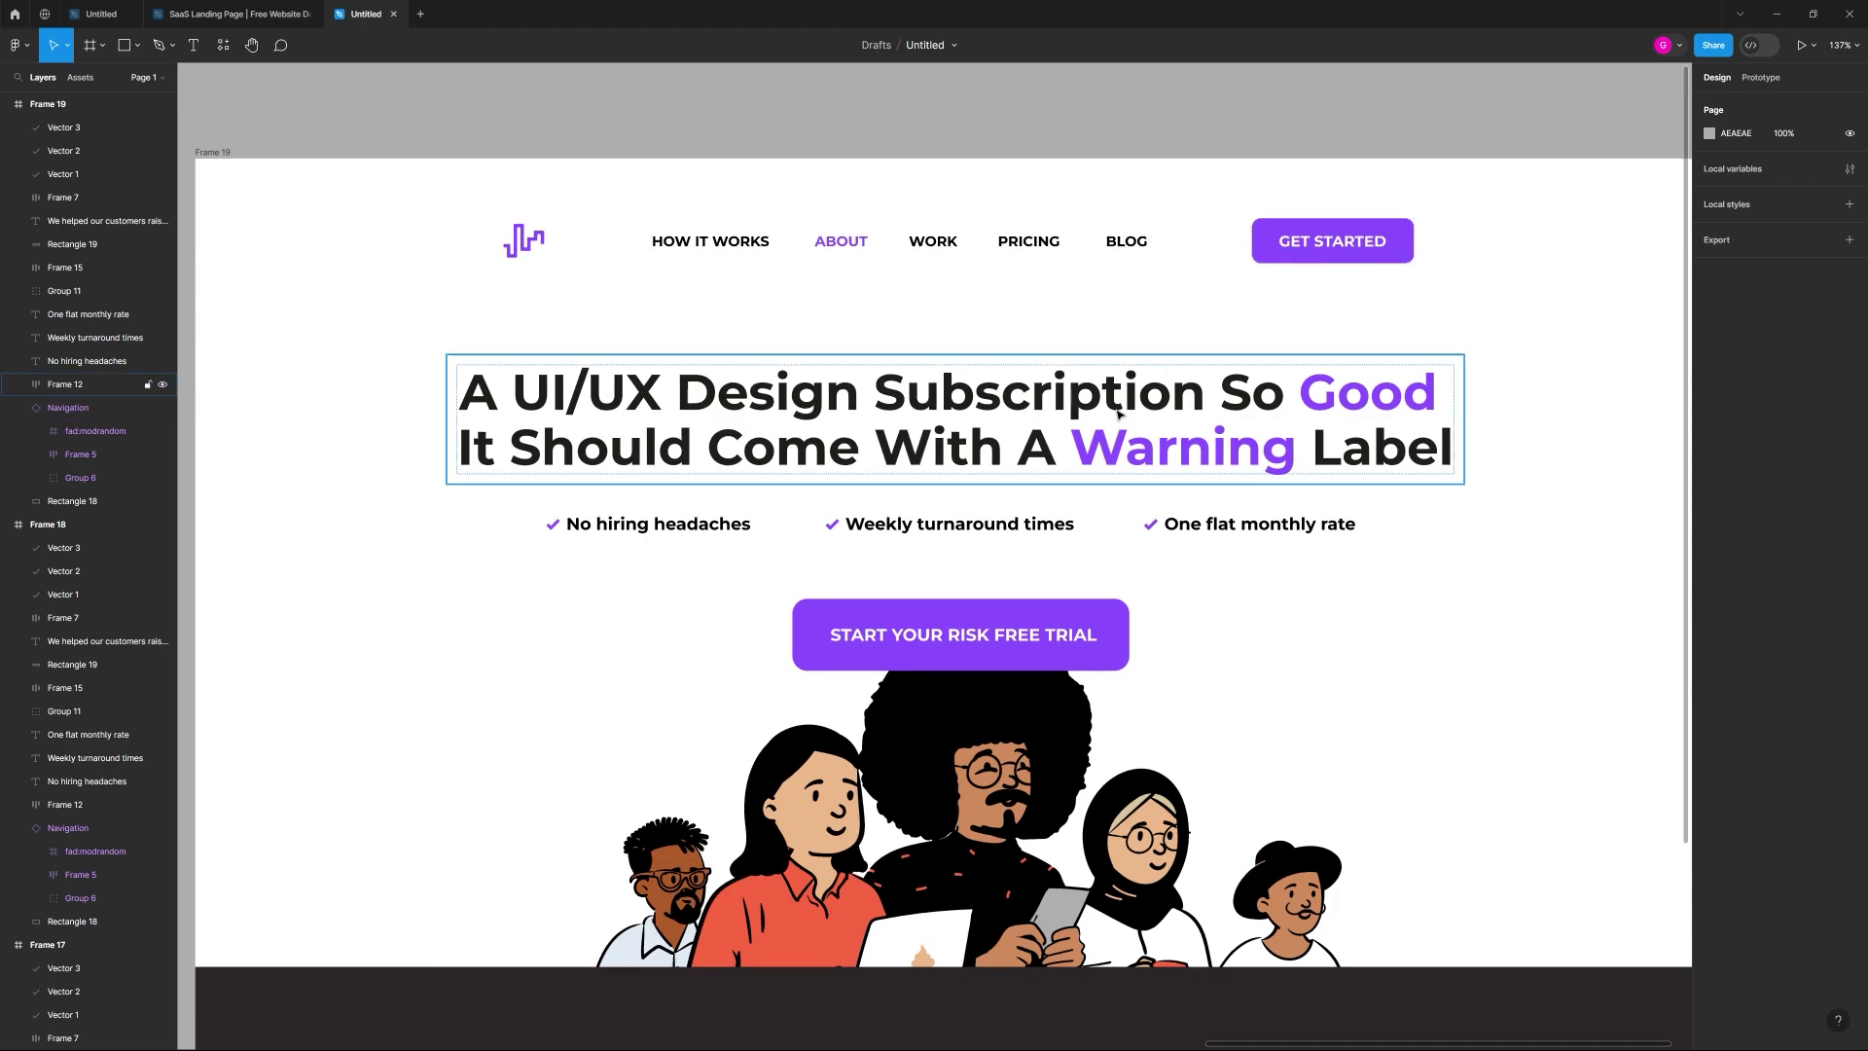
{"action": "scroll", "coordinate": [1066, 401], "scroll_direction": "down", "scroll_amount": 6}
{"action": "scroll", "coordinate": [1066, 401], "scroll_direction": "up", "scroll_amount": 2}
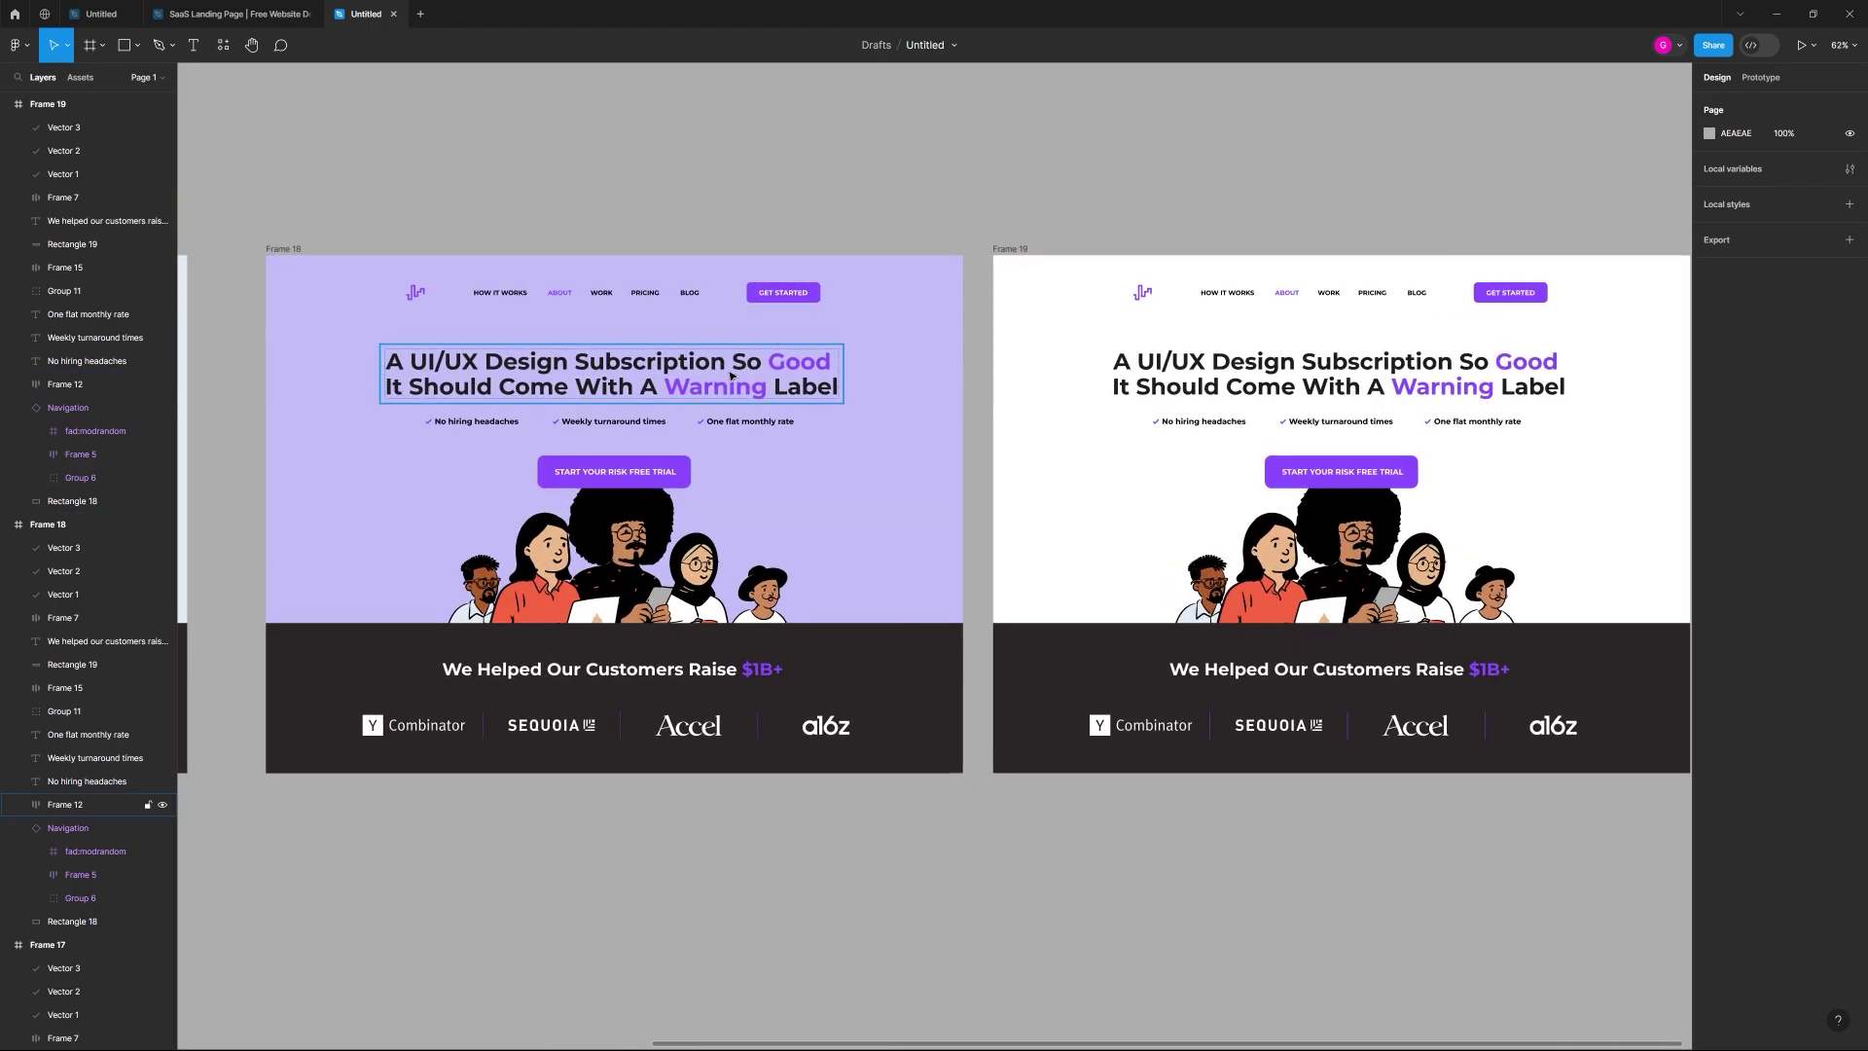
Step: Try a pale lavender E3E1FF, lightened from Frame 18's hero color, as the hero background of Frame 19
{"action": "left_click_drag", "start_coordinate": [1553, 446], "coordinate": [1039, 455]}
{"action": "left_click_drag", "start_coordinate": [614, 343], "coordinate": [1071, 357]}
{"action": "scroll", "coordinate": [914, 292], "scroll_direction": "up", "scroll_amount": 2}
{"action": "left_click", "coordinate": [1175, 278]}
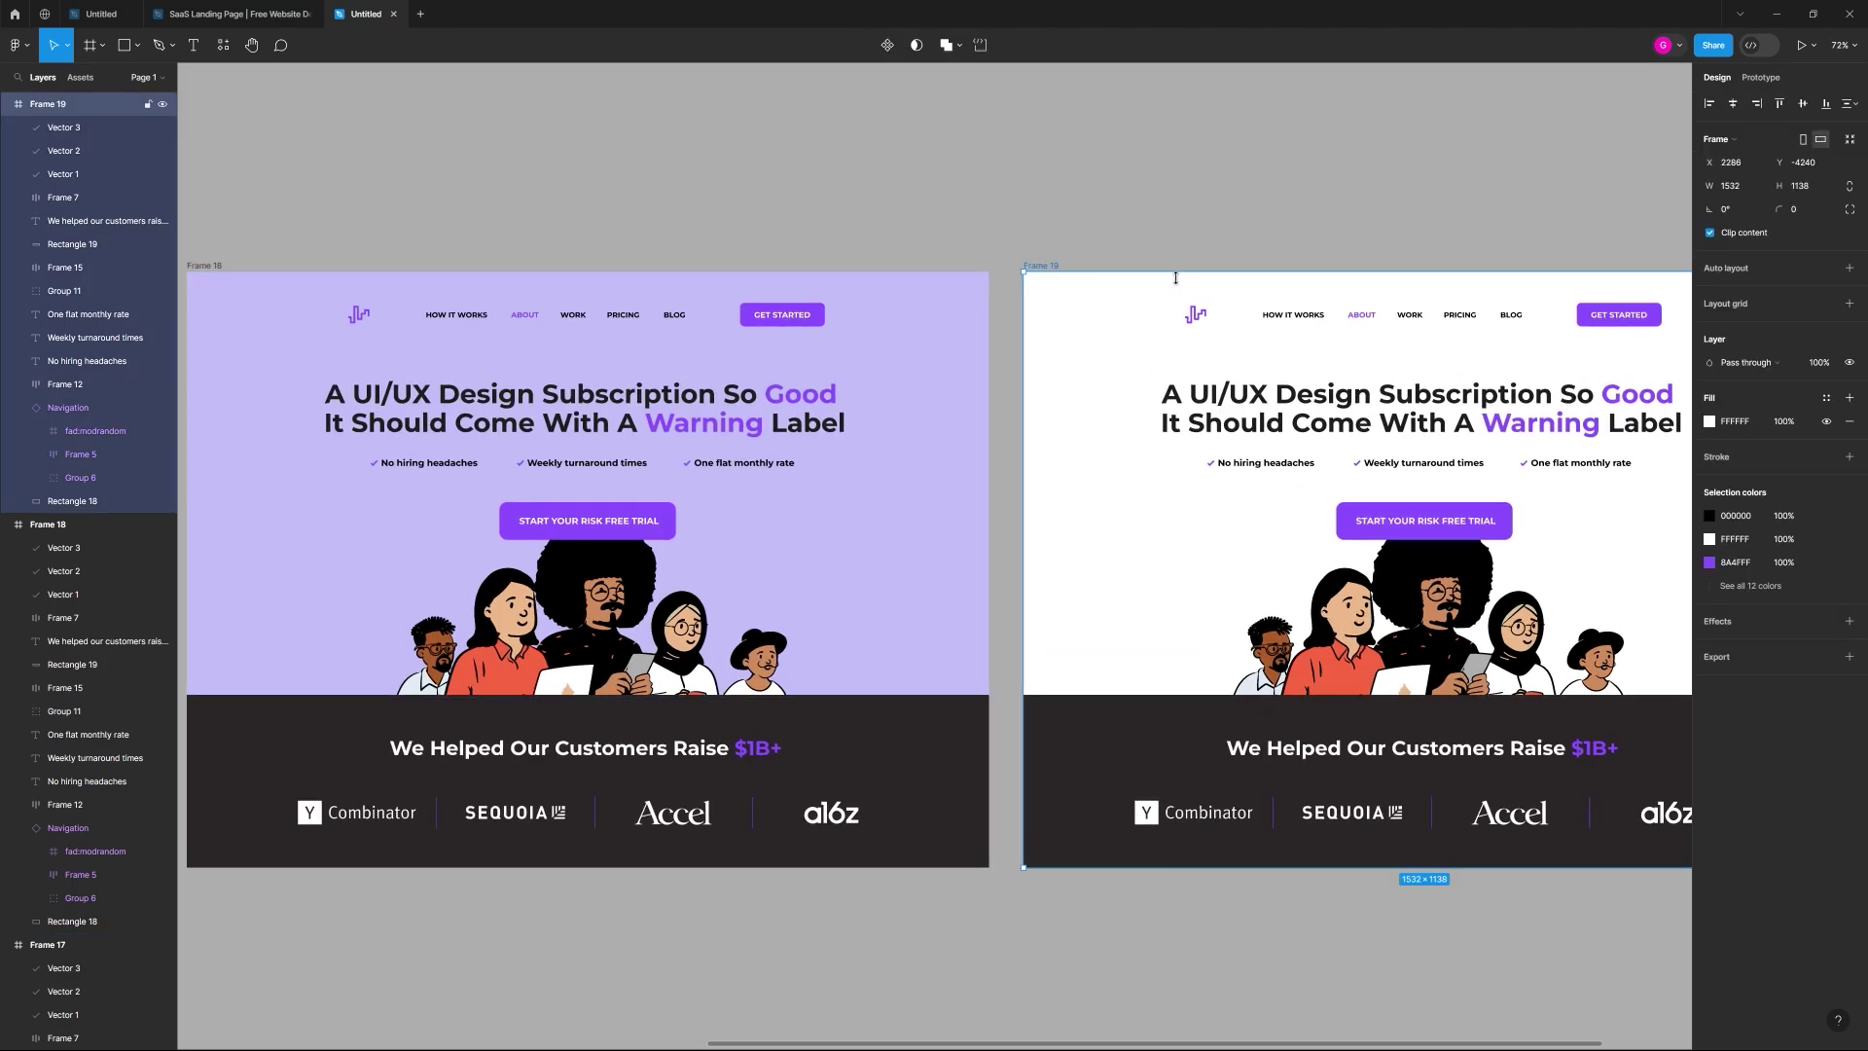
{"action": "left_click", "coordinate": [1156, 375]}
{"action": "left_click", "coordinate": [1709, 398]}
{"action": "left_click", "coordinate": [1537, 647]}
{"action": "left_click", "coordinate": [909, 376]}
{"action": "left_click_drag", "start_coordinate": [1543, 452], "coordinate": [1537, 448]}
{"action": "left_click", "coordinate": [1317, 235]}
{"action": "left_click_drag", "start_coordinate": [1406, 356], "coordinate": [1075, 358]}
{"action": "scroll", "coordinate": [1075, 358], "scroll_direction": "up", "scroll_amount": 3}
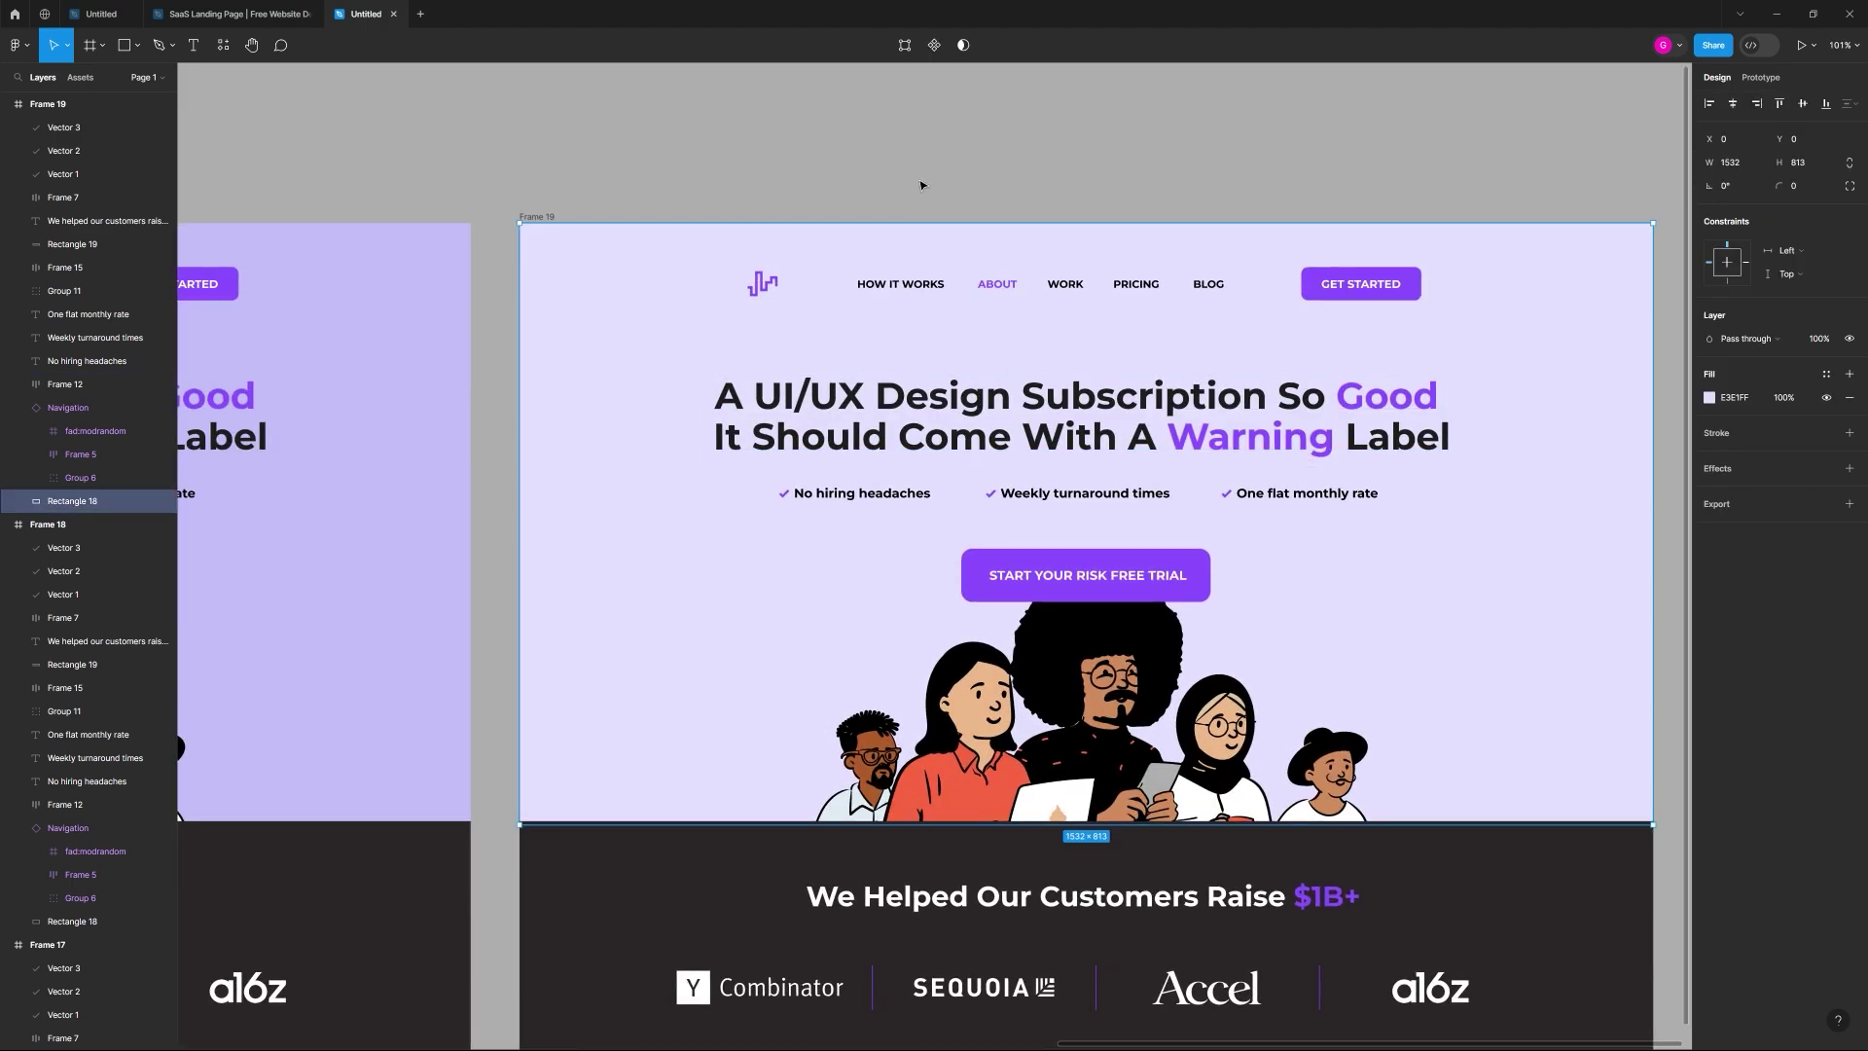
Step: Undo the lavender fill on Frame 19's hero background and deselect it
{"action": "key", "text": "ctrl+z"}
{"action": "key", "text": "ctrl+z"}
{"action": "left_click", "coordinate": [995, 175]}
{"action": "scroll", "coordinate": [1092, 242], "scroll_direction": "down", "scroll_amount": 2}
{"action": "left_click_drag", "start_coordinate": [1198, 362], "coordinate": [1014, 351]}
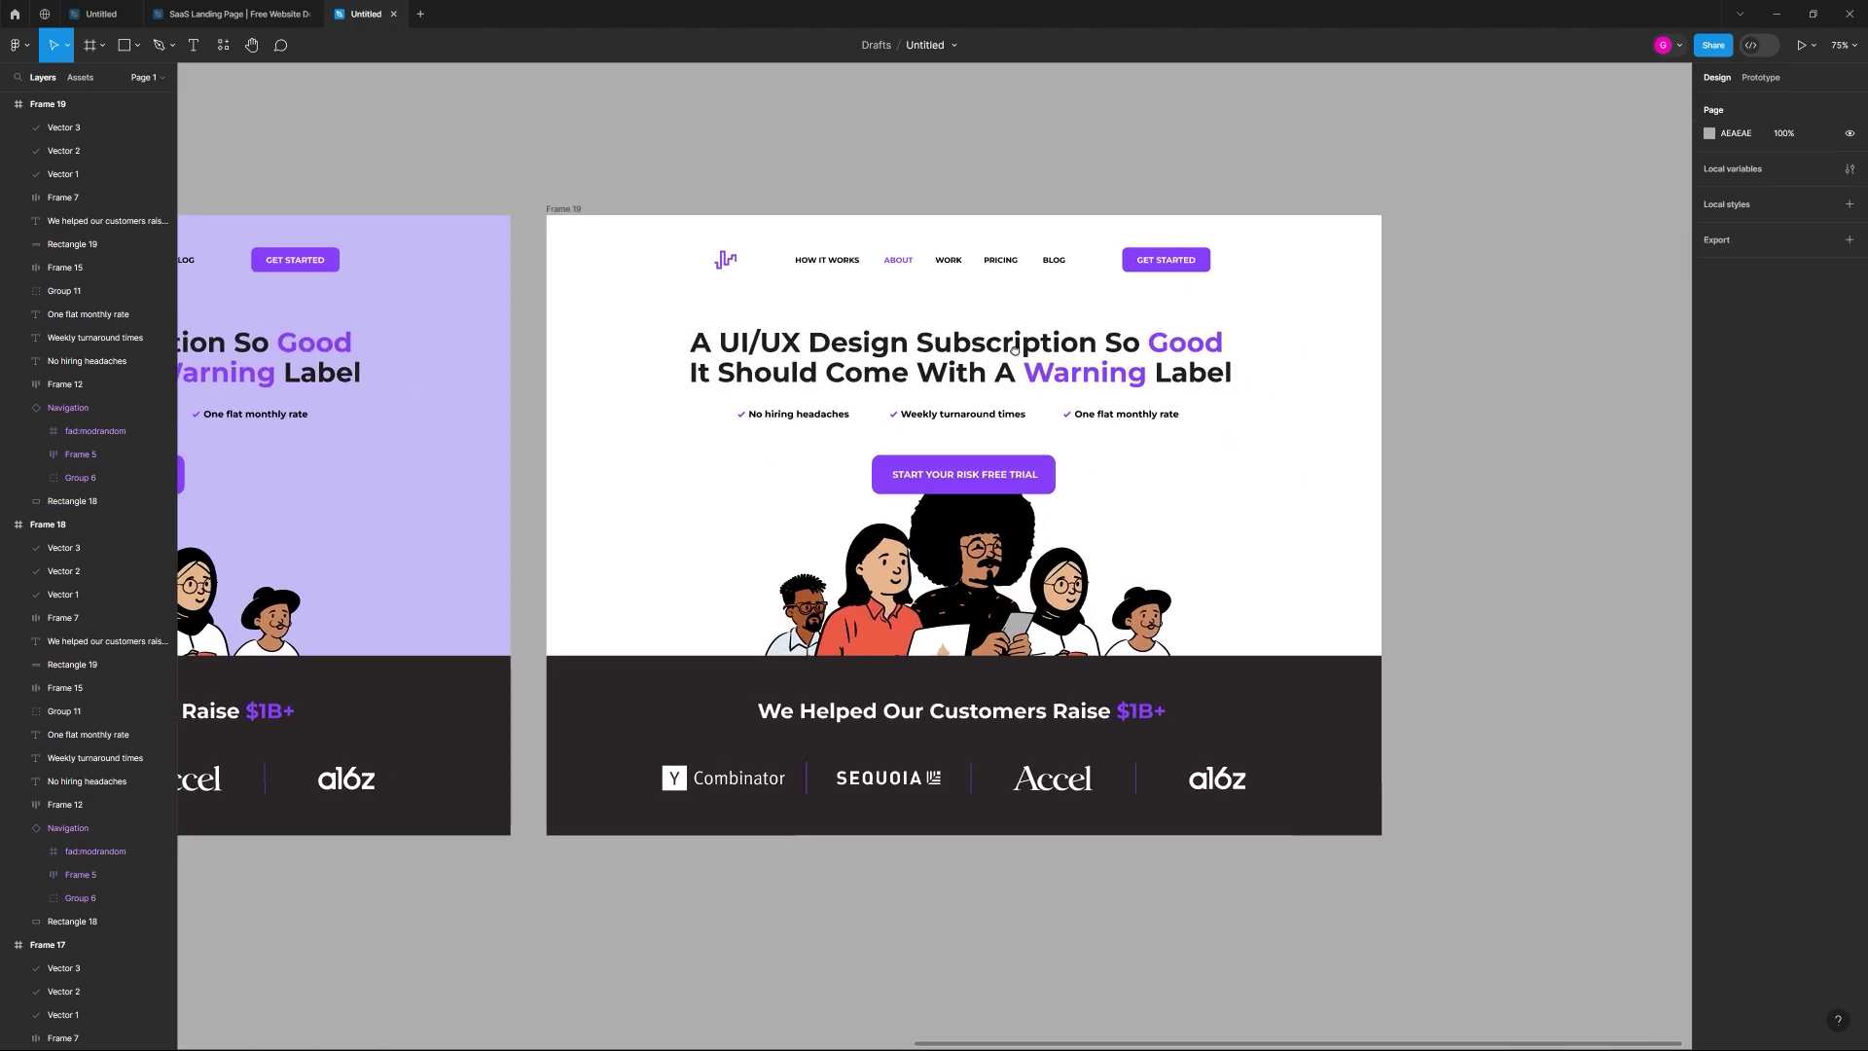
{"action": "scroll", "coordinate": [1031, 335], "scroll_direction": "up", "scroll_amount": 2, "text": "ctrl"}
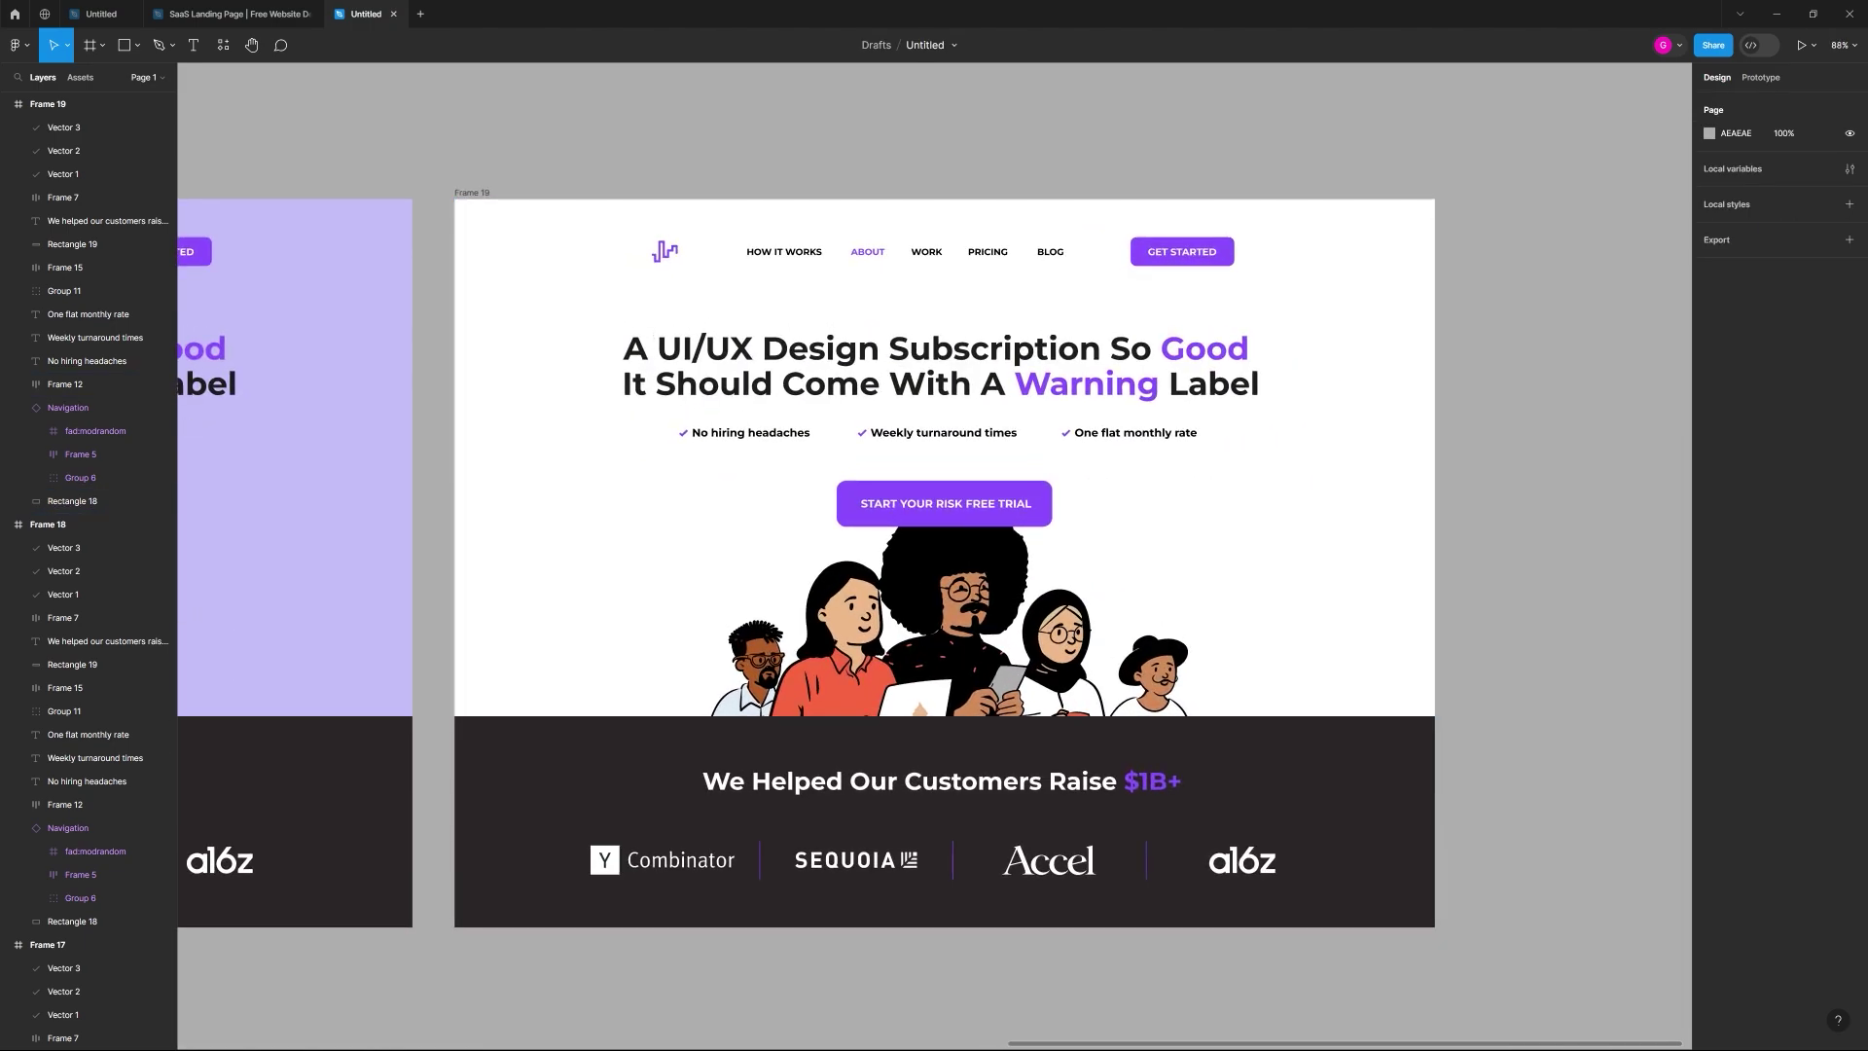
Step: Switch to the Coolors palette, copy the tomato color EF6351 and return to Figma
{"action": "left_click_drag", "start_coordinate": [1867, 216], "coordinate": [618, 206]}
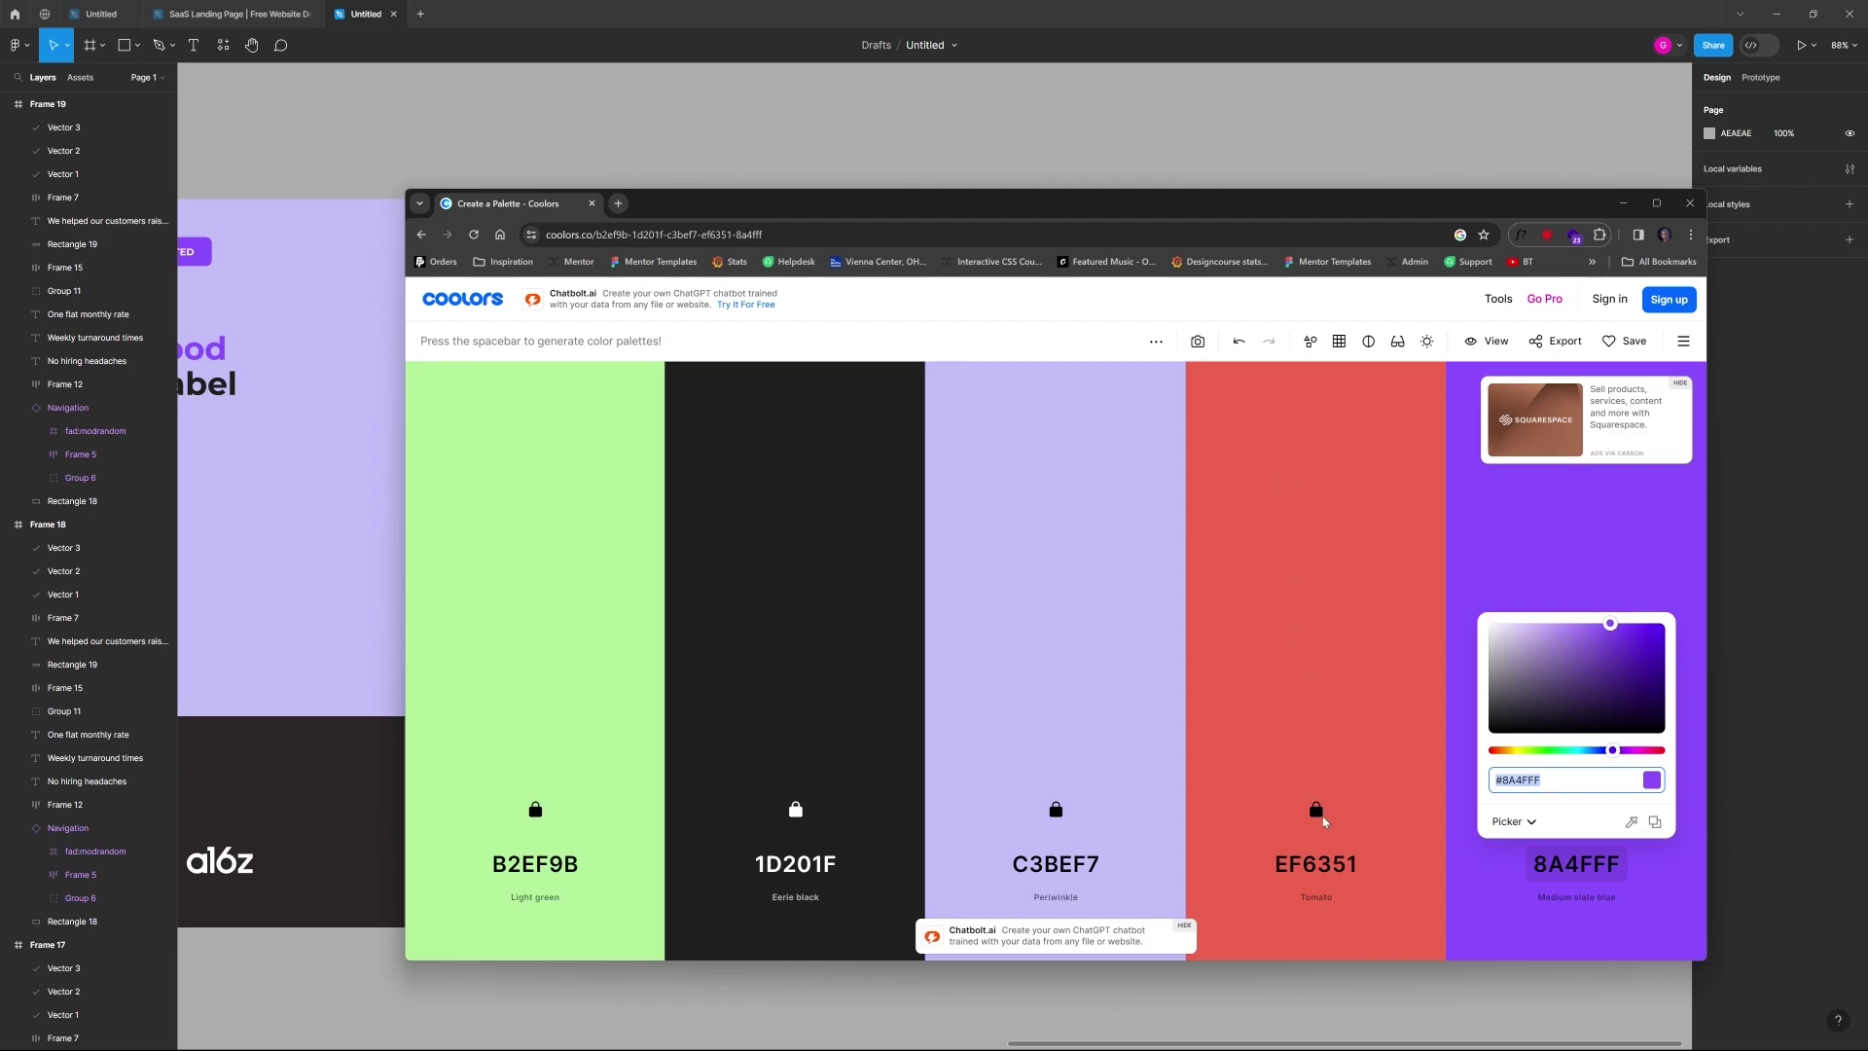
{"action": "left_click", "coordinate": [1323, 864]}
{"action": "key", "text": "ctrl+c"}
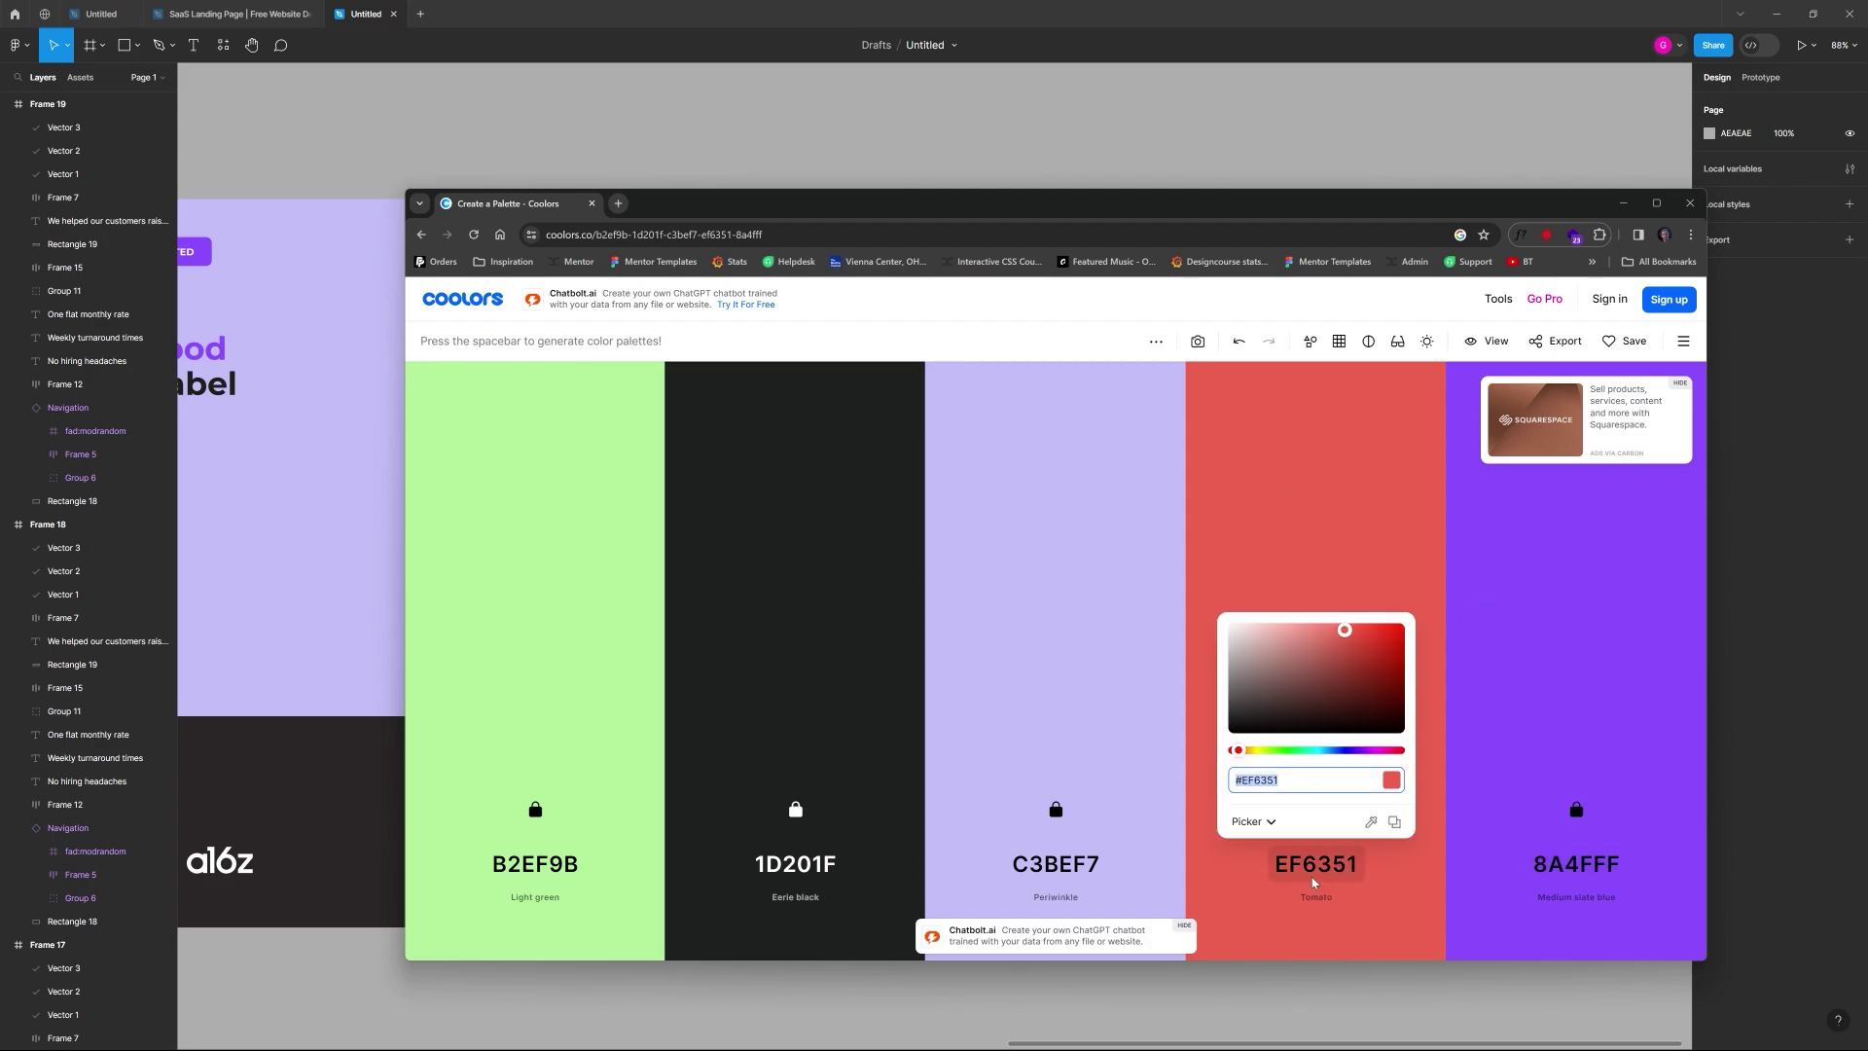
{"action": "key", "text": "alt+Tab"}
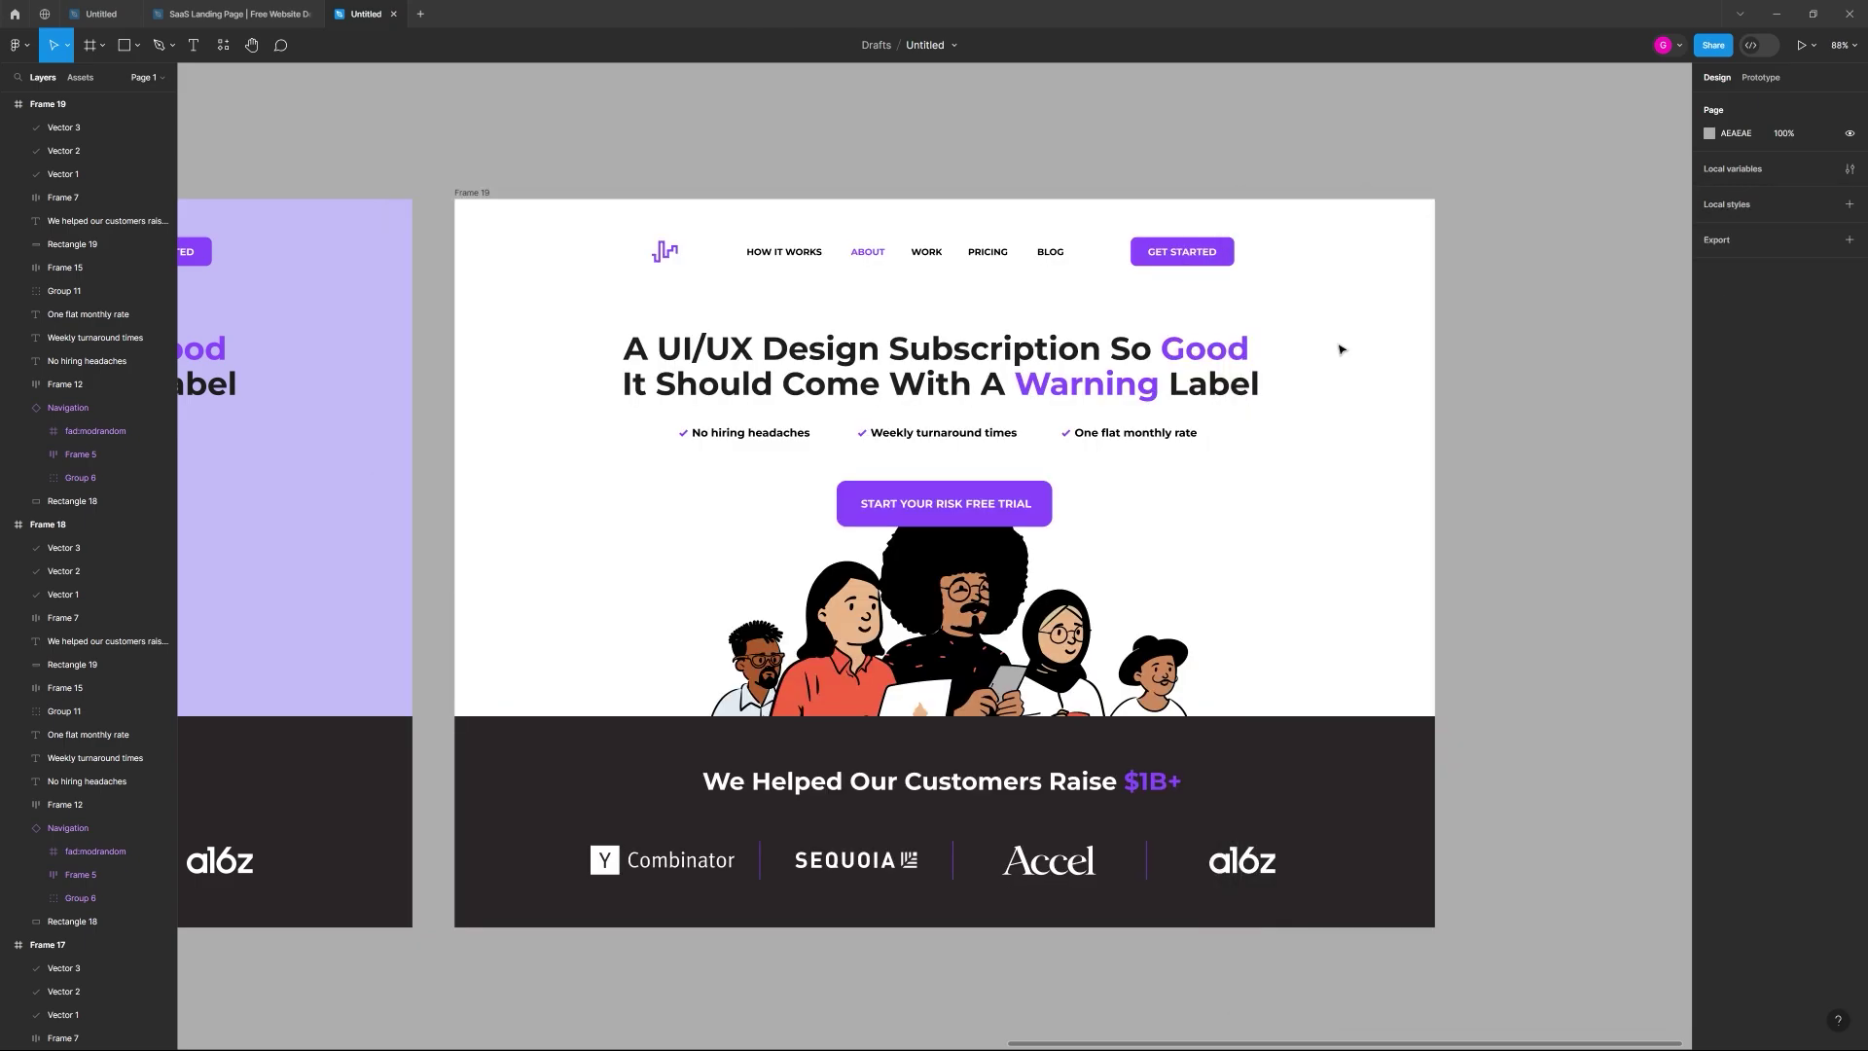
Step: Replace the violet accent color across the whole of Frame 19 with tomato EF6351
{"action": "left_click", "coordinate": [1067, 287]}
{"action": "left_click", "coordinate": [1741, 562]}
{"action": "key", "text": "ctrl+v"}
{"action": "key", "text": "Return"}
{"action": "left_click", "coordinate": [1450, 419]}
{"action": "scroll", "coordinate": [1034, 412], "scroll_direction": "down", "scroll_amount": 3}
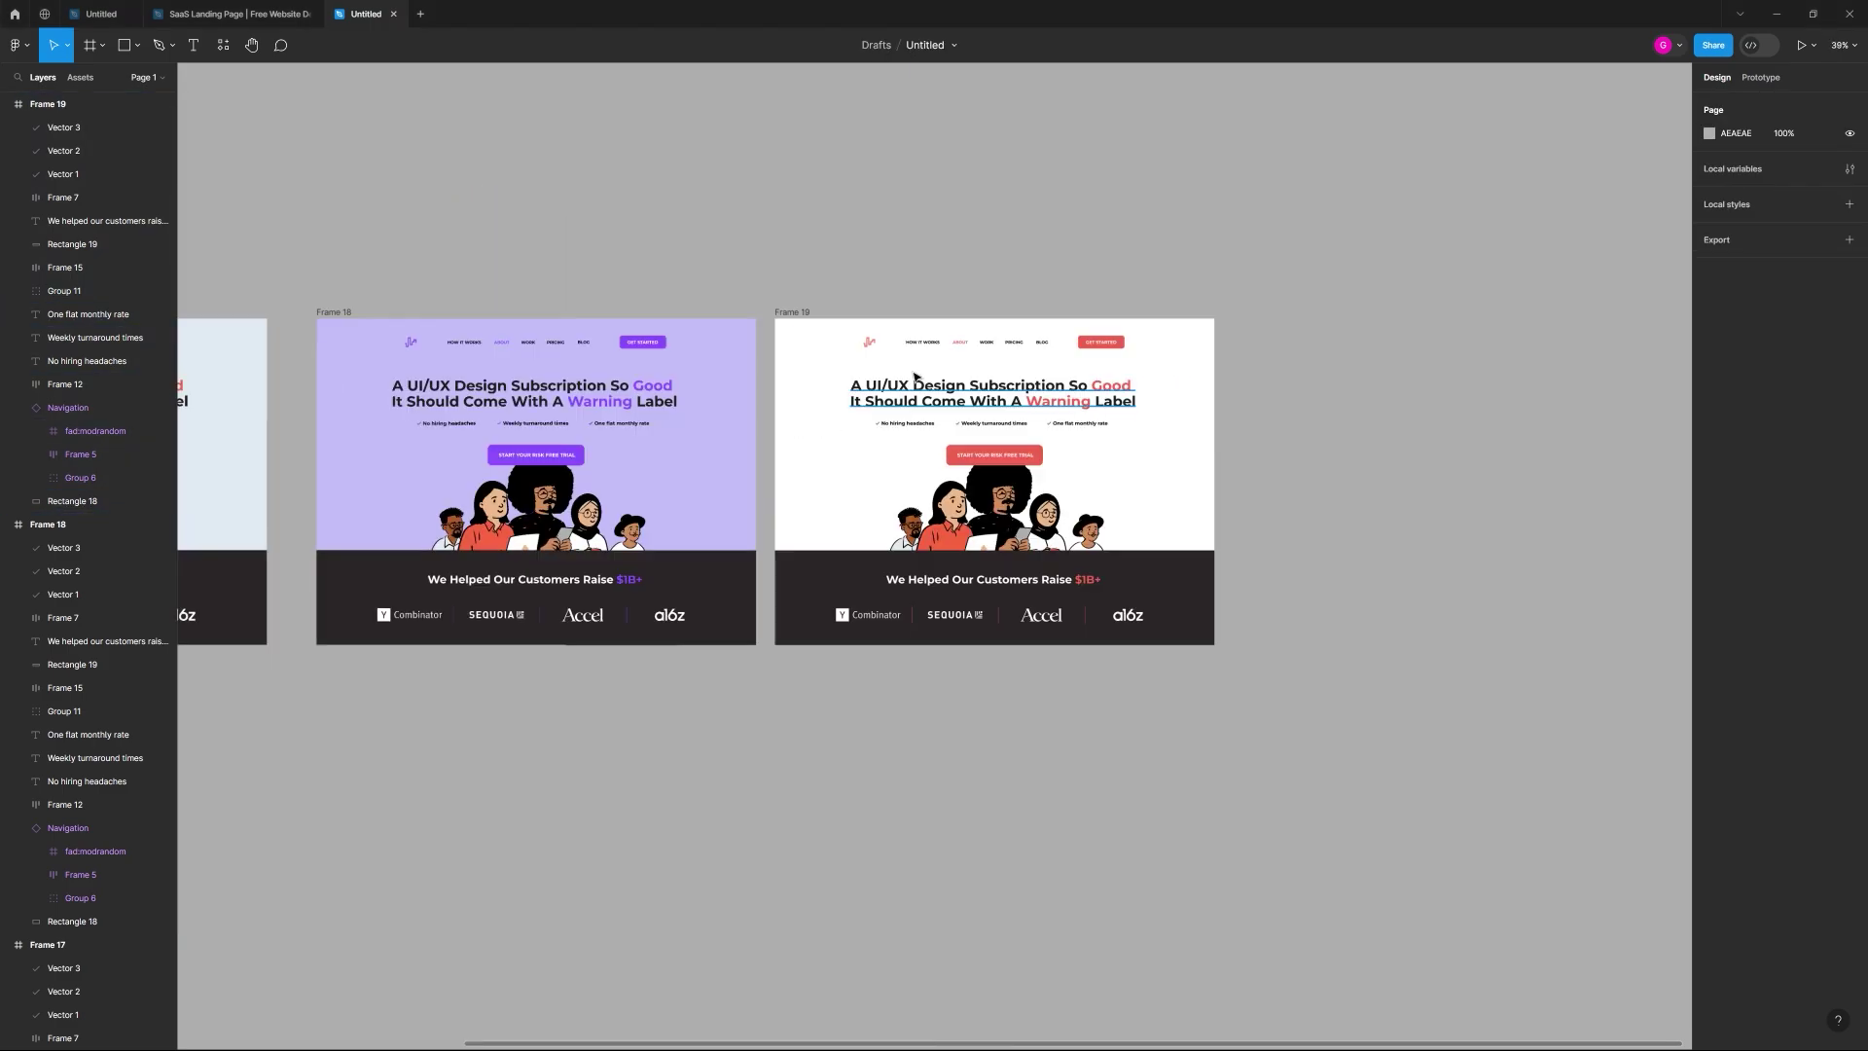
Step: Fill Frame 19's dark bottom section with the tomato color sampled from the trial button
{"action": "left_click_drag", "start_coordinate": [526, 275], "coordinate": [1326, 271]}
{"action": "scroll", "coordinate": [912, 432], "scroll_direction": "up", "scroll_amount": 2}
{"action": "scroll", "coordinate": [915, 432], "scroll_direction": "down", "scroll_amount": 4}
{"action": "scroll", "coordinate": [1051, 275], "scroll_direction": "right", "scroll_amount": 5}
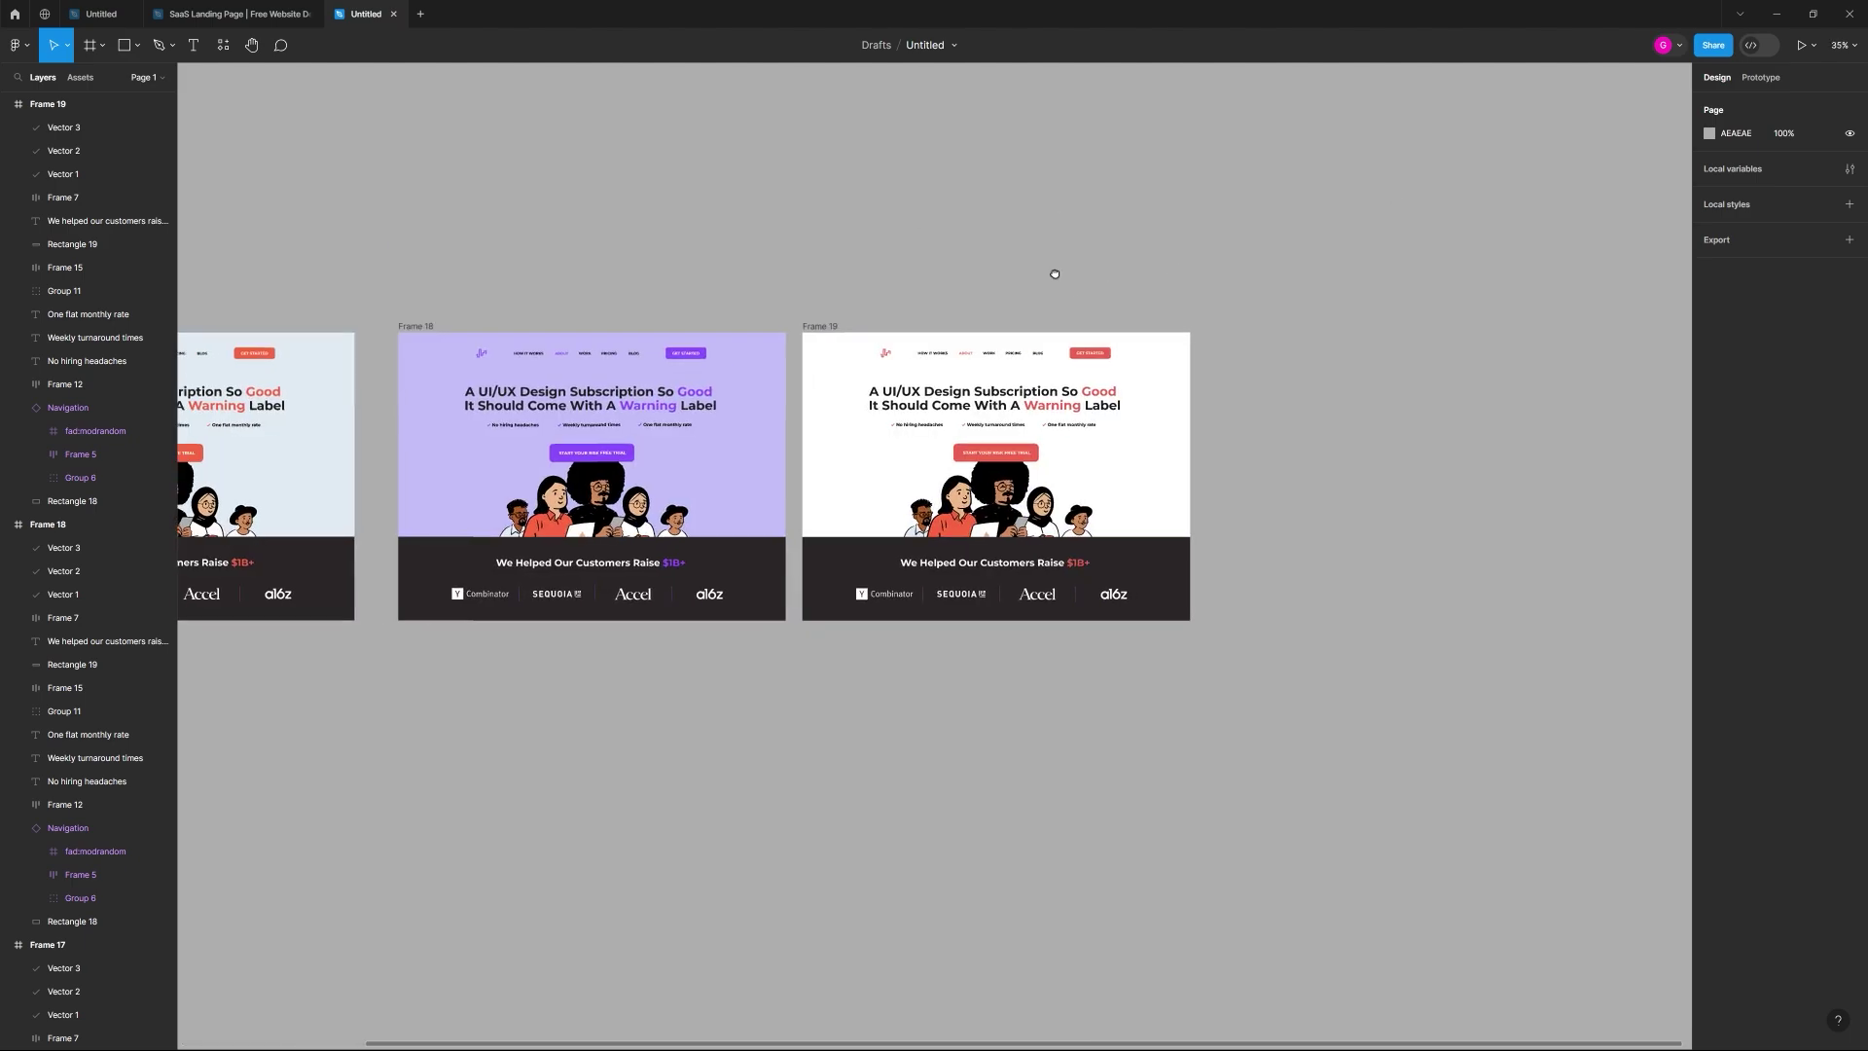
{"action": "scroll", "coordinate": [1086, 496], "scroll_direction": "up", "scroll_amount": 4}
{"action": "left_click", "coordinate": [1233, 622]}
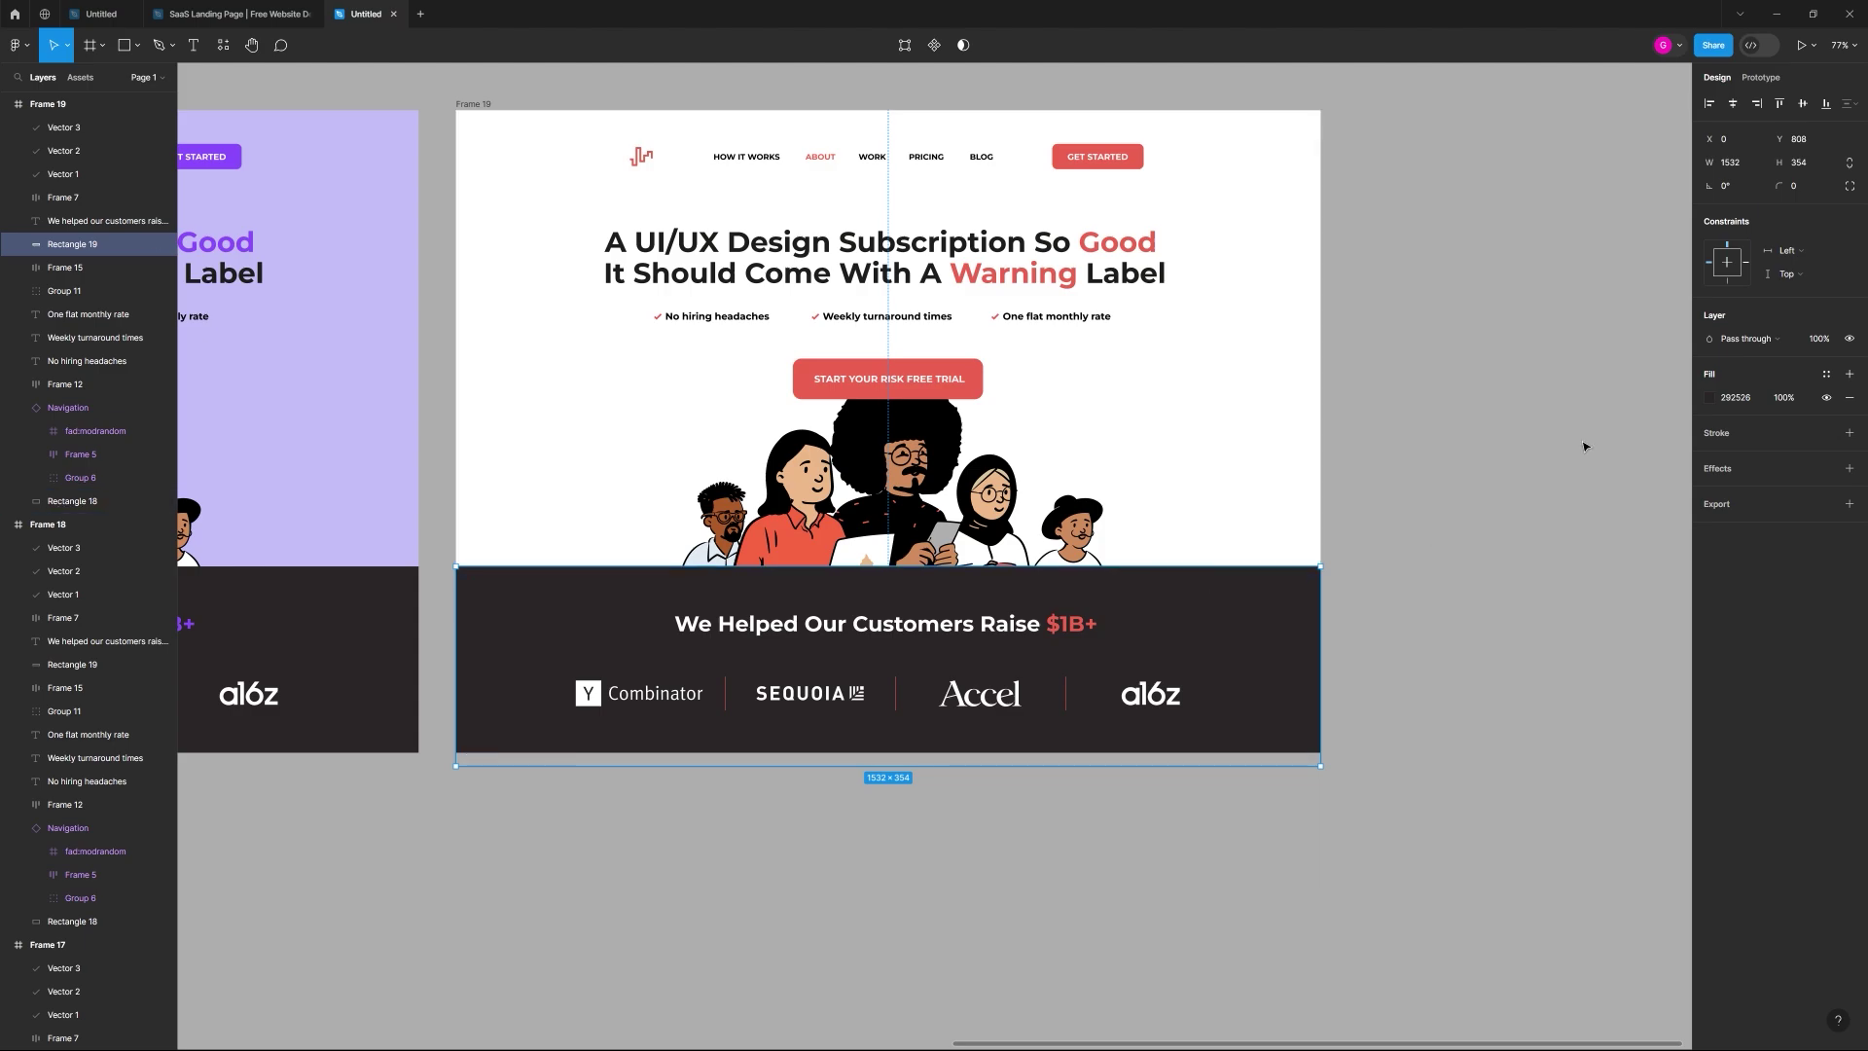
{"action": "left_click", "coordinate": [1709, 399]}
{"action": "left_click", "coordinate": [1538, 649]}
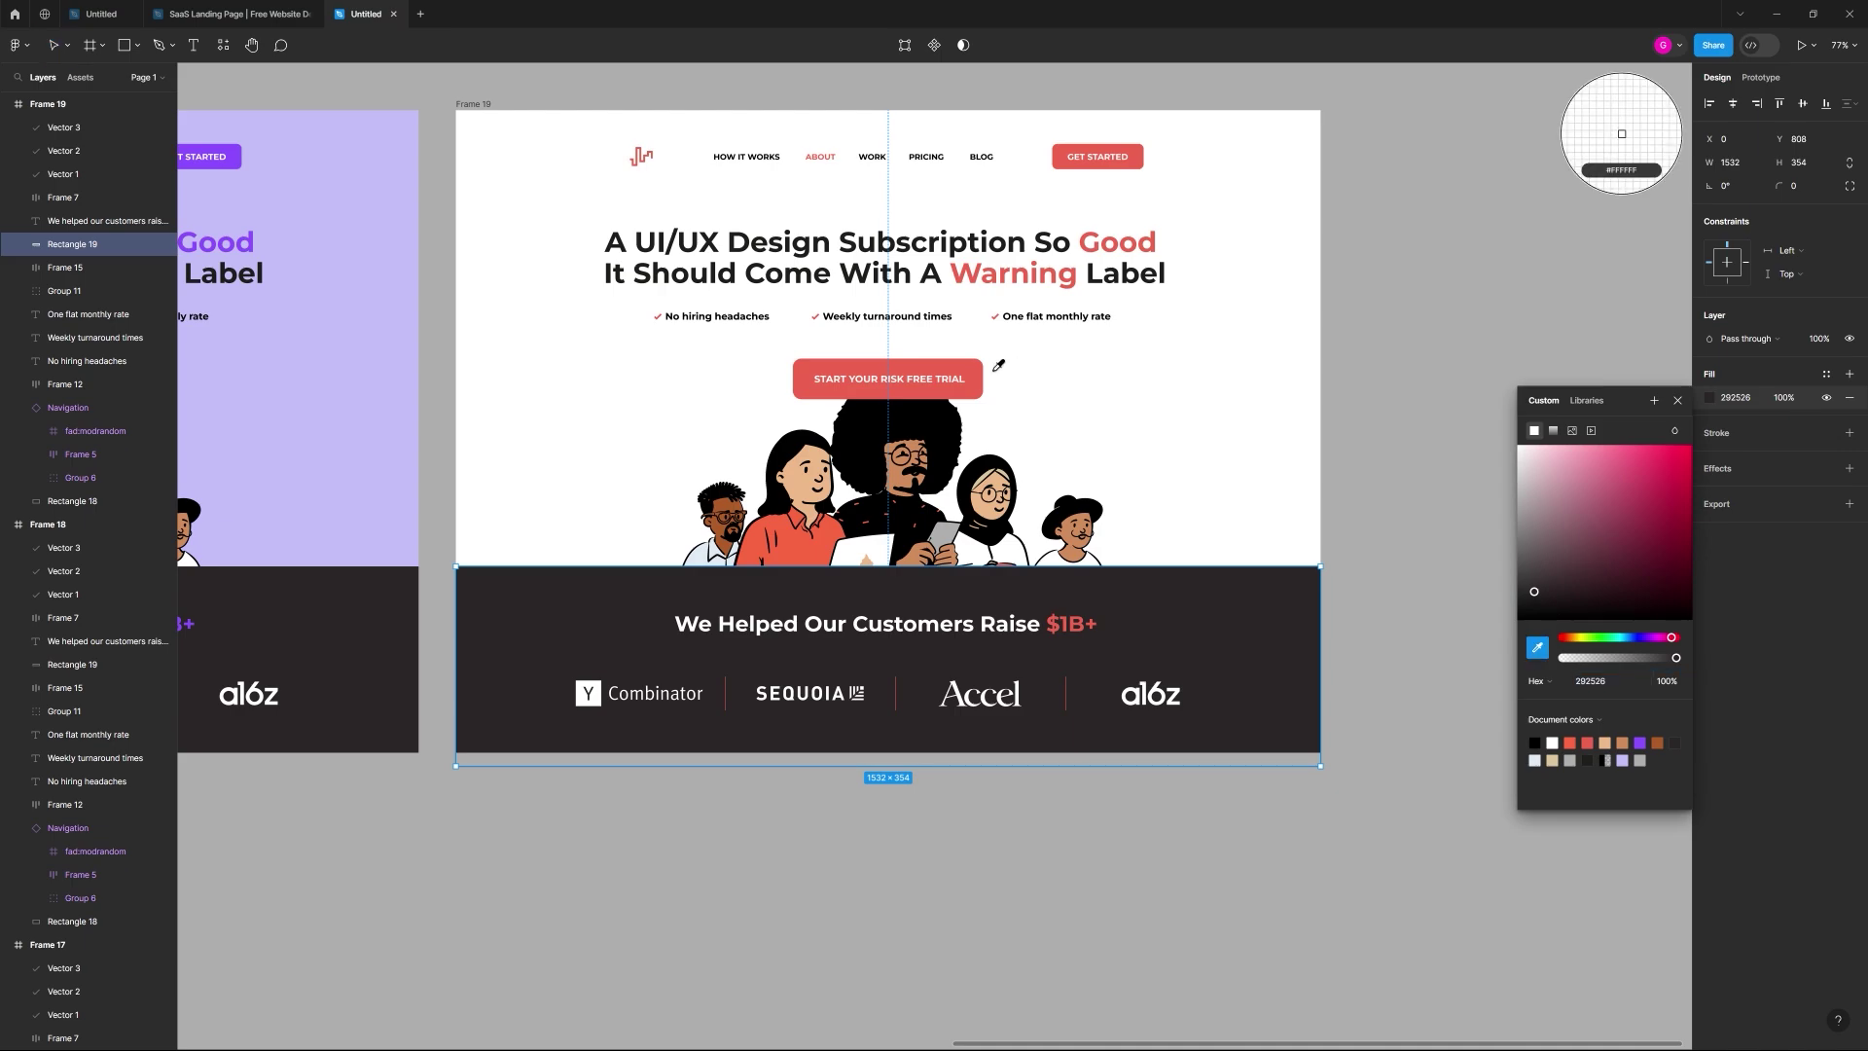
{"action": "left_click", "coordinate": [973, 379]}
{"action": "left_click", "coordinate": [1380, 447]}
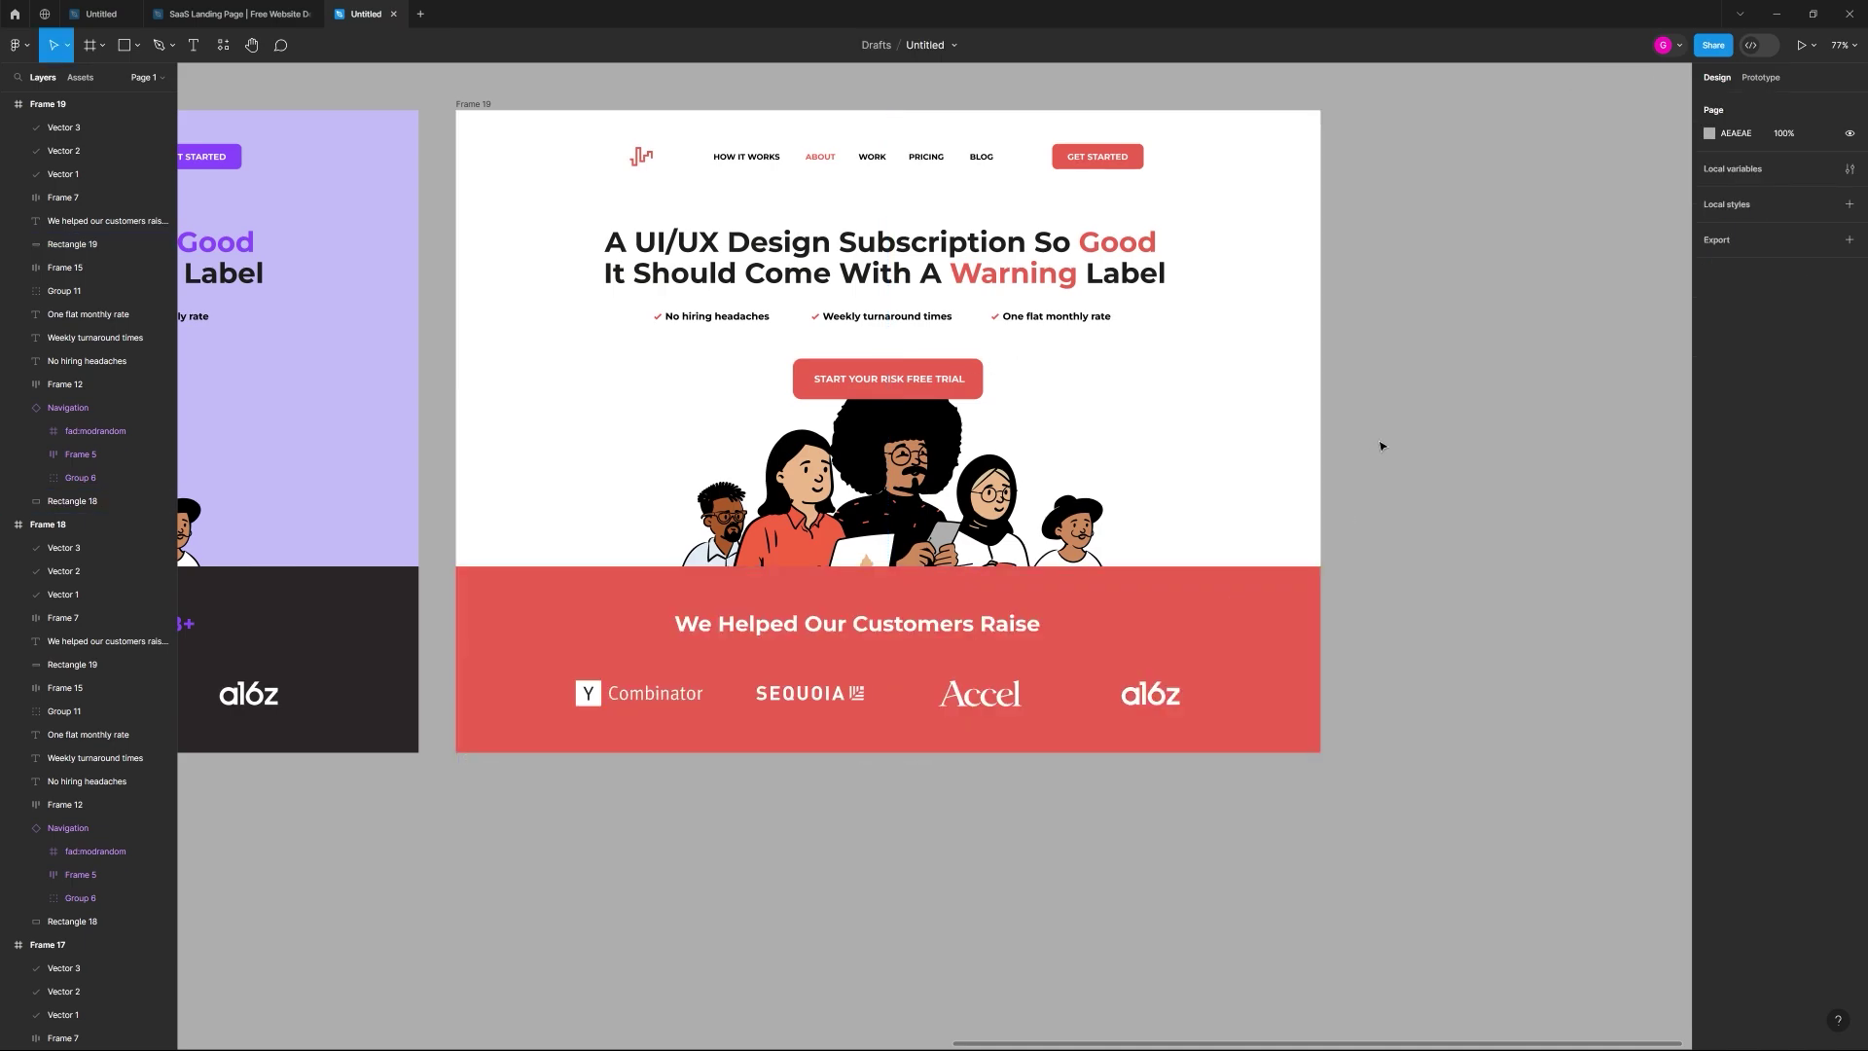
Step: Change the tomato-colored $1B+ text in Frame 19's bottom headline to white
{"action": "left_click", "coordinate": [1026, 630]}
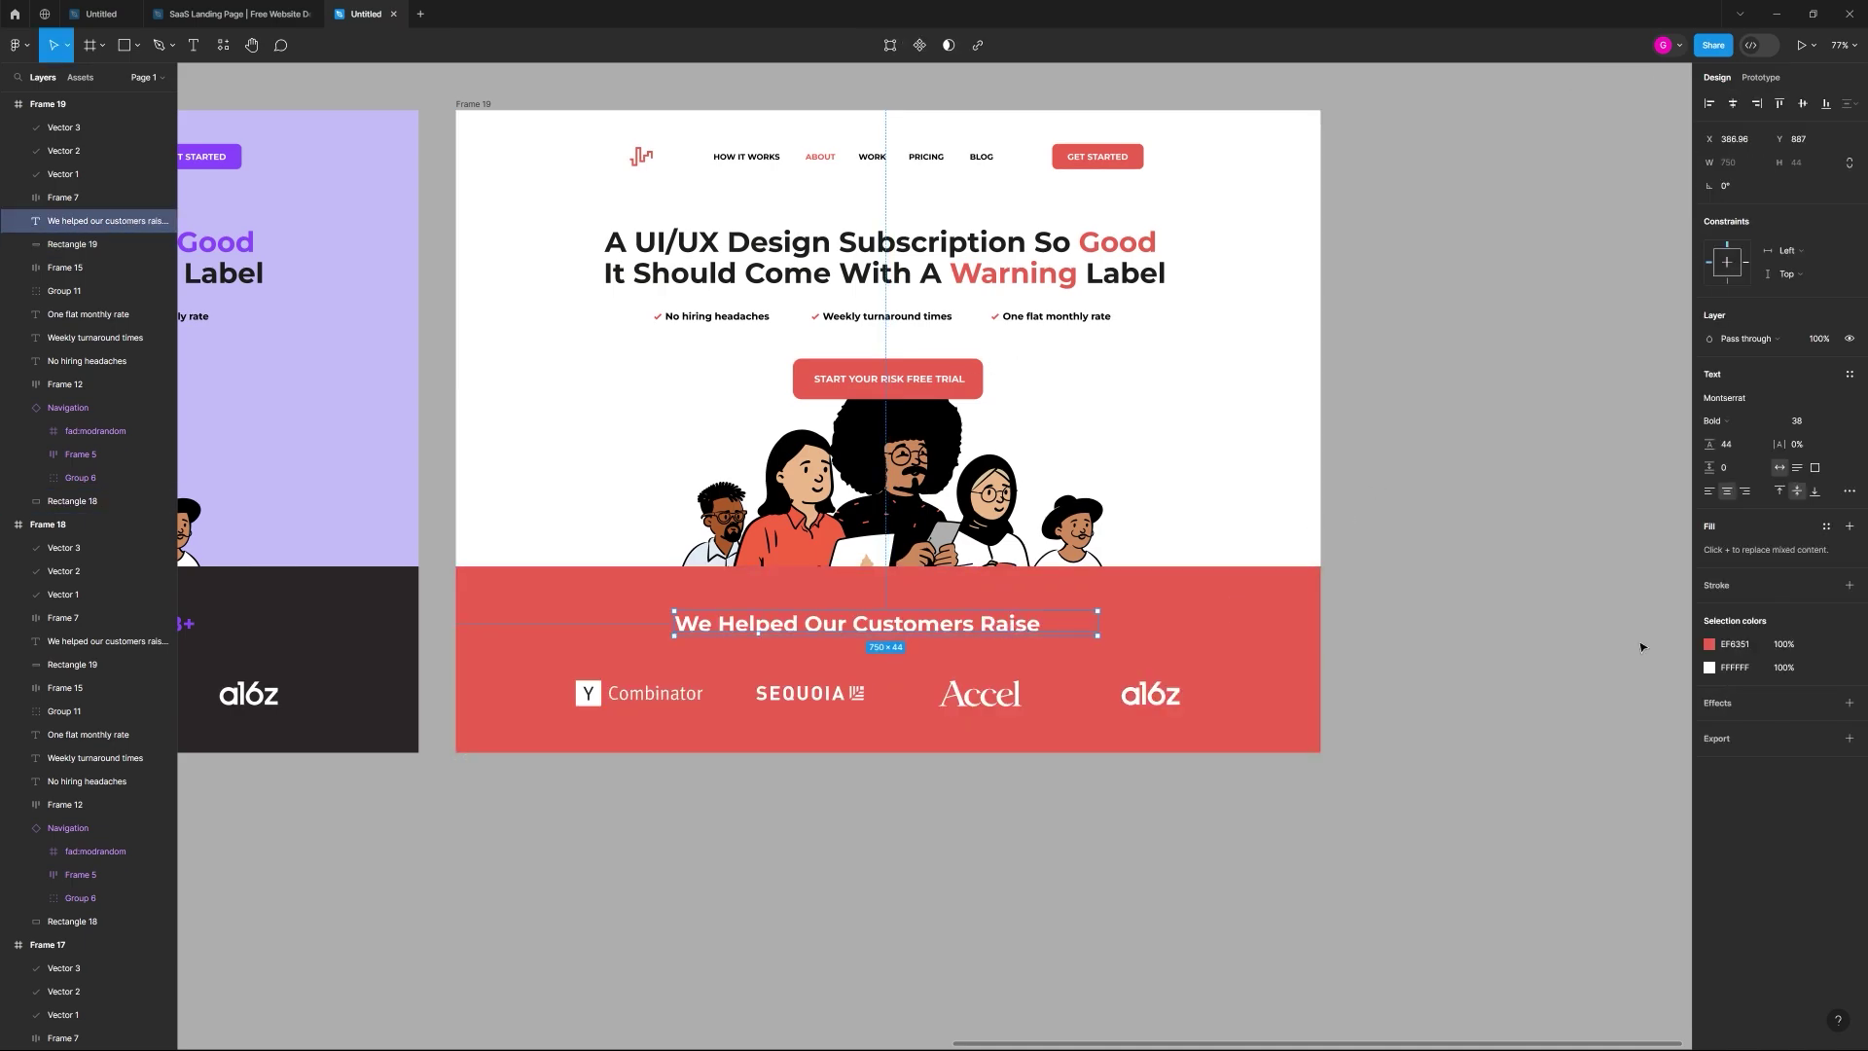
{"action": "left_click", "coordinate": [1710, 645]}
{"action": "left_click_drag", "start_coordinate": [1589, 730], "coordinate": [1376, 651]}
{"action": "left_click", "coordinate": [1376, 651]}
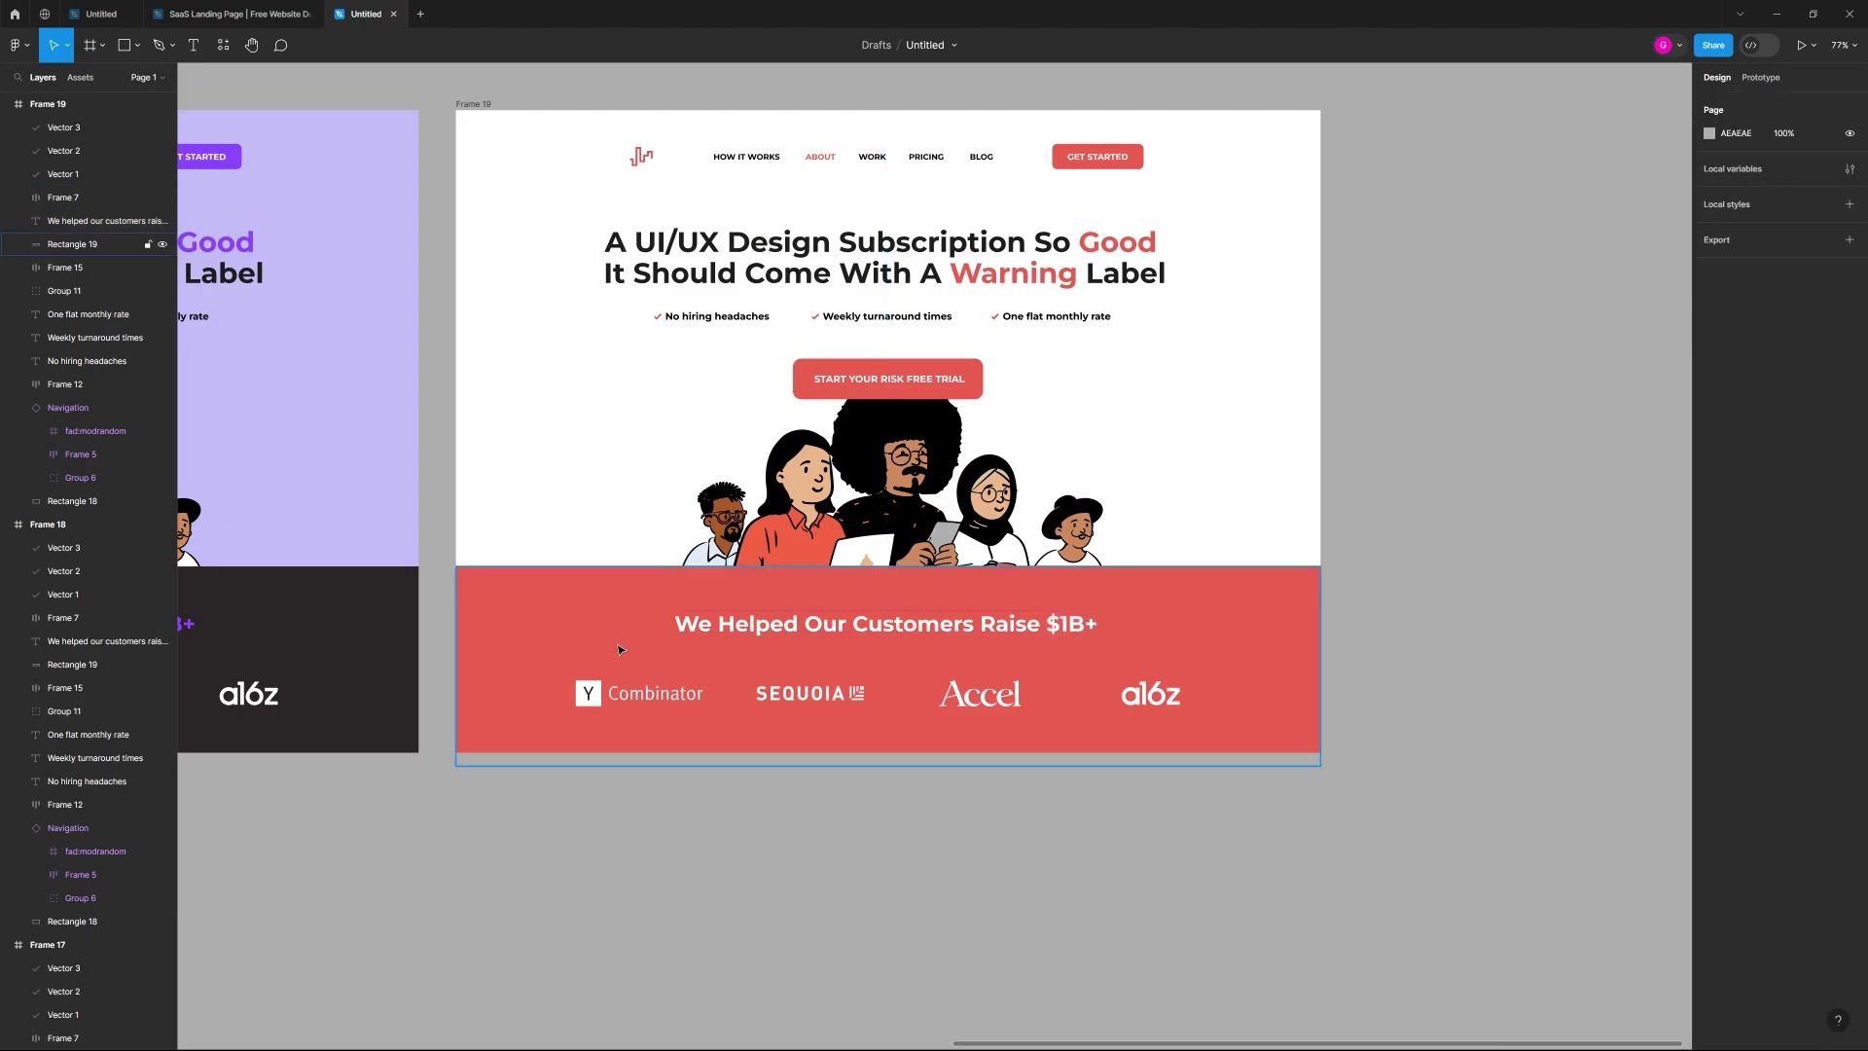
Step: Change the tomato divider lines between the customer logos in Frame 19 to white
{"action": "left_click", "coordinate": [1201, 698]}
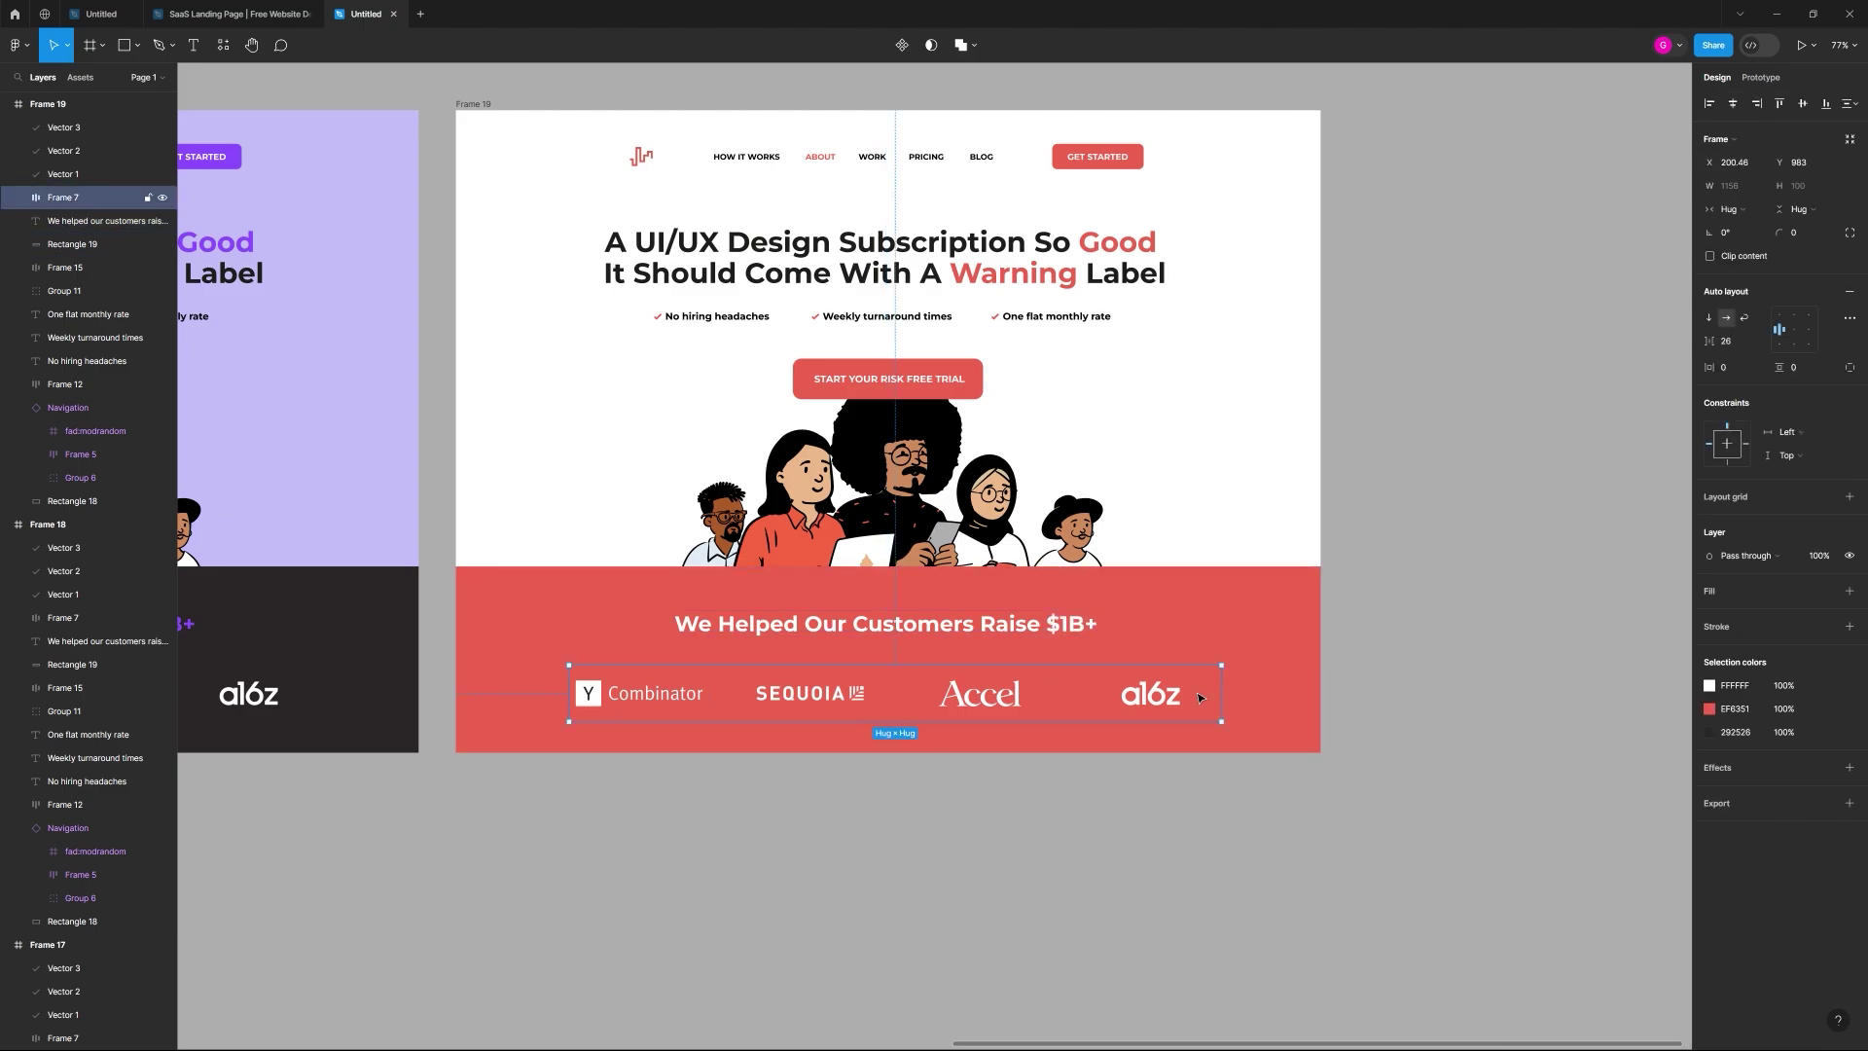
{"action": "left_click", "coordinate": [1709, 711]}
{"action": "left_click", "coordinate": [1514, 484]}
{"action": "scroll", "coordinate": [930, 329], "scroll_direction": "up", "scroll_amount": 3}
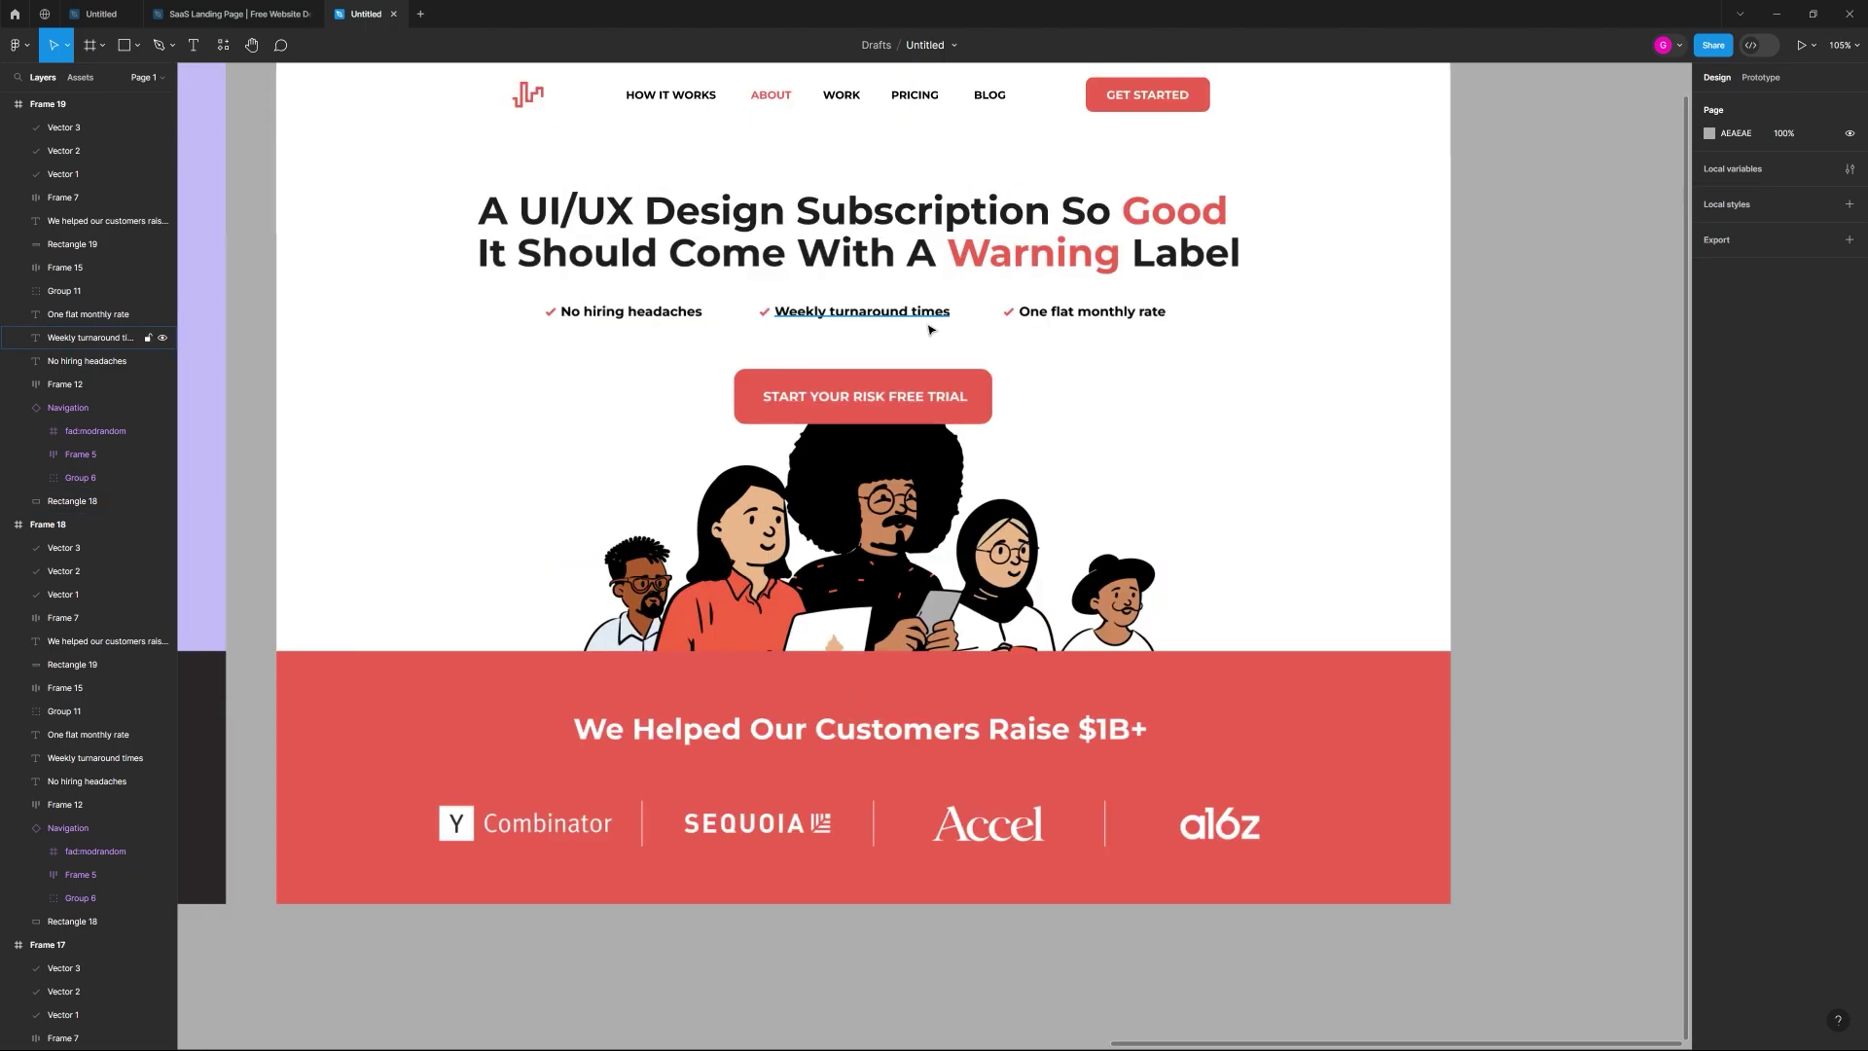
Step: Review Frame 19 next to Frame 18 and check the Coolors palette before returning to Figma
{"action": "scroll", "coordinate": [929, 329], "scroll_direction": "down", "scroll_amount": 6}
{"action": "left_click_drag", "start_coordinate": [1226, 596], "coordinate": [811, 586]}
{"action": "scroll", "coordinate": [763, 365], "scroll_direction": "up", "scroll_amount": 4}
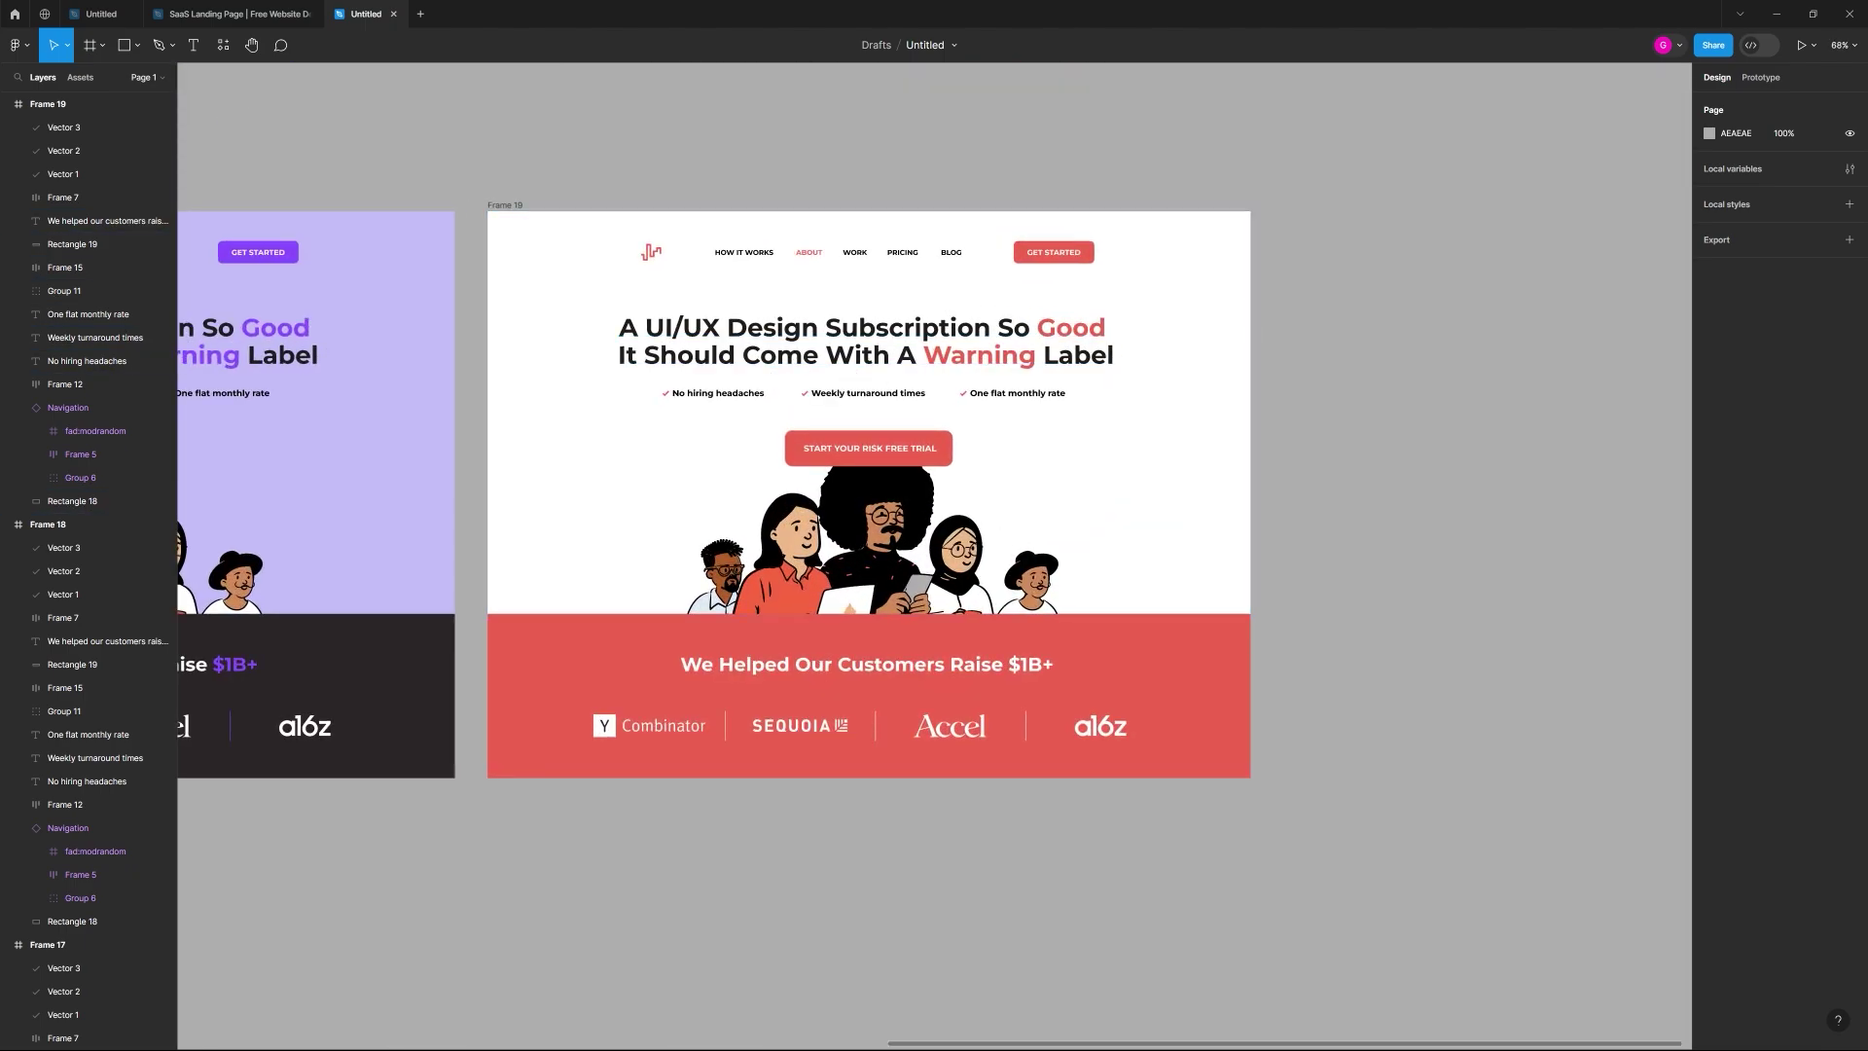
{"action": "key", "text": "alt+Tab"}
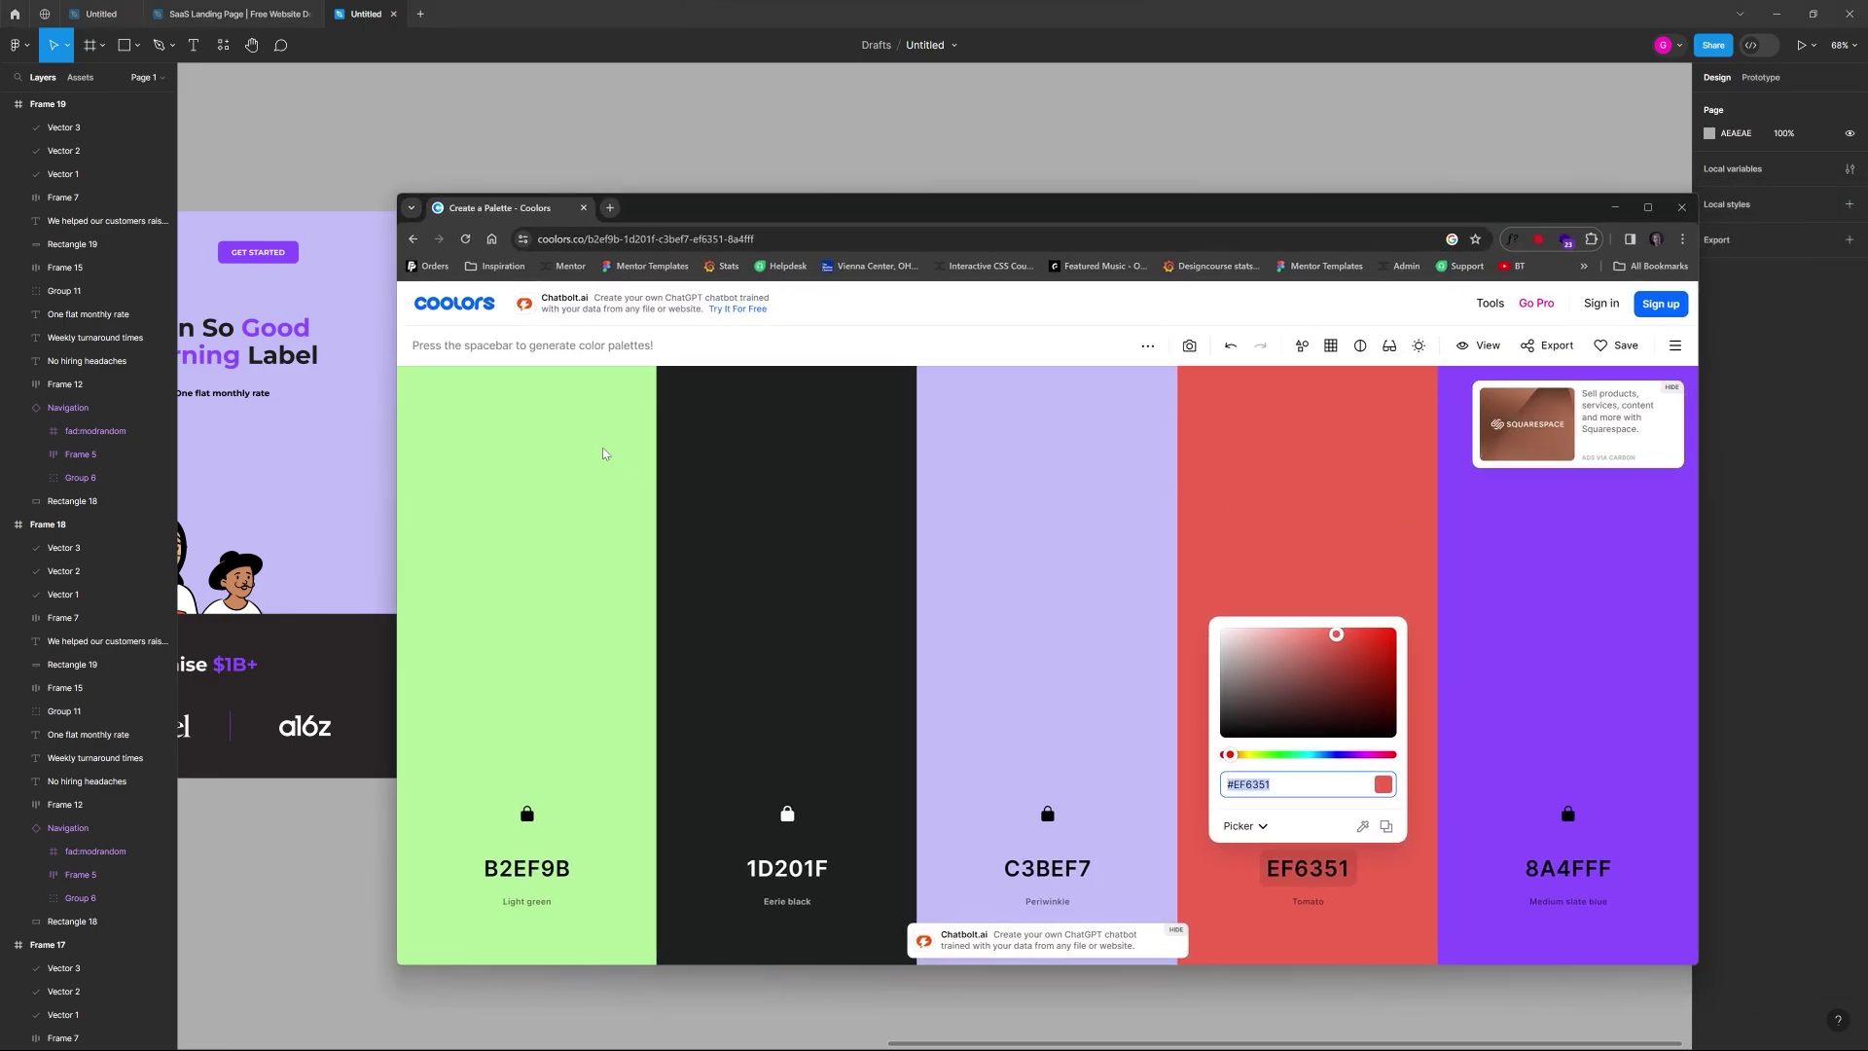
{"action": "key", "text": "alt+Tab"}
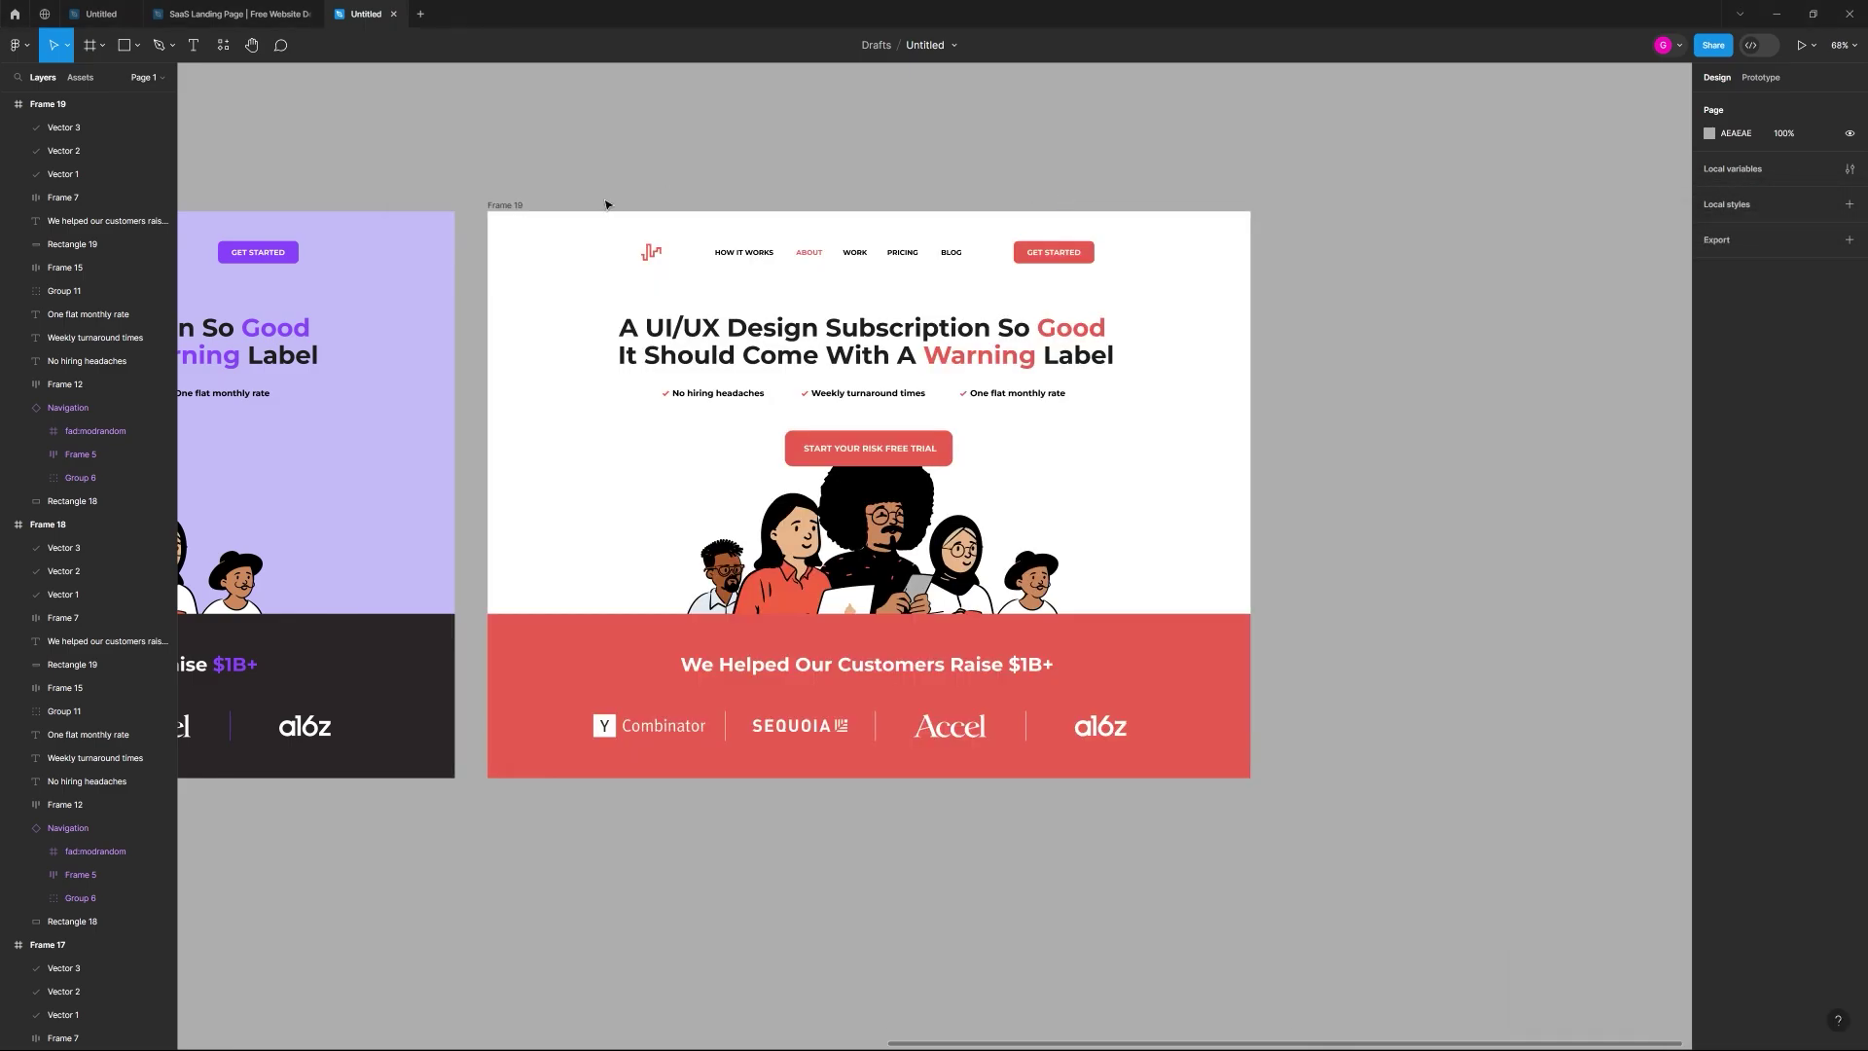
Step: Duplicate the violet Frame 18 and place the copy beside Frame 19
{"action": "scroll", "coordinate": [609, 204], "scroll_direction": "down", "scroll_amount": 3}
{"action": "scroll", "coordinate": [385, 173], "scroll_direction": "down", "scroll_amount": 1}
{"action": "left_click_drag", "start_coordinate": [397, 163], "coordinate": [506, 179]}
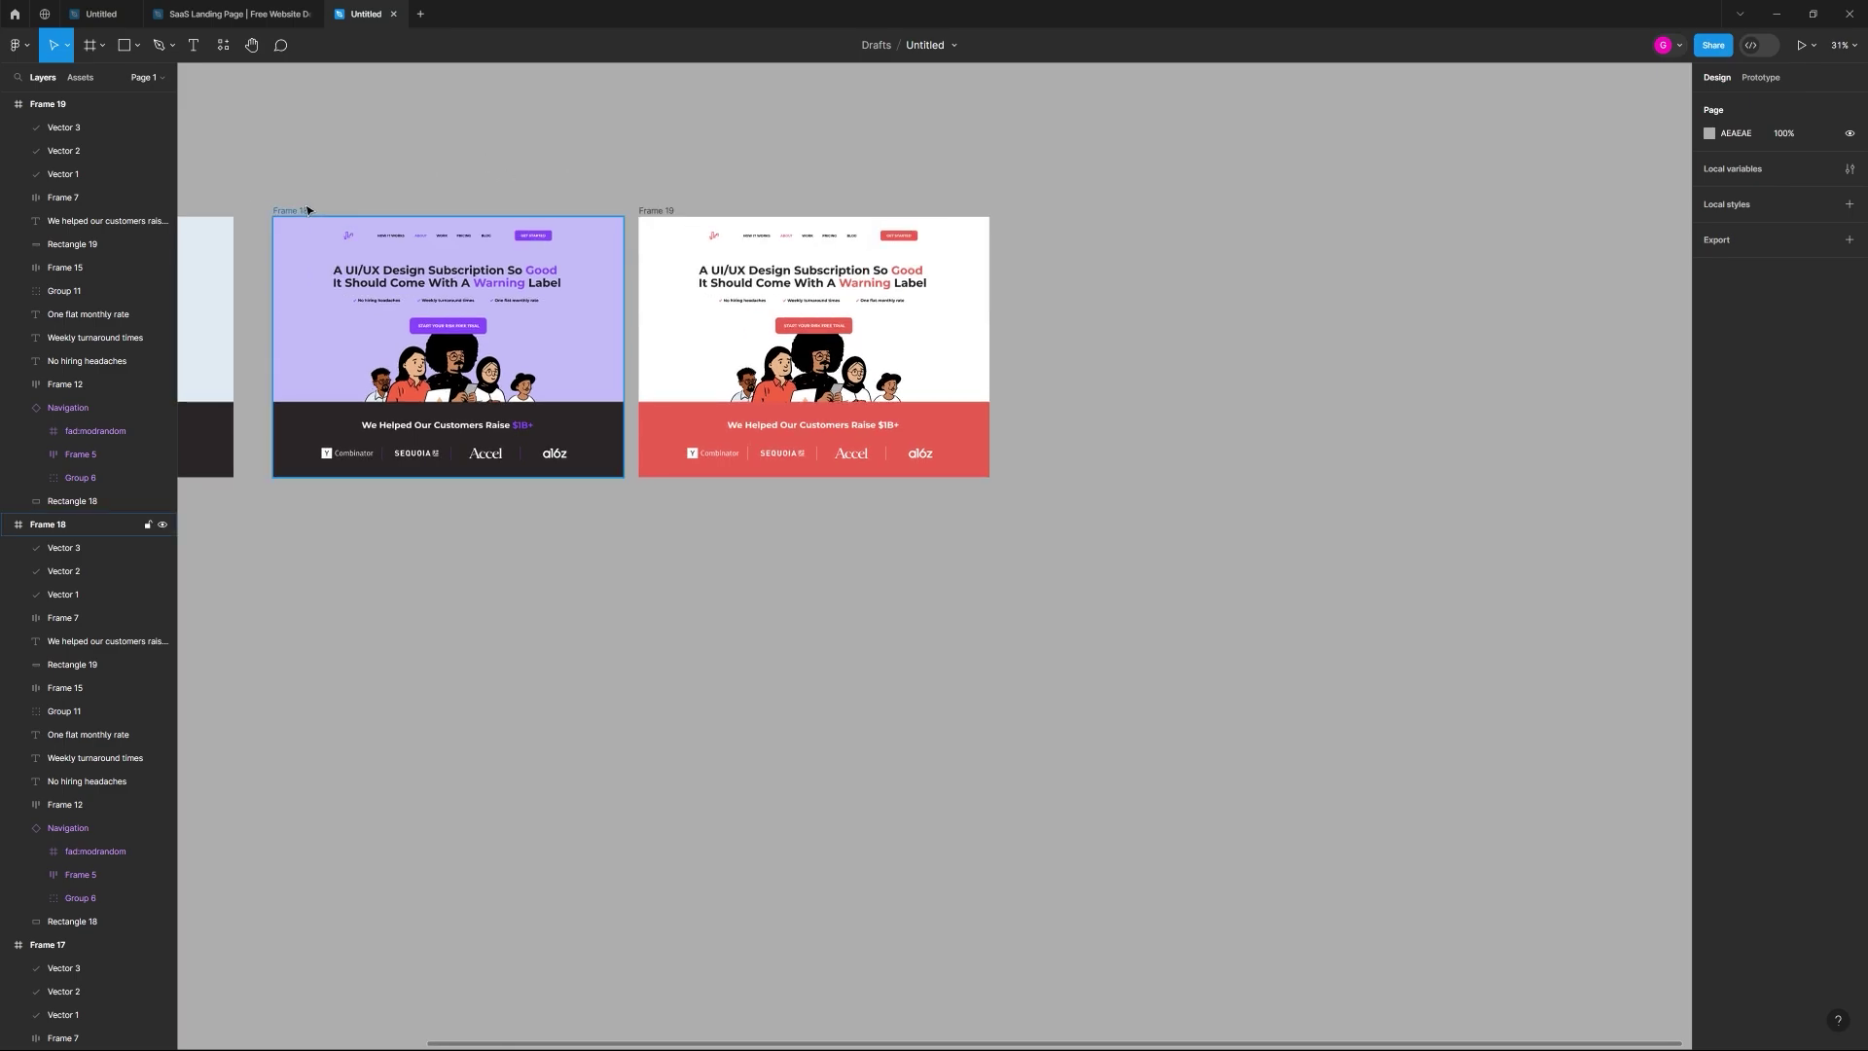
{"action": "left_click_drag", "start_coordinate": [305, 211], "coordinate": [1052, 213], "text": "alt"}
{"action": "left_click", "coordinate": [1169, 174]}
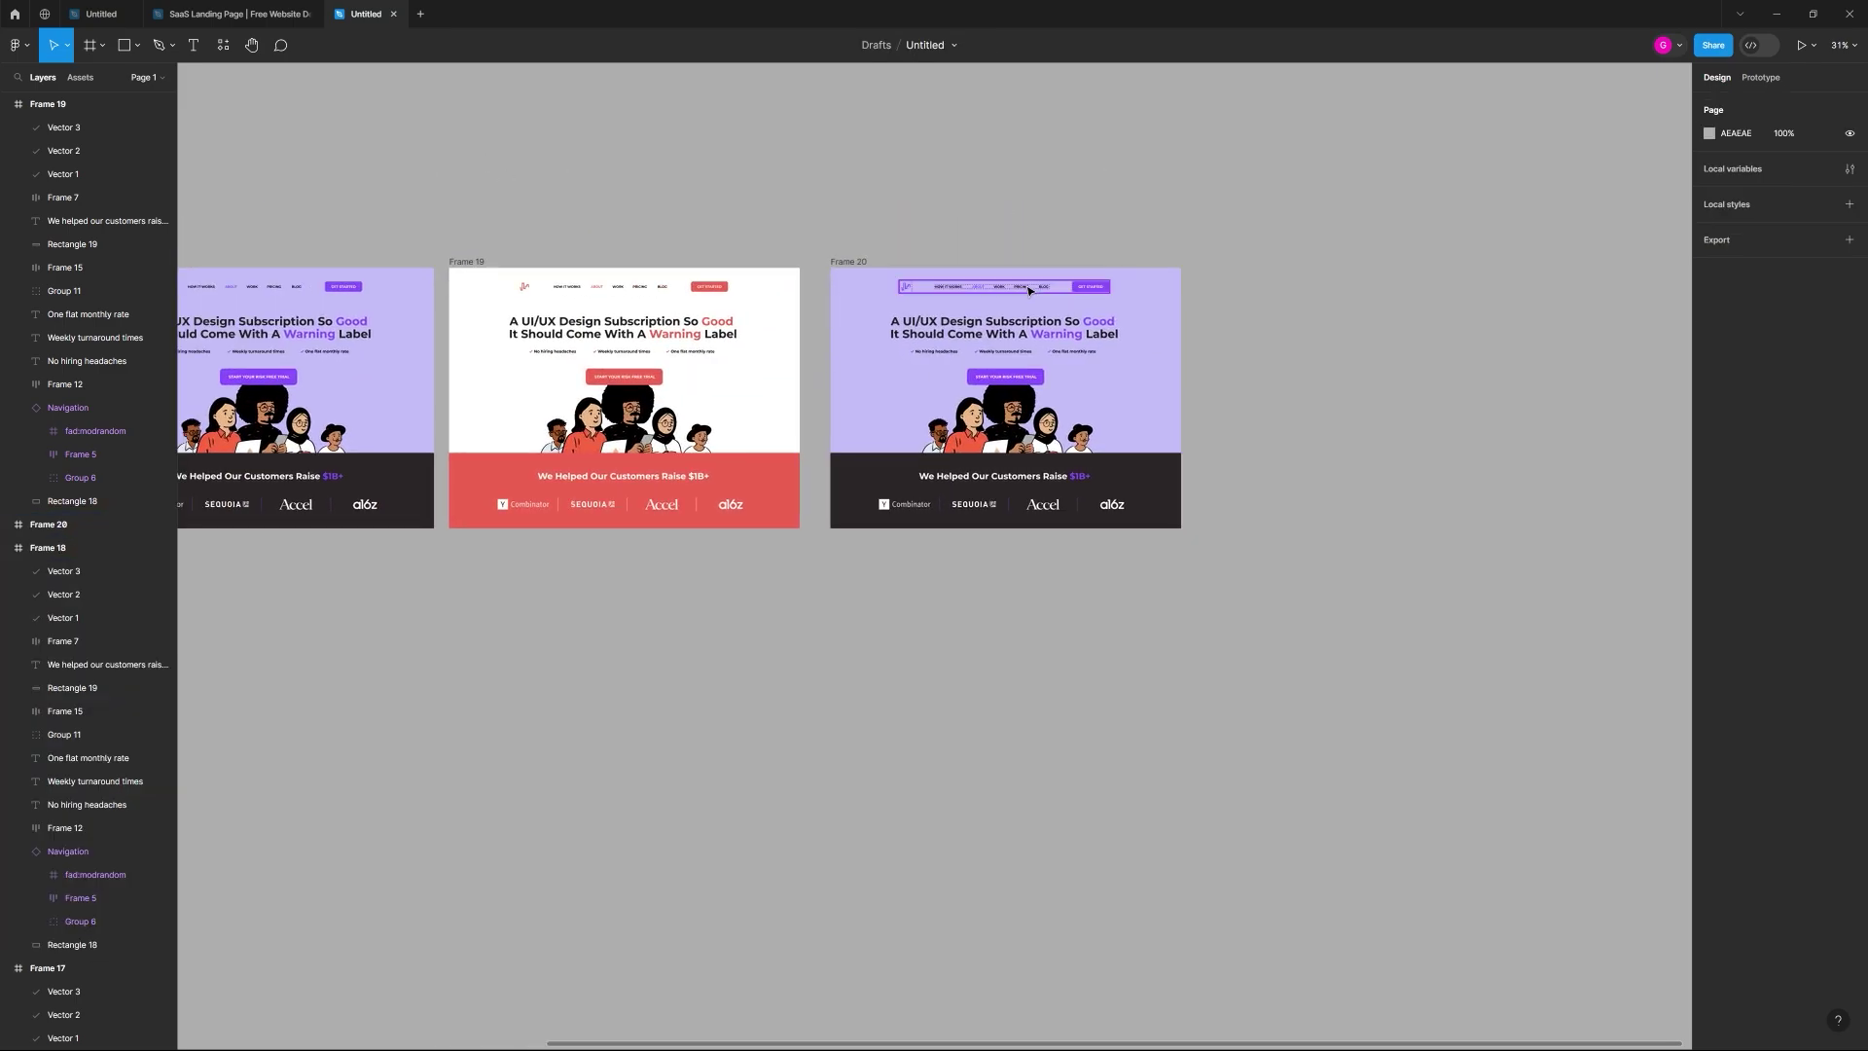
Step: Switch to the Coolors palette, copy the light green hex code B2EF9B, and return to Figma
{"action": "scroll", "coordinate": [1352, 187], "scroll_direction": "up", "scroll_amount": 5}
{"action": "key", "text": "alt+Tab"}
{"action": "left_click_drag", "start_coordinate": [764, 311], "coordinate": [725, 234]}
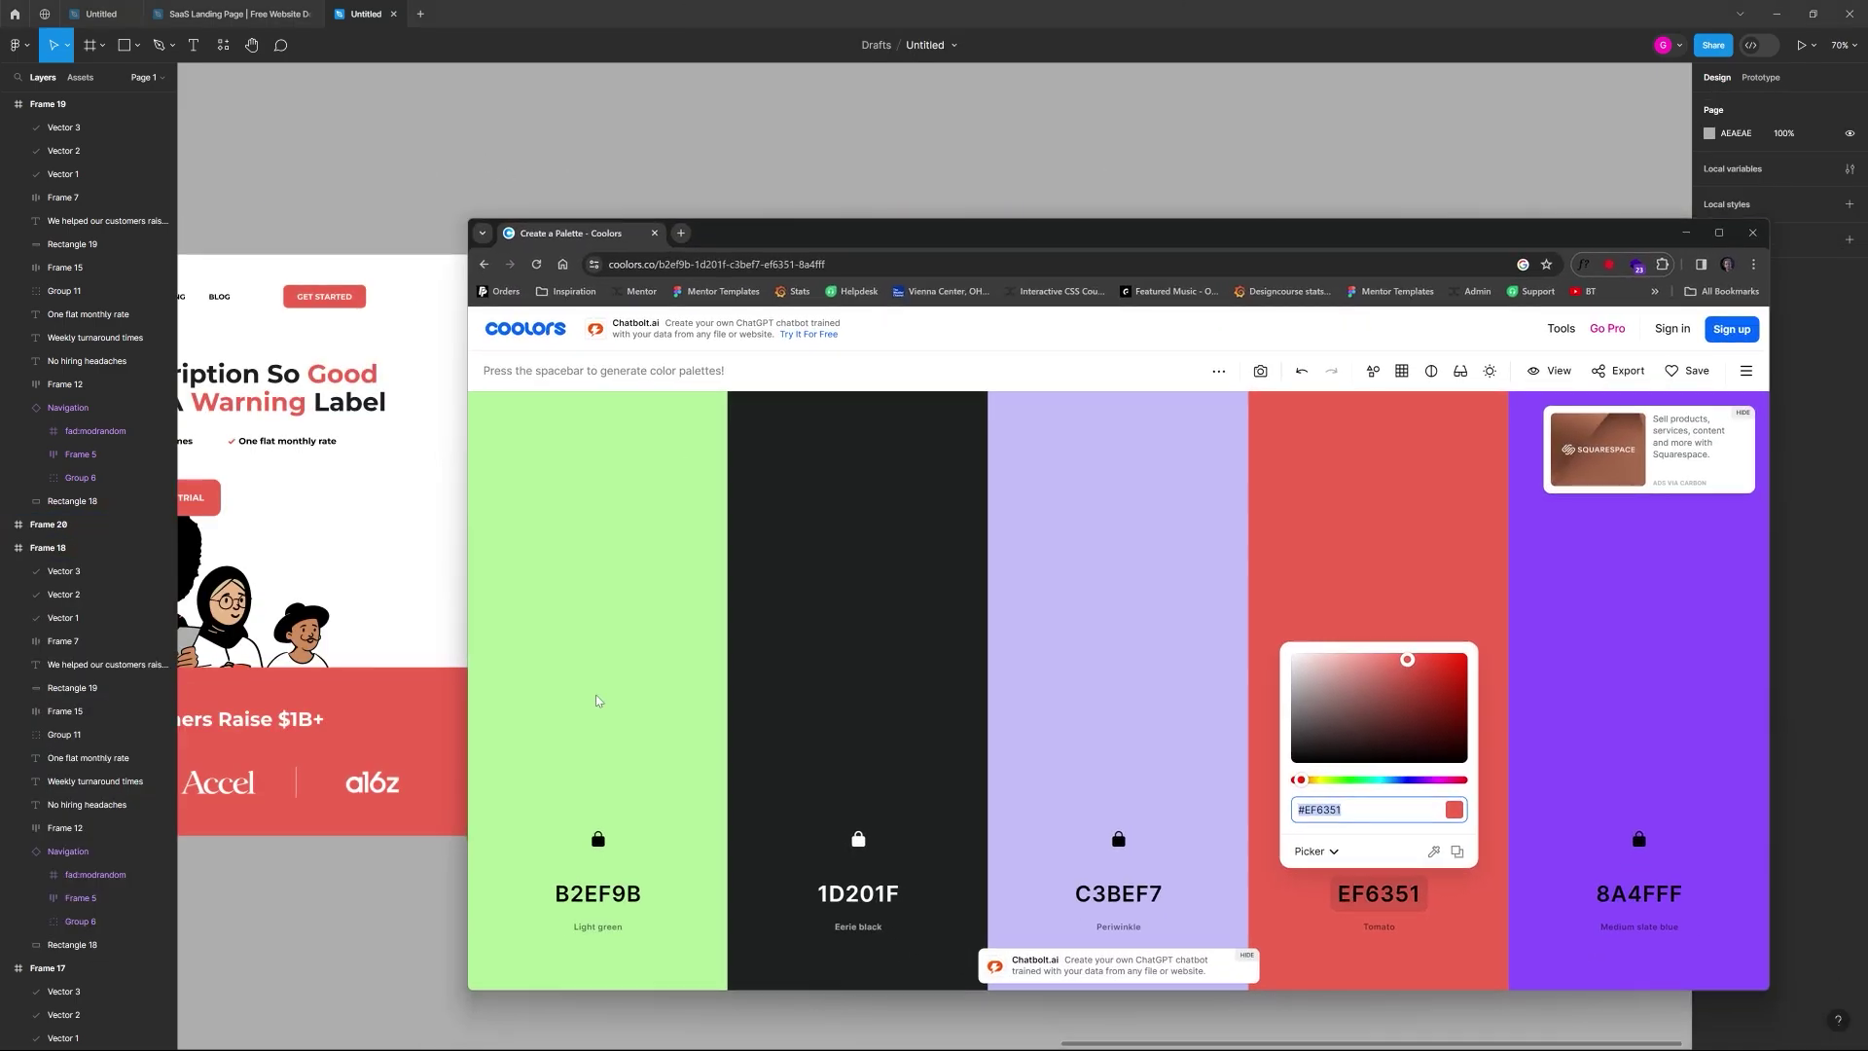
{"action": "left_click", "coordinate": [597, 856]}
{"action": "left_click", "coordinate": [589, 890]}
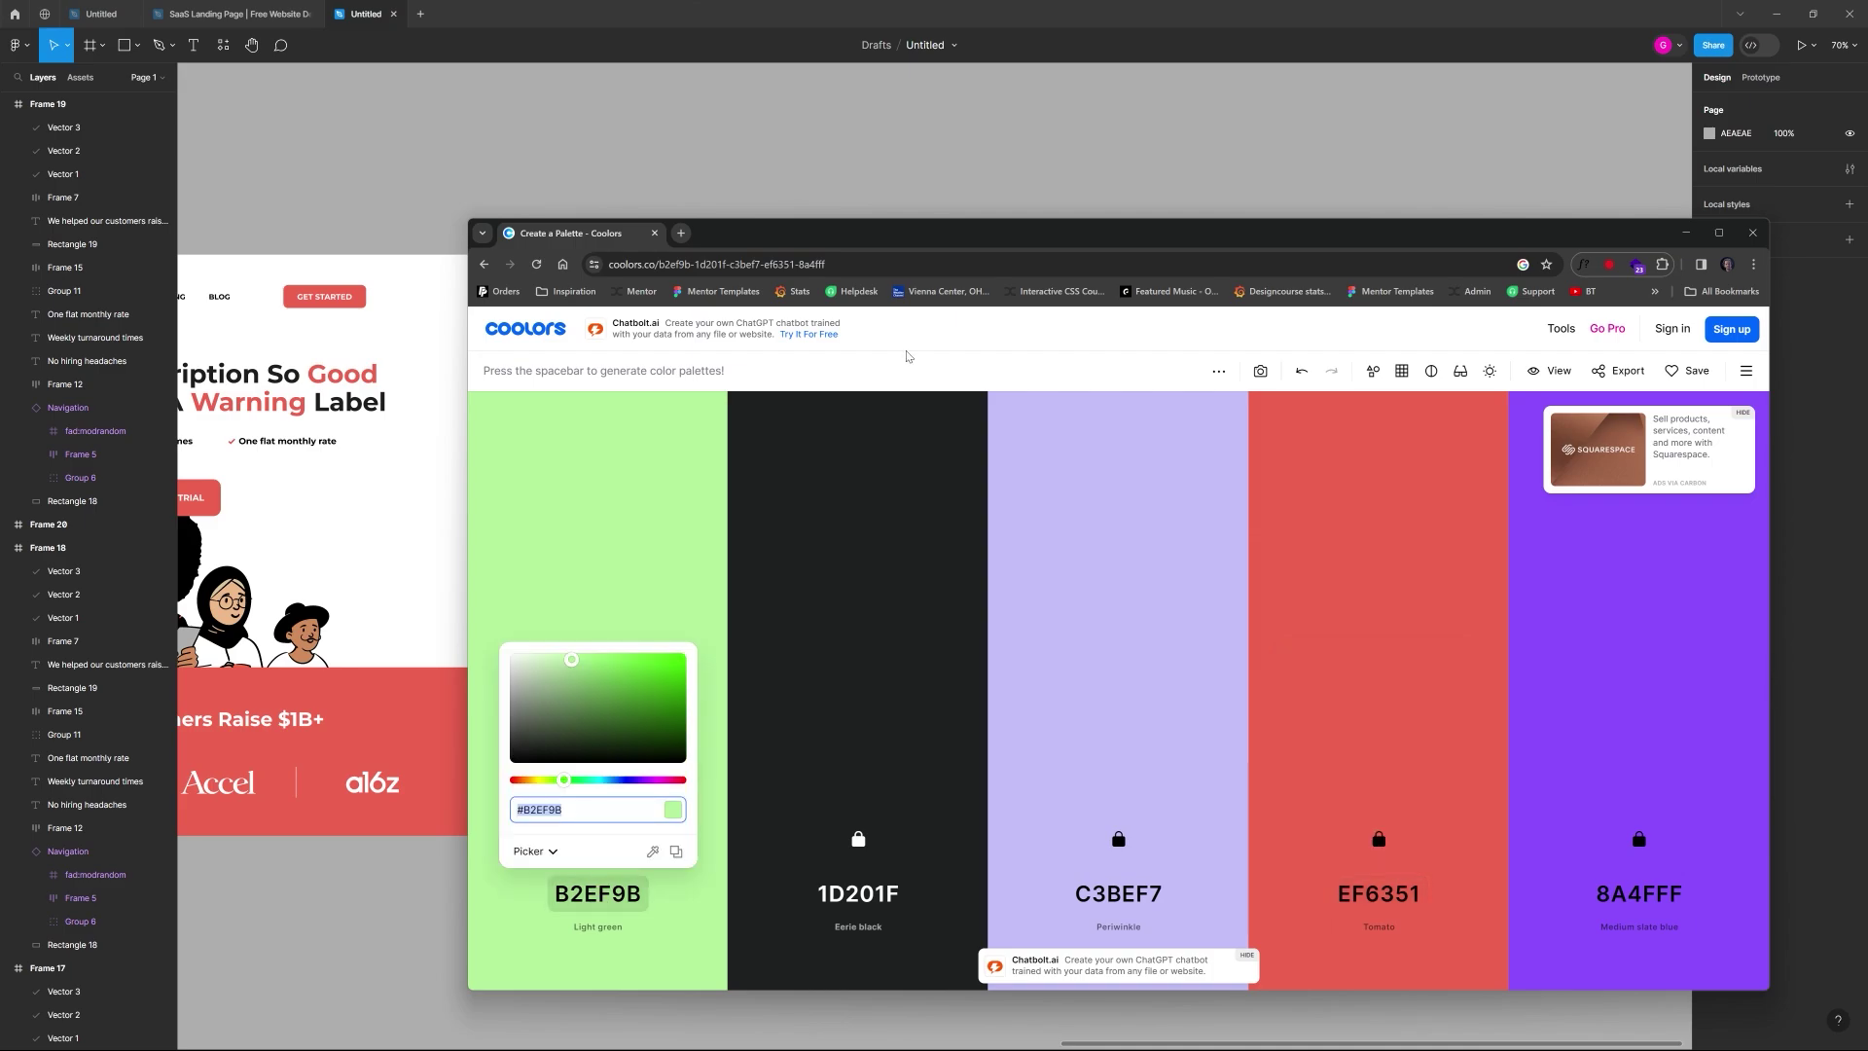
{"action": "left_click_drag", "start_coordinate": [871, 245], "coordinate": [1420, 288]}
{"action": "key", "text": "alt+Tab"}
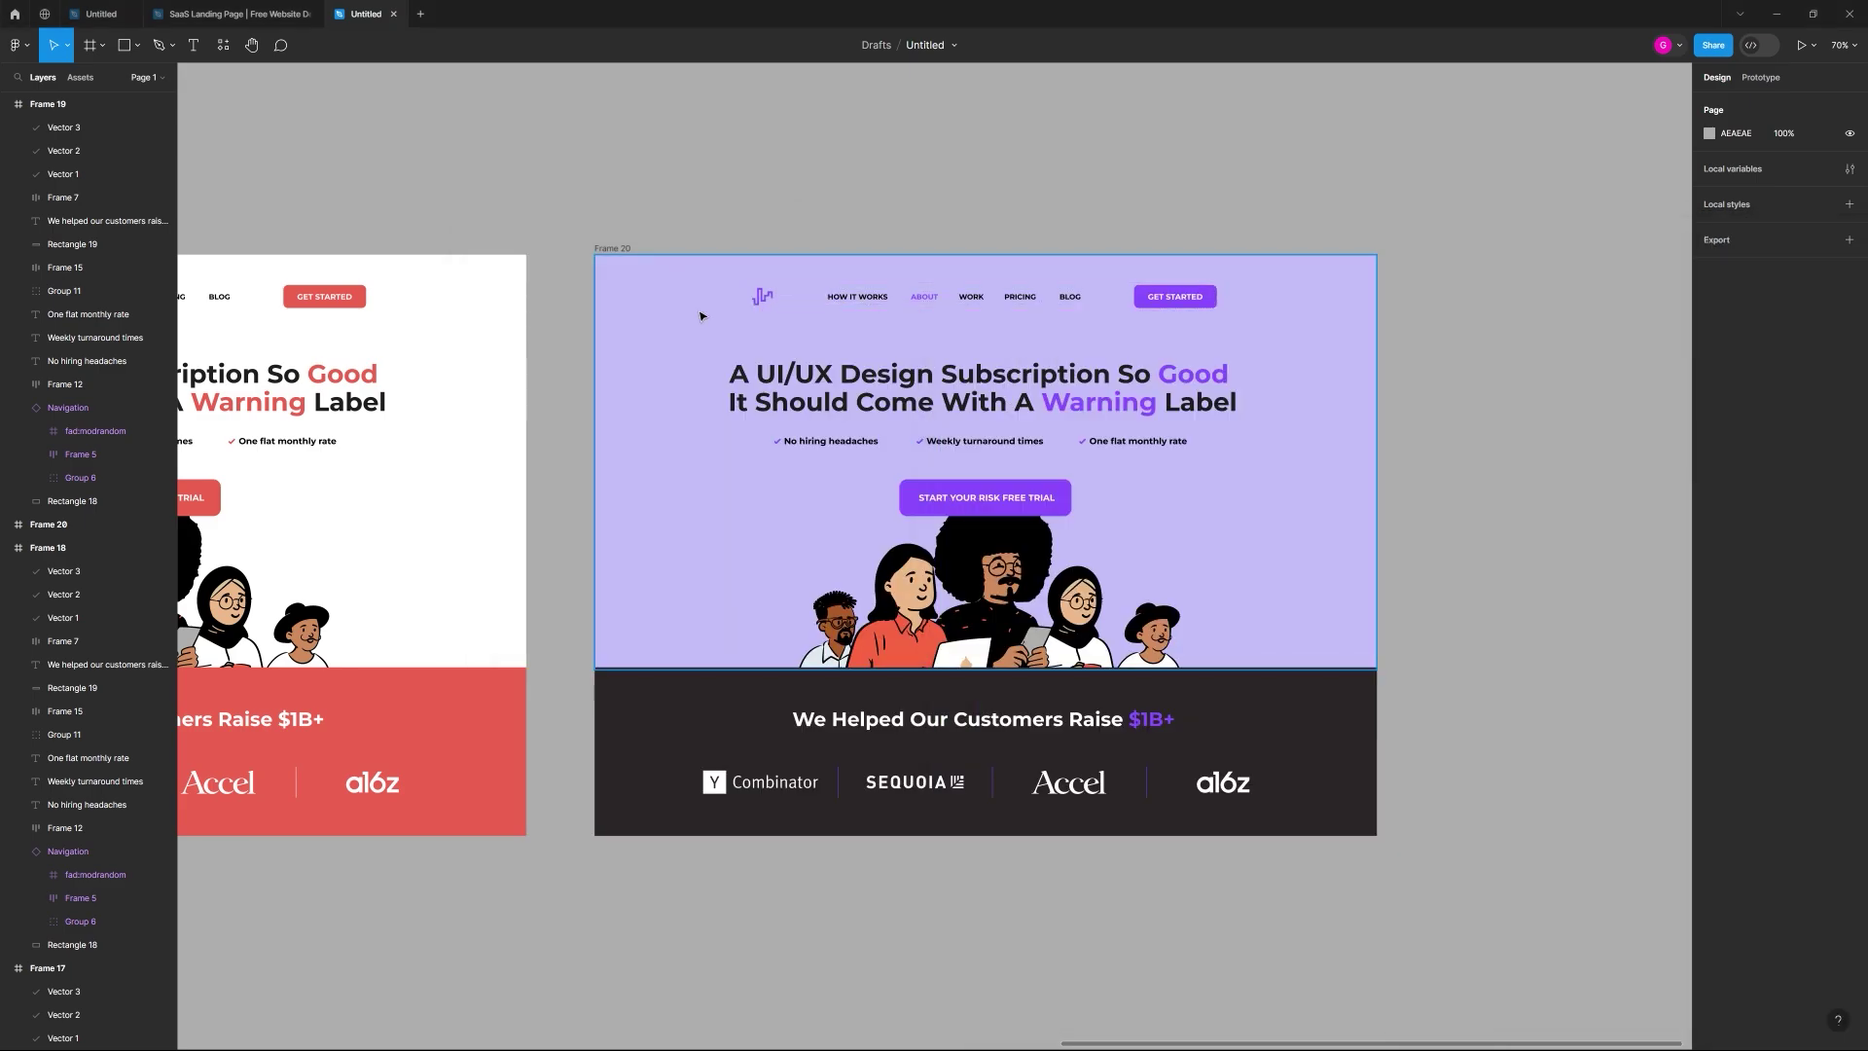
Step: Fill Frame 20's periwinkle hero background rectangle with light green B2EF9B
{"action": "left_click", "coordinate": [1313, 331]}
{"action": "left_click", "coordinate": [1737, 398]}
{"action": "key", "text": "Return"}
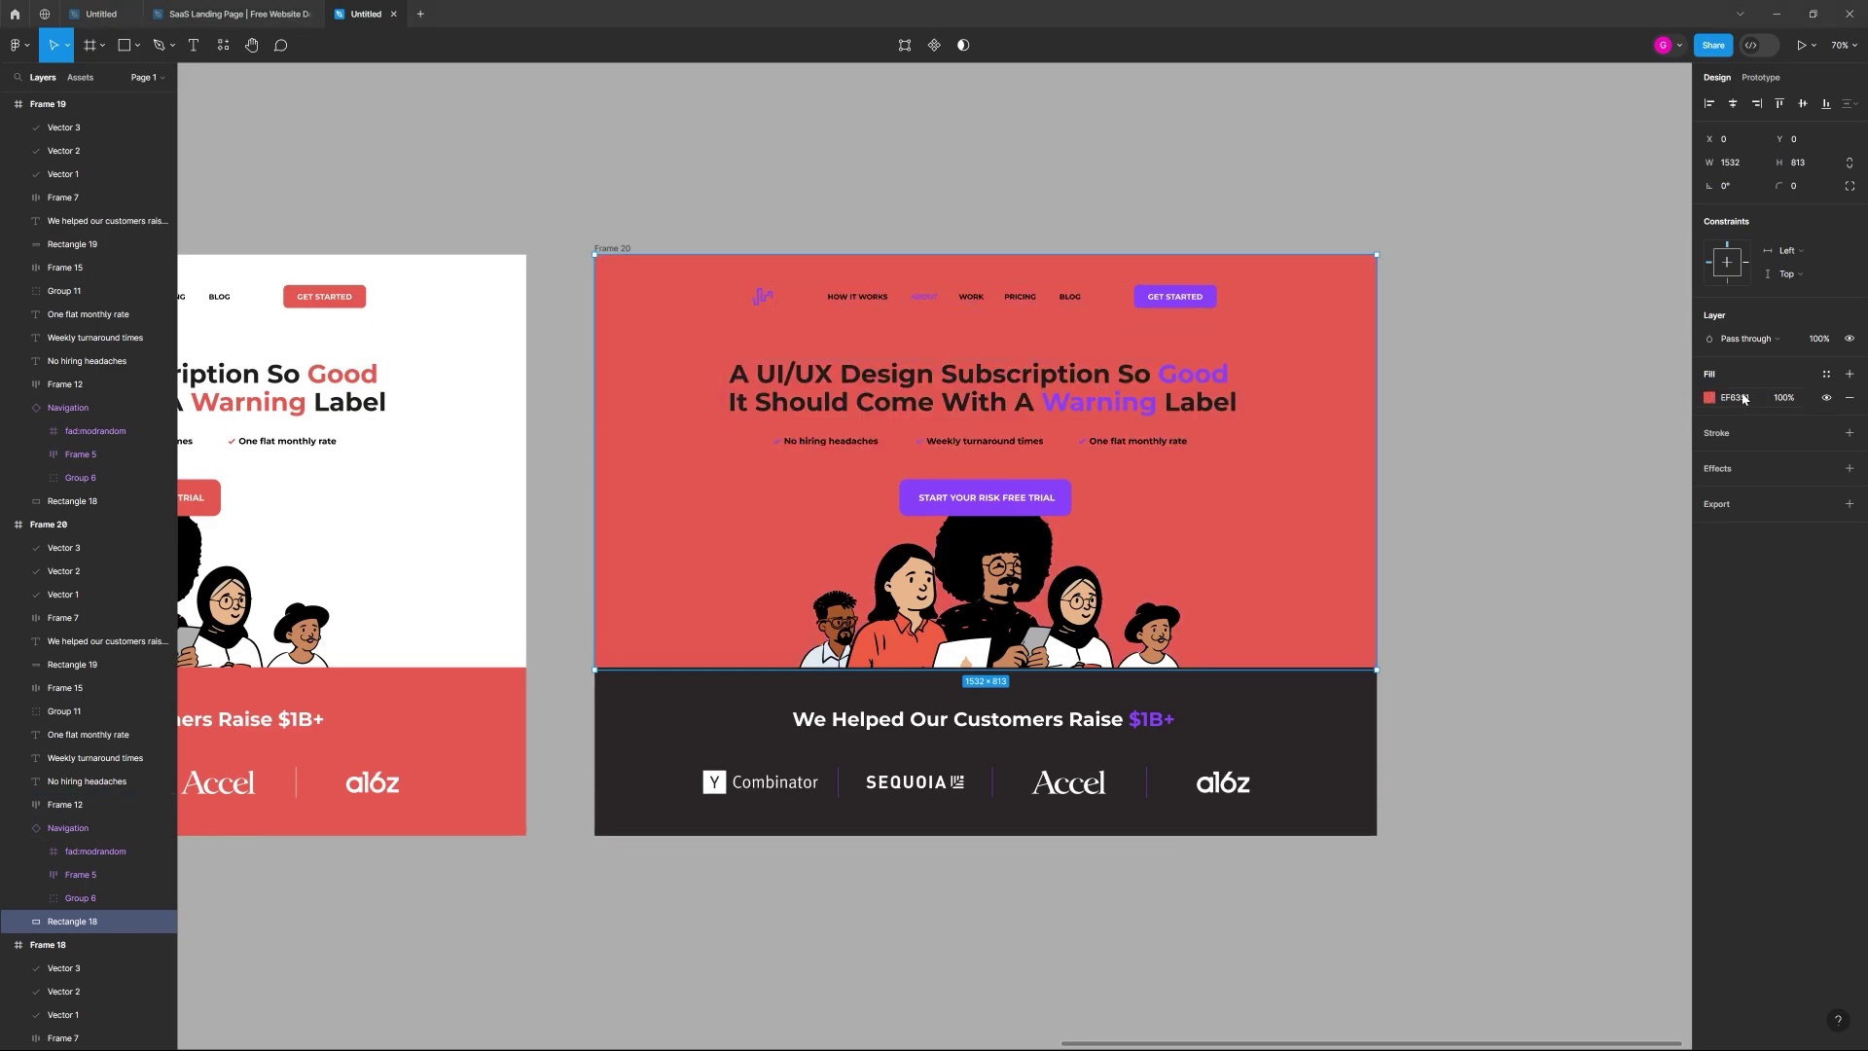
{"action": "key", "text": "Return"}
{"action": "left_click", "coordinate": [1144, 231]}
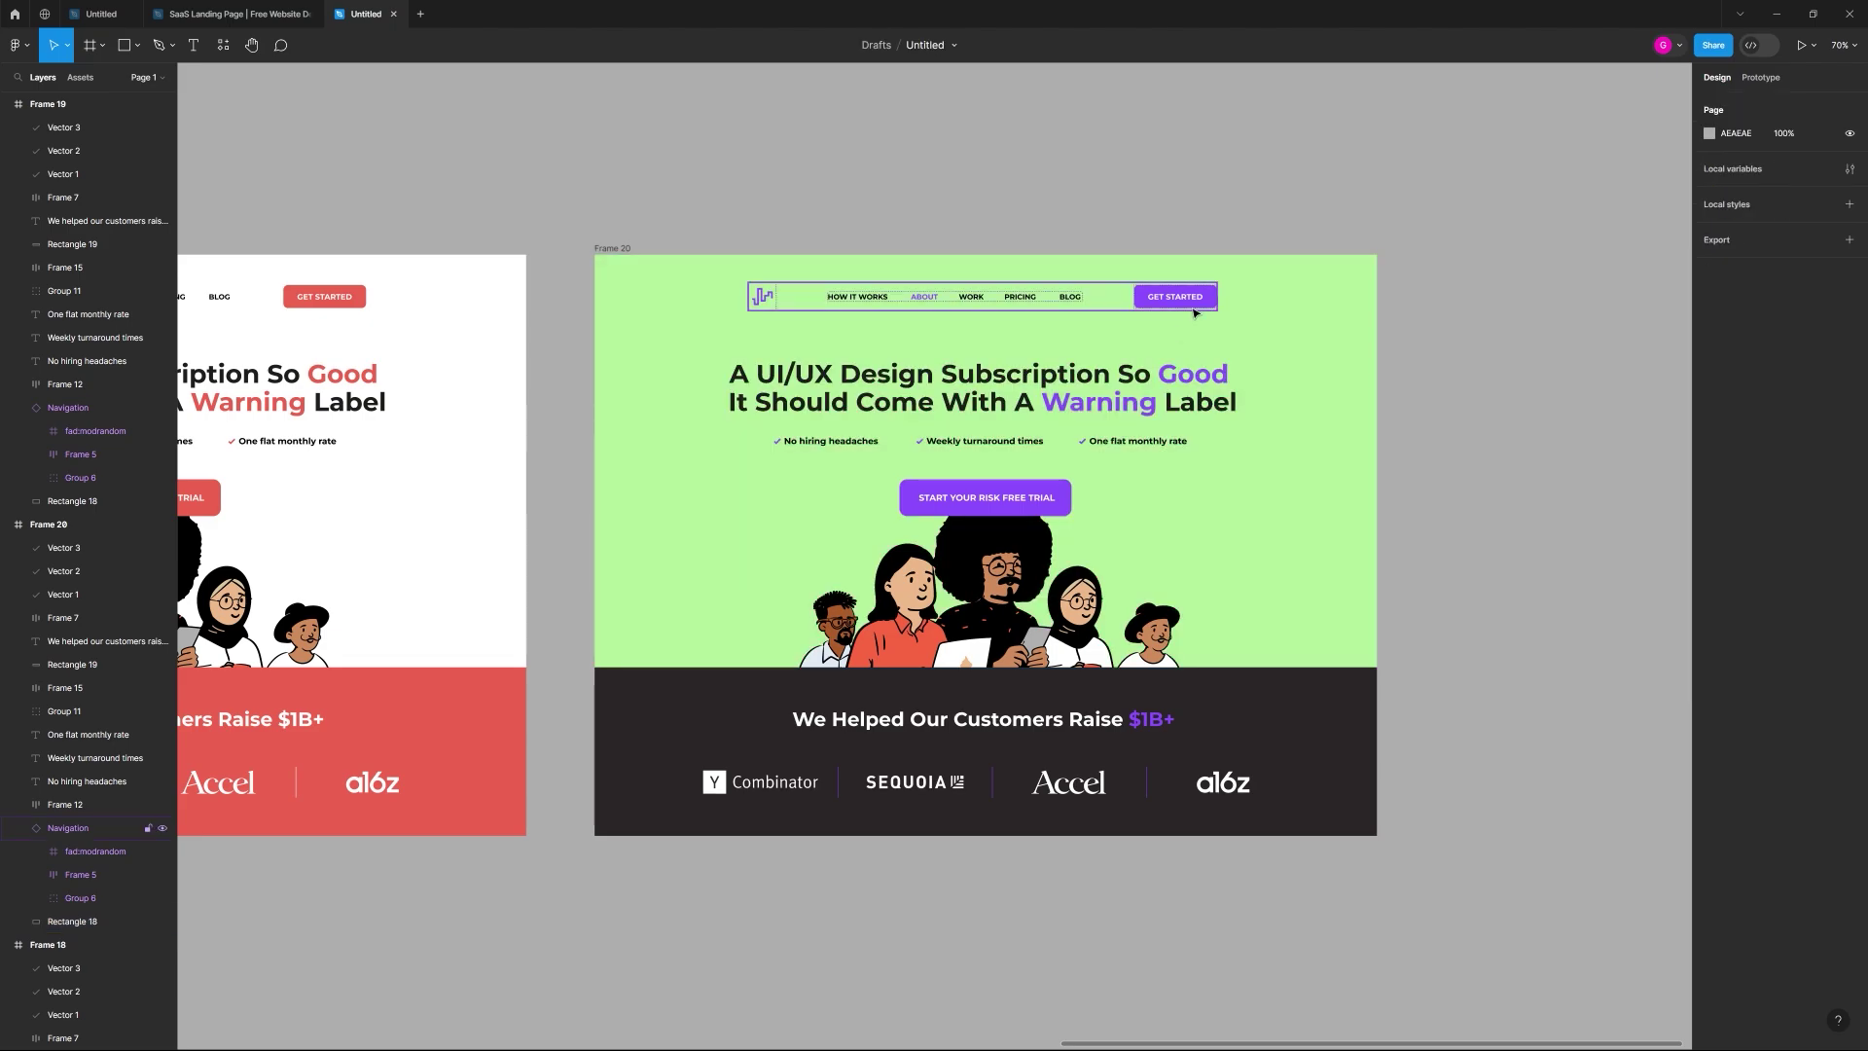
Step: Lighten the green fill of Frame 20's hero background to a paler tint, about DAF9CE
{"action": "scroll", "coordinate": [1205, 496], "scroll_direction": "up", "scroll_amount": 1}
{"action": "scroll", "coordinate": [1204, 496], "scroll_direction": "up", "scroll_amount": 5}
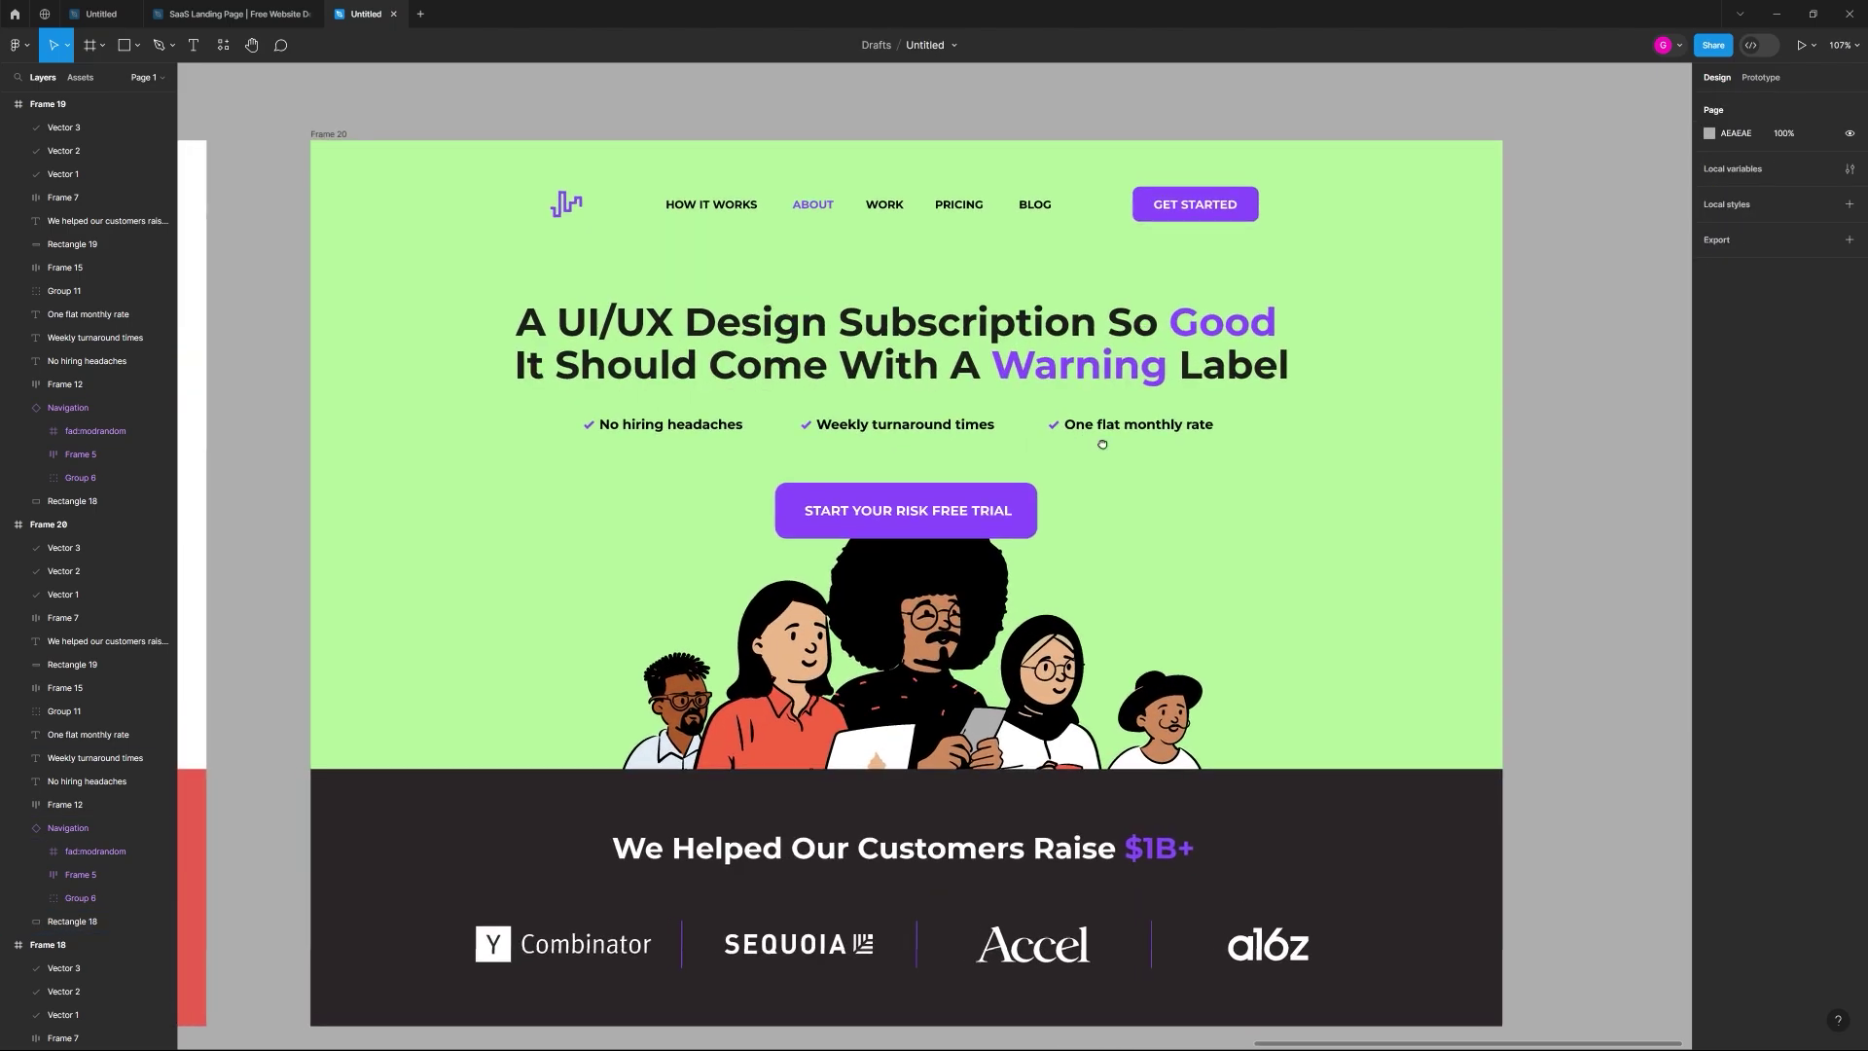
{"action": "left_click", "coordinate": [538, 236]}
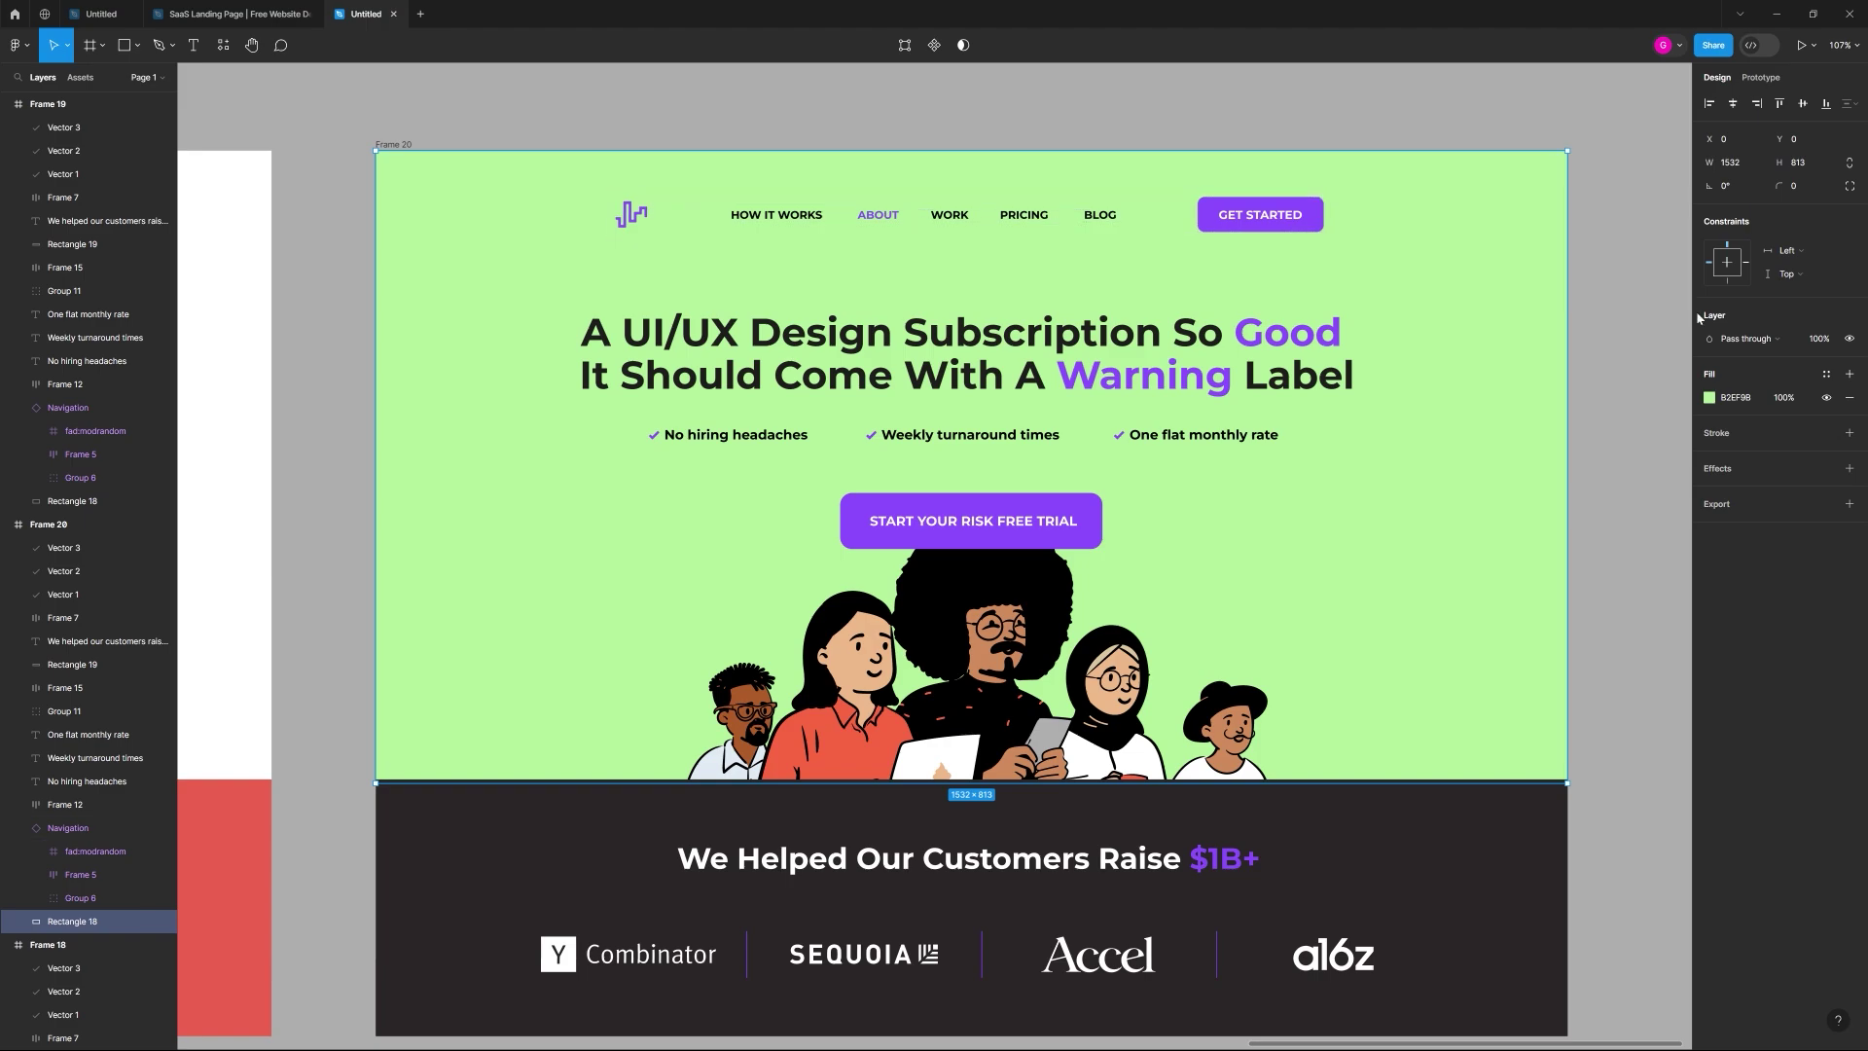
{"action": "left_click", "coordinate": [1710, 398]}
{"action": "left_click_drag", "start_coordinate": [1563, 453], "coordinate": [1554, 459]}
{"action": "left_click", "coordinate": [1600, 283]}
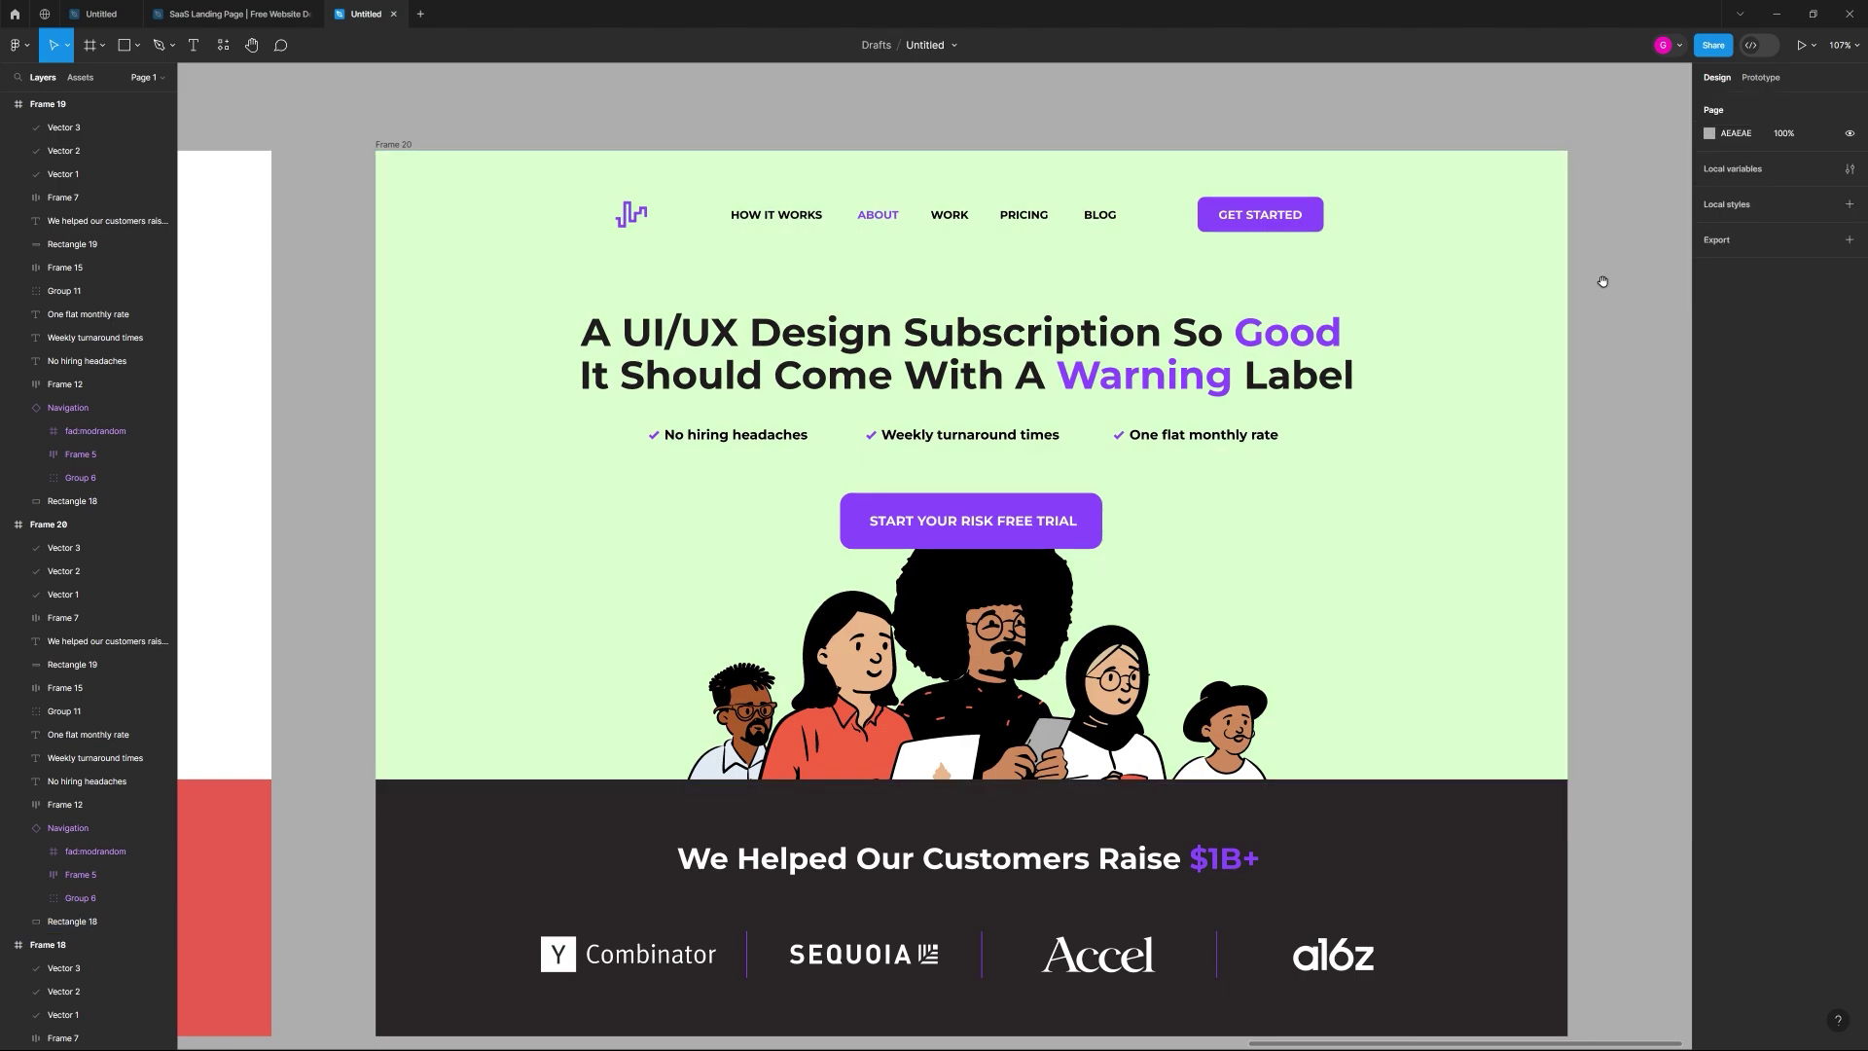
Step: Copy tomato EF6351 from the Coolors palette and fill Frame 20's dark bottom section with it
{"action": "scroll", "coordinate": [1363, 300], "scroll_direction": "down", "scroll_amount": 5}
{"action": "scroll", "coordinate": [1036, 480], "scroll_direction": "up", "scroll_amount": 5}
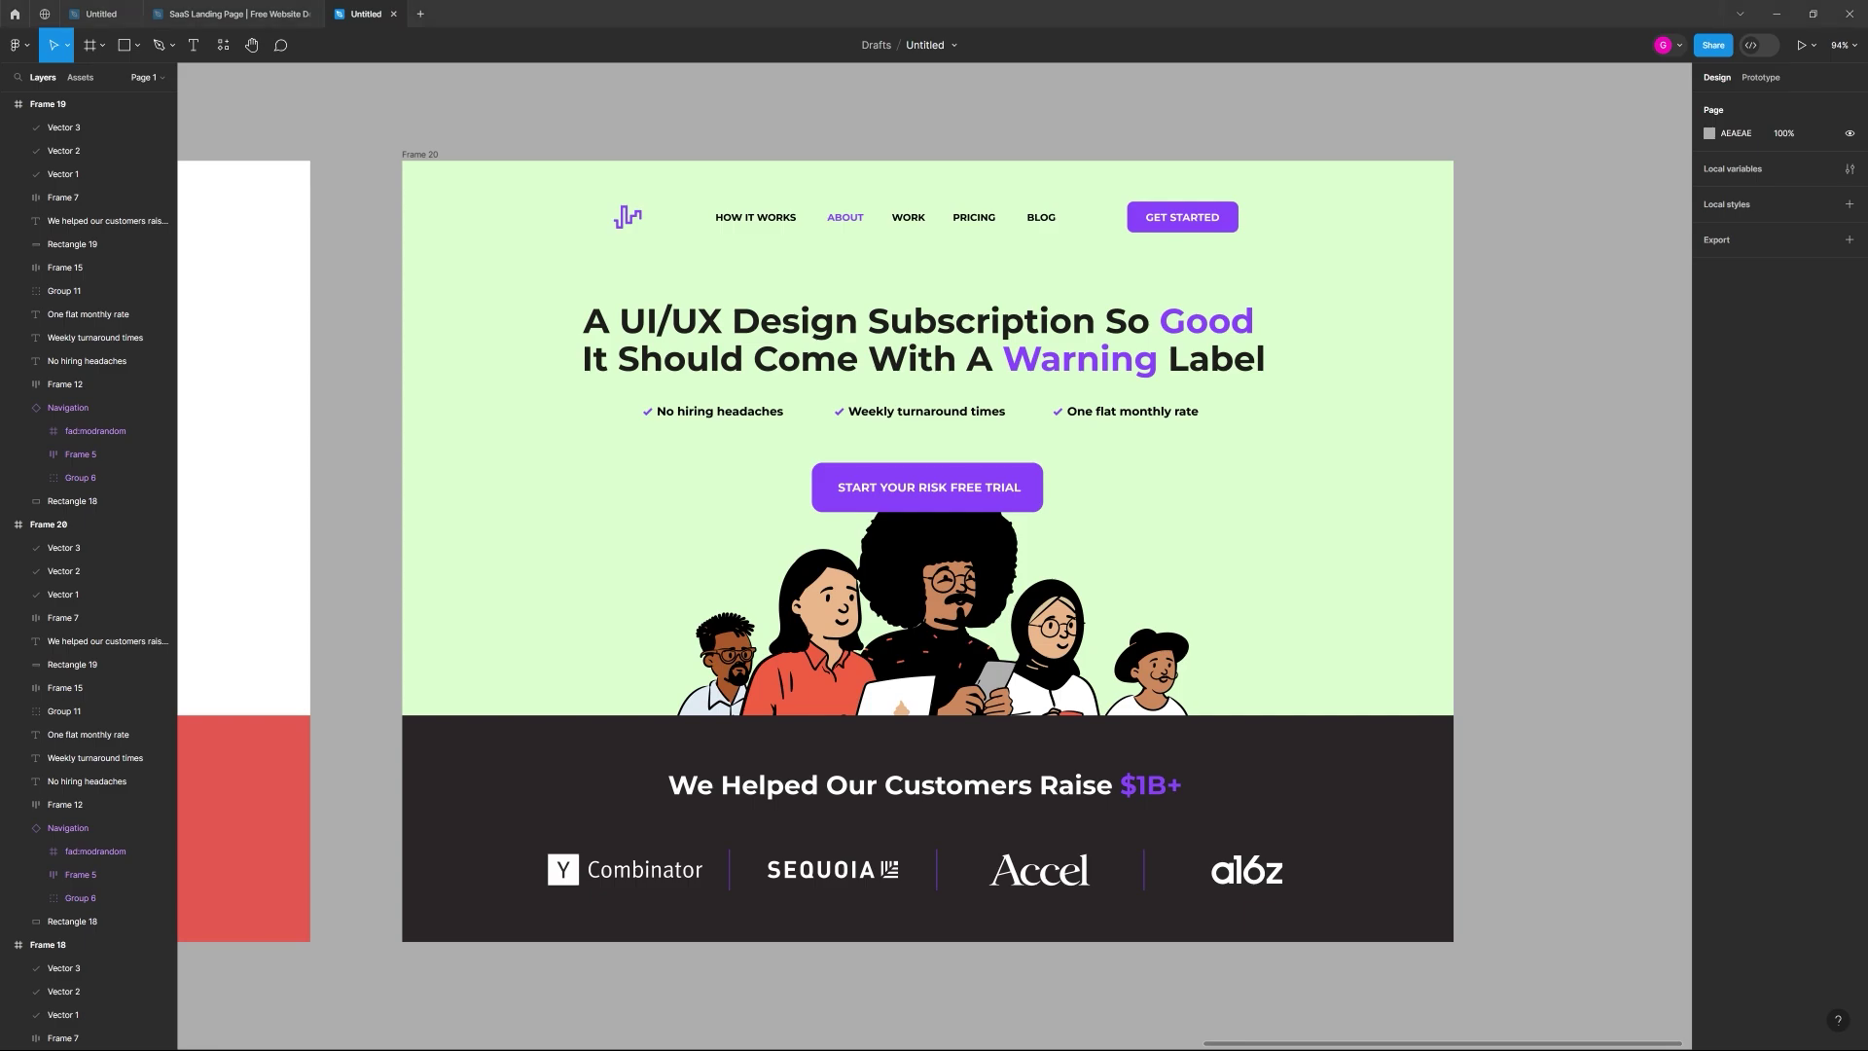
{"action": "key", "text": "alt+Tab"}
{"action": "left_click", "coordinate": [1210, 891]}
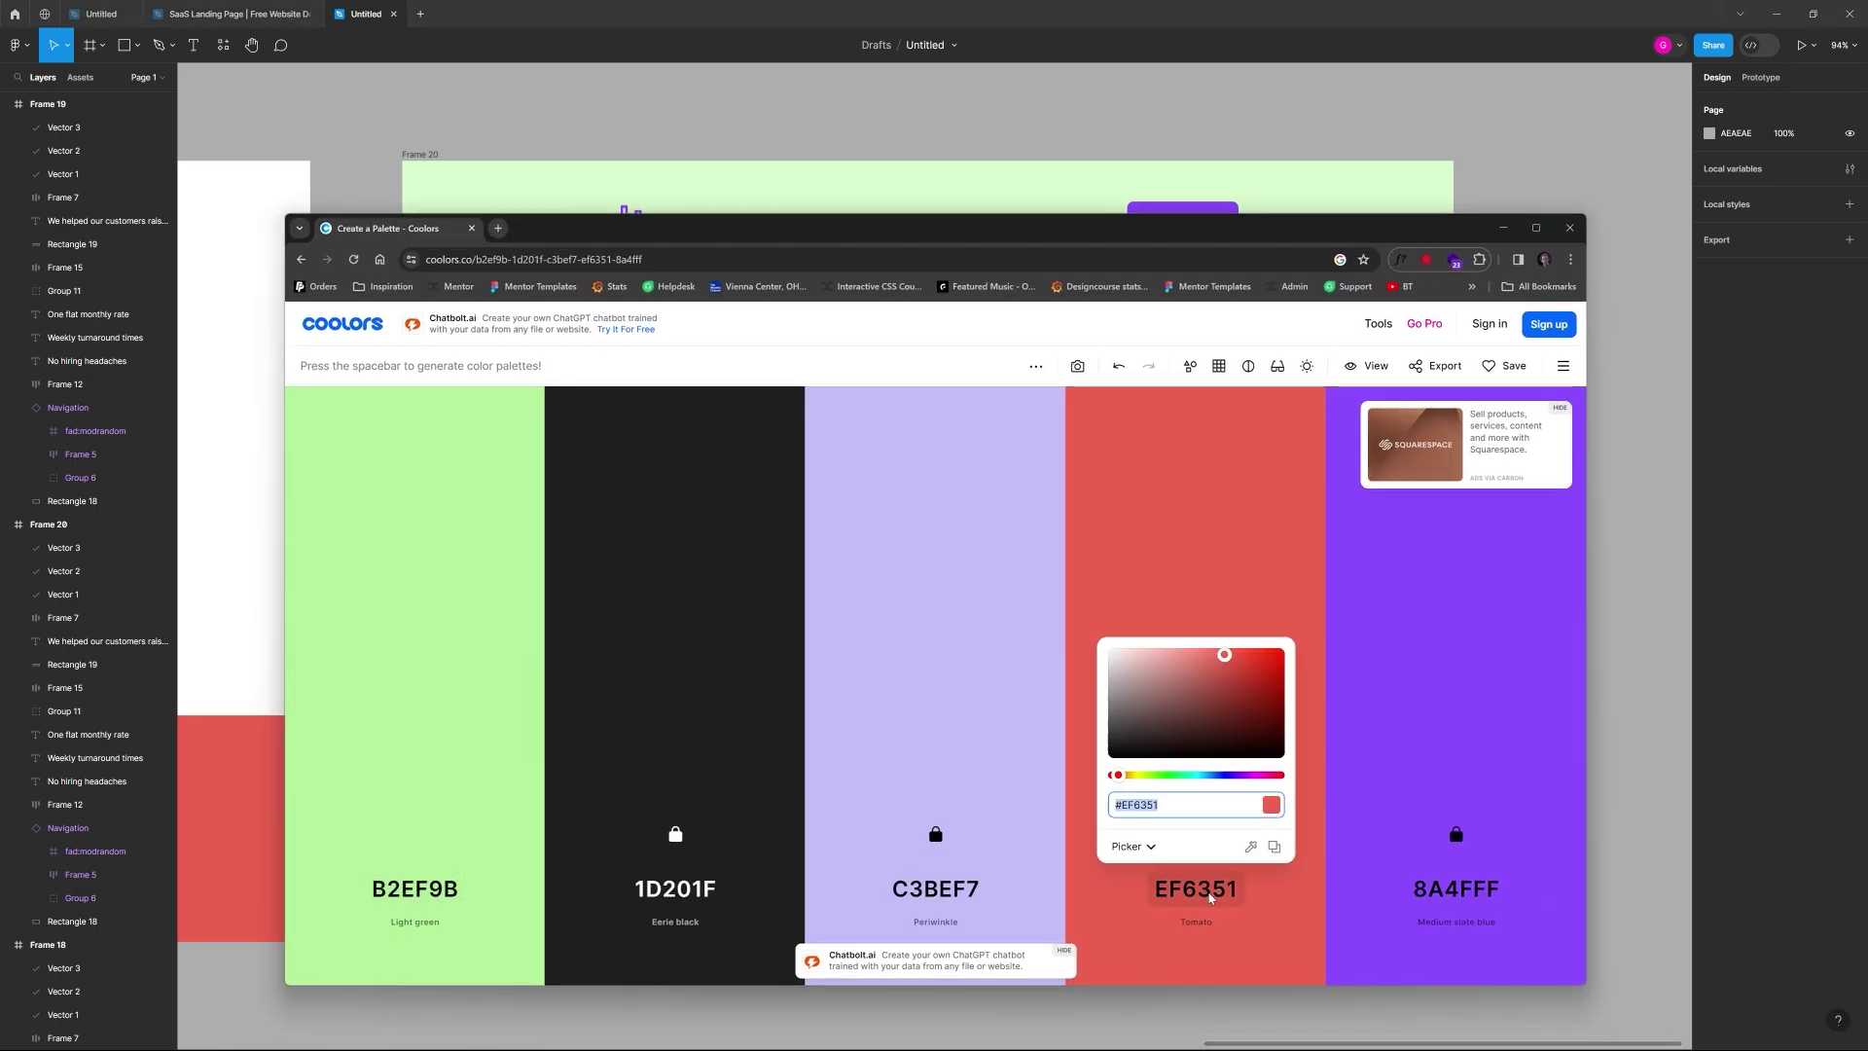
{"action": "key", "text": "alt+Tab"}
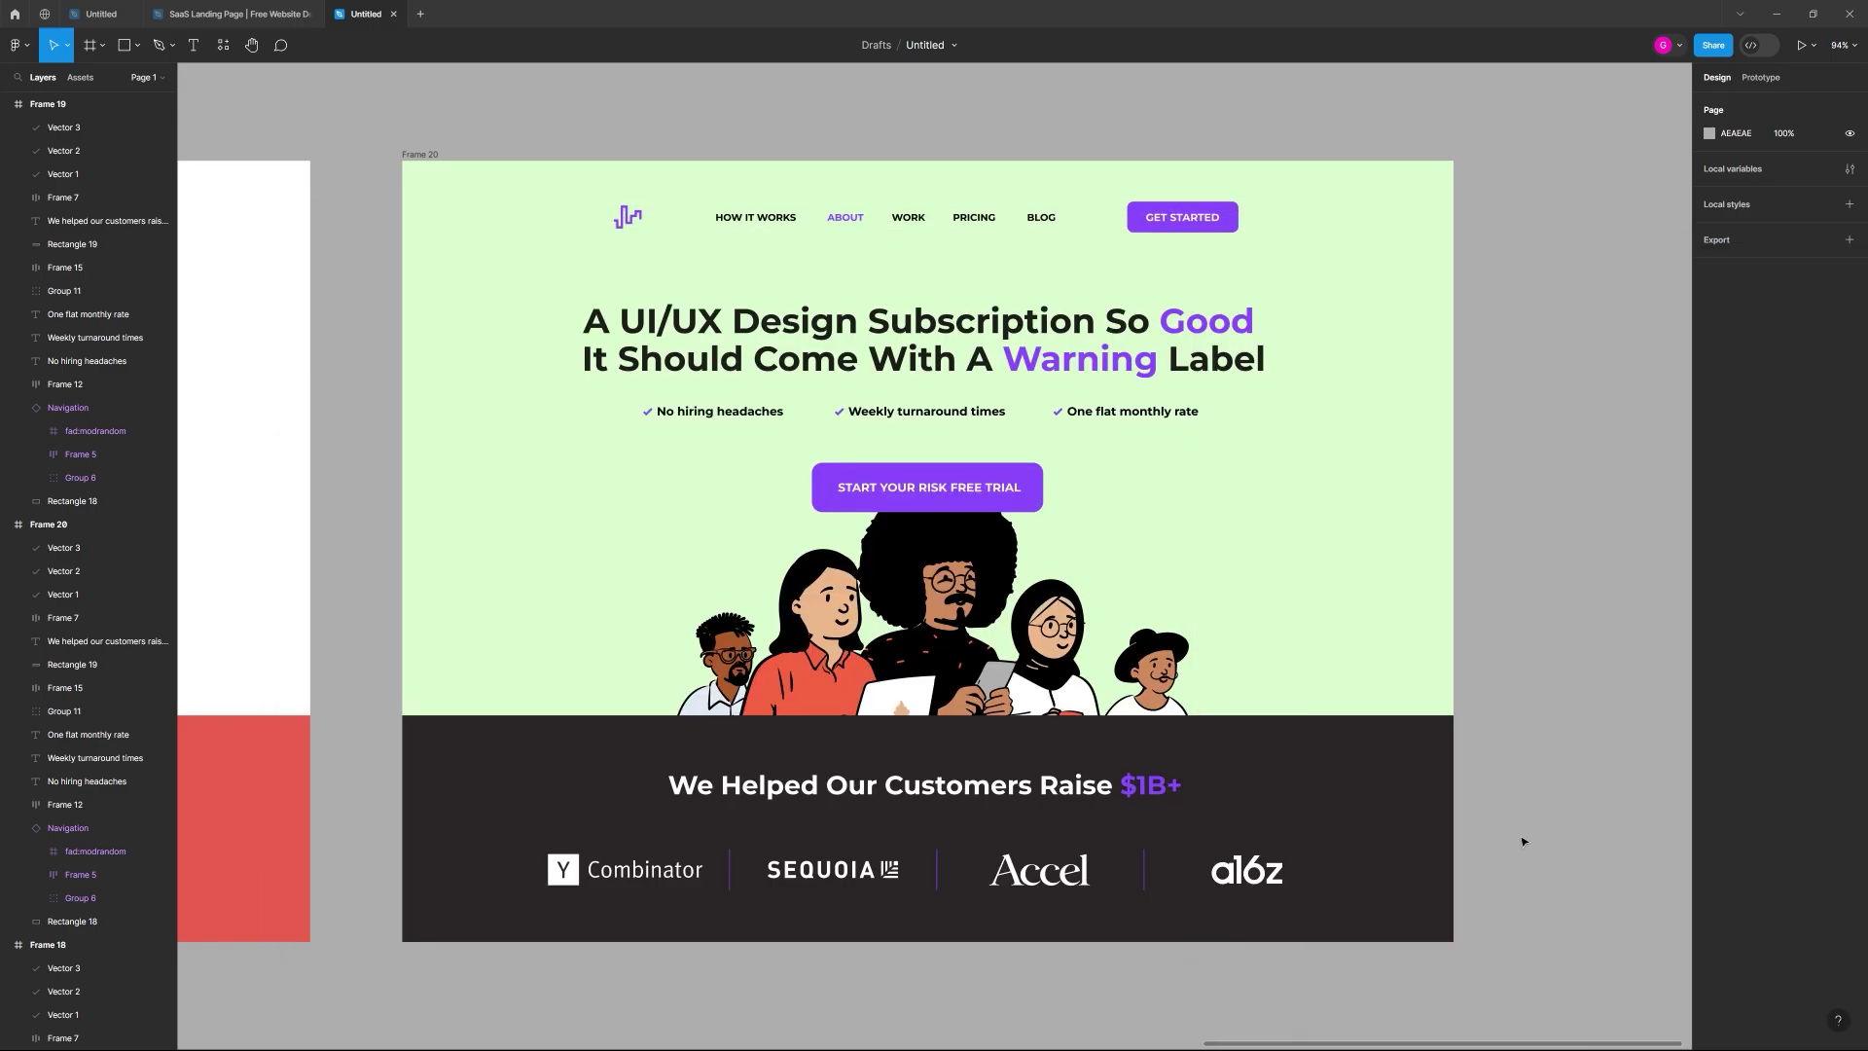
{"action": "left_click", "coordinate": [1382, 820]}
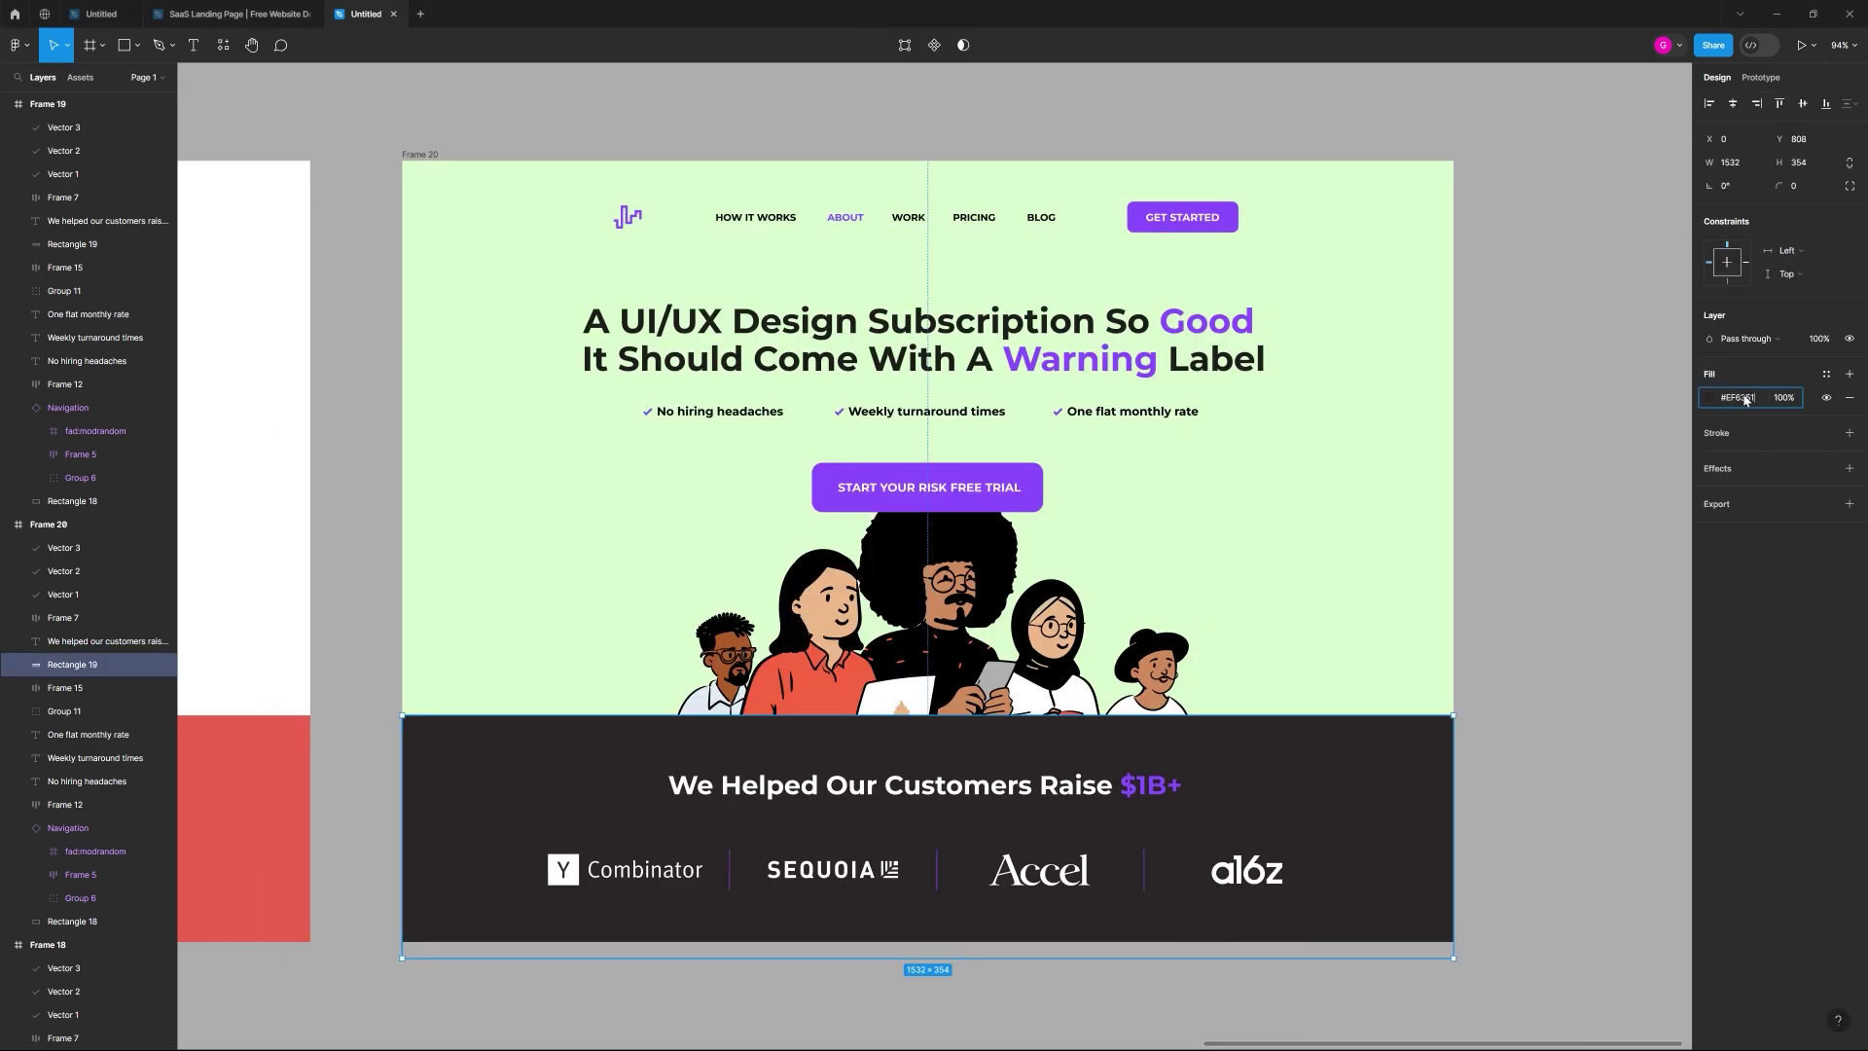
{"action": "key", "text": "Return"}
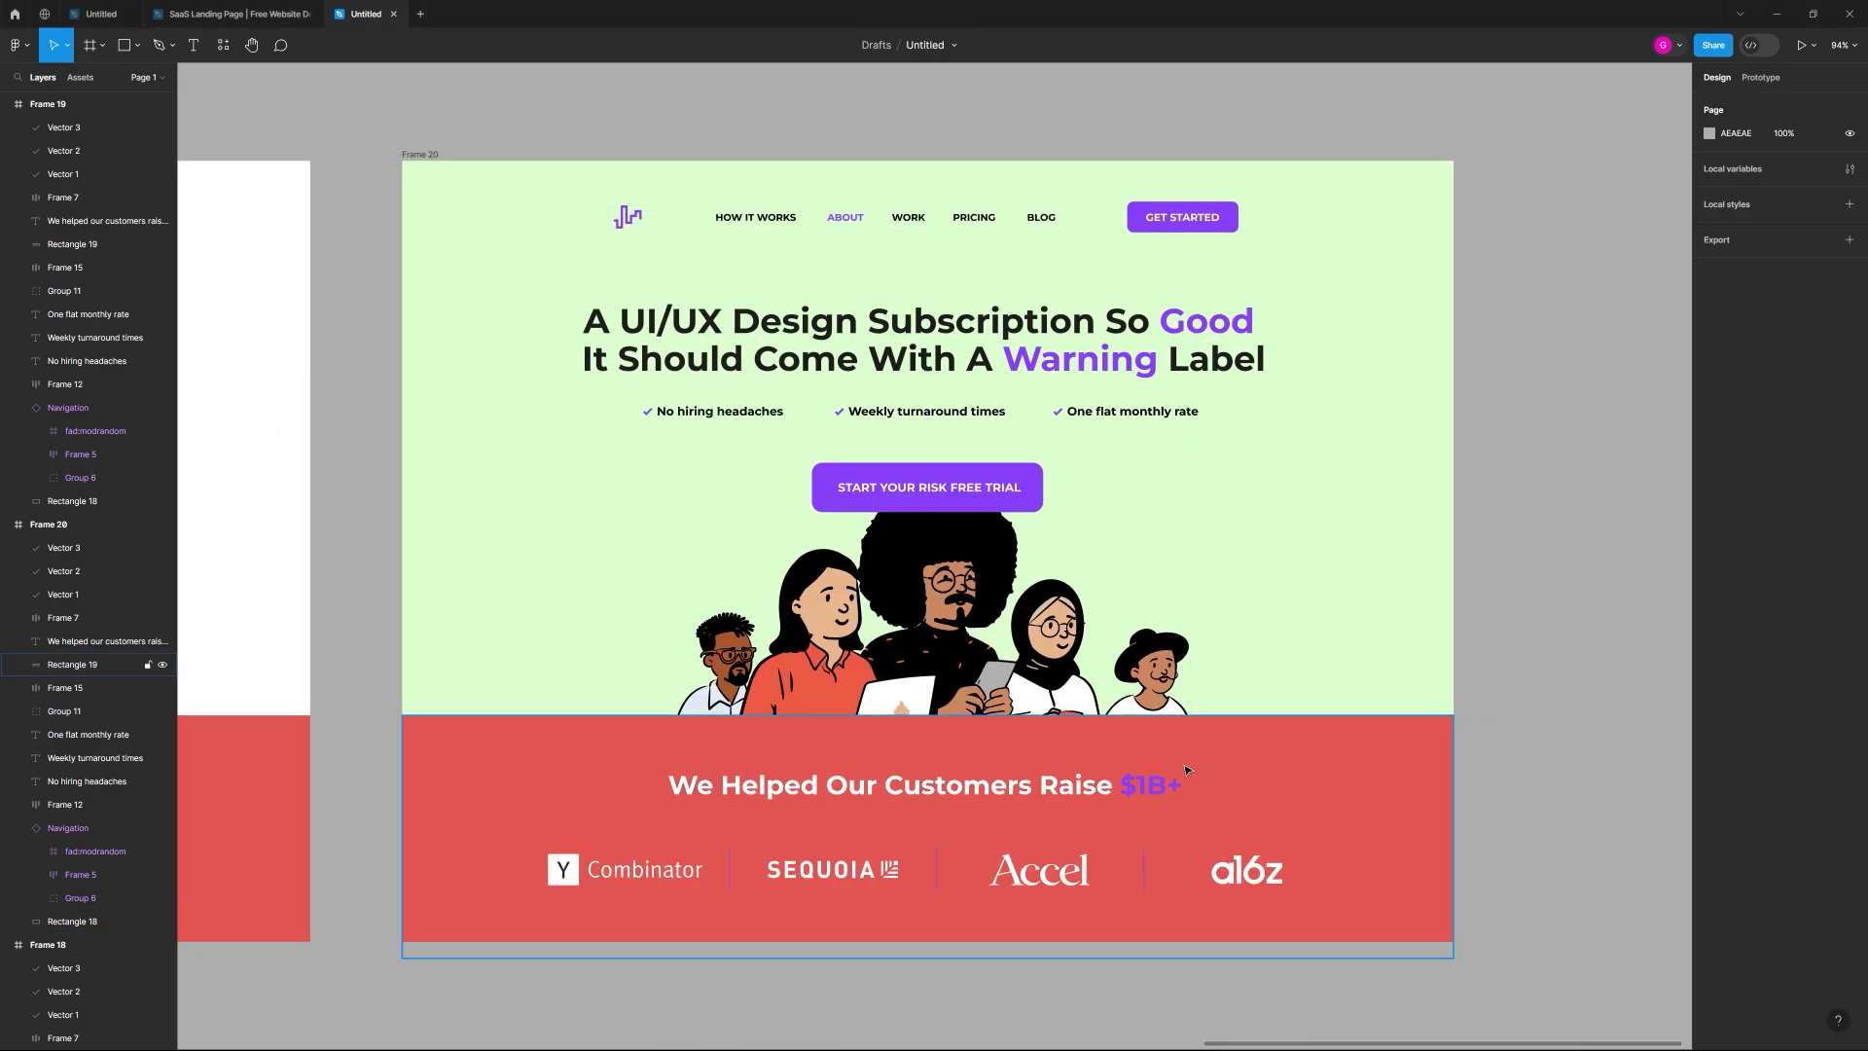
Step: Change the violet $1B+ text and the logo divider lines in Frame 20's bottom section to white FFFFFF
{"action": "left_click", "coordinate": [1162, 784]}
{"action": "scroll", "coordinate": [1156, 854], "scroll_direction": "up", "scroll_amount": 5}
{"action": "scroll", "coordinate": [1159, 859], "scroll_direction": "up", "scroll_amount": 1}
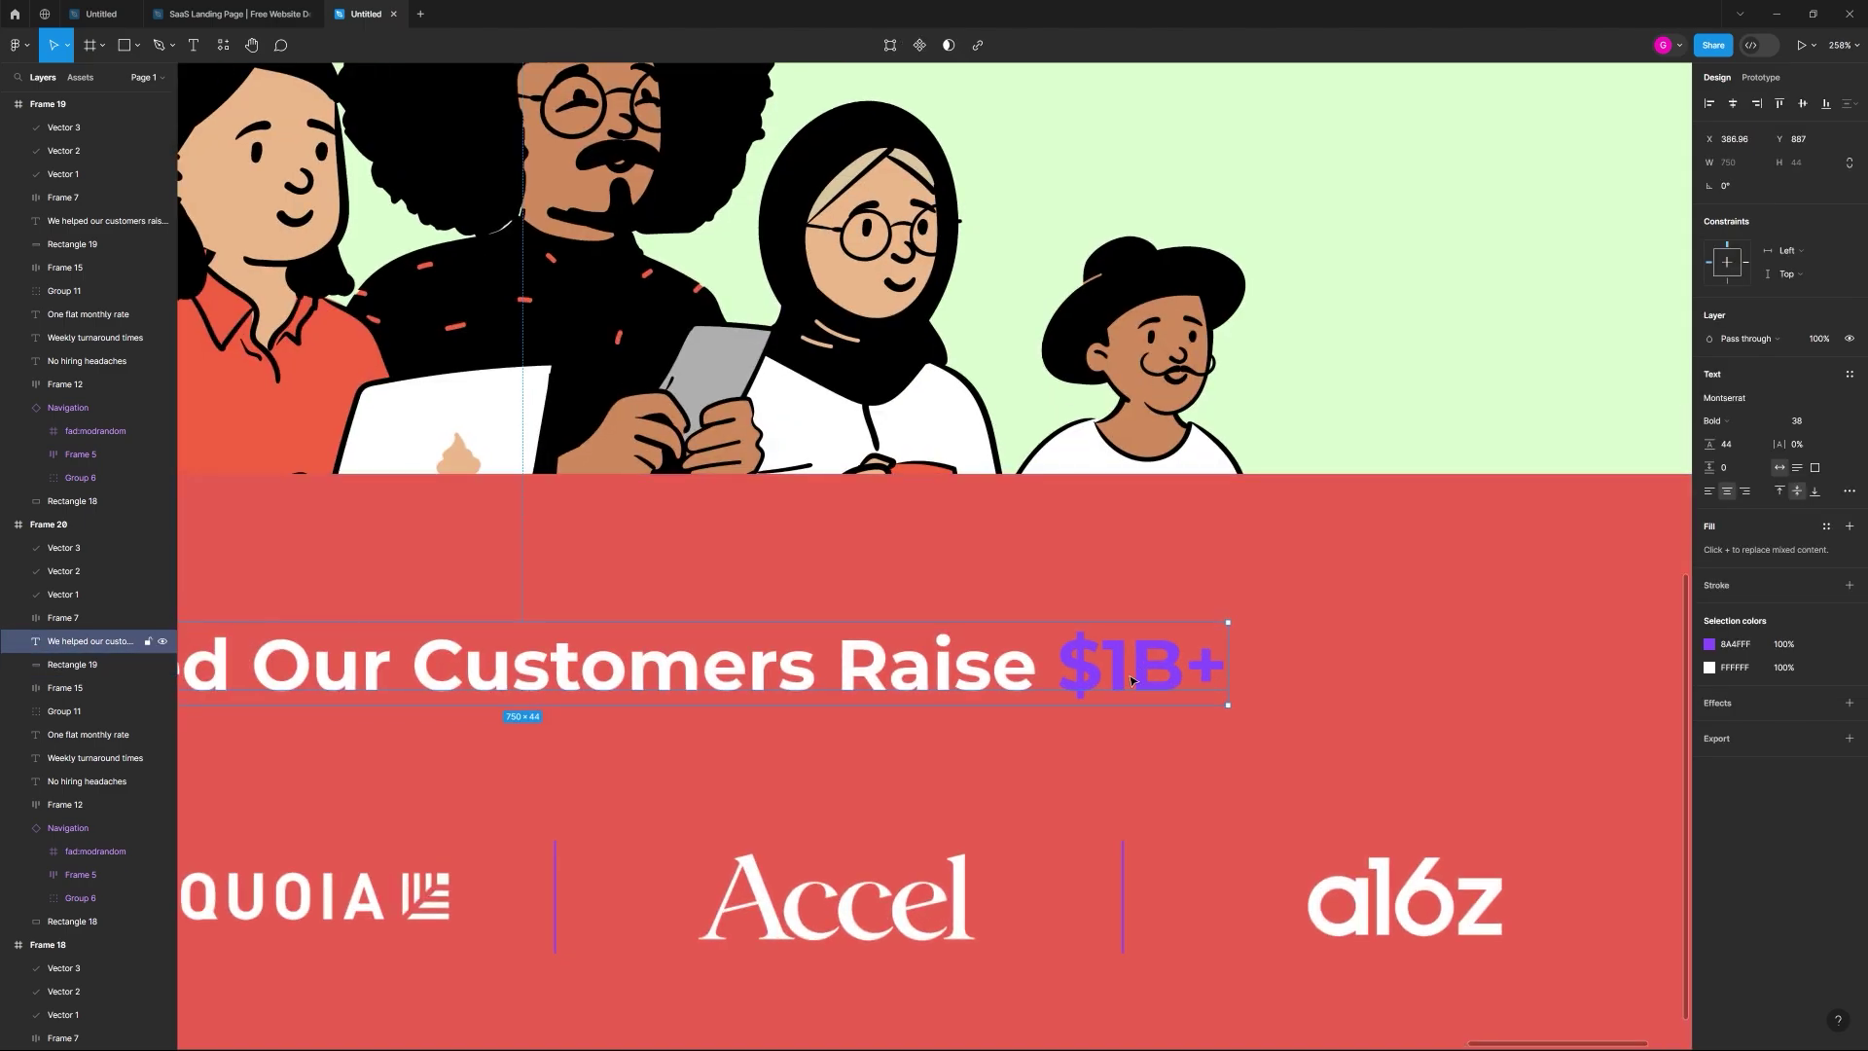
{"action": "scroll", "coordinate": [1133, 689], "scroll_direction": "up", "scroll_amount": 3}
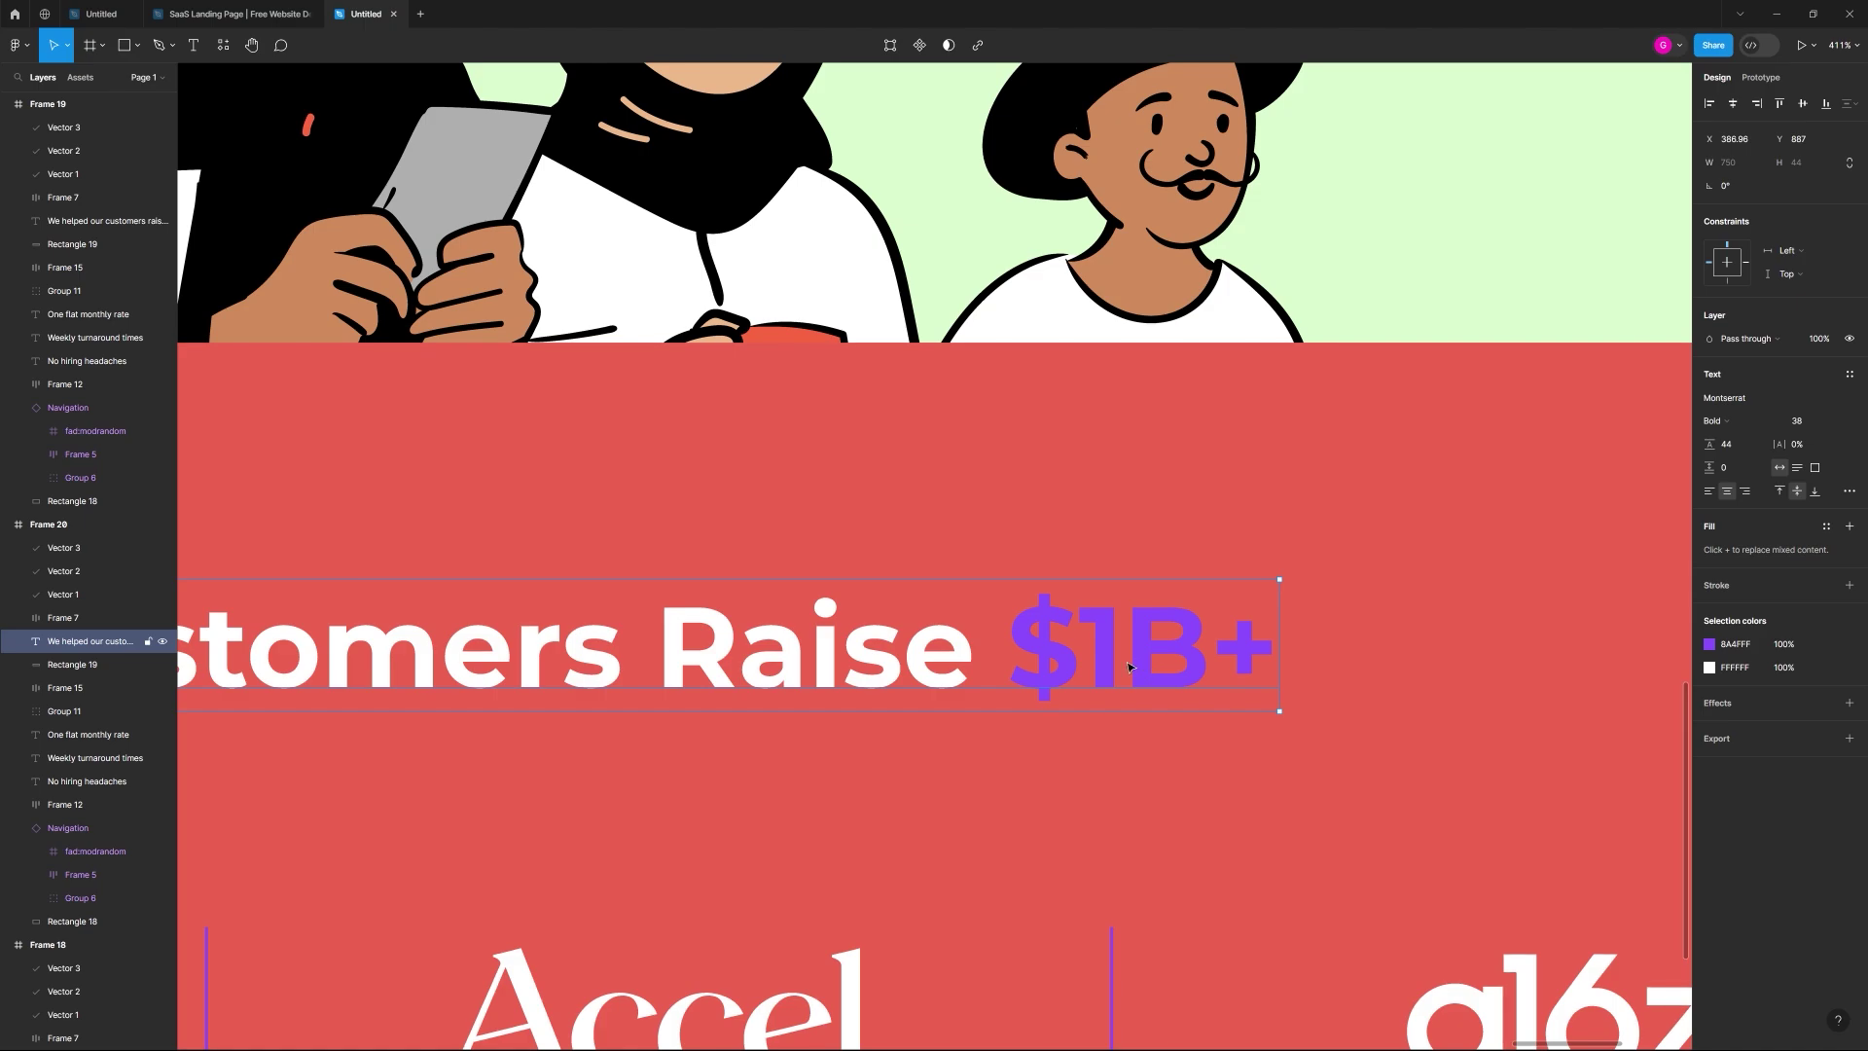
{"action": "scroll", "coordinate": [1110, 651], "scroll_direction": "down", "scroll_amount": 8}
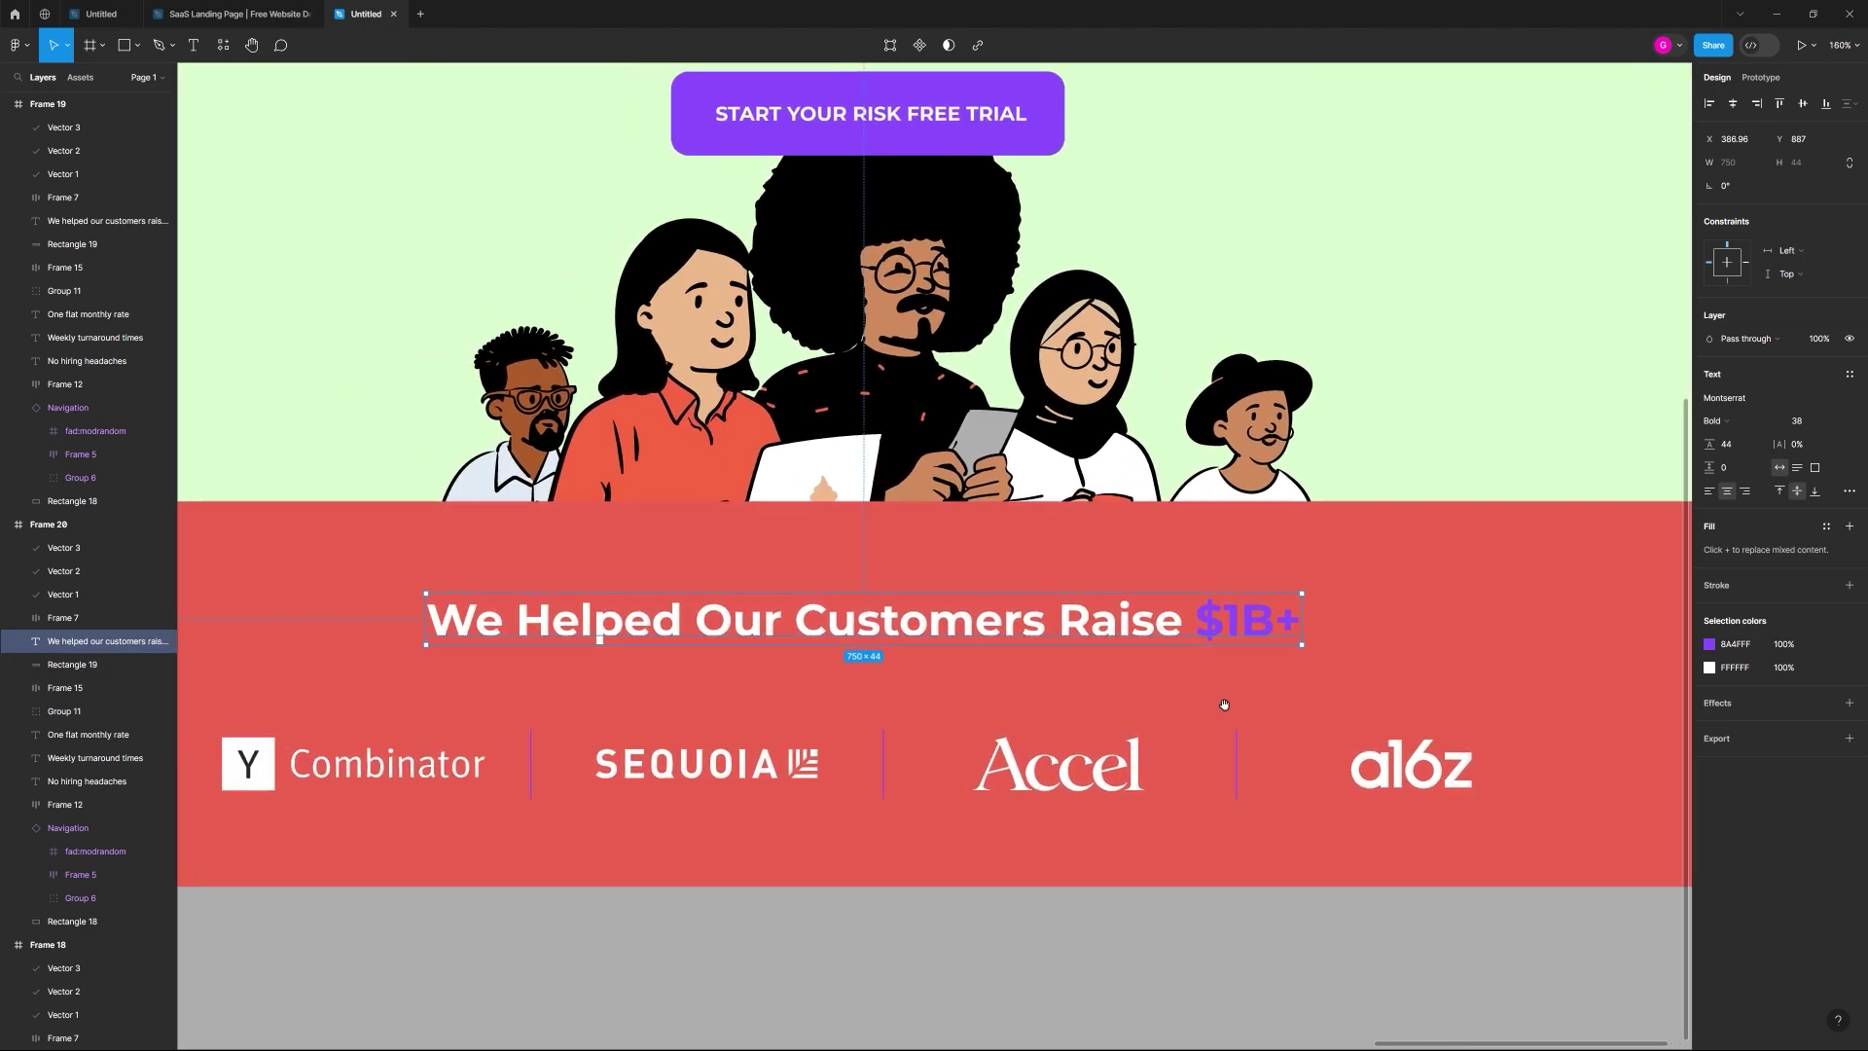
{"action": "left_click", "coordinate": [549, 758], "text": "shift"}
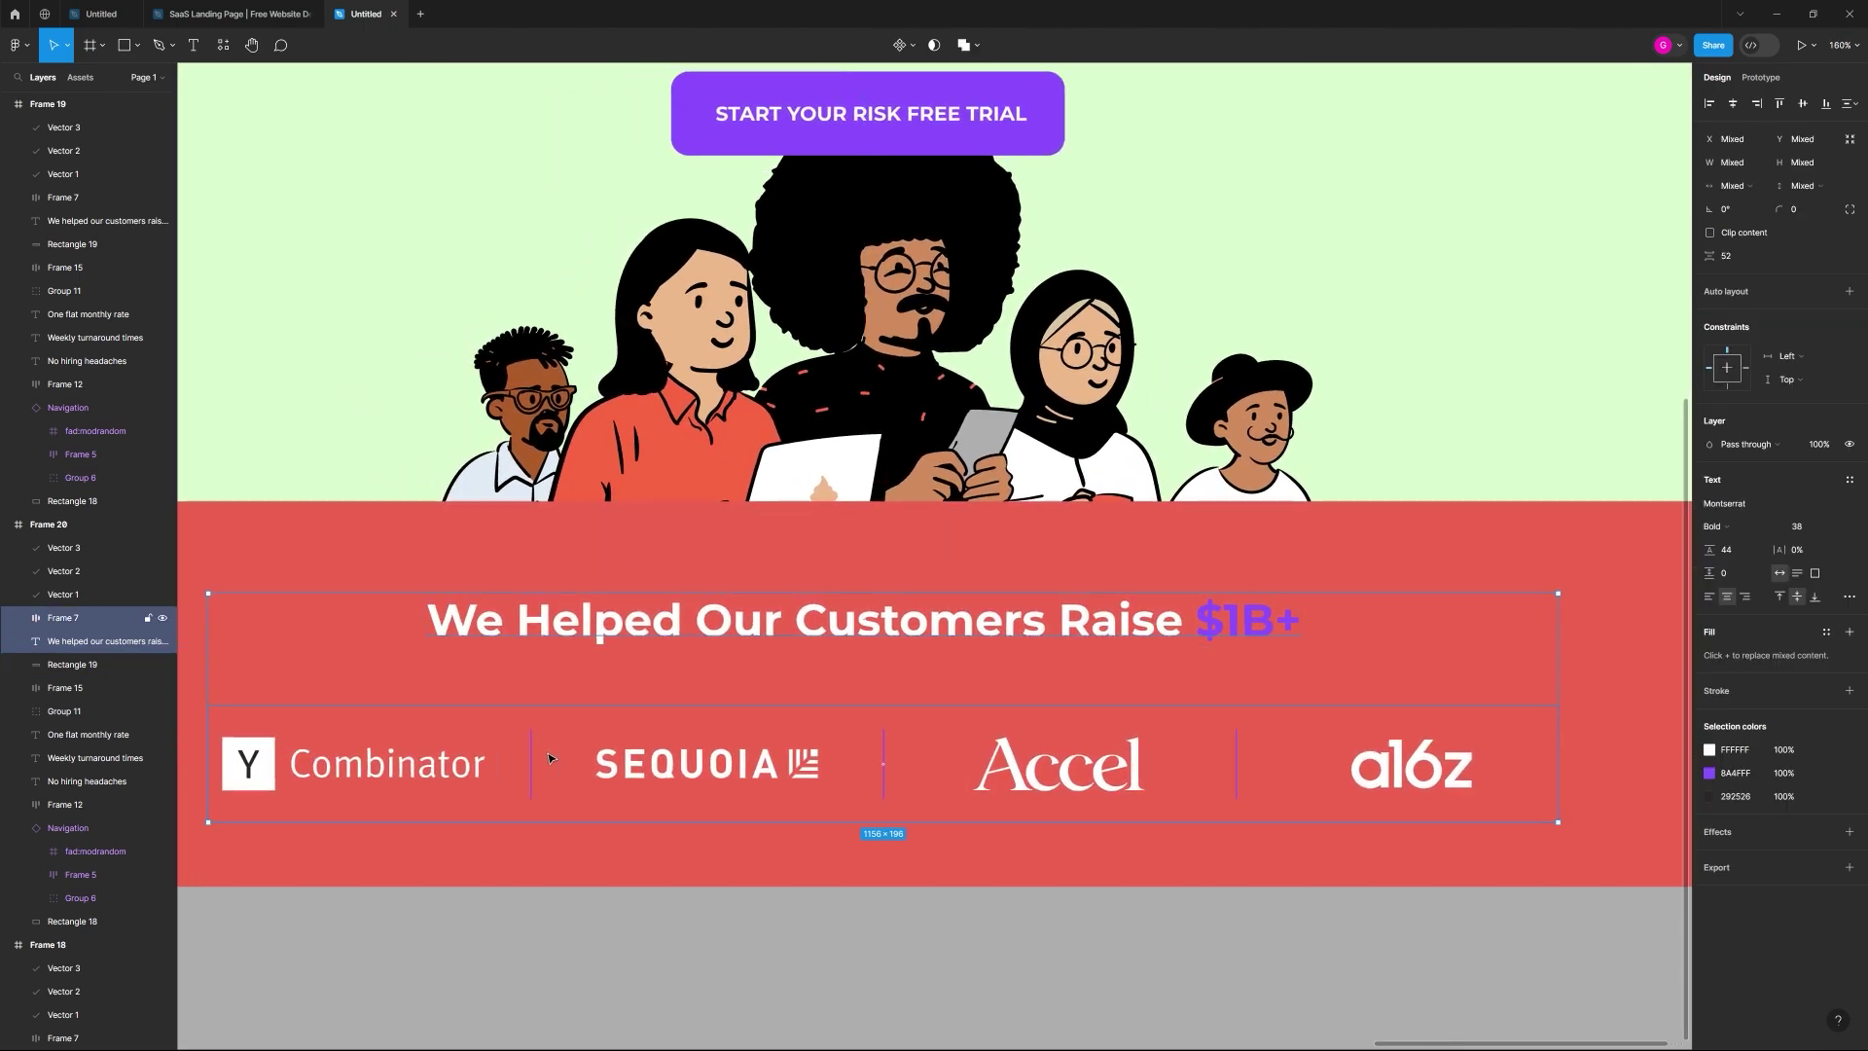
{"action": "left_click", "coordinate": [1709, 773]}
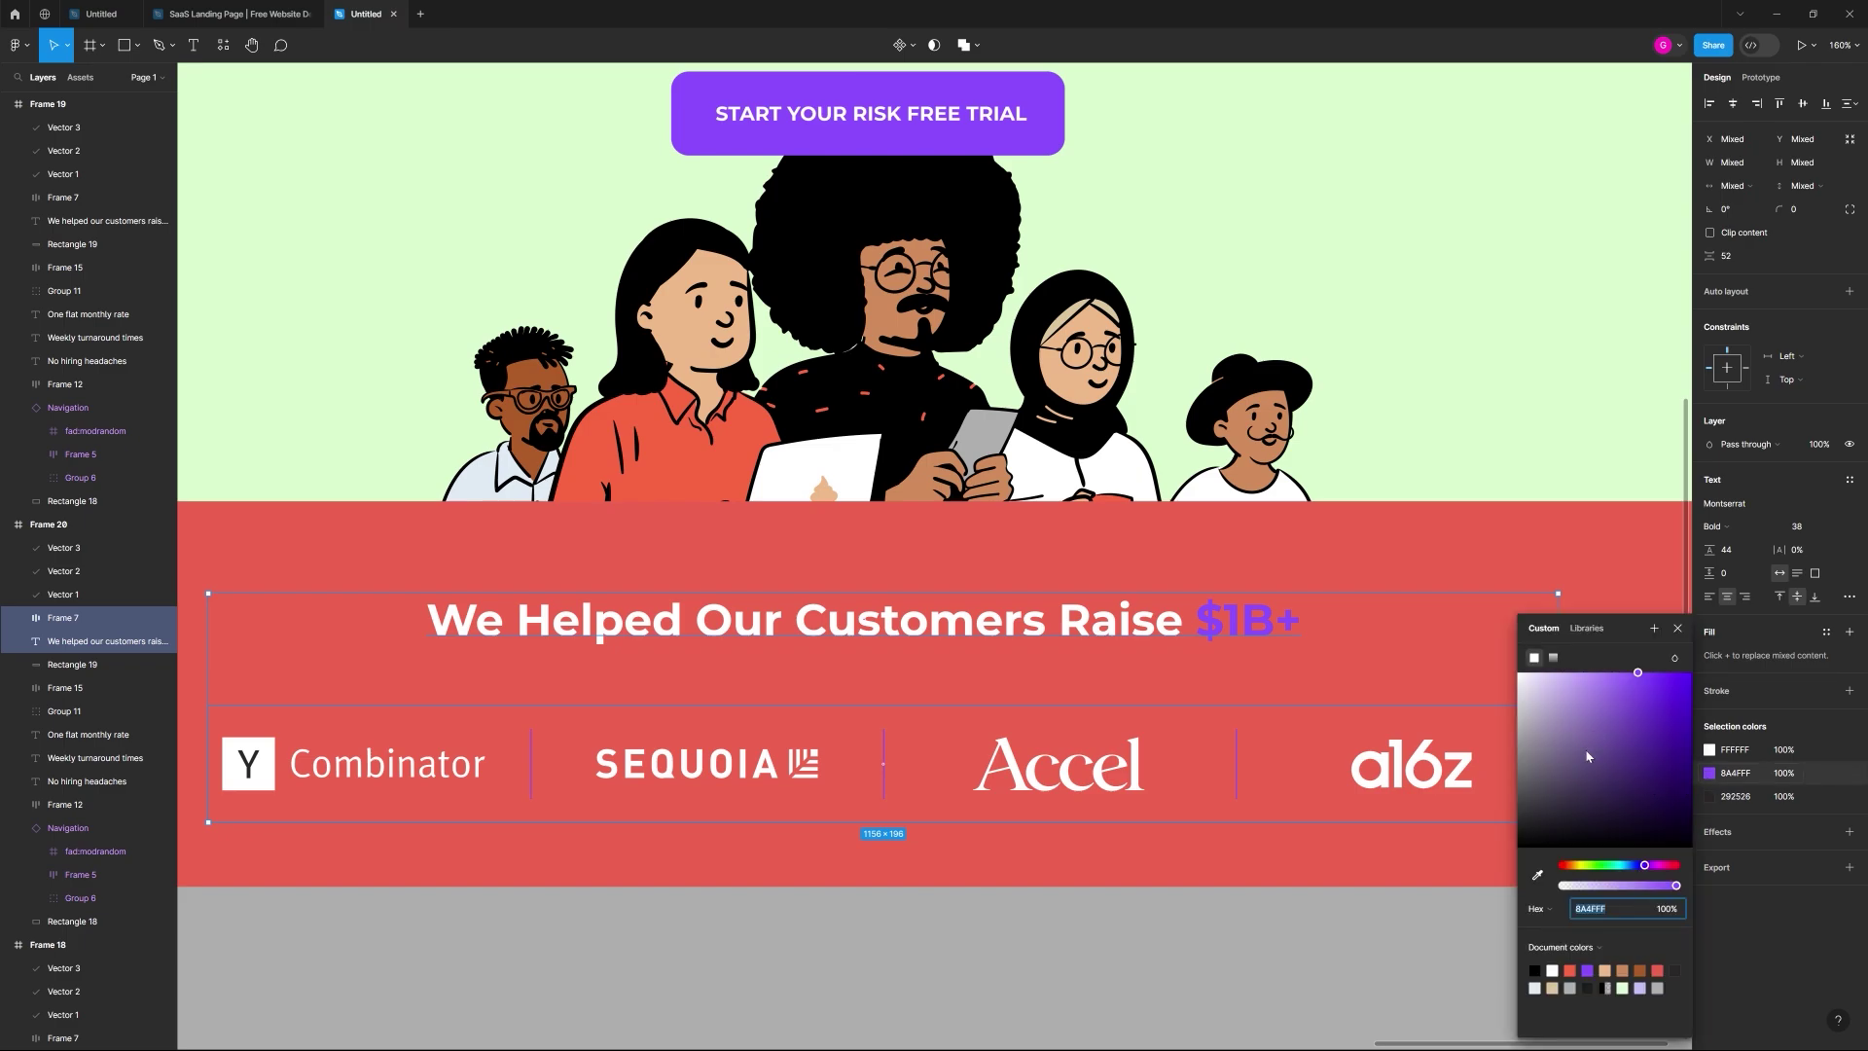
{"action": "type", "text": "FFFFFF"}
{"action": "key", "text": "Return"}
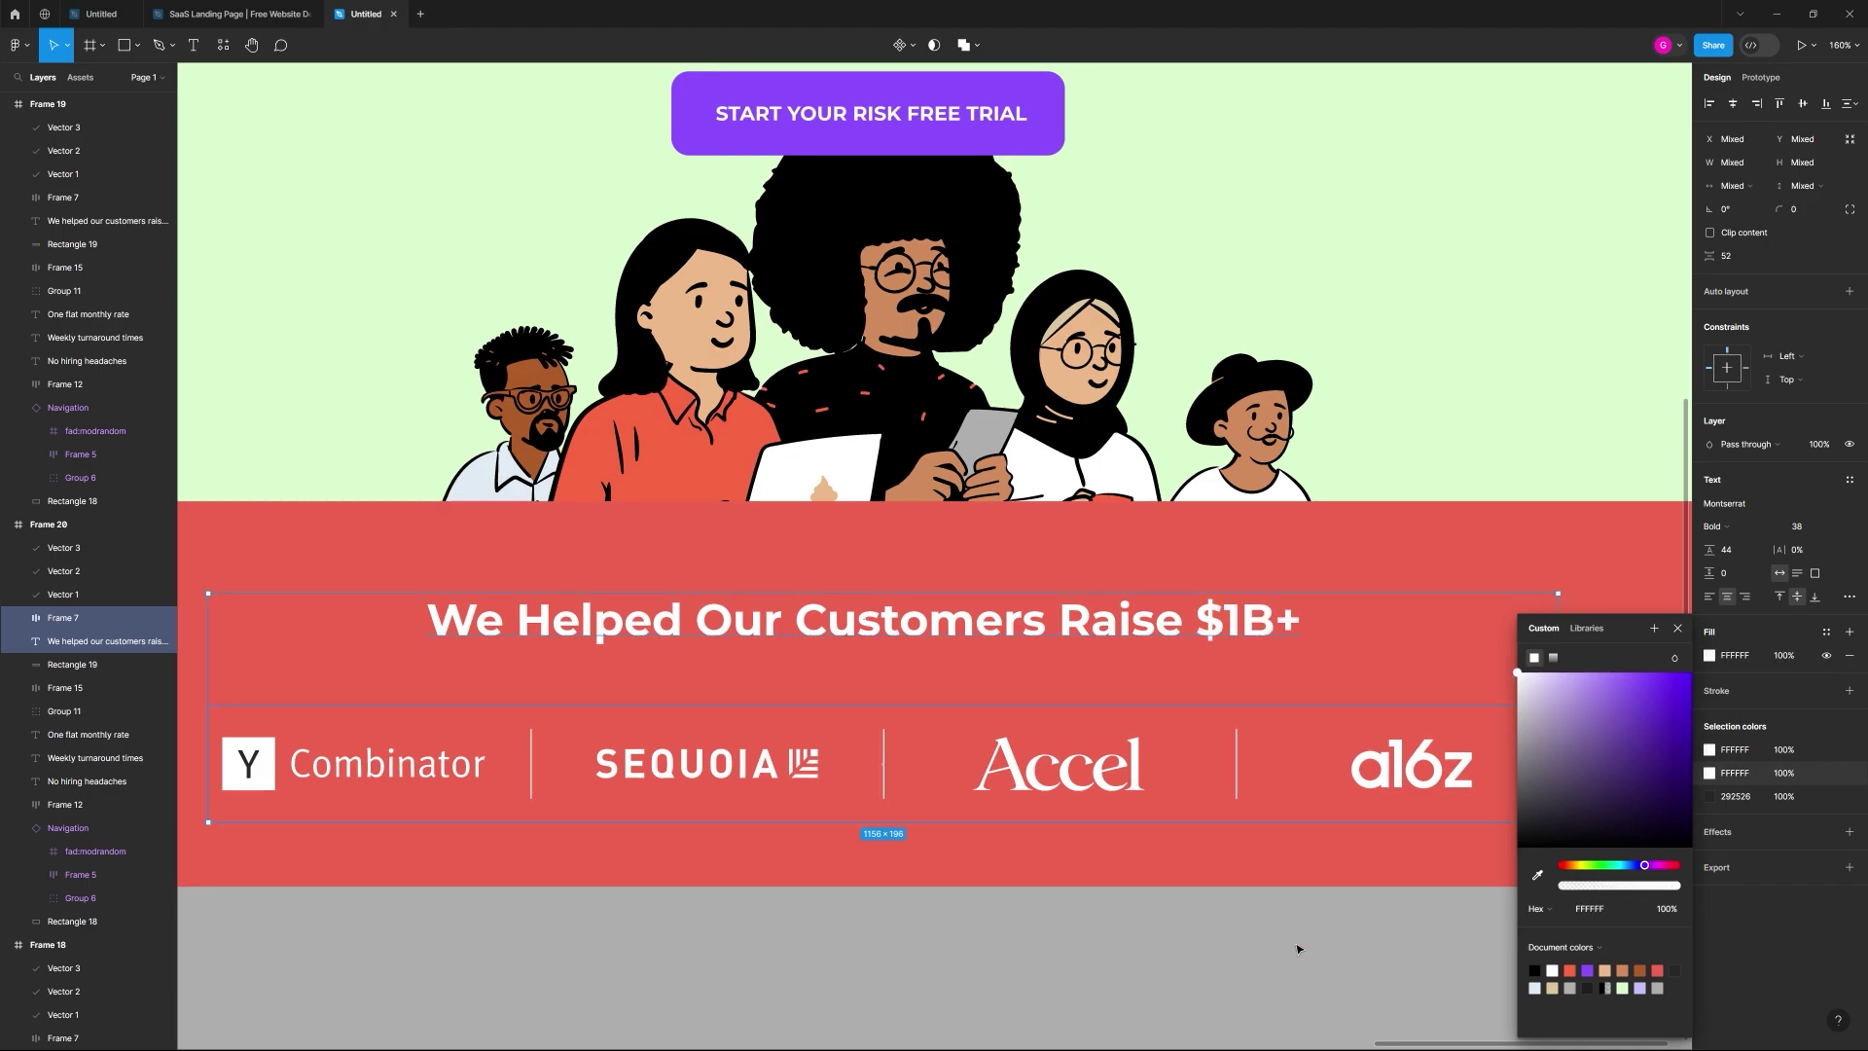
{"action": "left_click", "coordinate": [1297, 948]}
Step: Compare the finished Frame 20 with the neighbouring violet and white color versions
{"action": "scroll", "coordinate": [1167, 905], "scroll_direction": "down", "scroll_amount": 10}
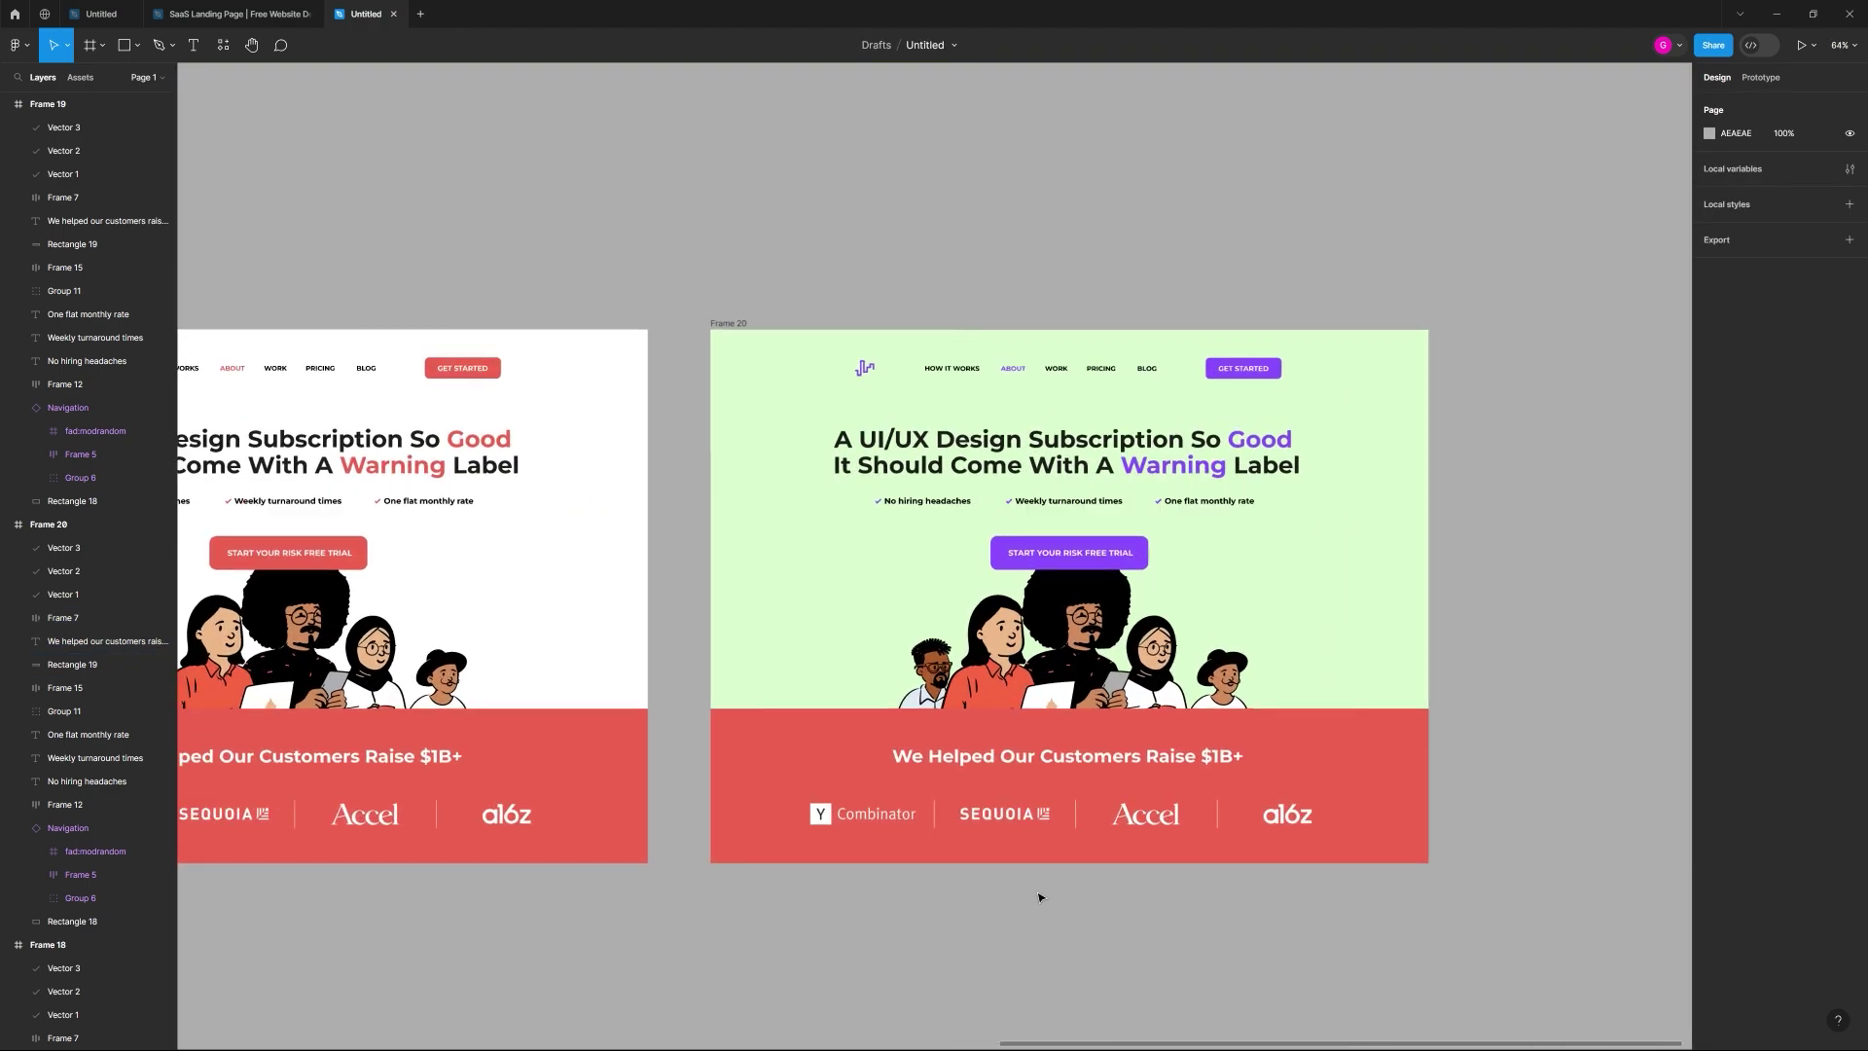
{"action": "left_click_drag", "start_coordinate": [968, 895], "coordinate": [1154, 801]}
{"action": "scroll", "coordinate": [1236, 810], "scroll_direction": "down", "scroll_amount": 5}
{"action": "scroll", "coordinate": [1148, 732], "scroll_direction": "up", "scroll_amount": 8}
{"action": "scroll", "coordinate": [1118, 739], "scroll_direction": "down", "scroll_amount": 8}
{"action": "scroll", "coordinate": [1088, 671], "scroll_direction": "up", "scroll_amount": 5}
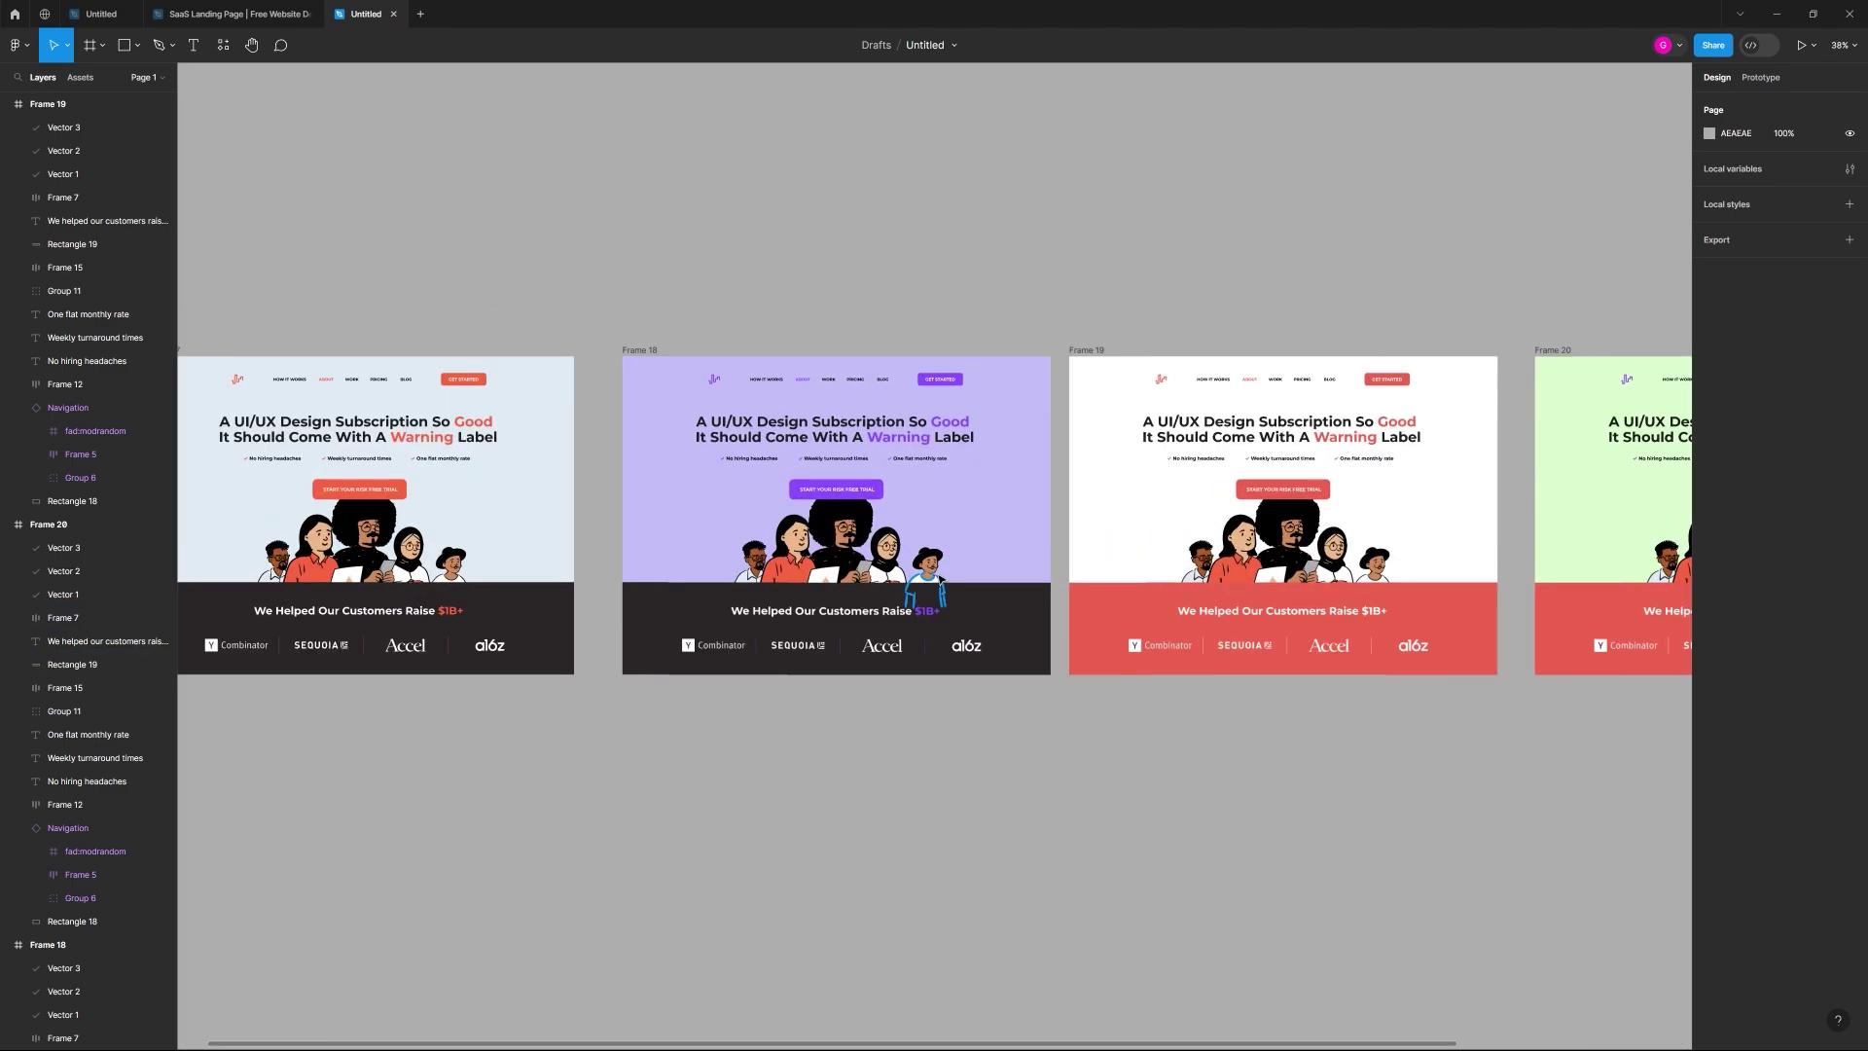
{"action": "scroll", "coordinate": [941, 580], "scroll_direction": "up", "scroll_amount": 6}
{"action": "left_click_drag", "start_coordinate": [1379, 842], "coordinate": [1044, 838]}
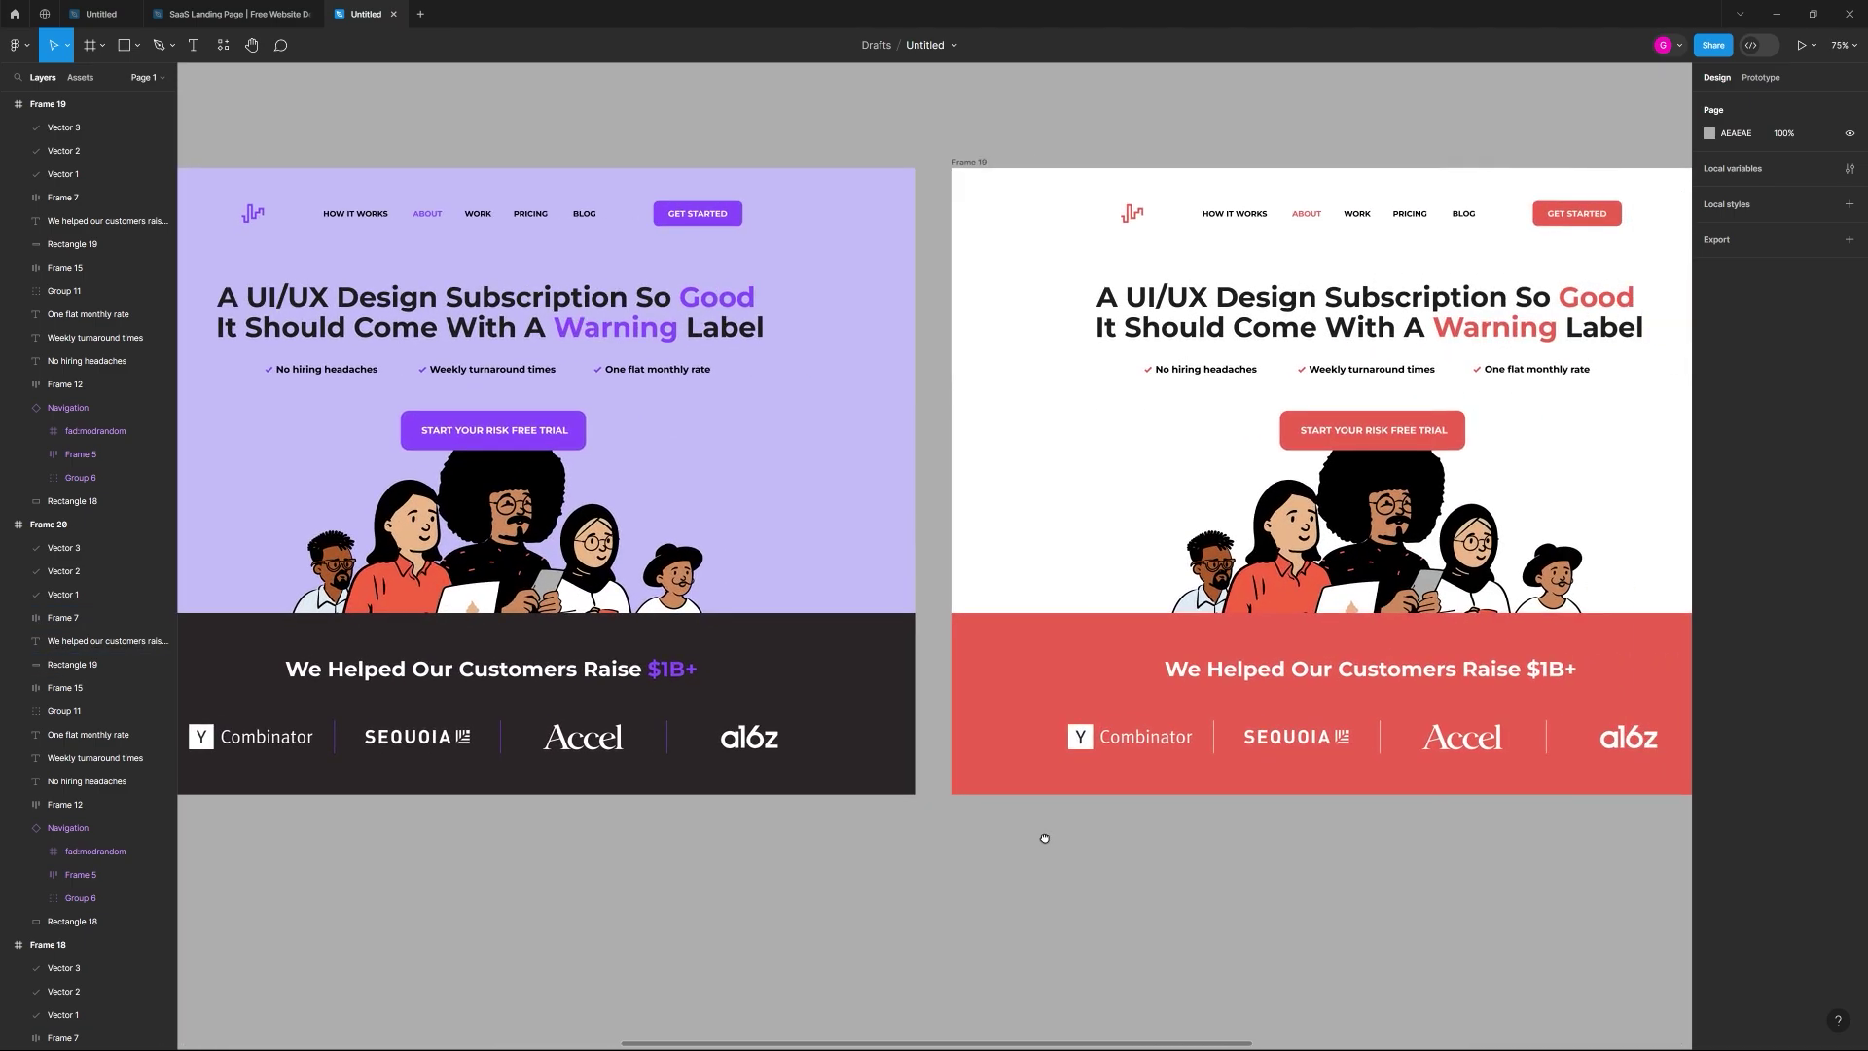
{"action": "scroll", "coordinate": [1180, 788], "scroll_direction": "right", "scroll_amount": 15}
{"action": "scroll", "coordinate": [893, 736], "scroll_direction": "down", "scroll_amount": 2}
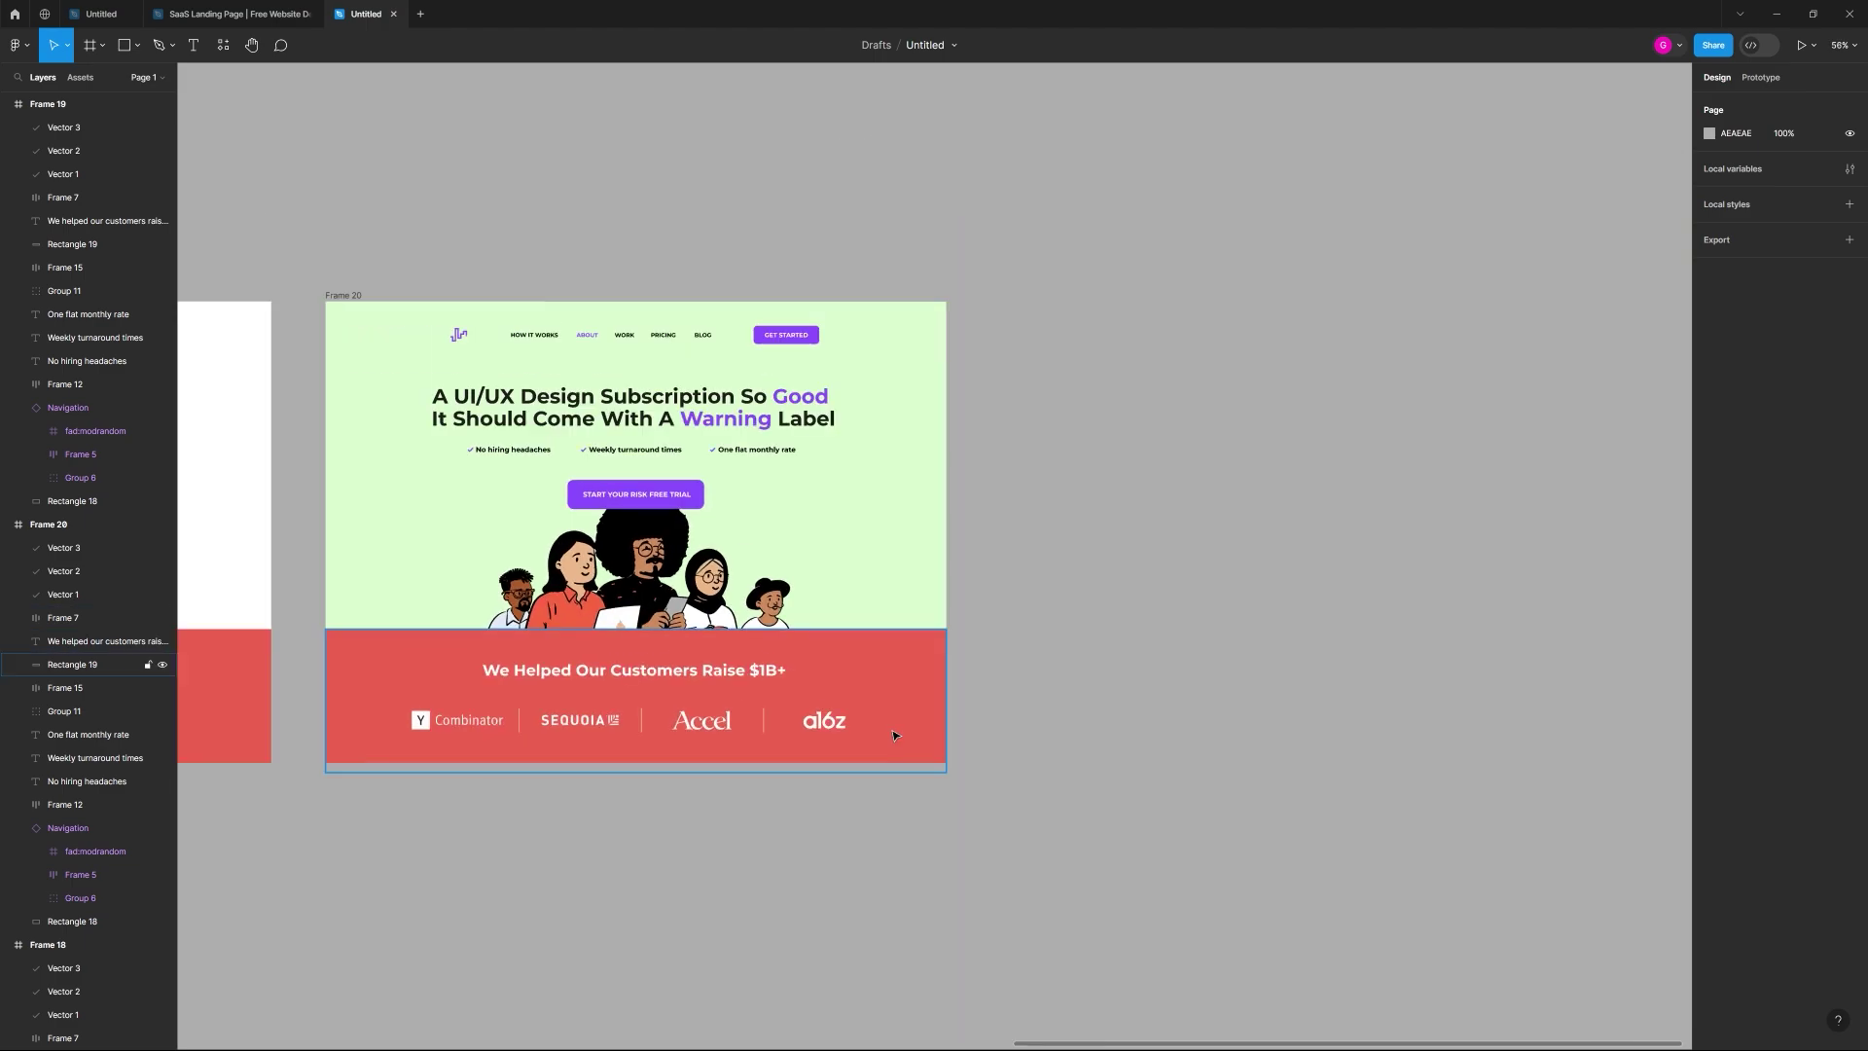
Step: Duplicate the green-and-tomato Frame 20 beside the original
{"action": "left_click", "coordinate": [364, 297]}
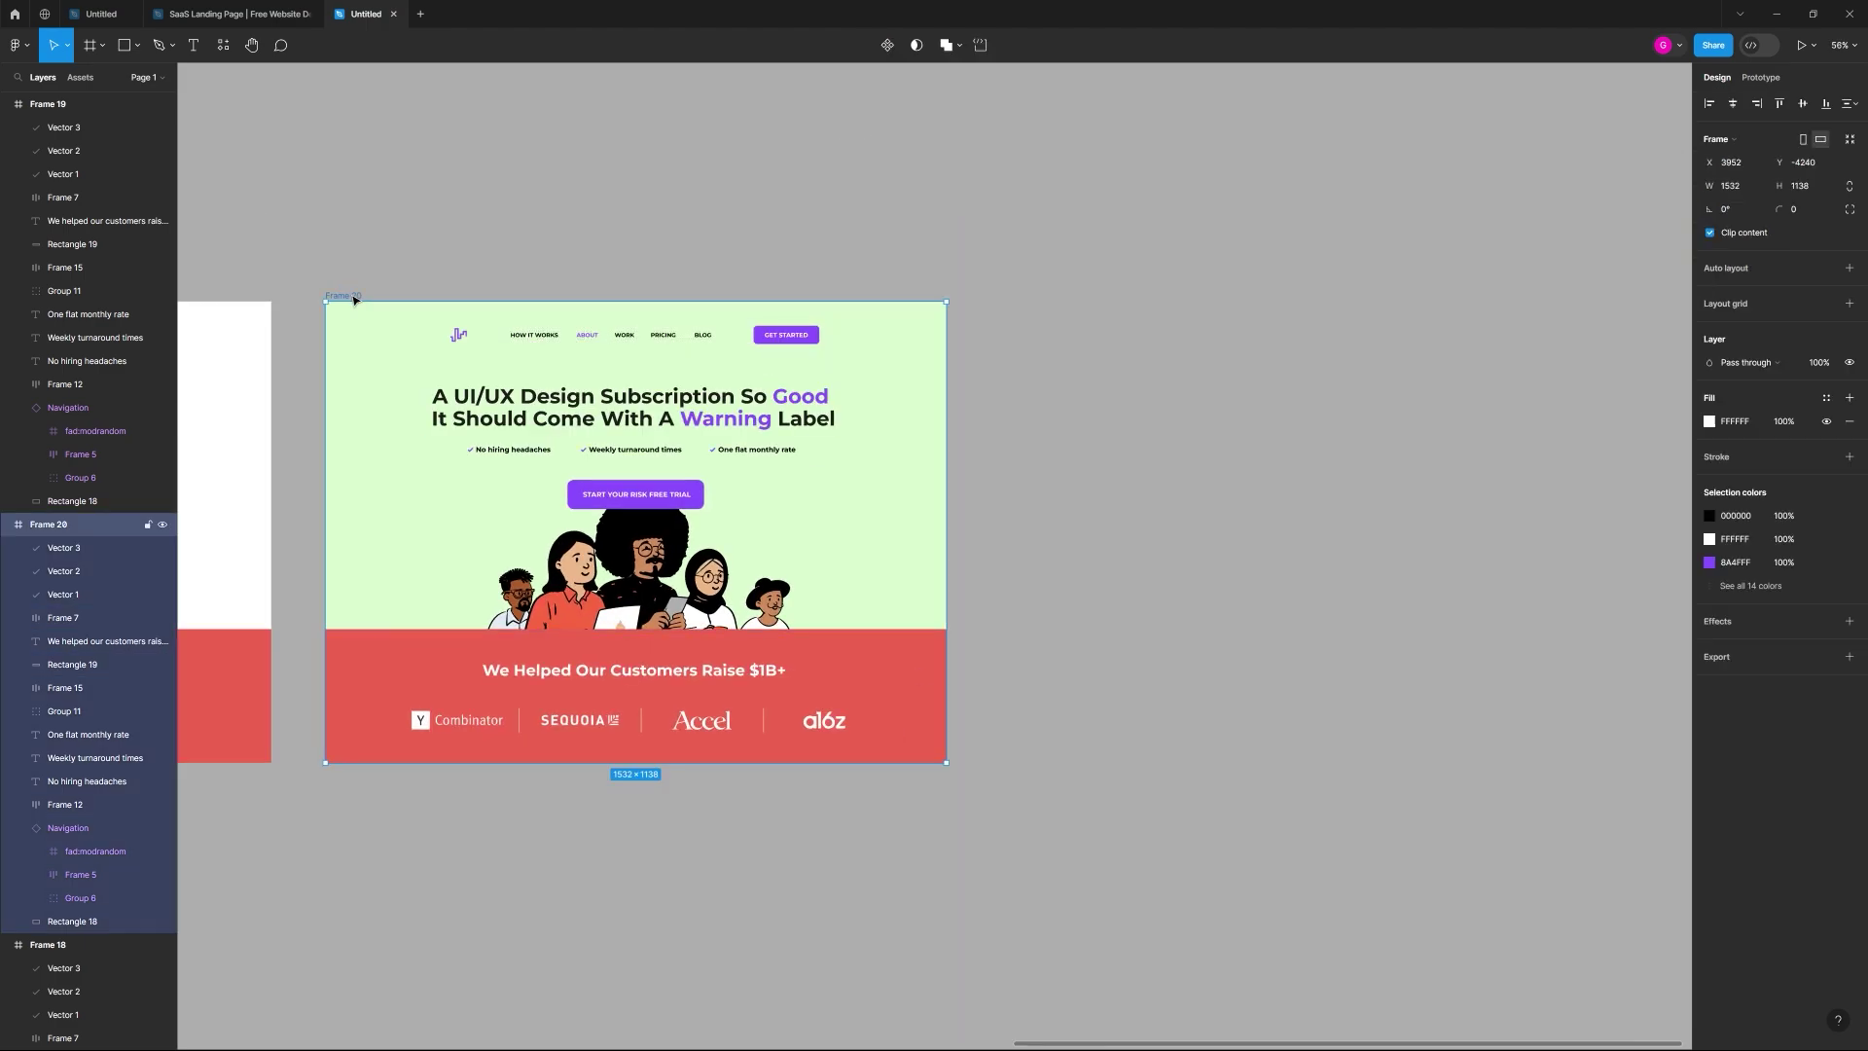
{"action": "key", "text": "ctrl+d"}
{"action": "key", "text": "Escape"}
{"action": "scroll", "coordinate": [1728, 373], "scroll_direction": "right", "scroll_amount": 5}
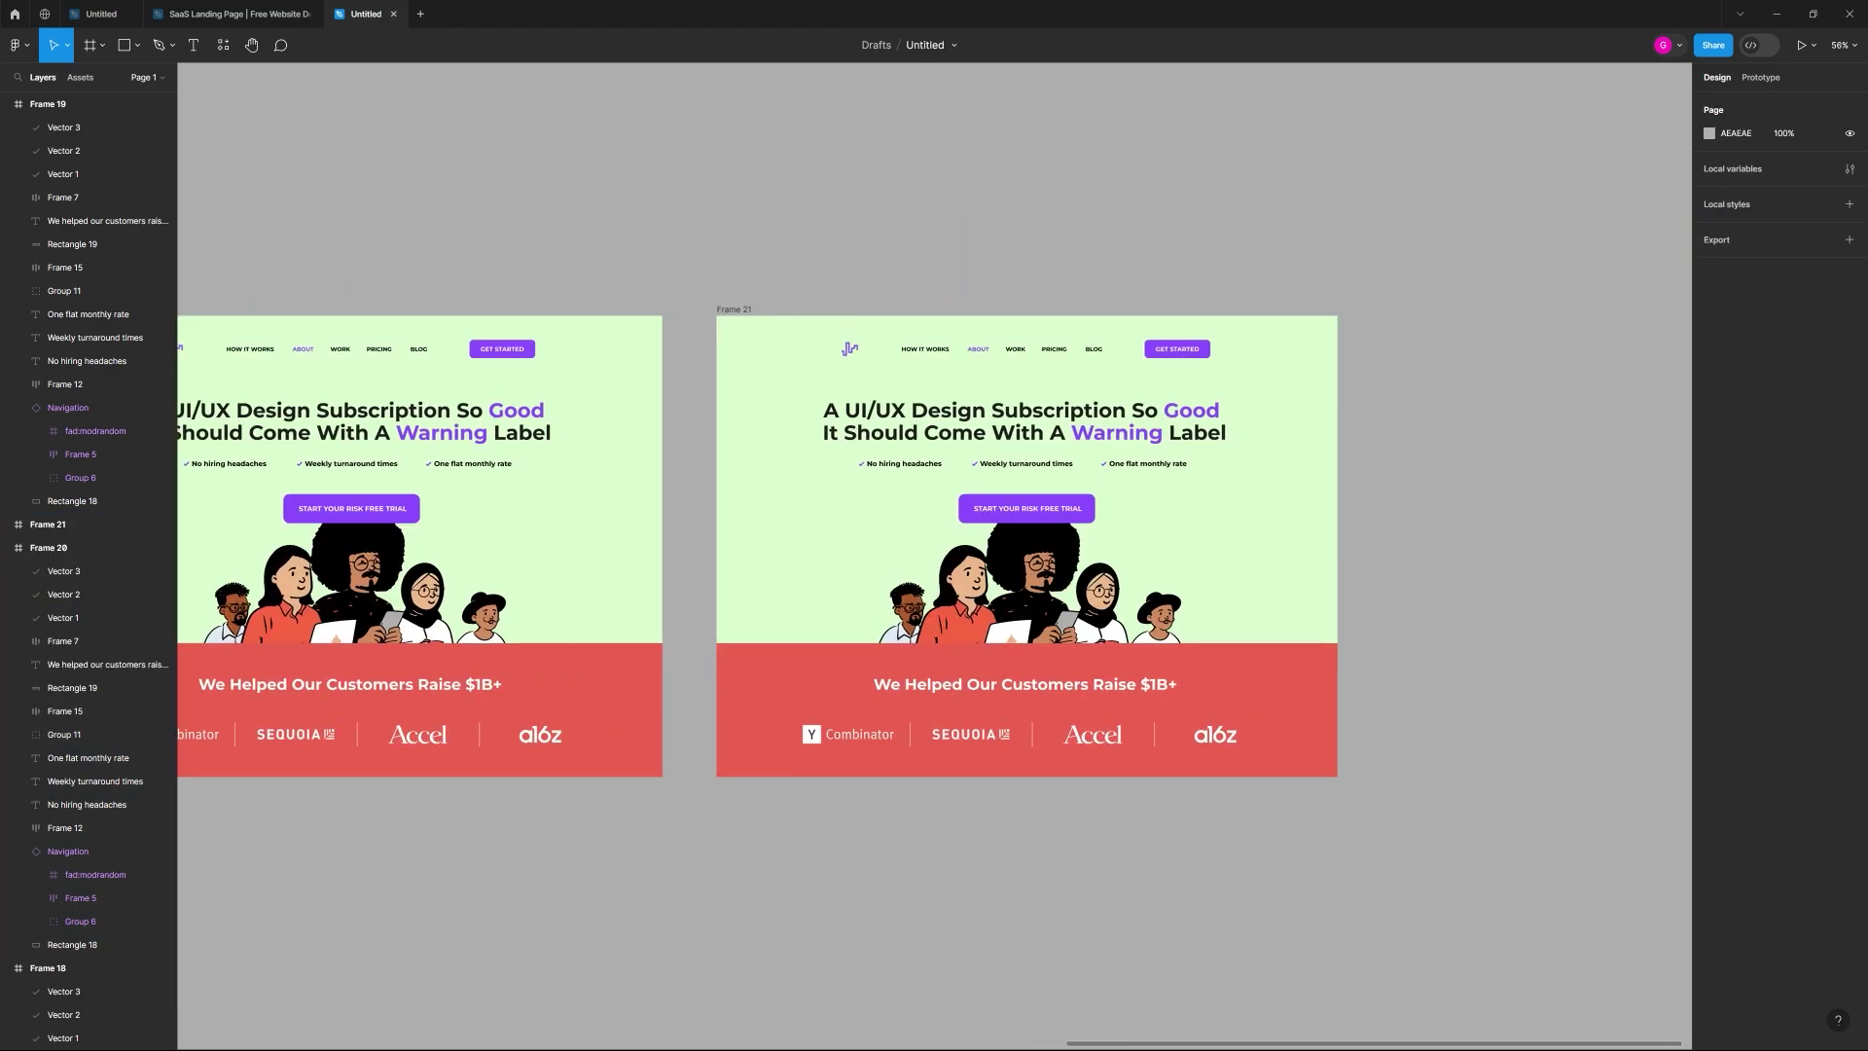
Step: Switch to the Coolors palette, copy the eerie black hex code 1D201F, and return to Figma
{"action": "key", "text": "alt+Tab"}
{"action": "left_click", "coordinate": [923, 858]}
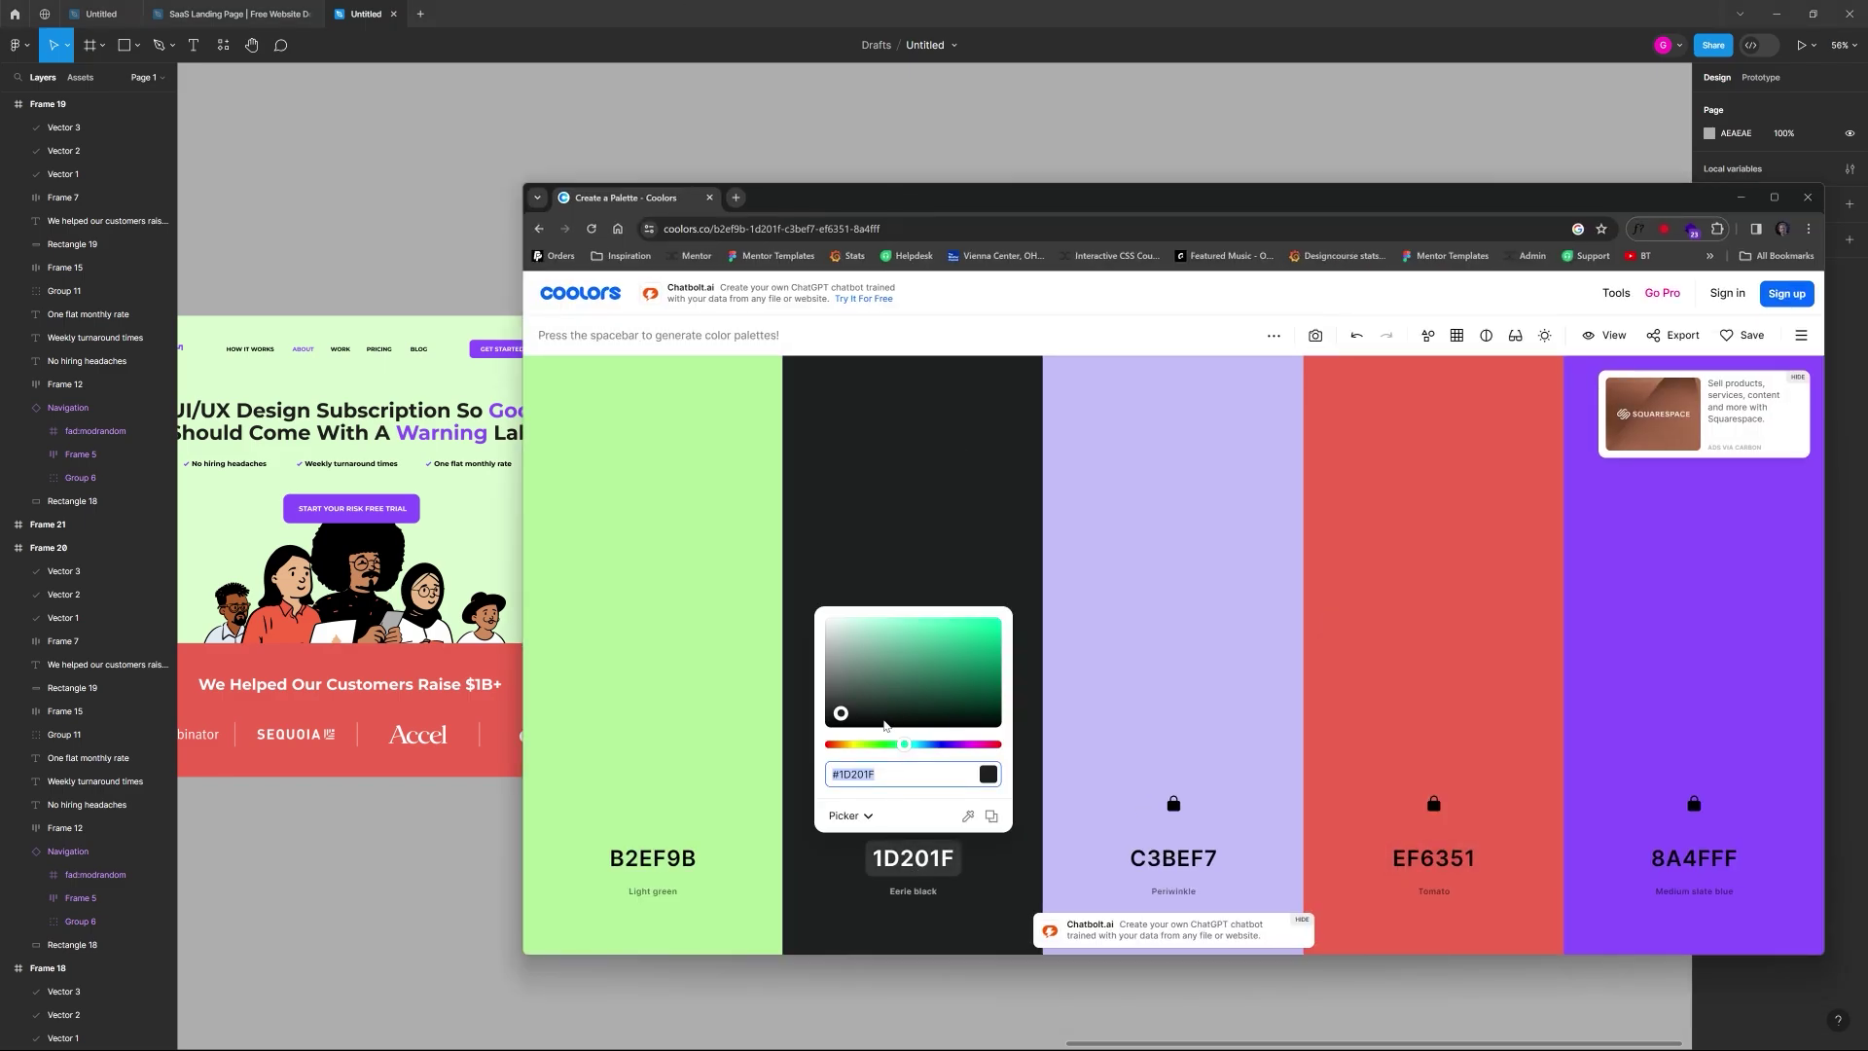
{"action": "triple_click", "coordinate": [897, 772]}
{"action": "left_click_drag", "start_coordinate": [956, 202], "coordinate": [1867, 206]}
{"action": "key", "text": "ctrl+c"}
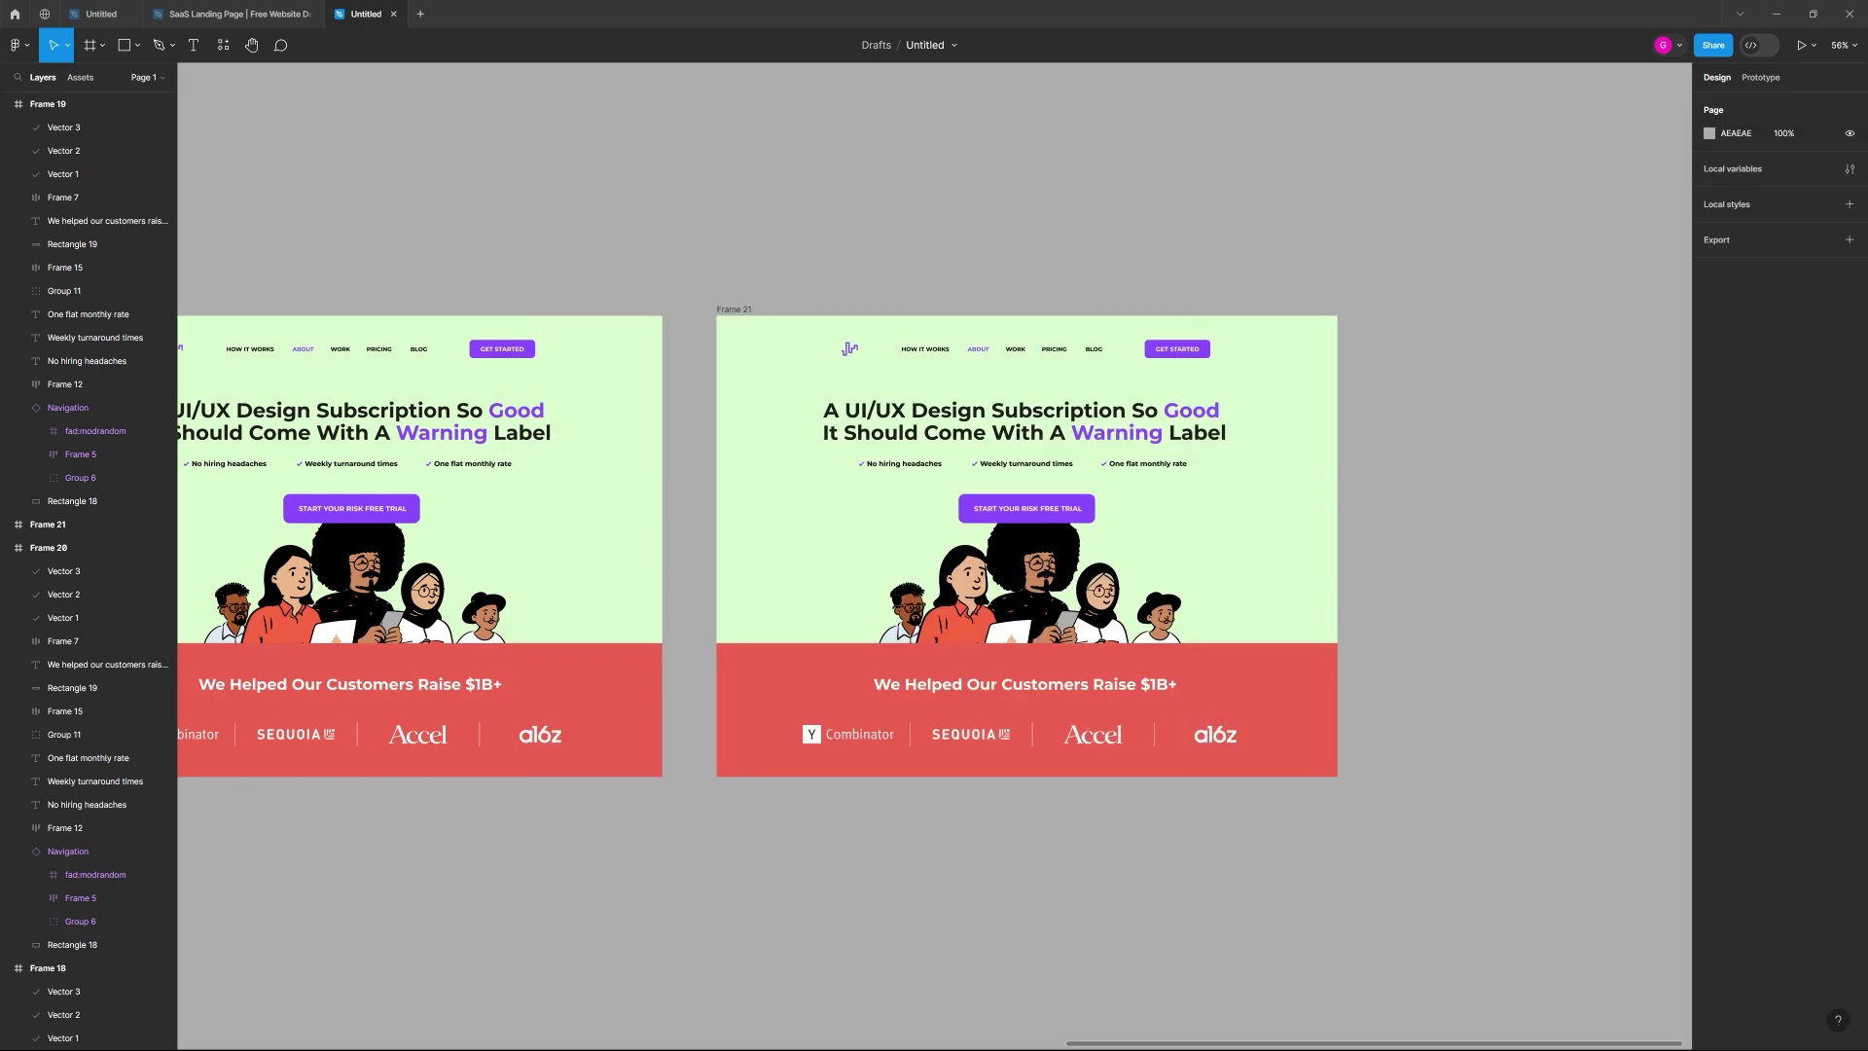
{"action": "left_click", "coordinate": [736, 310]}
{"action": "left_click", "coordinate": [803, 363]}
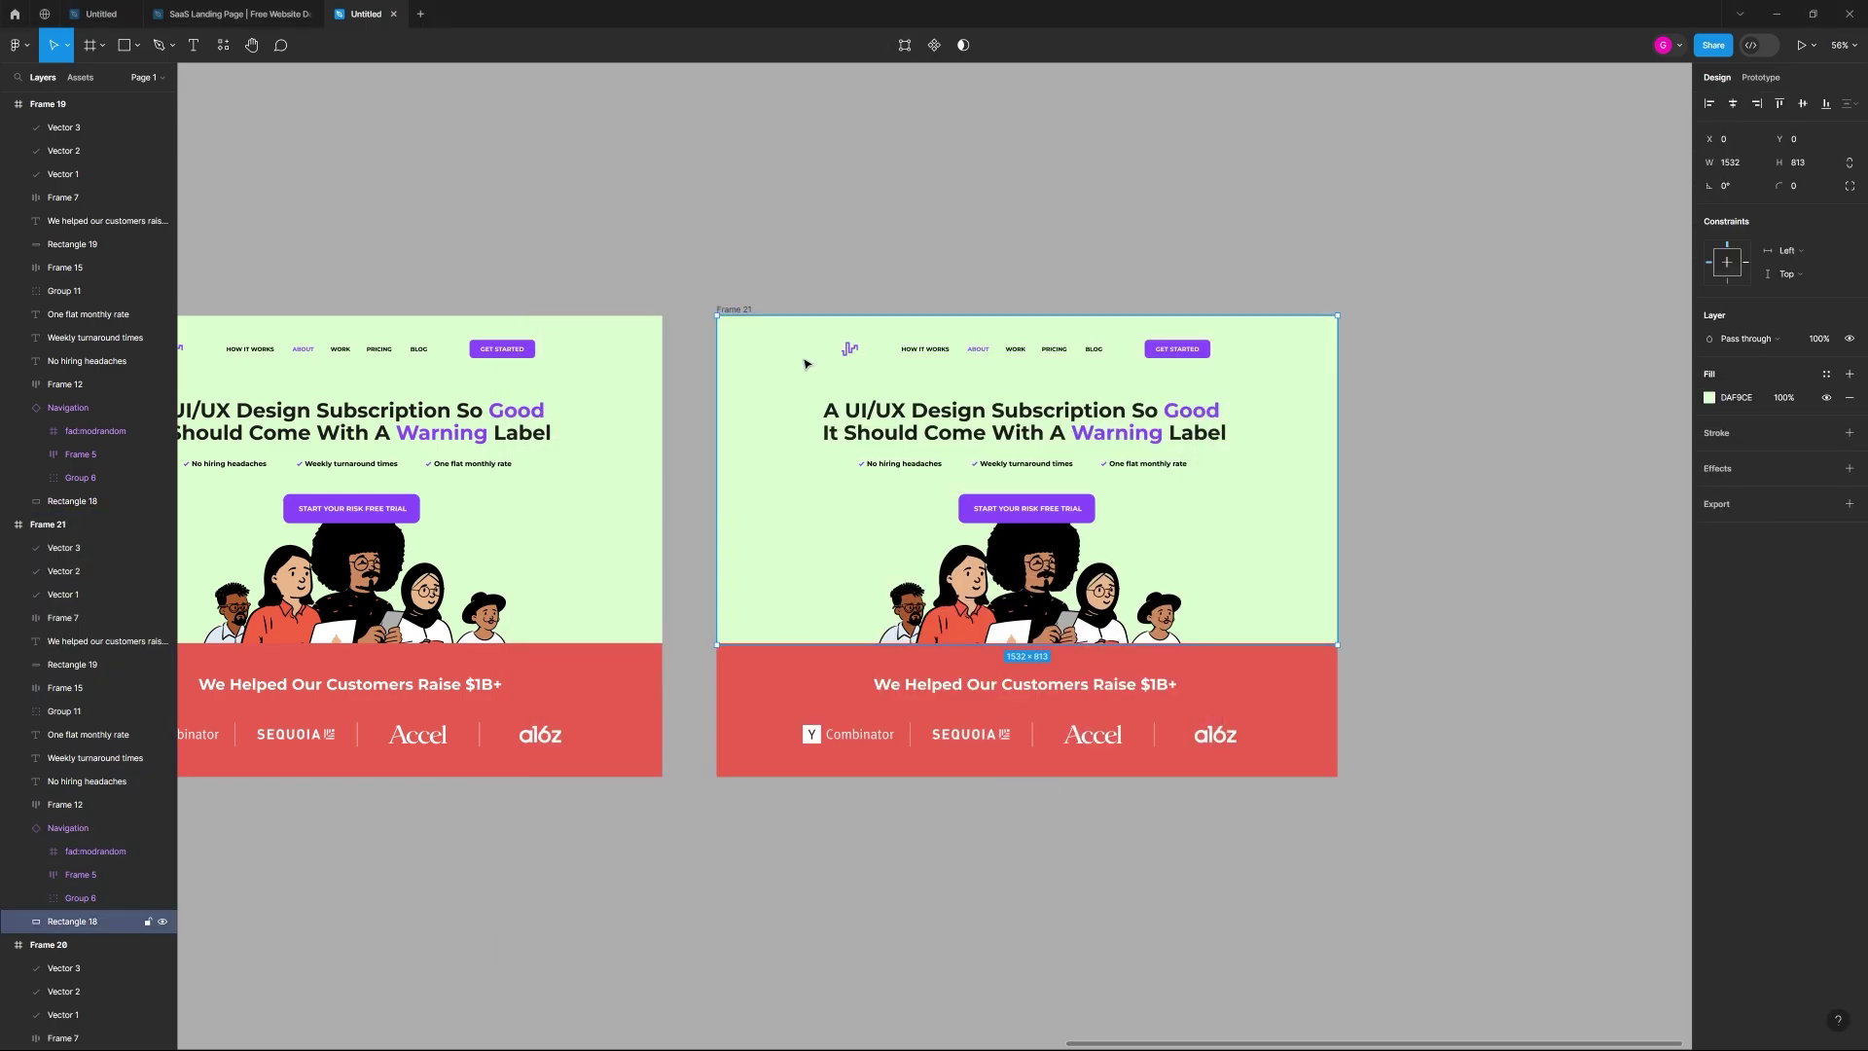
{"action": "left_click", "coordinate": [1734, 400]}
{"action": "key", "text": "ctrl+v"}
{"action": "left_click", "coordinate": [910, 284]}
{"action": "key", "text": "ctrl+z"}
{"action": "left_click", "coordinate": [736, 311]}
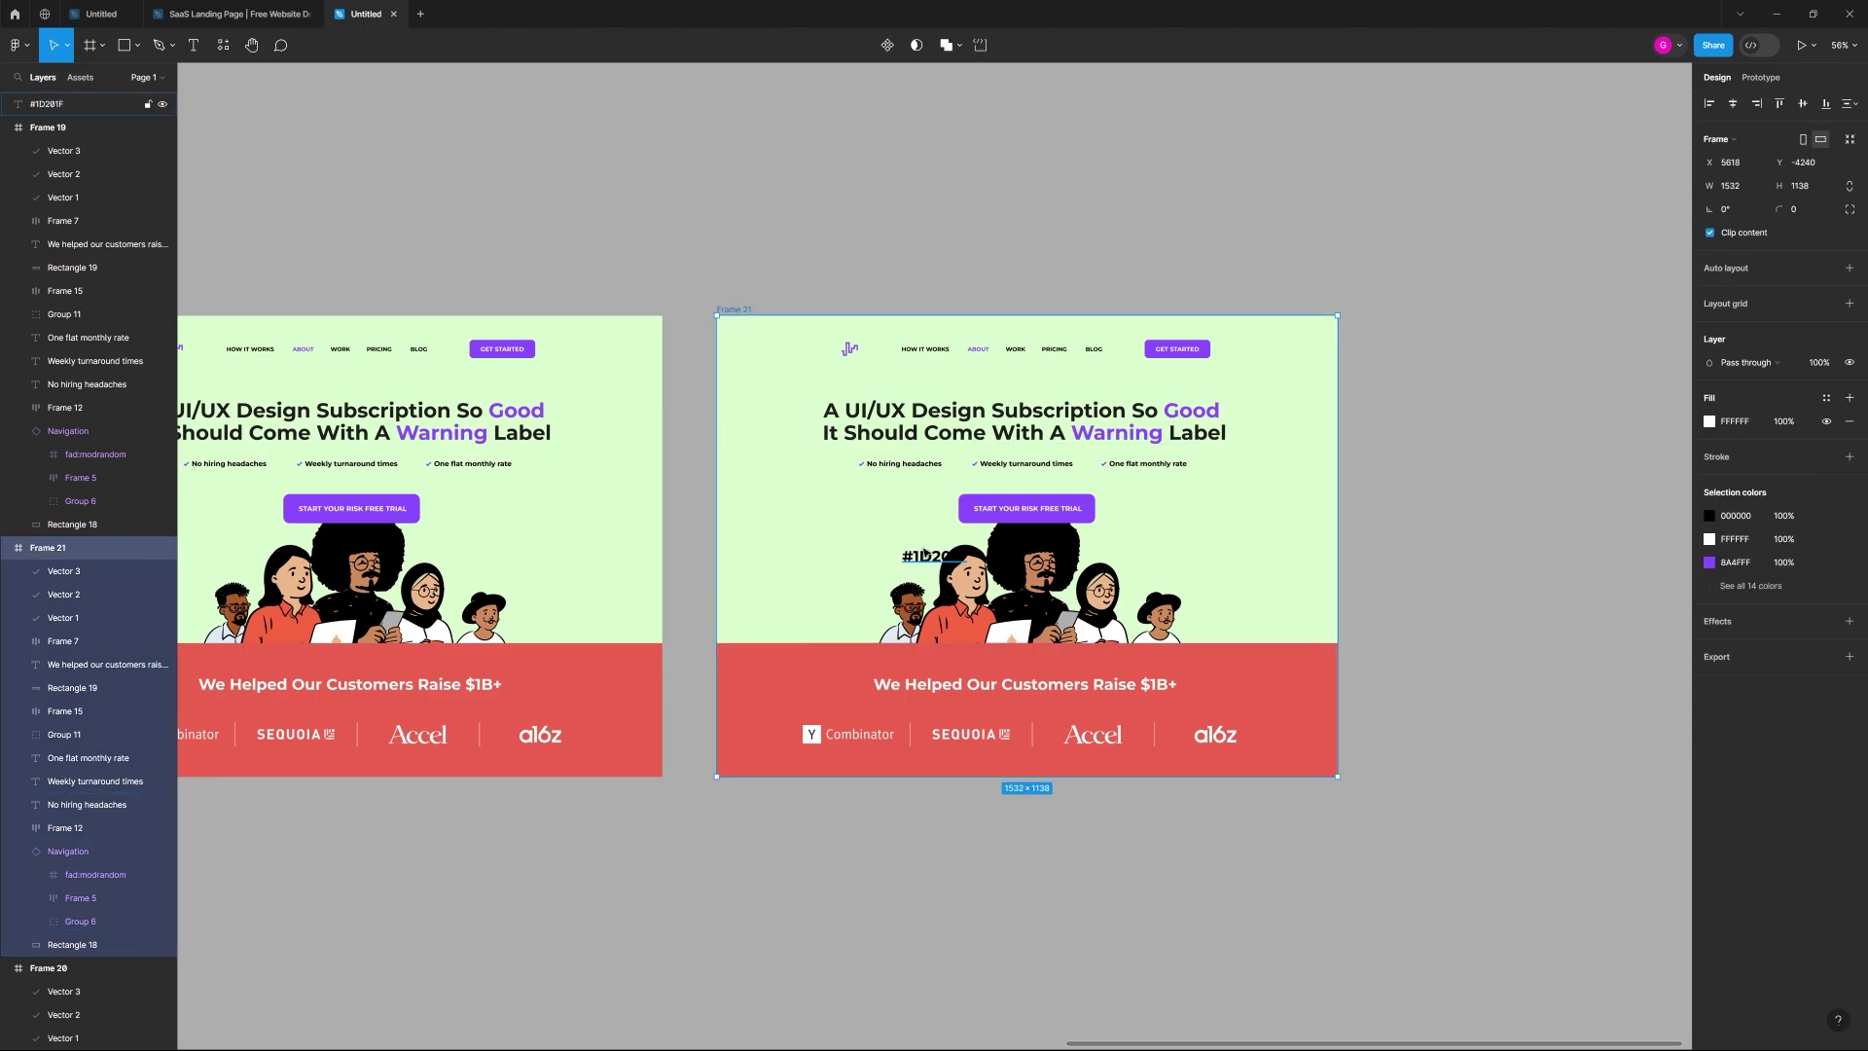
{"action": "key", "text": "ctrl+z"}
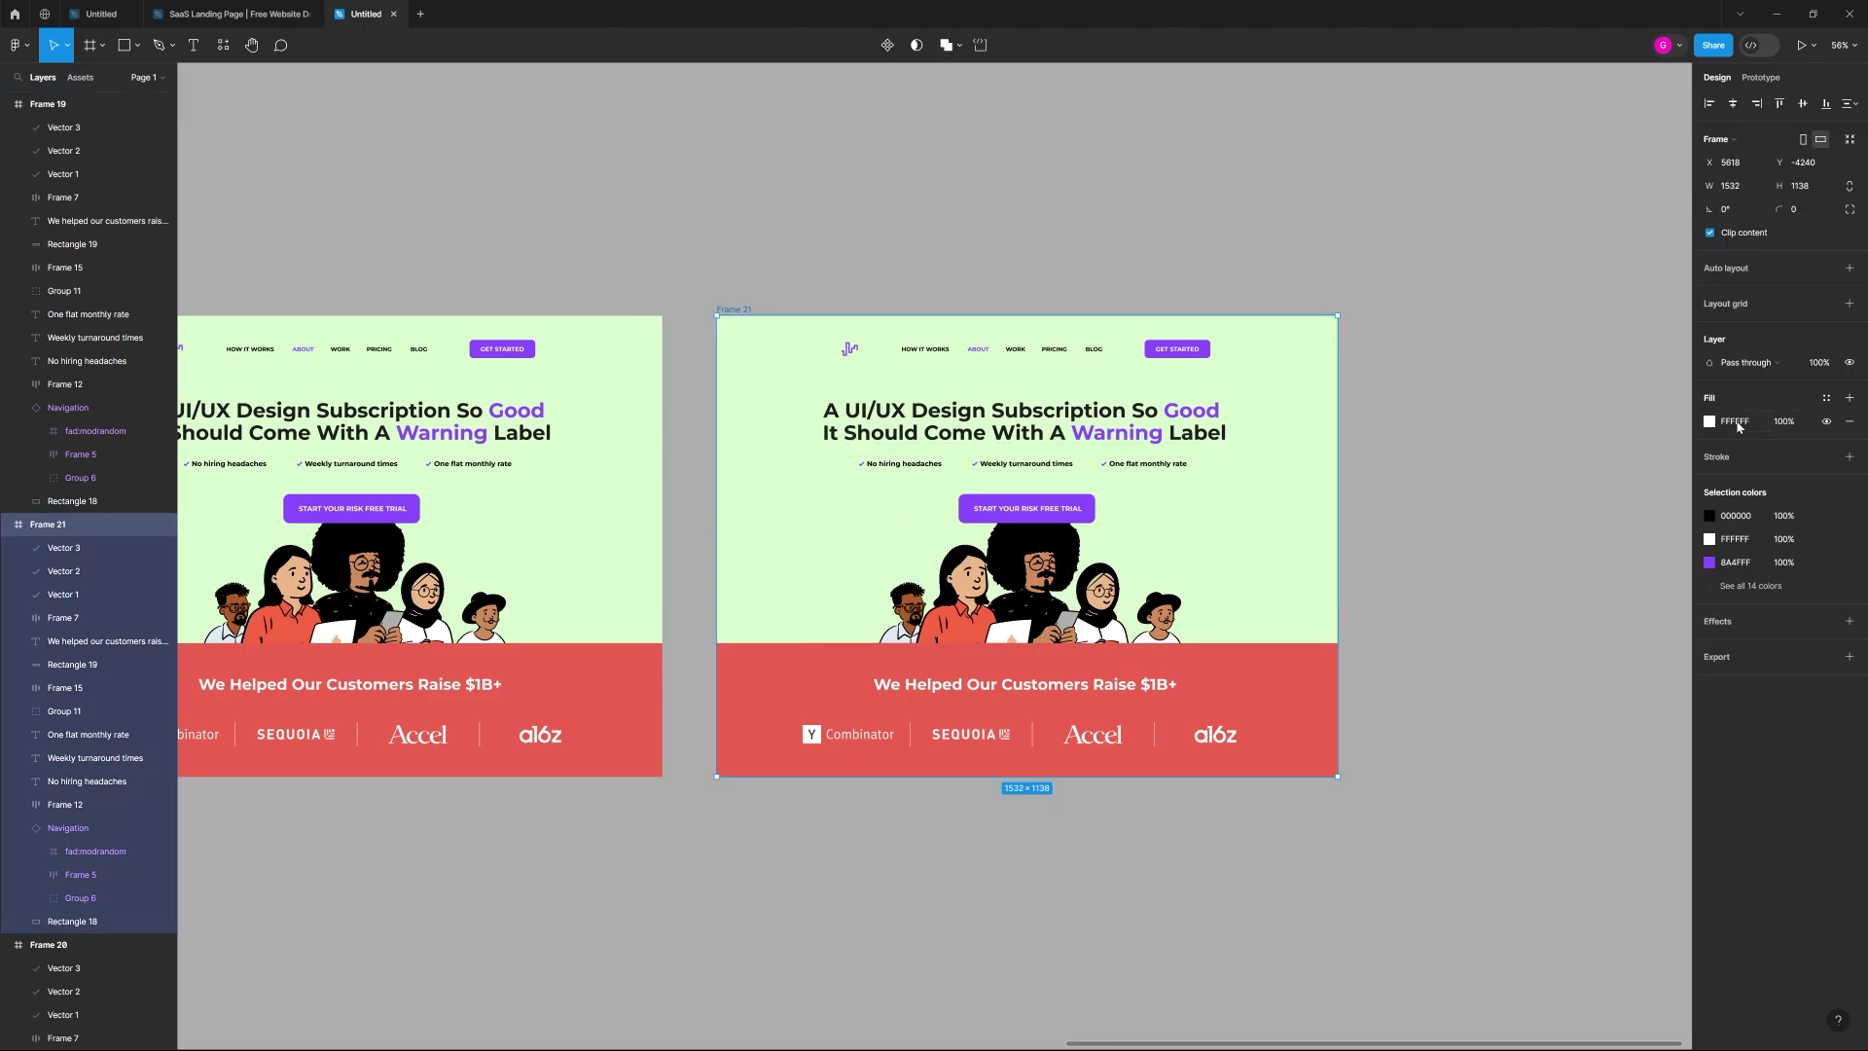
Step: Fill Frame 21's pale green hero background rectangle with eerie black 1D201F
{"action": "left_click", "coordinate": [1454, 432]}
{"action": "left_click", "coordinate": [1319, 432]}
{"action": "left_click", "coordinate": [1730, 403]}
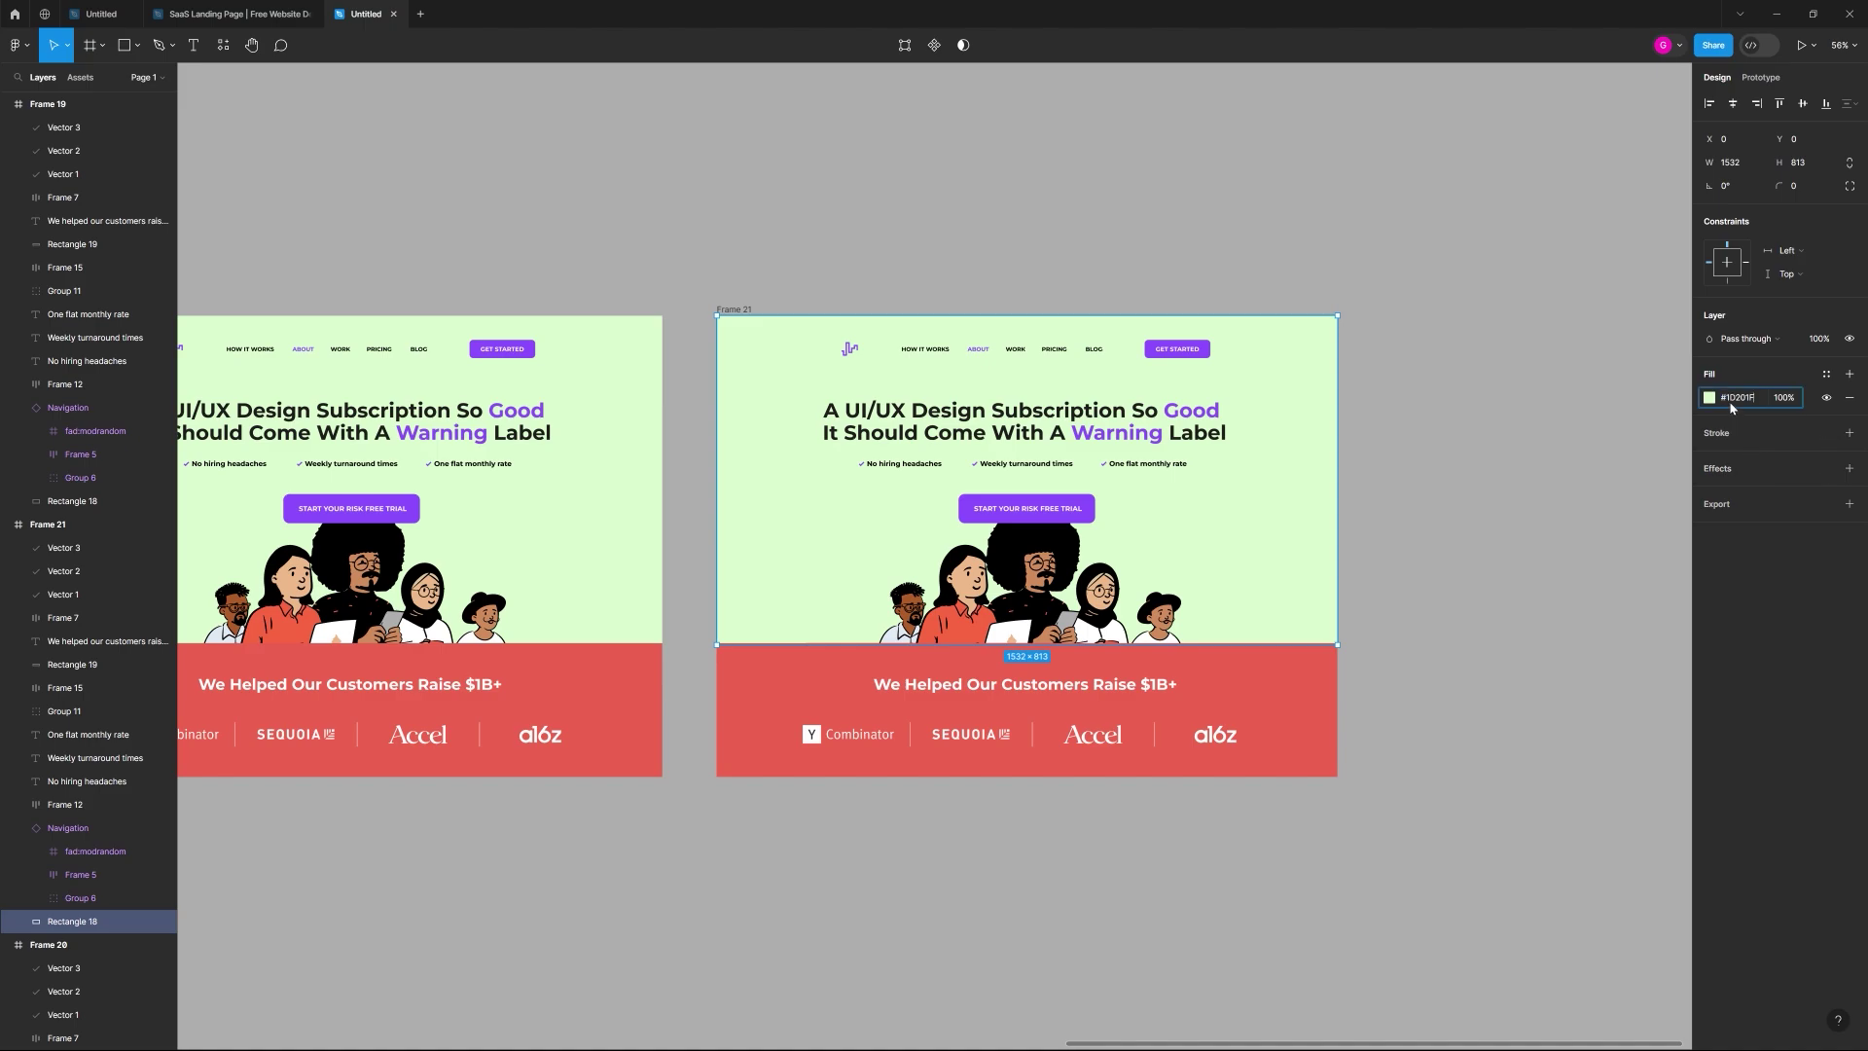
{"action": "key", "text": "Return"}
{"action": "left_click", "coordinate": [1367, 342]}
Step: Recolor the black text in Frame 21's navigation bar and its three benefit labels to white FFFFFF, with the headline included in the selection
{"action": "scroll", "coordinate": [1108, 461], "scroll_direction": "up", "scroll_amount": 5}
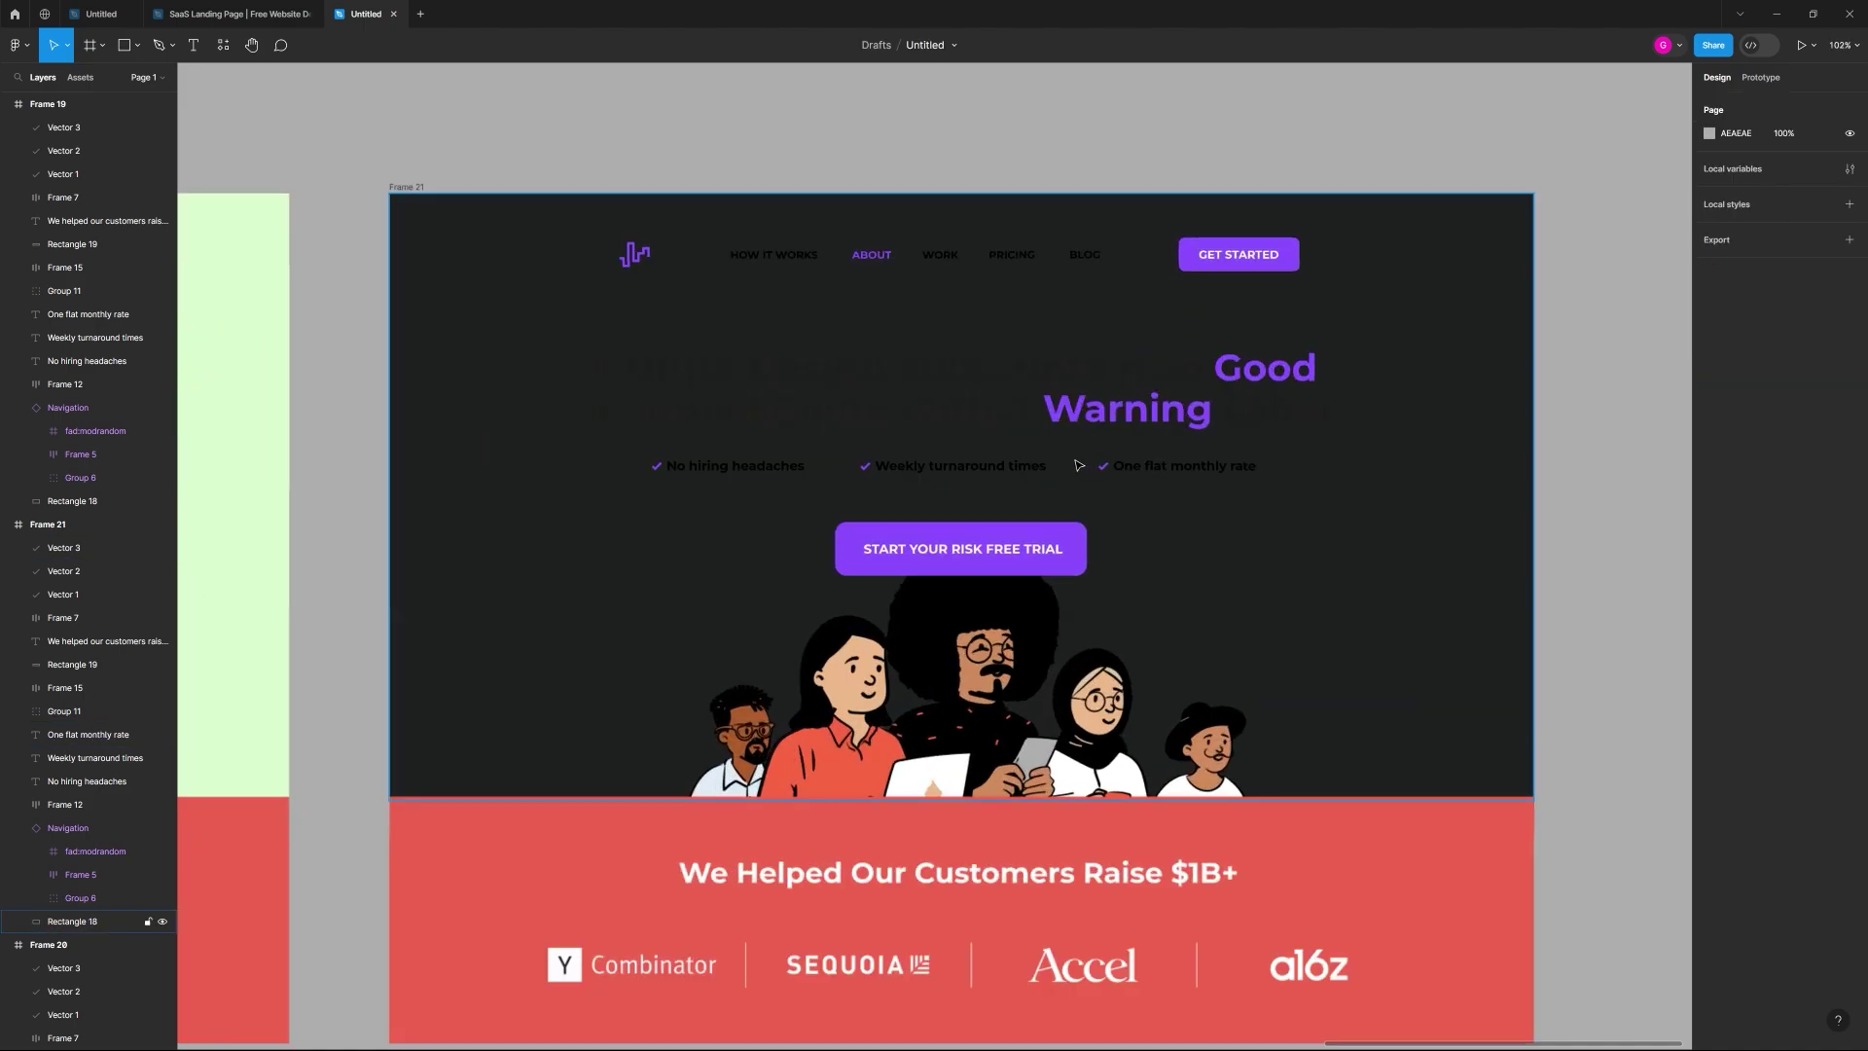
{"action": "left_click", "coordinate": [923, 390]}
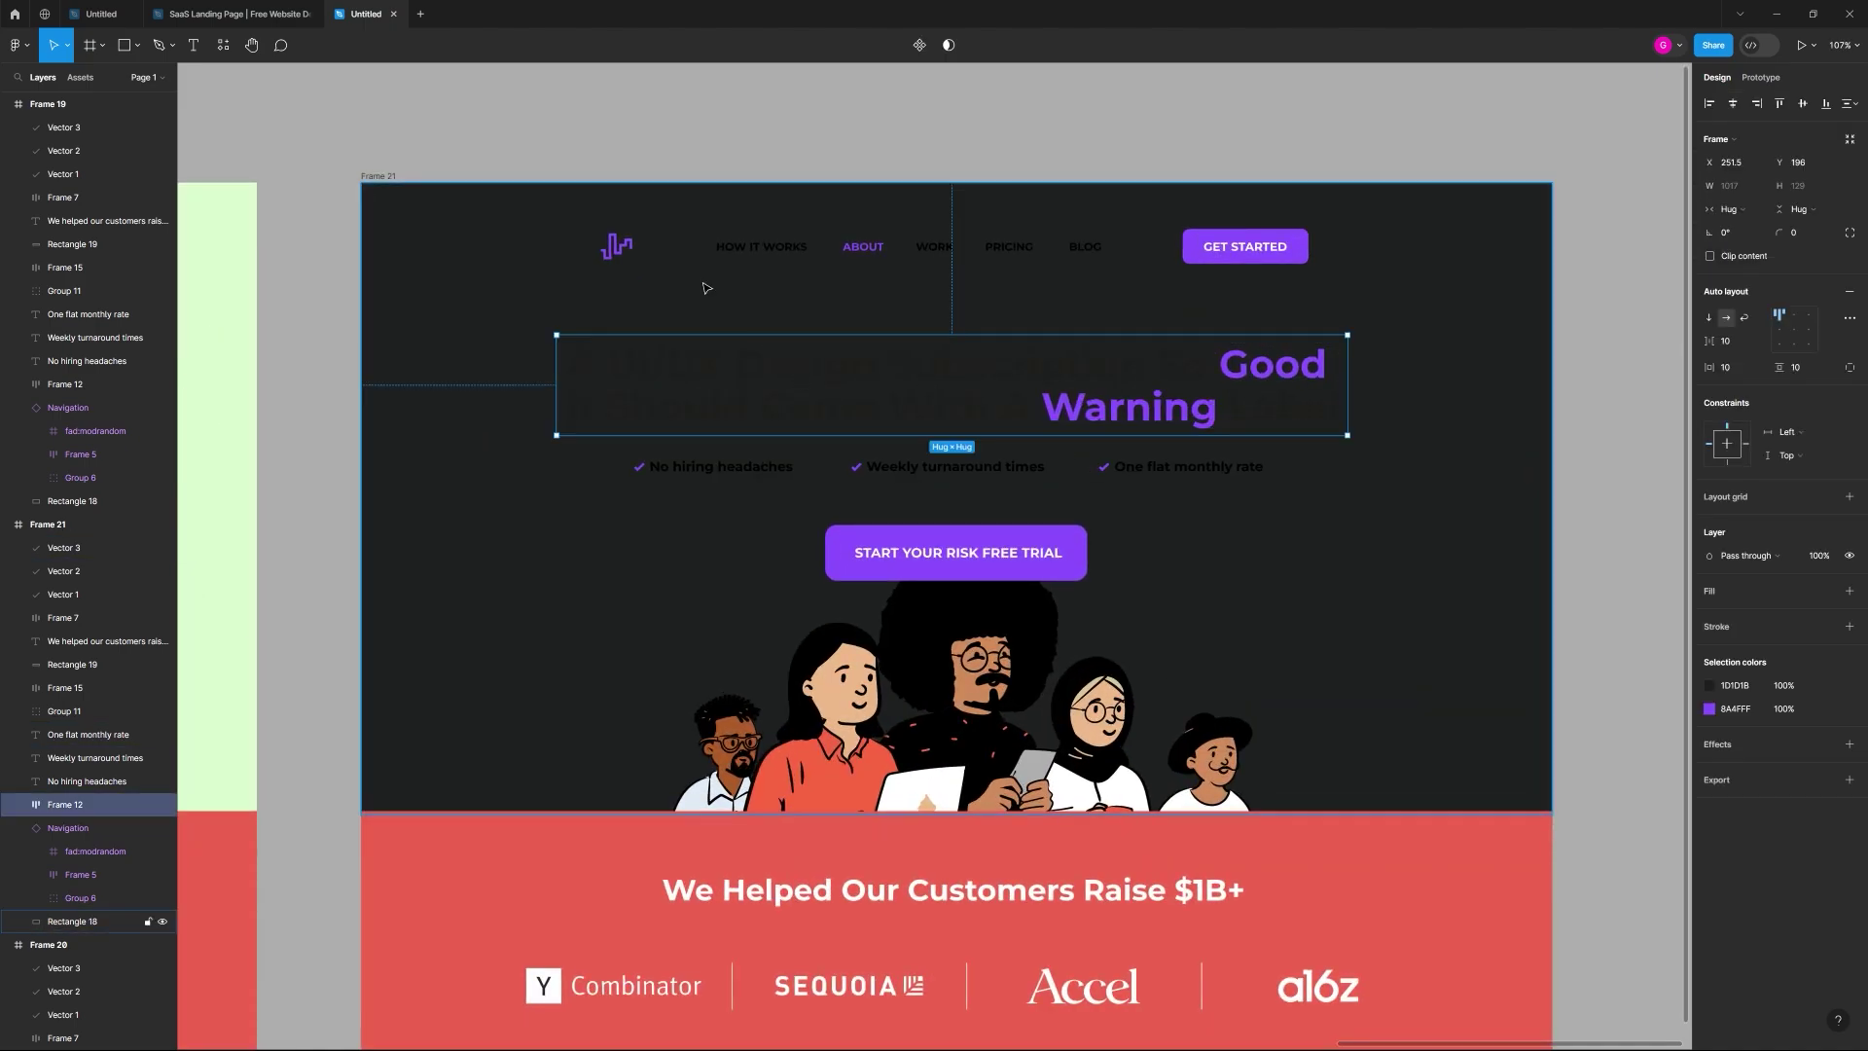
{"action": "key", "text": "Tab"}
{"action": "left_click", "coordinate": [826, 398], "text": "shift"}
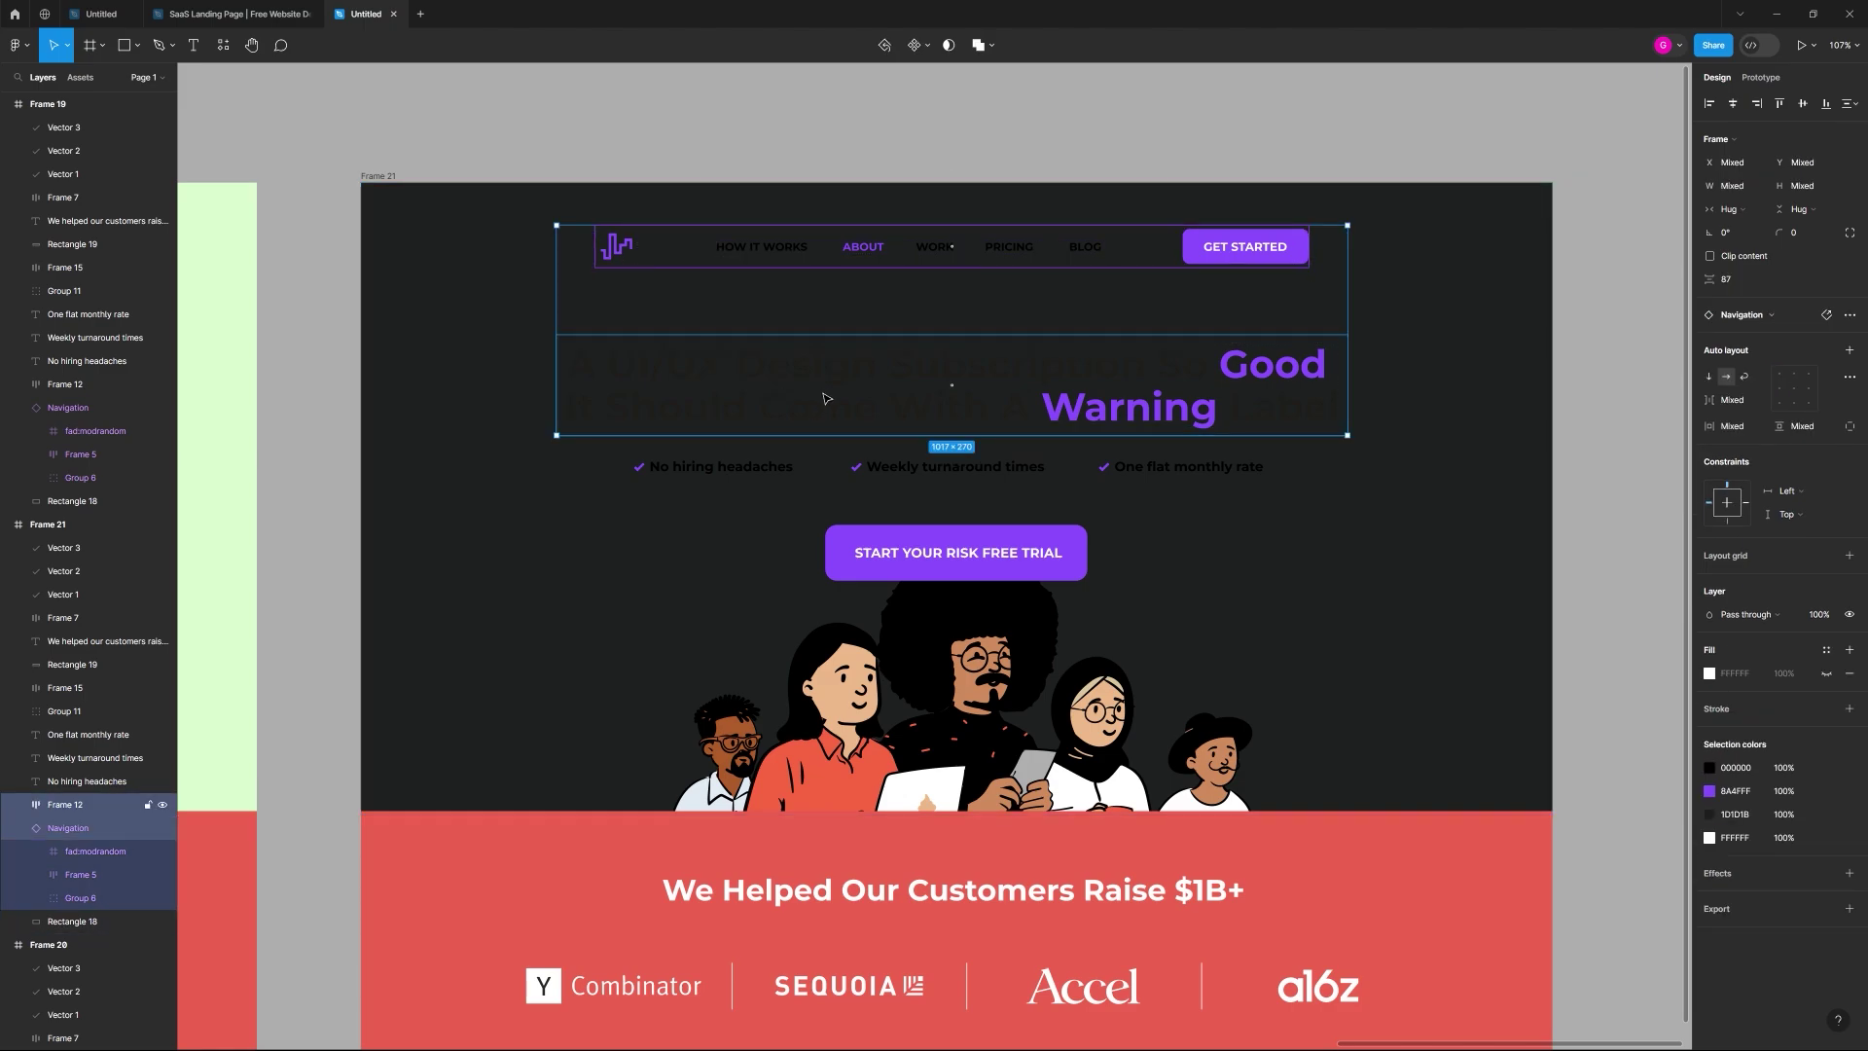
{"action": "left_click", "coordinate": [731, 469], "text": "shift"}
{"action": "left_click", "coordinate": [982, 469], "text": "shift"}
{"action": "left_click", "coordinate": [1189, 467], "text": "shift"}
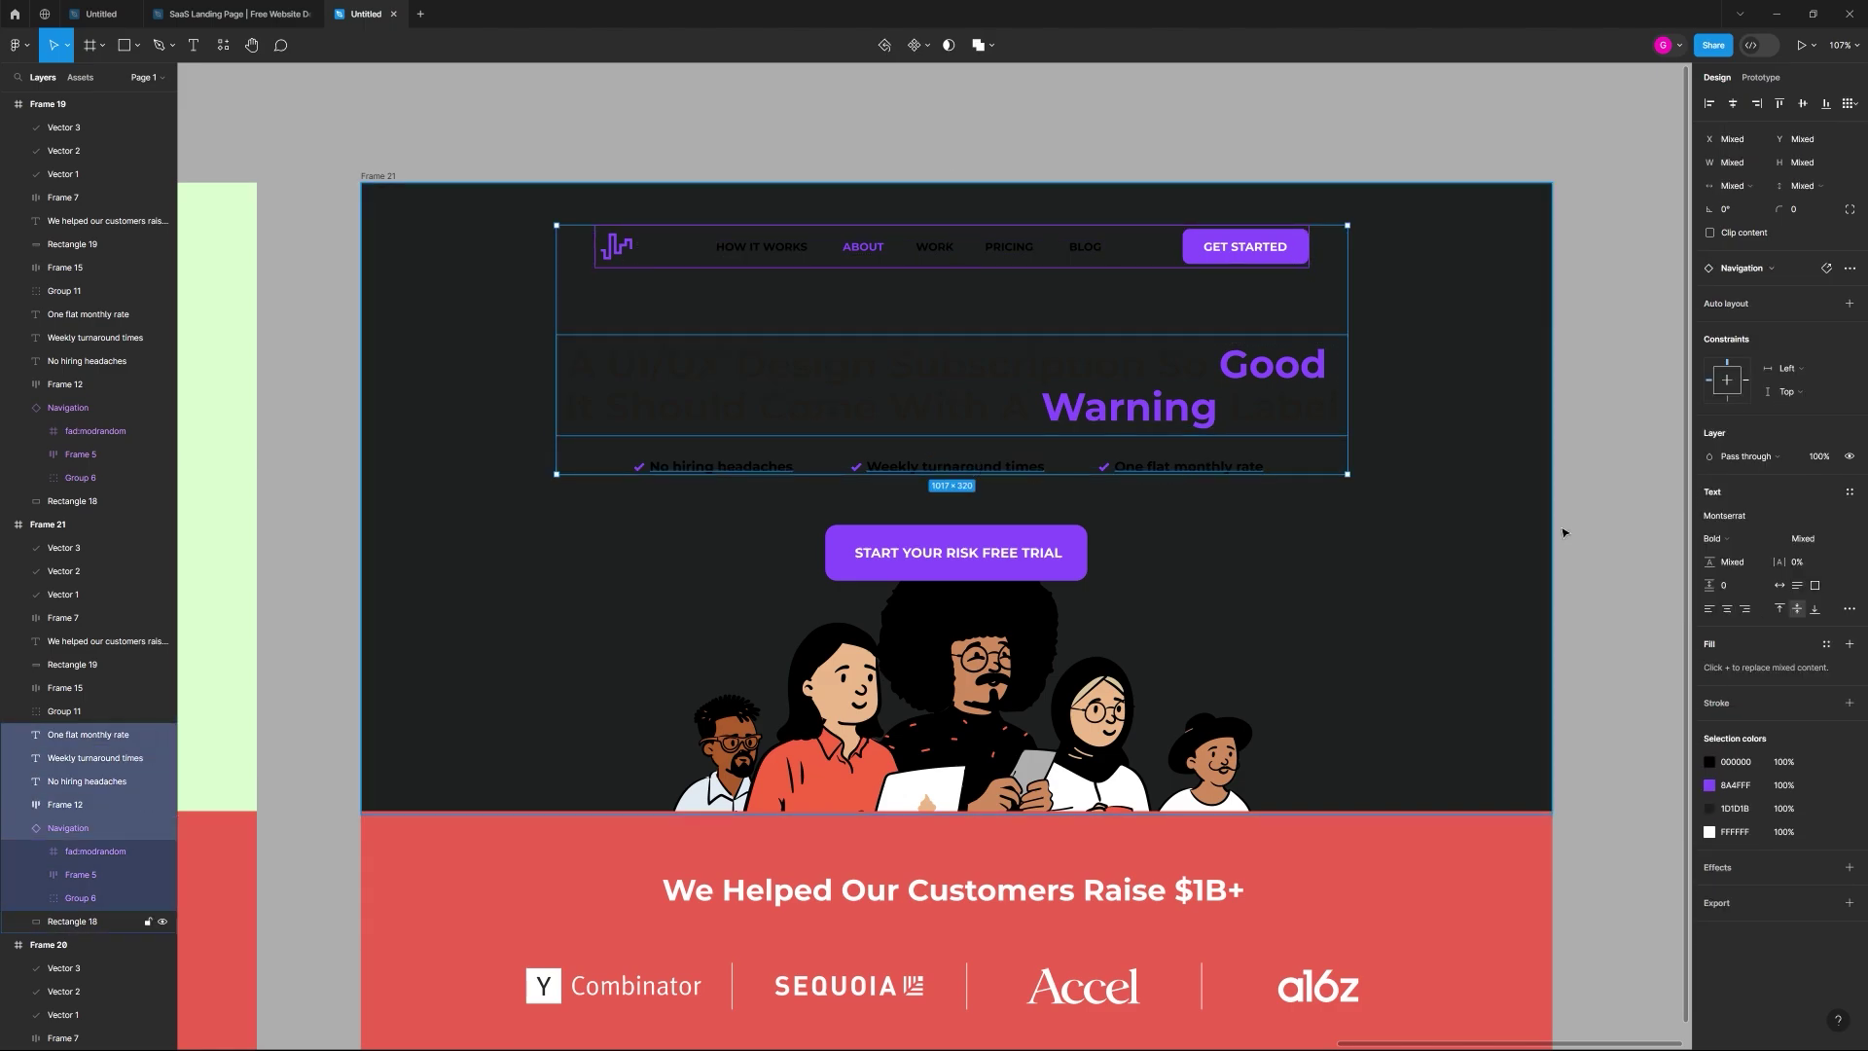
{"action": "left_click", "coordinate": [1710, 762]}
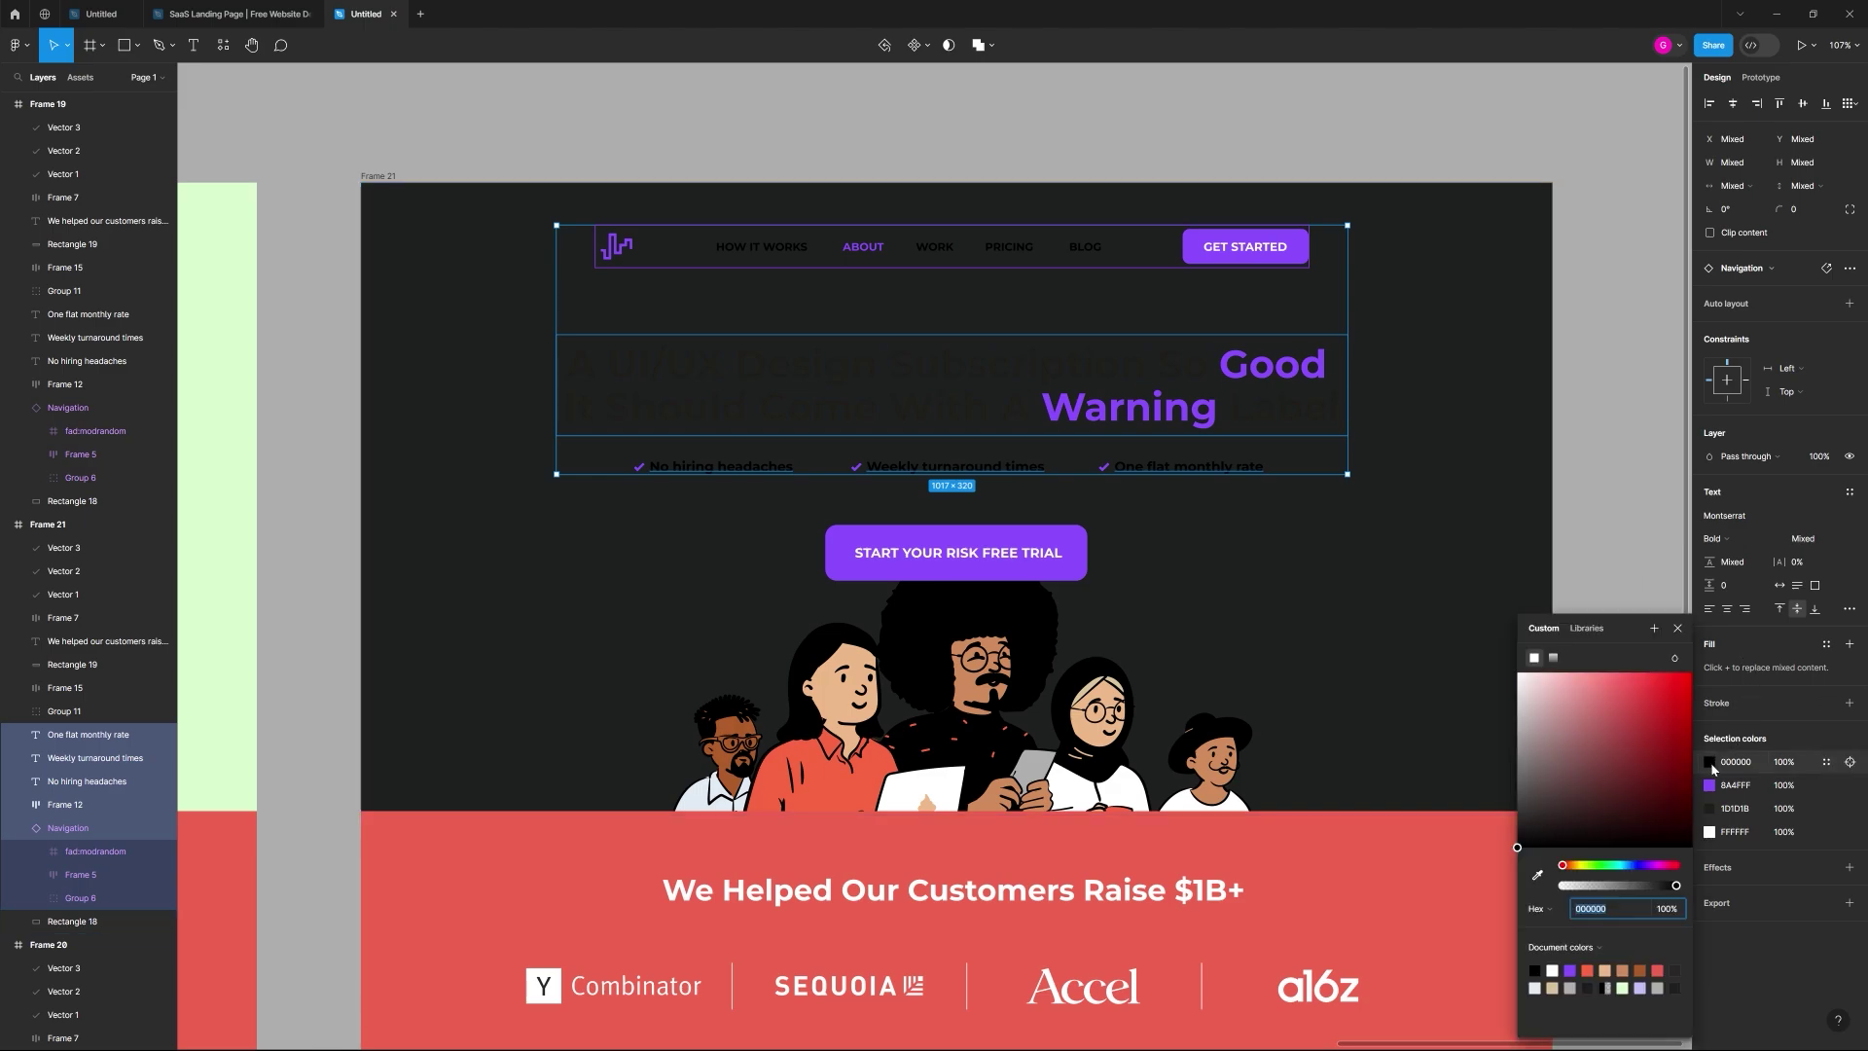
{"action": "left_click_drag", "start_coordinate": [1534, 698], "coordinate": [1475, 642]}
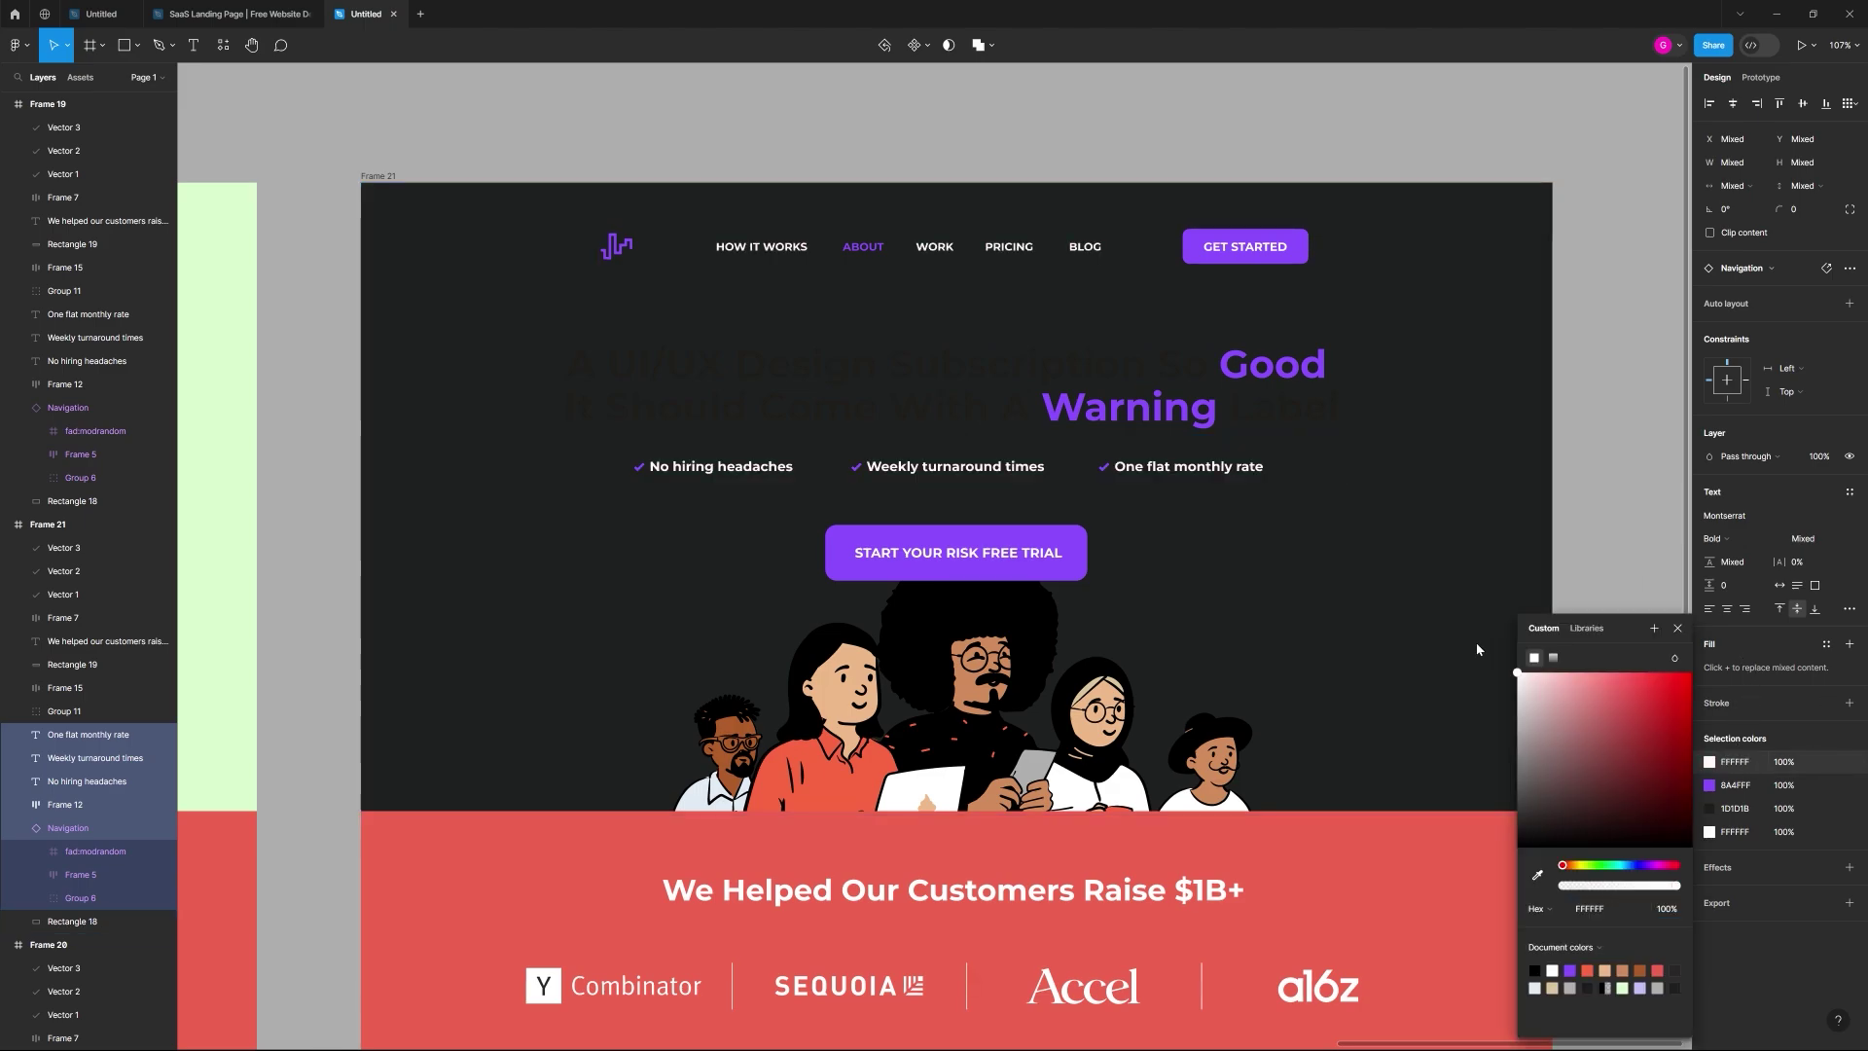
Step: Change the violet 8A4FFF and dark 1D1D1B colors in the selected navigation and headline to white
{"action": "left_click", "coordinate": [1711, 786]}
{"action": "left_click_drag", "start_coordinate": [1637, 674], "coordinate": [1512, 587]}
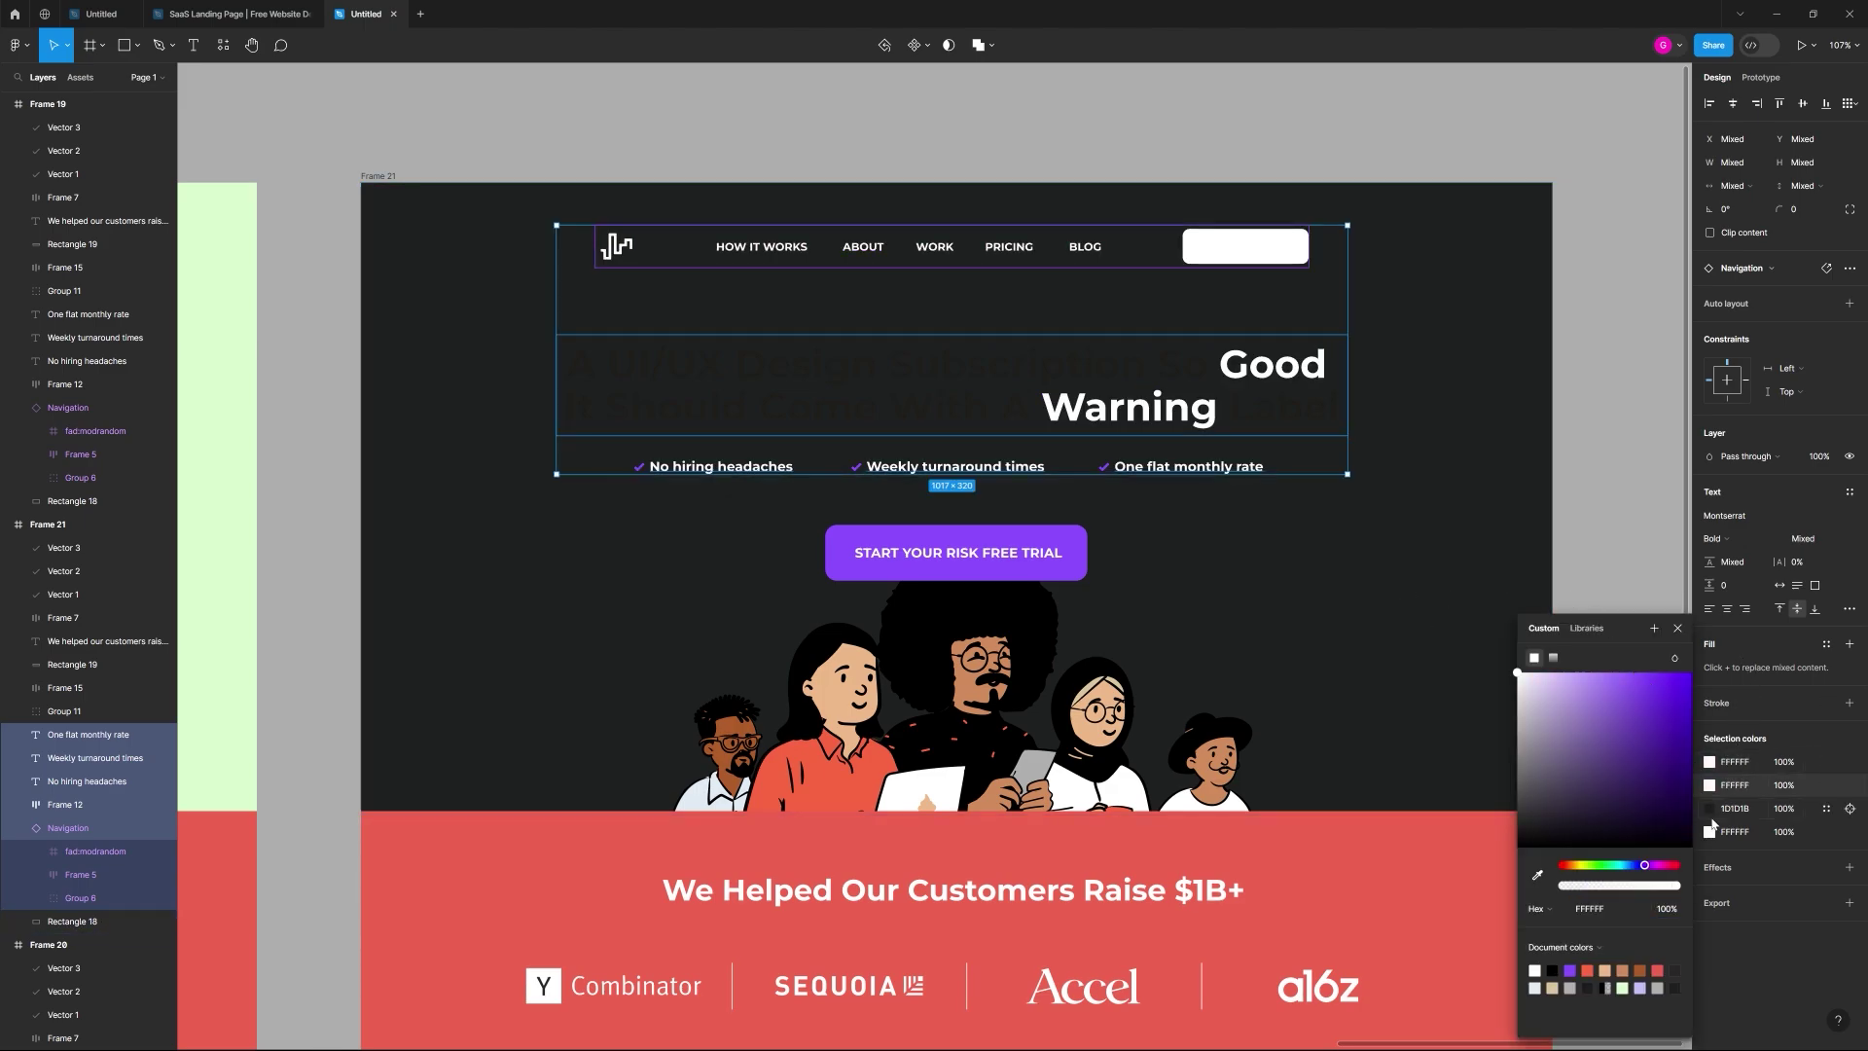
{"action": "left_click", "coordinate": [1710, 808]}
{"action": "left_click_drag", "start_coordinate": [1603, 739], "coordinate": [1518, 671]}
{"action": "left_click", "coordinate": [1631, 450]}
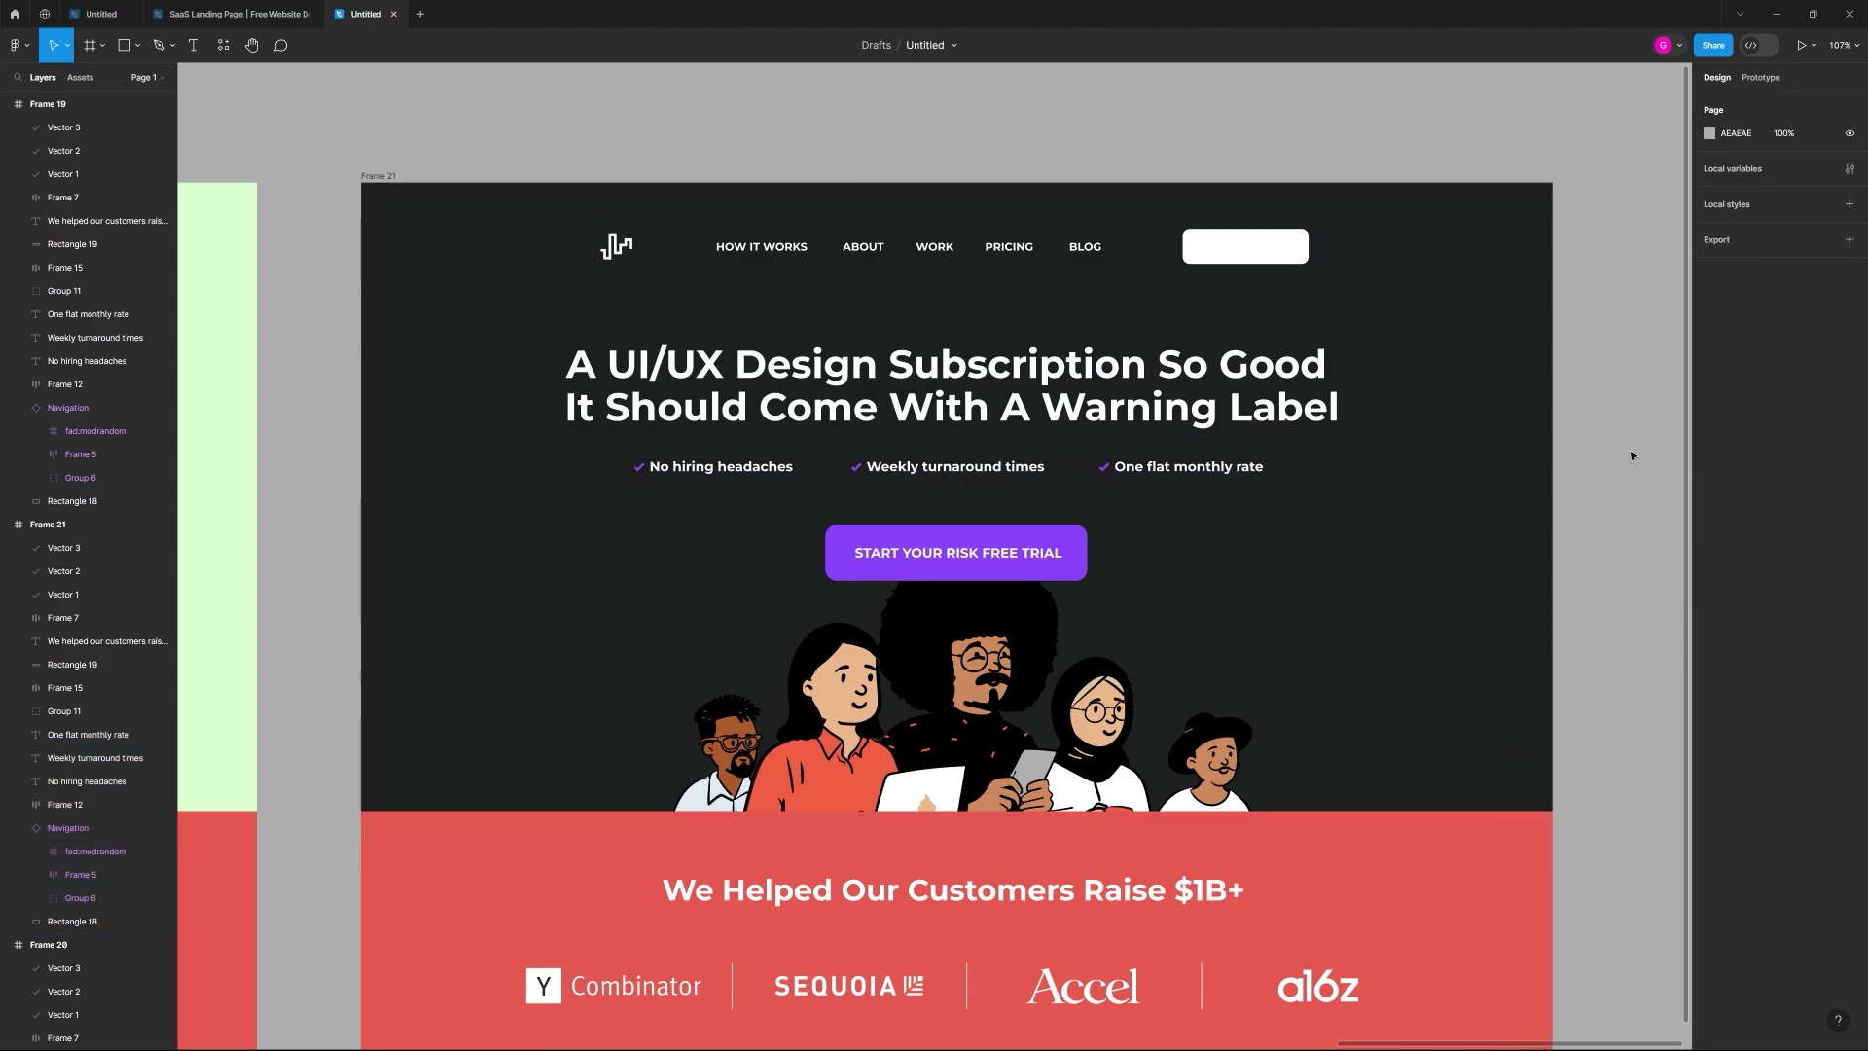
Step: Recolor Frame 21's GET STARTED label with the dark color sampled from the hero background
{"action": "left_click", "coordinate": [1256, 250], "text": "ctrl"}
{"action": "left_click", "coordinate": [1709, 585]}
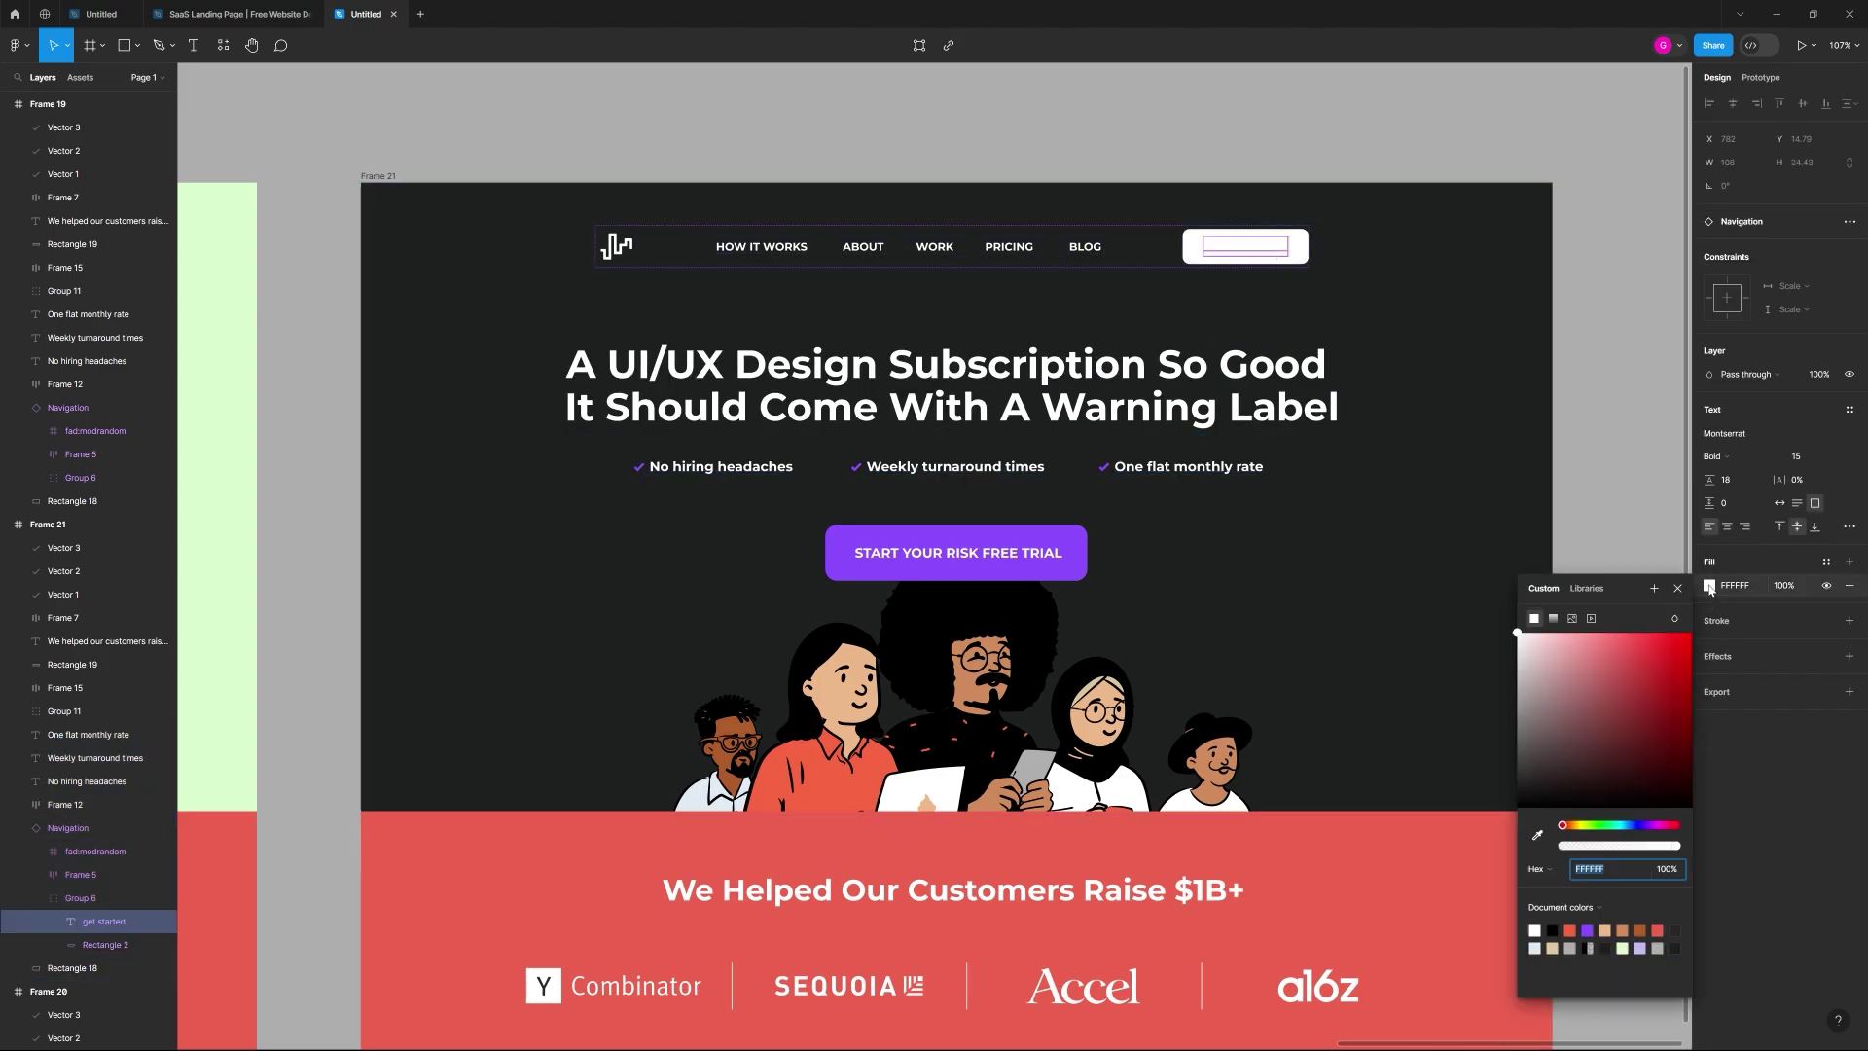
{"action": "left_click", "coordinate": [1537, 835]}
{"action": "left_click", "coordinate": [1488, 762]}
{"action": "left_click", "coordinate": [1574, 444]}
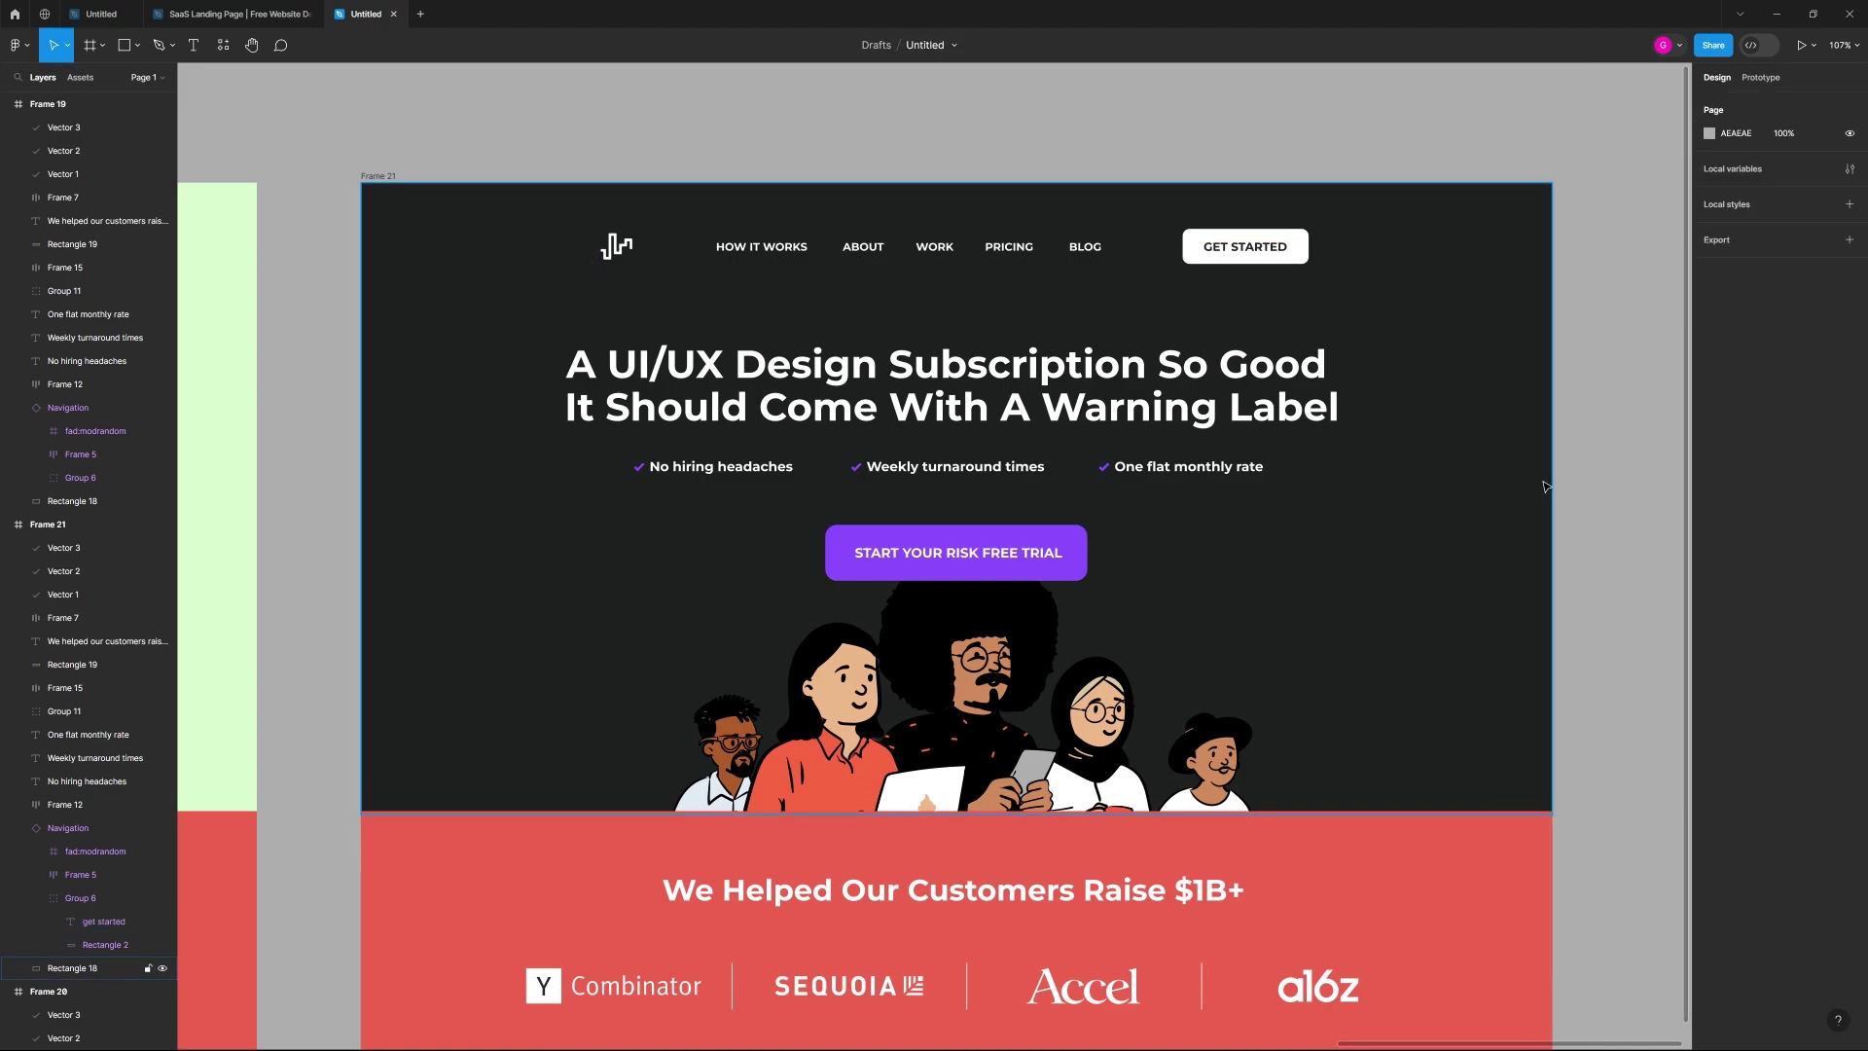
{"action": "left_click", "coordinate": [1302, 261]}
{"action": "left_click", "coordinate": [1302, 261], "text": "ctrl"}
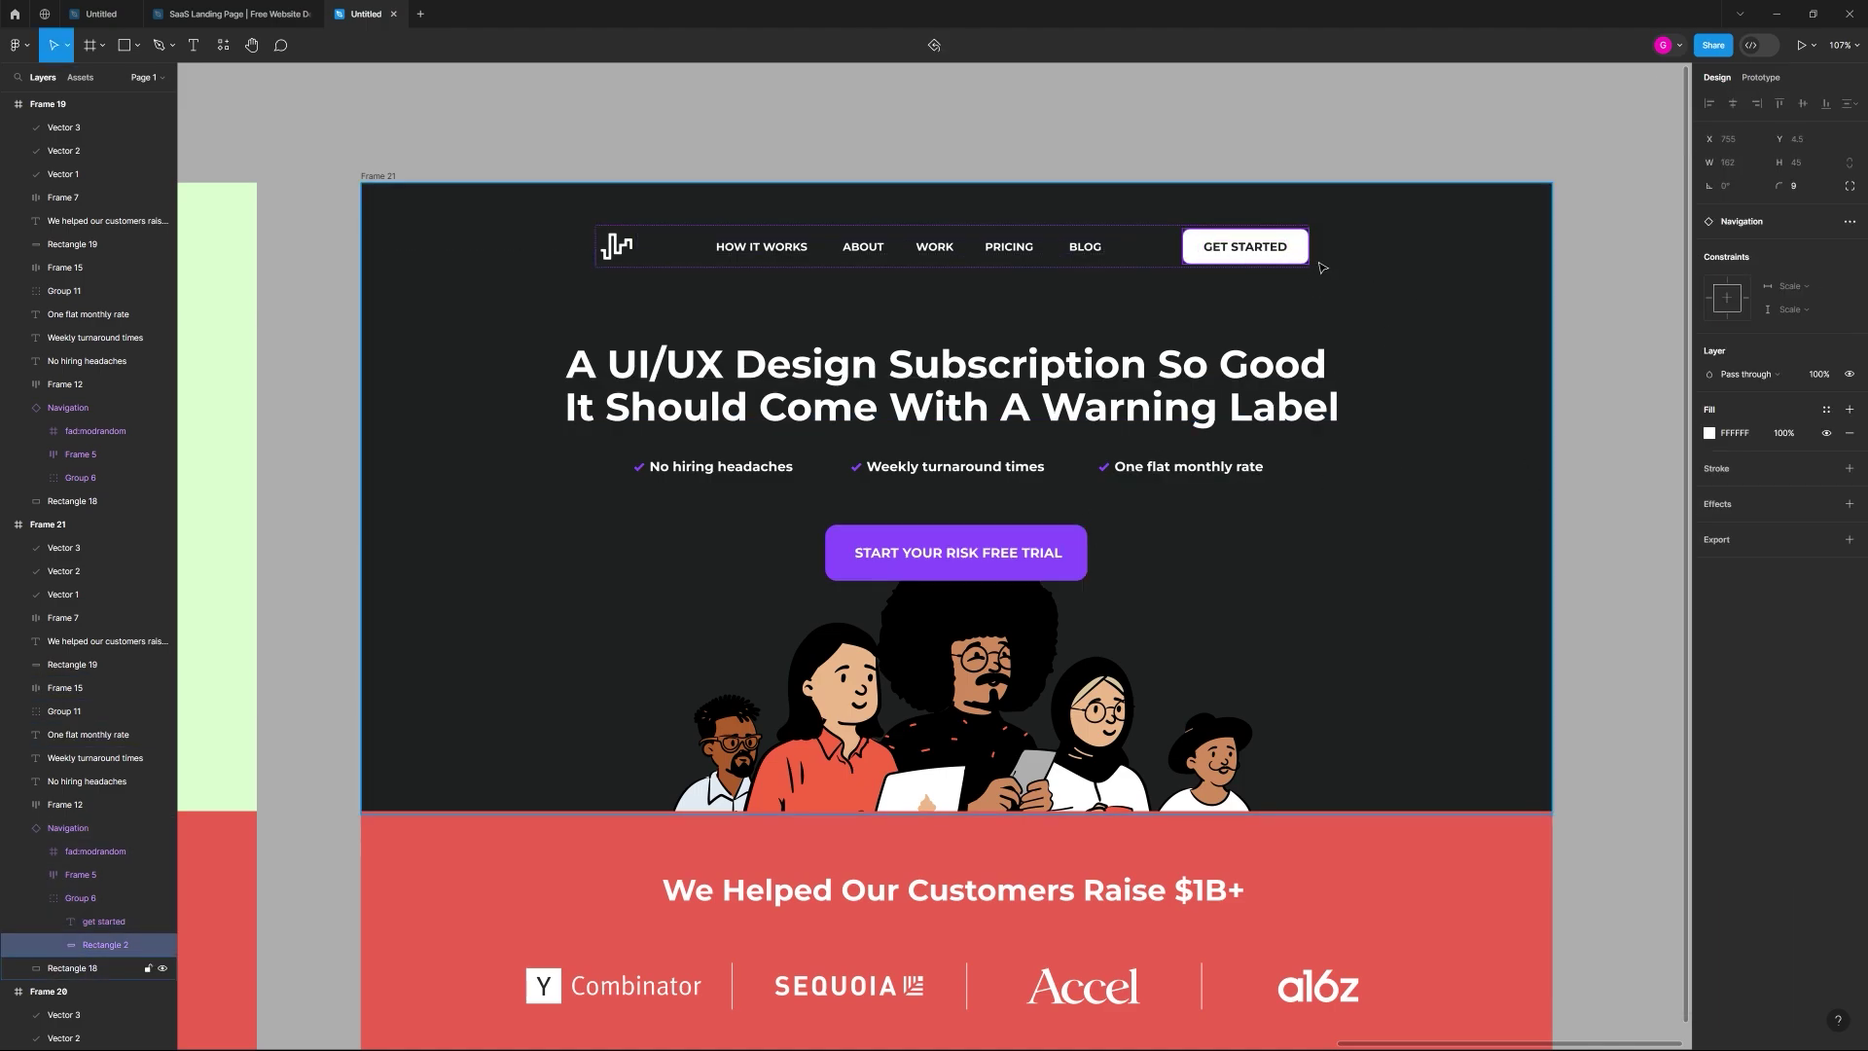
{"action": "left_click", "coordinate": [1341, 163]}
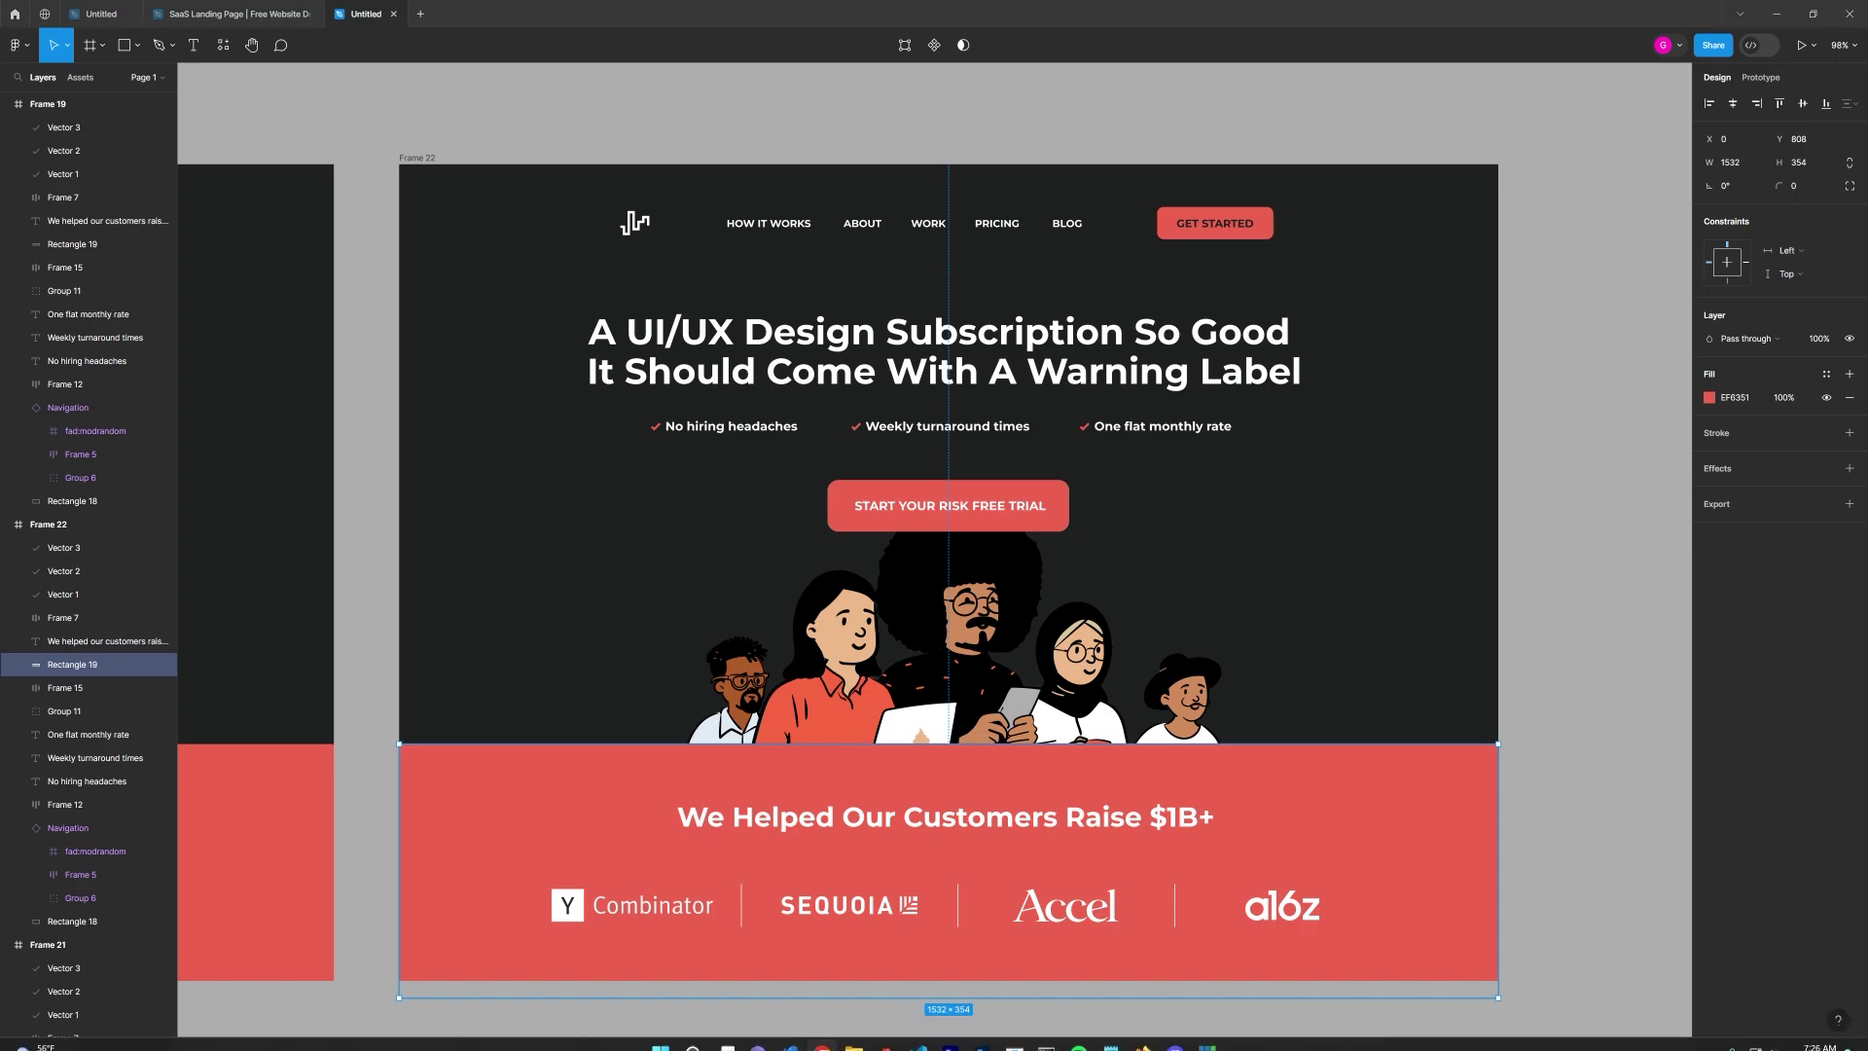
Step: Switch to the Coolors palette and copy the periwinkle hex code C3BEF7
{"action": "left_click", "coordinate": [823, 1034]}
{"action": "left_click_drag", "start_coordinate": [798, 216], "coordinate": [1066, 210]}
{"action": "left_click", "coordinate": [1296, 880]}
{"action": "key", "text": "ctrl+c"}
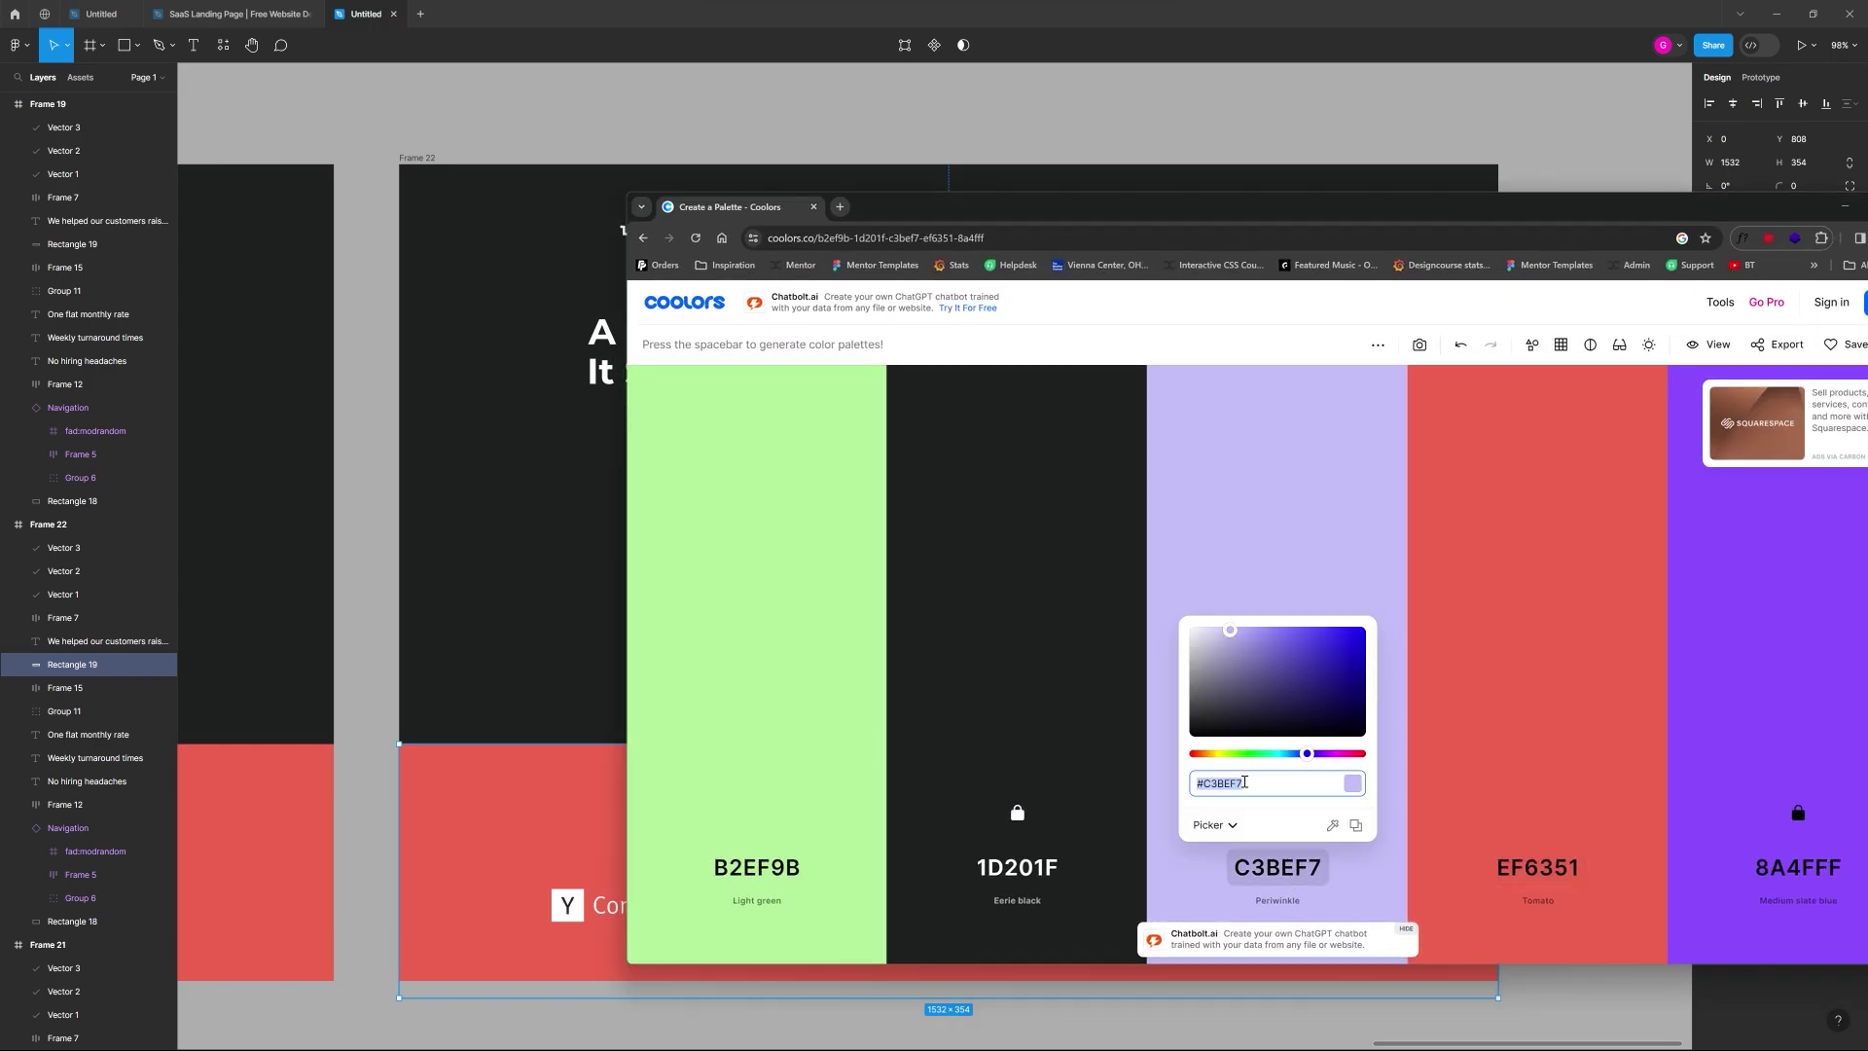
Step: Return to Figma and fill Frame 22's tomato customer section rectangle with periwinkle C3BEF7
{"action": "left_click_drag", "start_coordinate": [1094, 206], "coordinate": [1867, 243]}
{"action": "left_click", "coordinate": [1750, 399]}
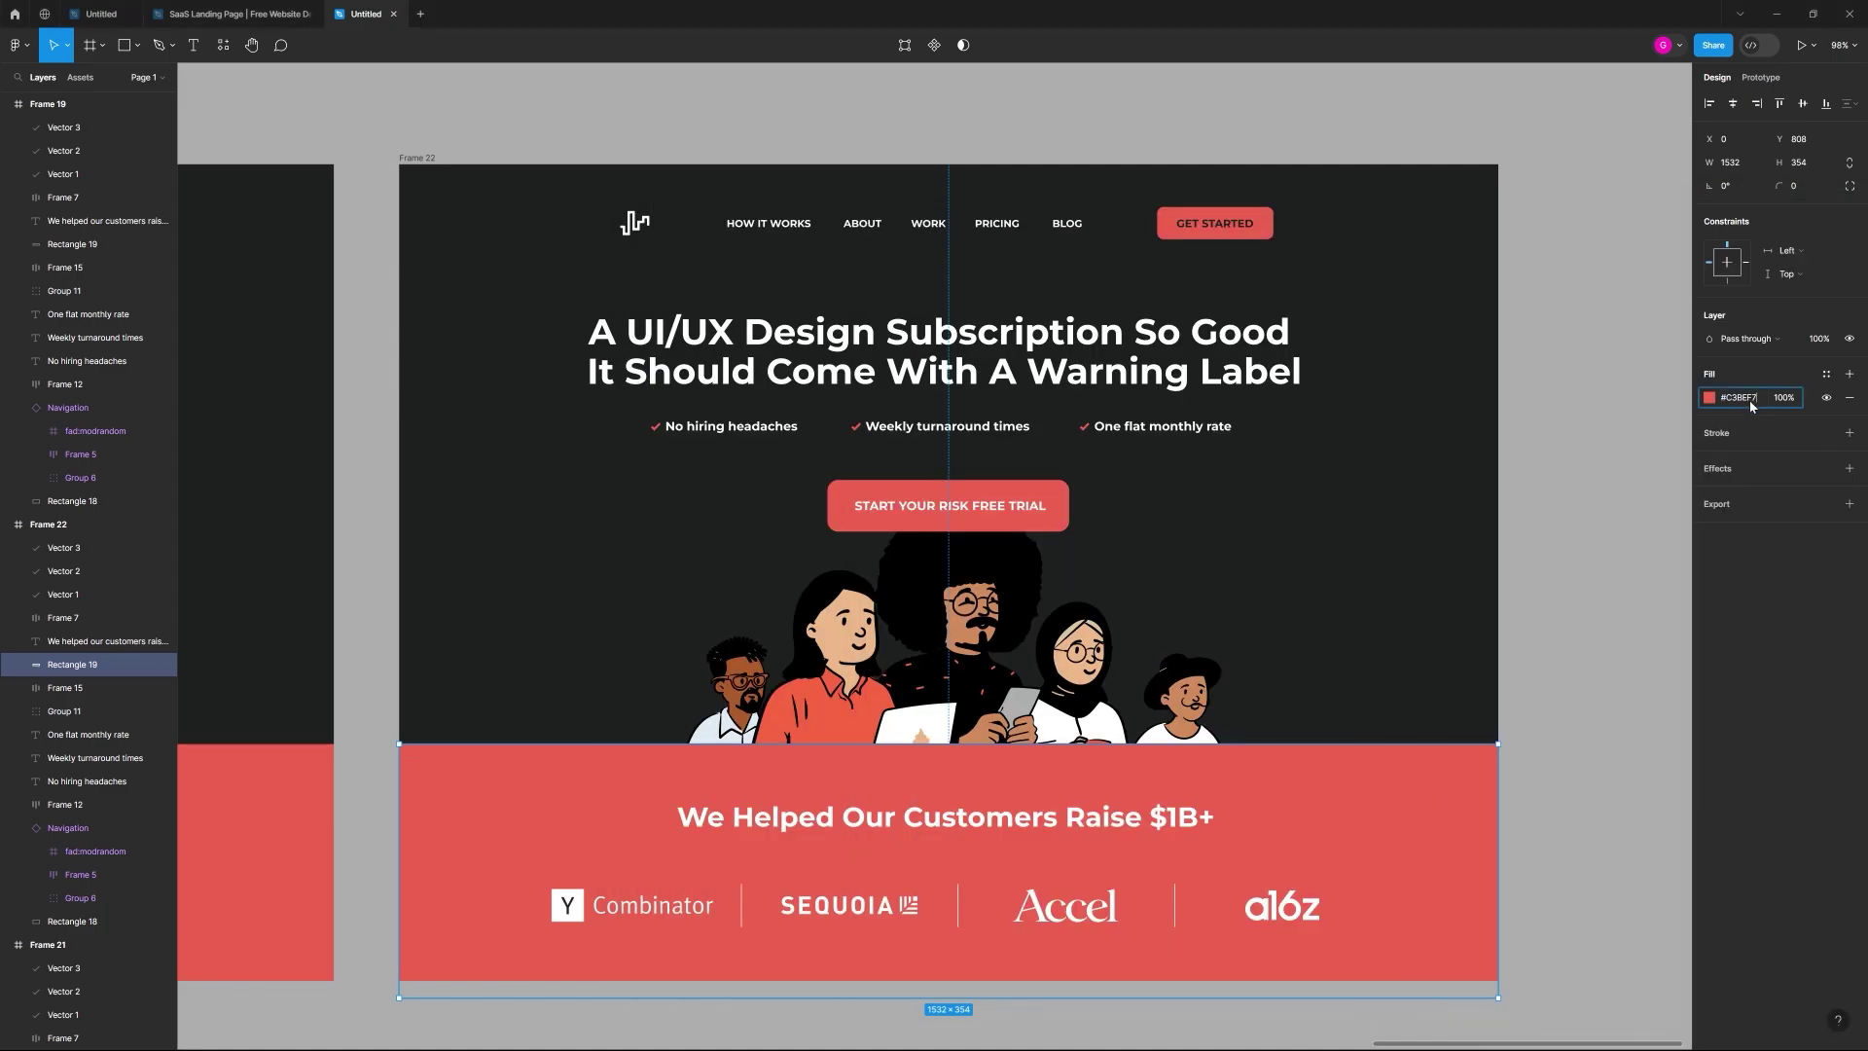
{"action": "key", "text": "ctrl+v"}
{"action": "key", "text": "Return"}
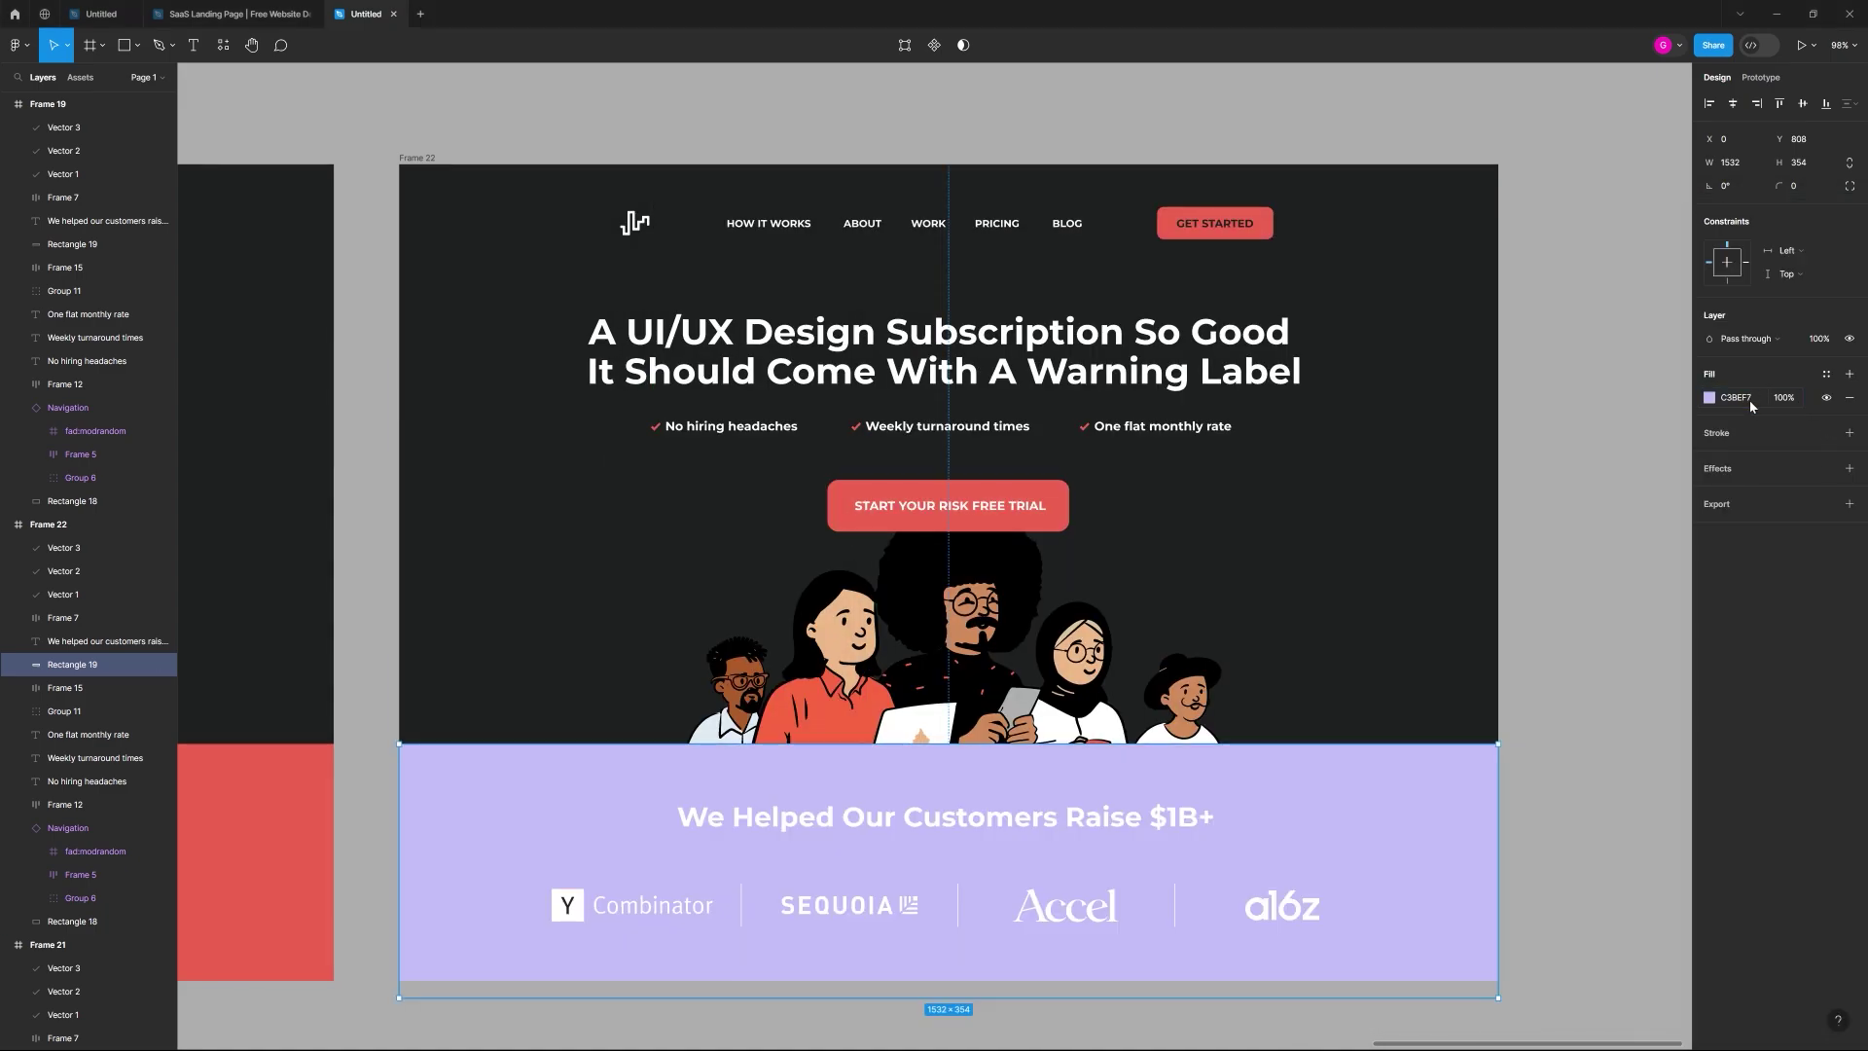
Step: Change the white in Frame 22's customer section heading and company logos to black
{"action": "left_click", "coordinate": [1070, 819]}
{"action": "left_click", "coordinate": [633, 904], "text": "shift"}
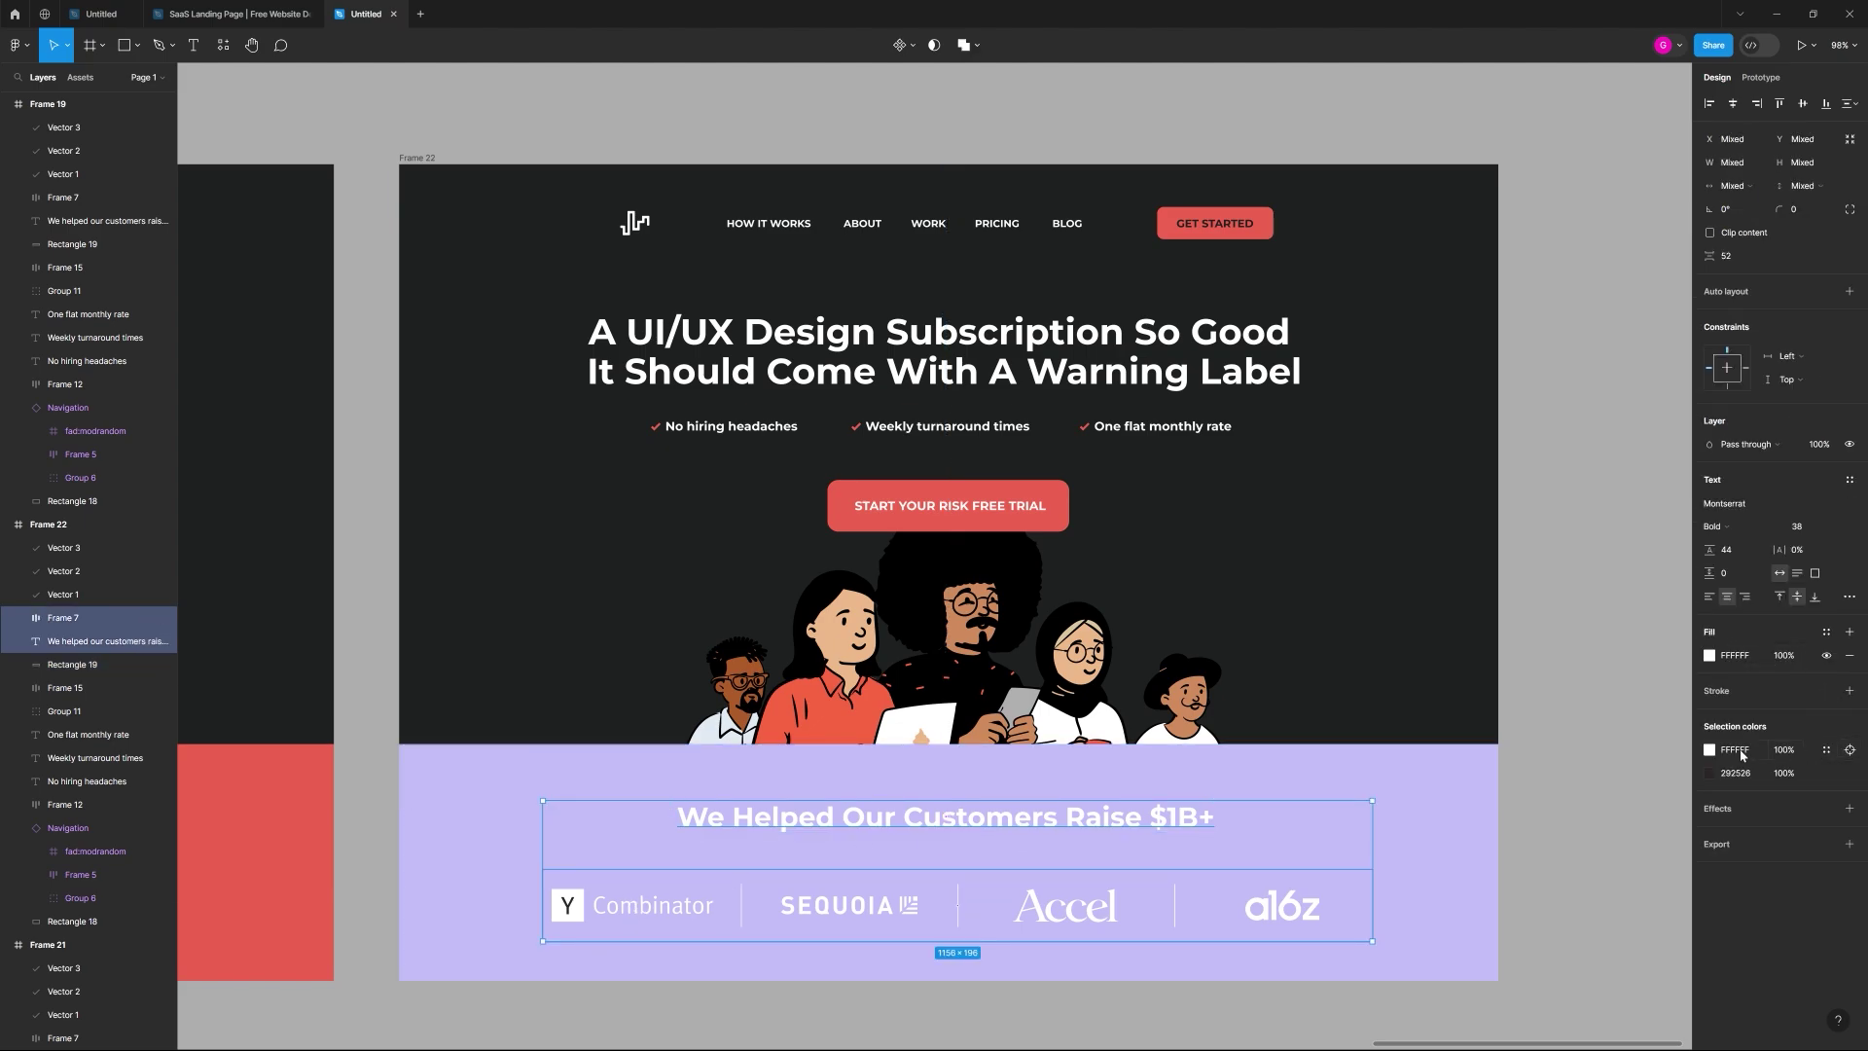
{"action": "left_click", "coordinate": [1710, 750]}
{"action": "left_click_drag", "start_coordinate": [1614, 788], "coordinate": [1490, 851]}
{"action": "left_click", "coordinate": [1571, 564]}
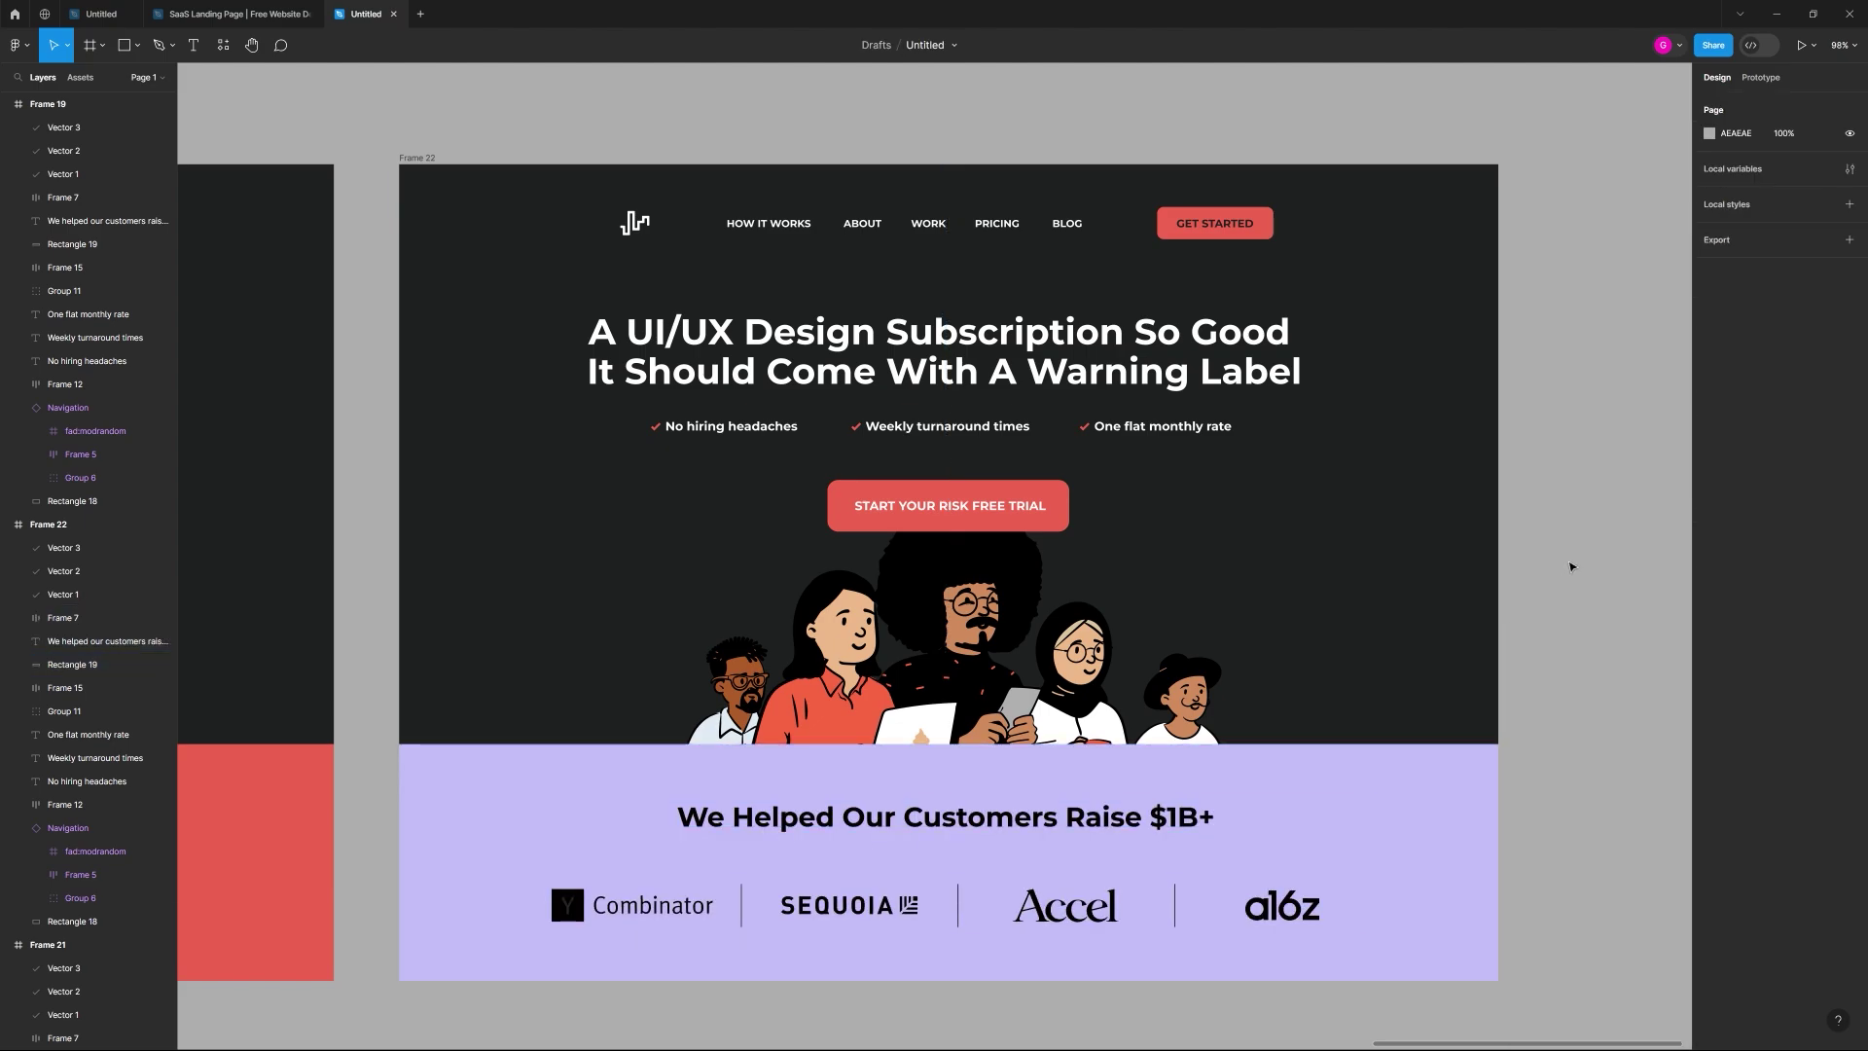
Step: Set the fill of Frame 22's GET STARTED label to white
{"action": "scroll", "coordinate": [1489, 584], "scroll_direction": "down", "scroll_amount": 2}
{"action": "scroll", "coordinate": [1488, 588], "scroll_direction": "down", "scroll_amount": 3}
{"action": "scroll", "coordinate": [1381, 739], "scroll_direction": "up", "scroll_amount": 3}
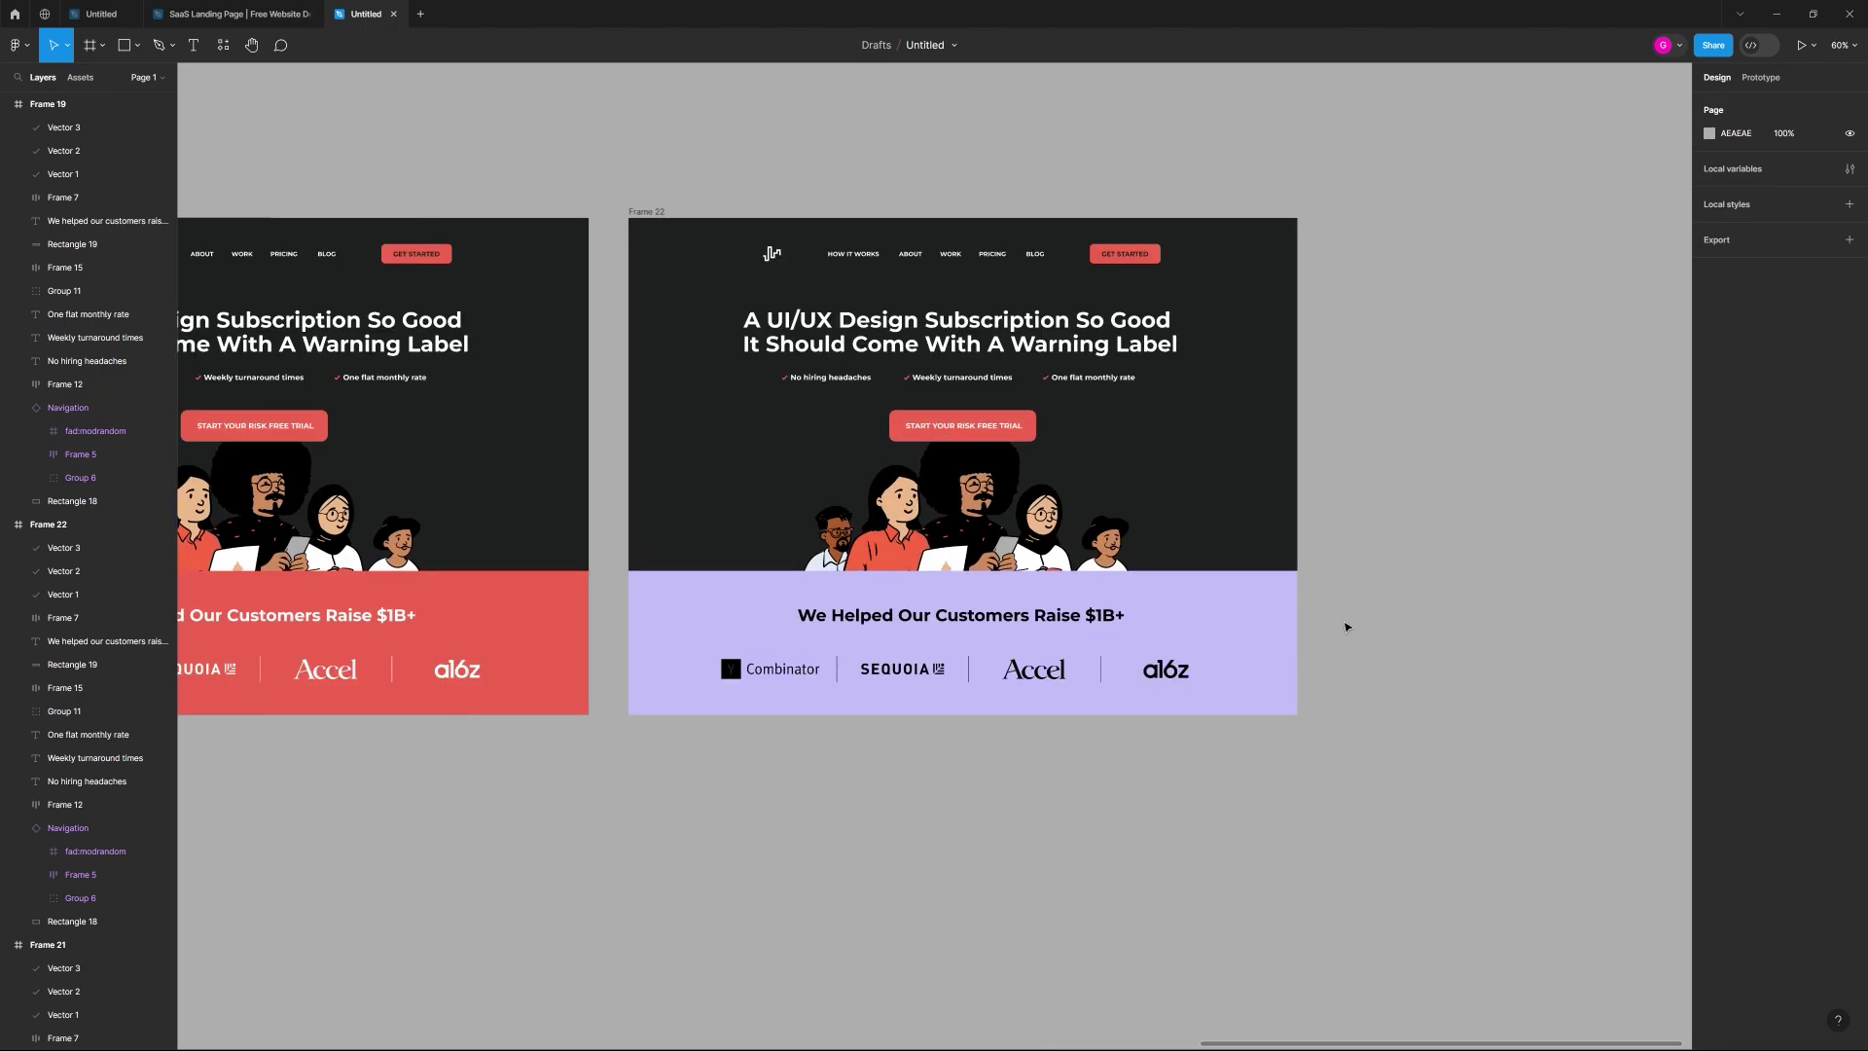
{"action": "left_click_drag", "start_coordinate": [1302, 406], "coordinate": [1220, 447]}
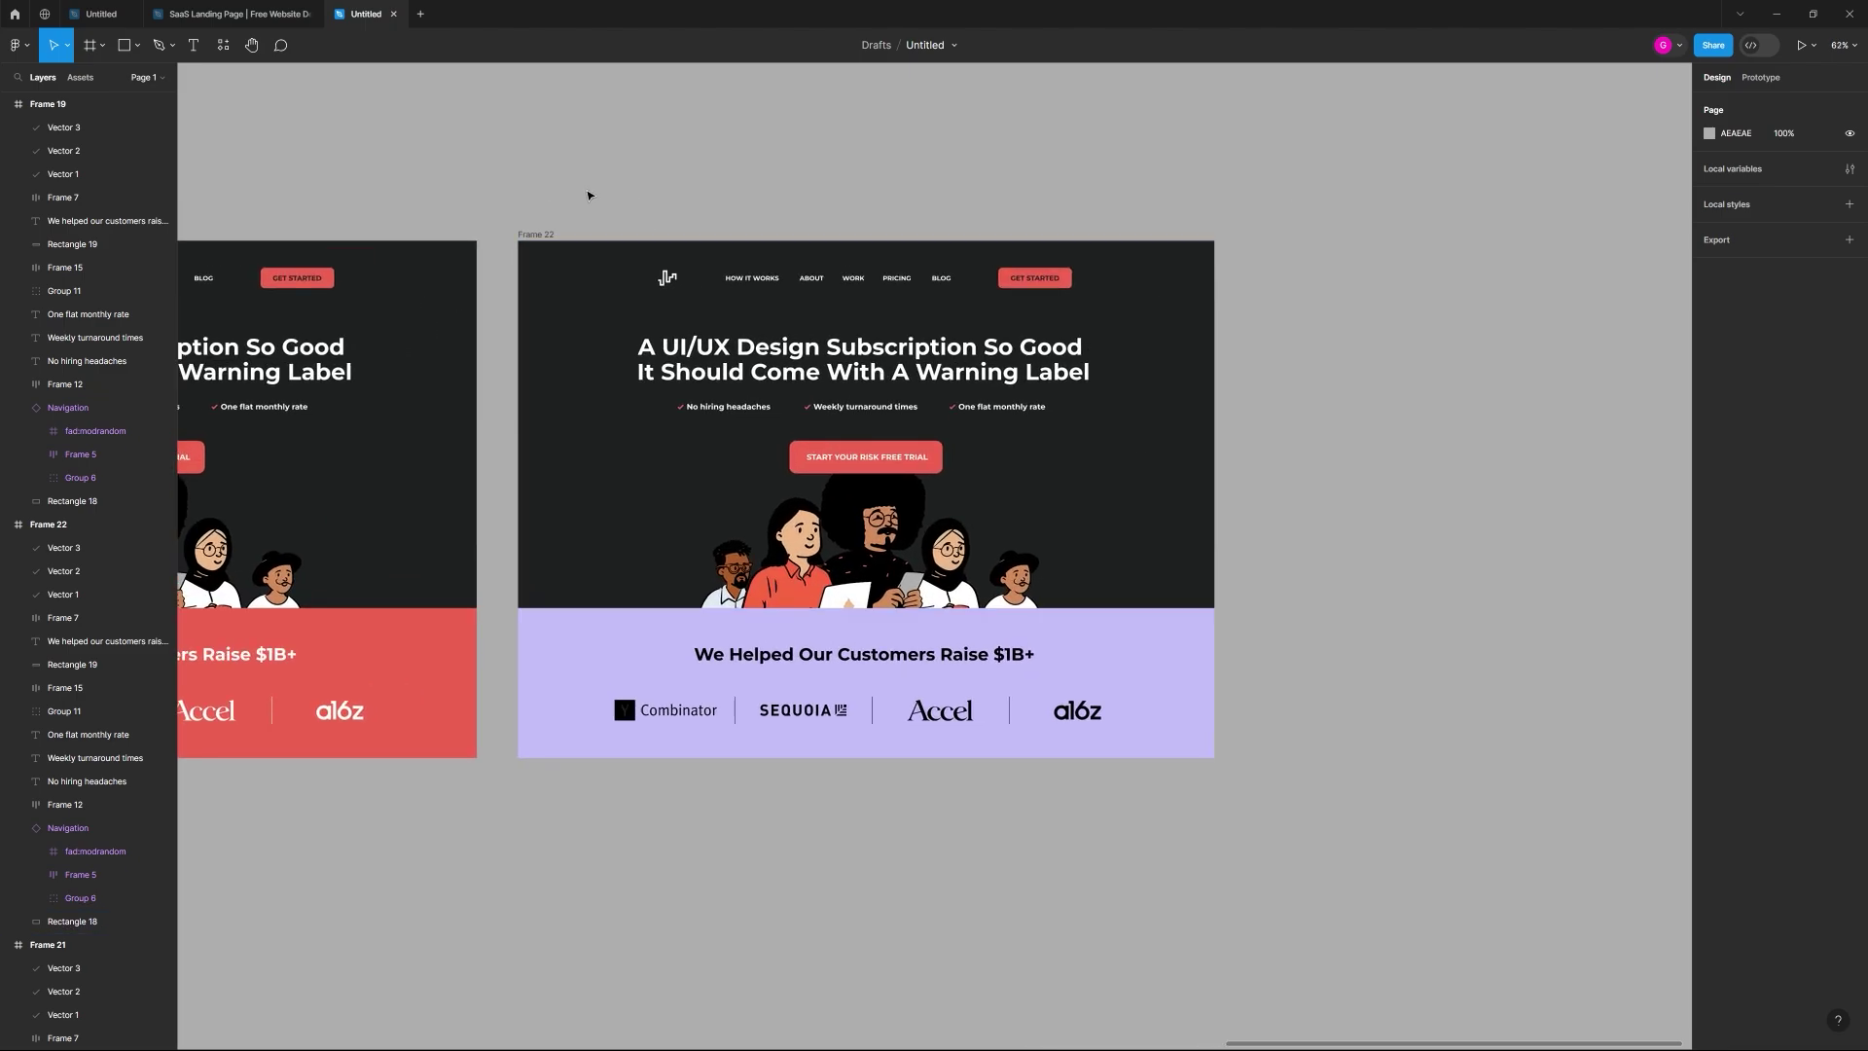
{"action": "left_click", "coordinate": [1020, 281], "text": "ctrl"}
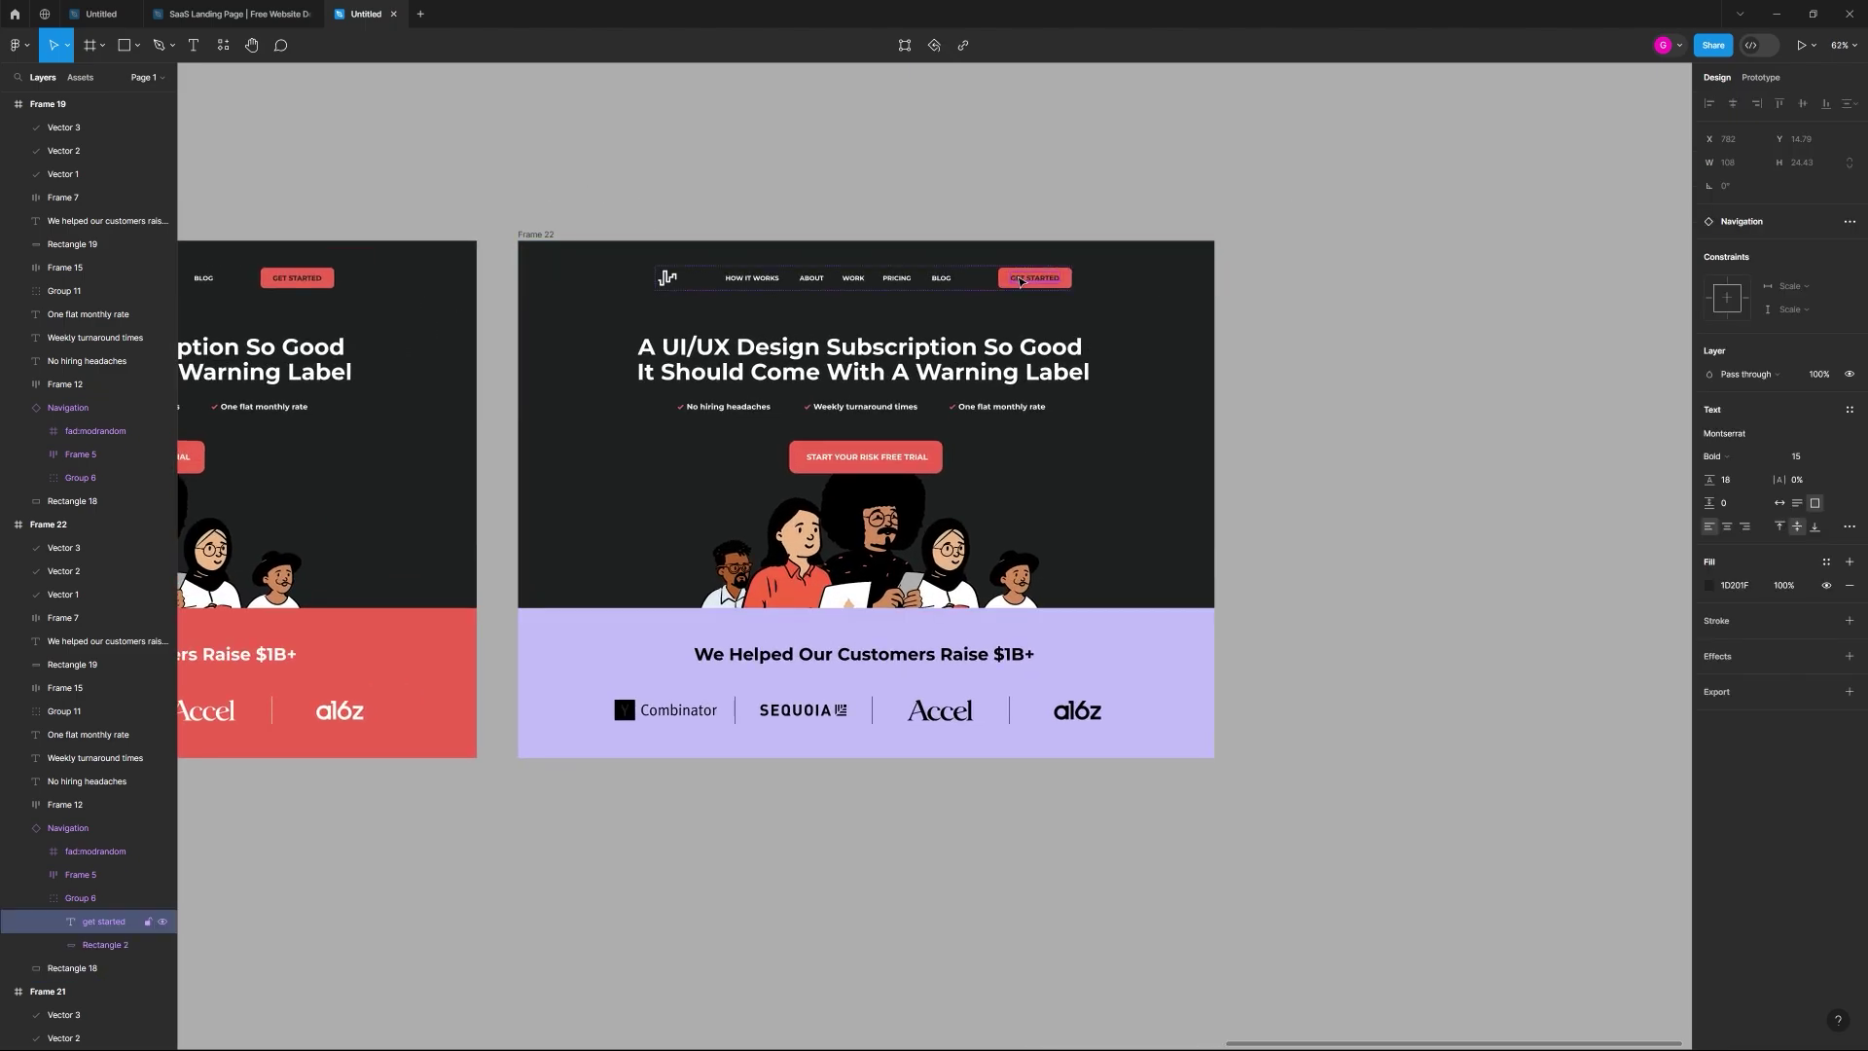
{"action": "left_click", "coordinate": [1712, 586]}
{"action": "left_click", "coordinate": [1352, 417]}
Step: Duplicate the dark-and-periwinkle Frame 22 beside the original
{"action": "scroll", "coordinate": [873, 457], "scroll_direction": "up", "scroll_amount": 3}
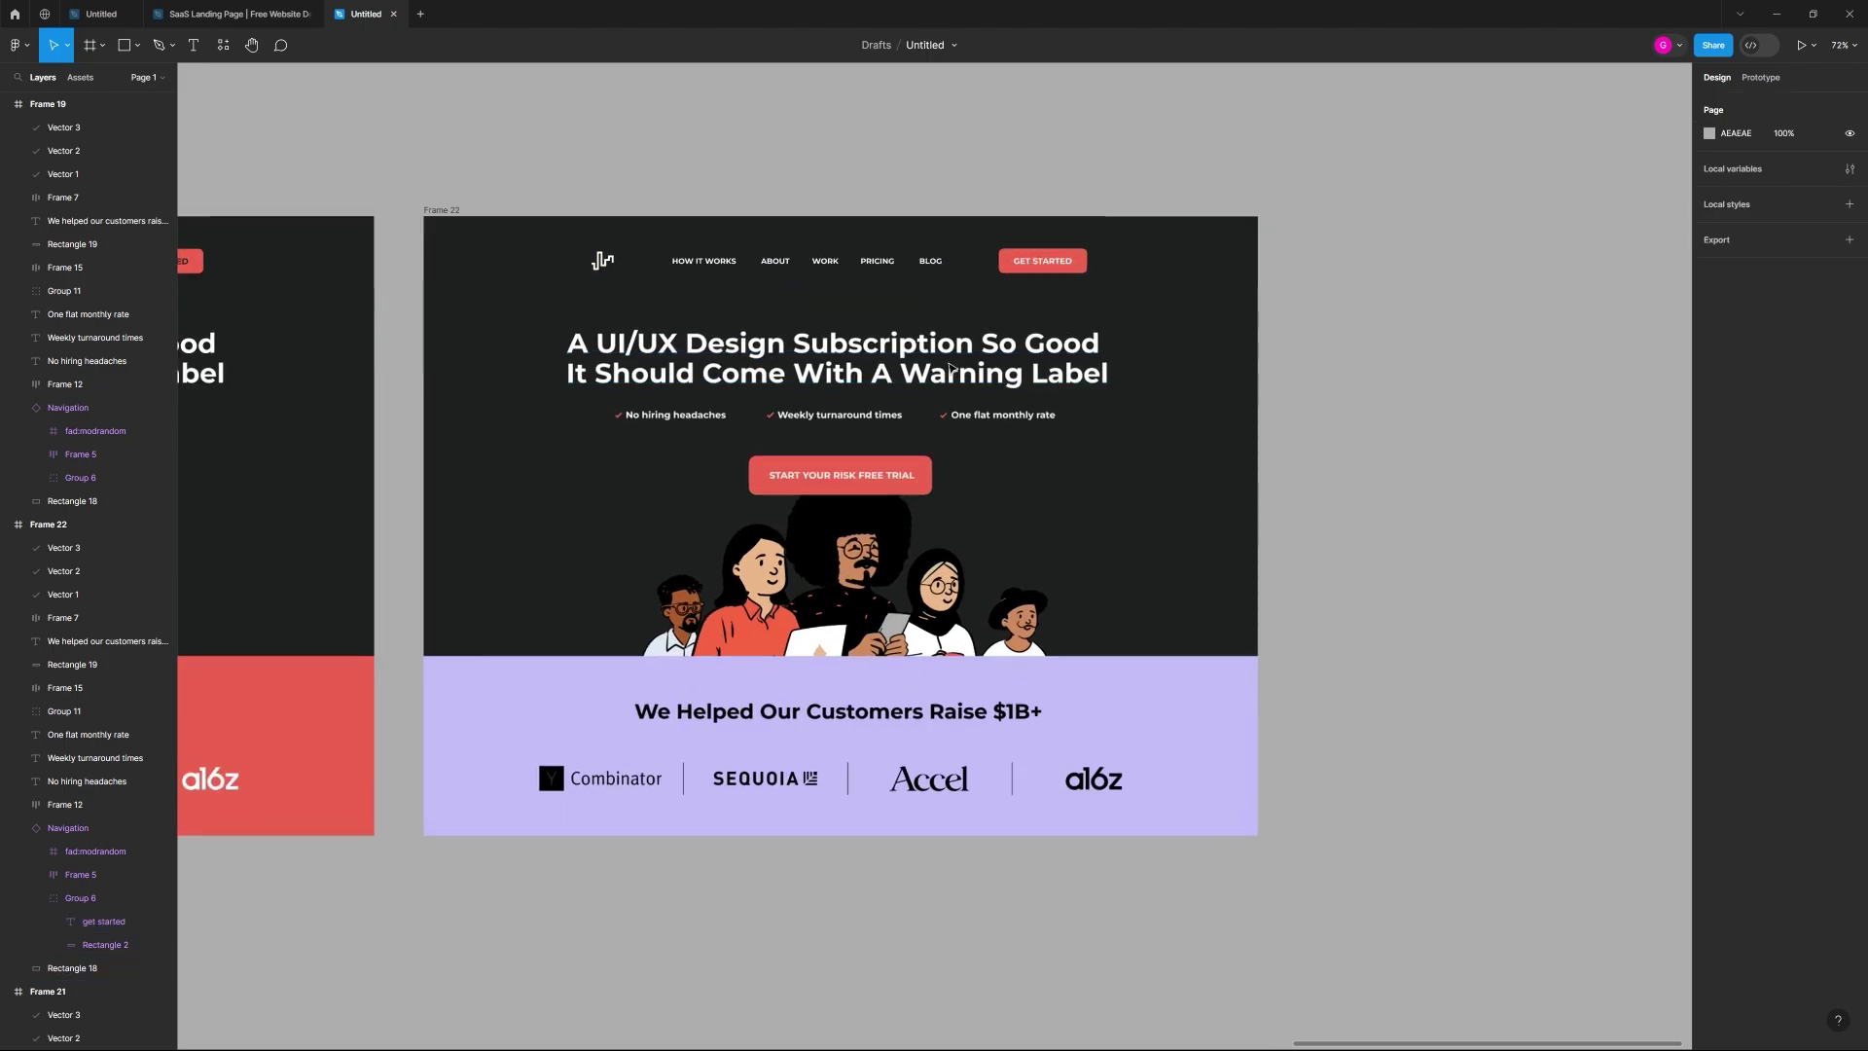
{"action": "scroll", "coordinate": [873, 456], "scroll_direction": "down", "scroll_amount": 3}
{"action": "scroll", "coordinate": [919, 459], "scroll_direction": "up", "scroll_amount": 3}
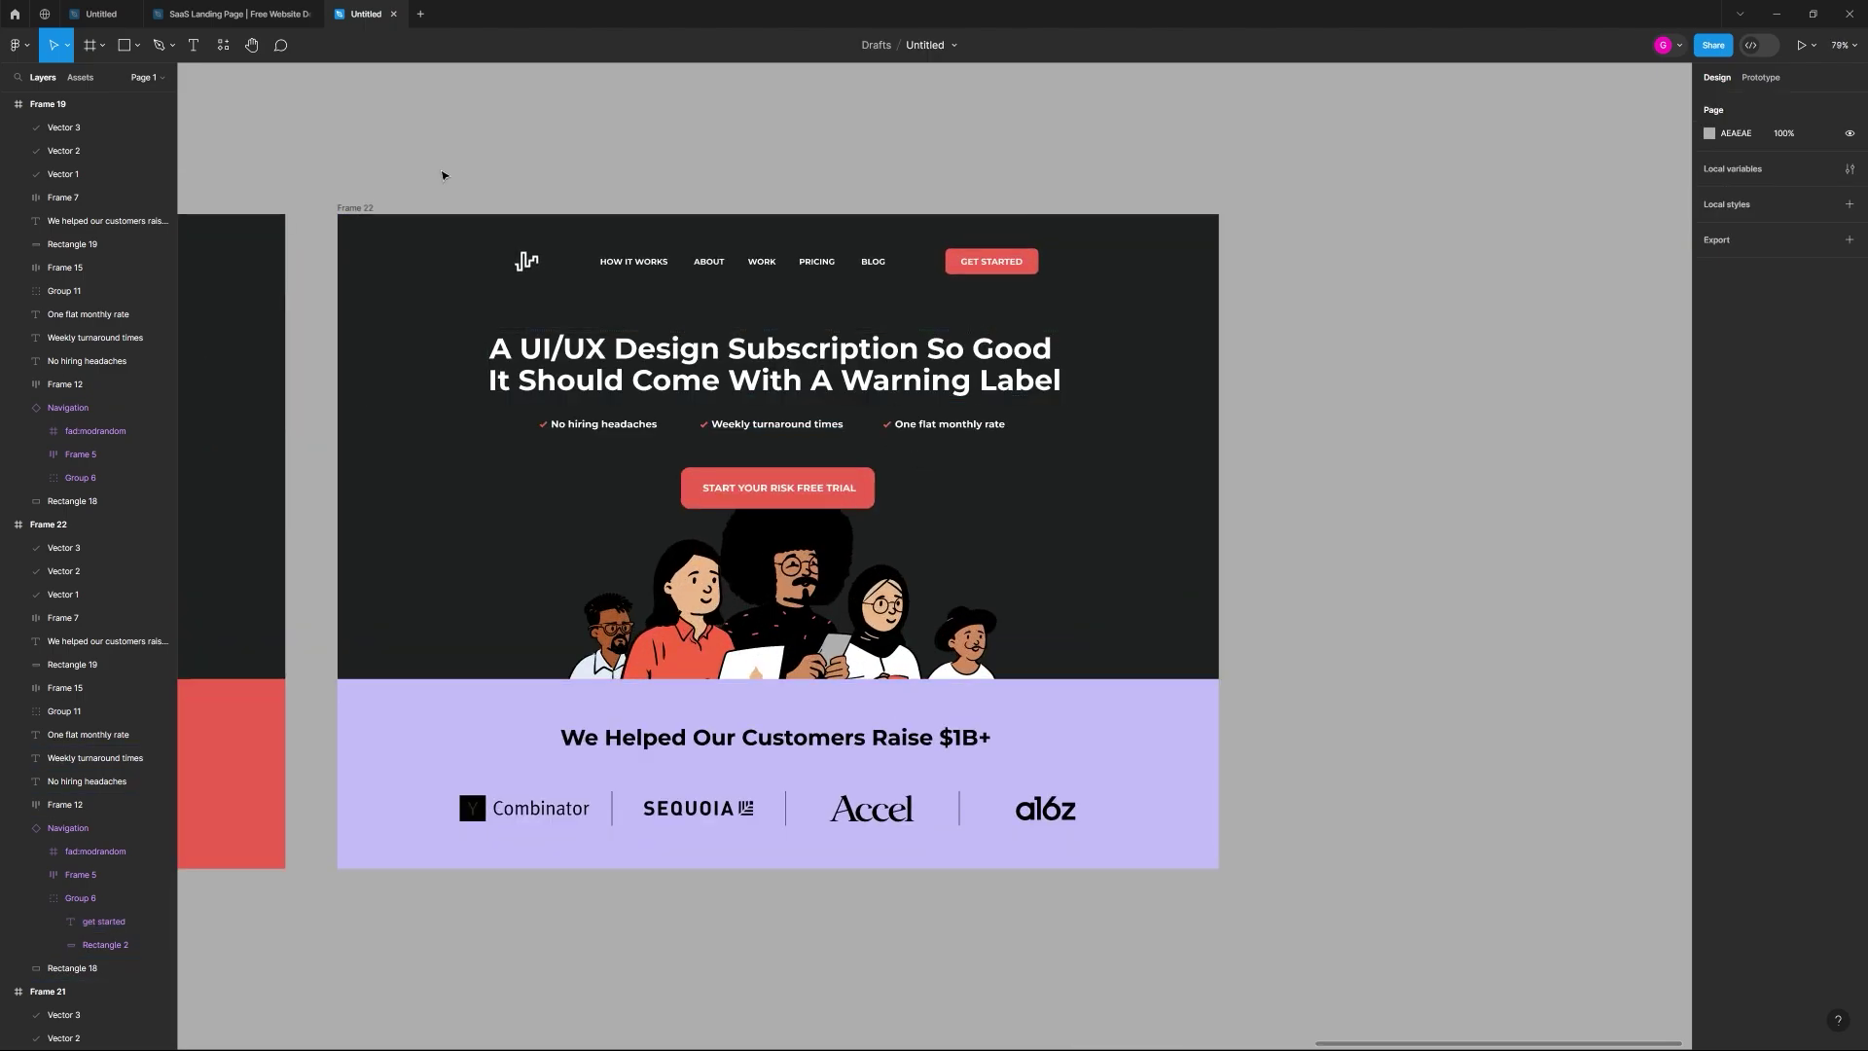
{"action": "left_click_drag", "start_coordinate": [362, 207], "coordinate": [821, 180]}
{"action": "left_click", "coordinate": [1309, 165]}
Step: Switch to the Coolors palette, copy the light green hex code B2EF9B, and return to Figma
{"action": "key", "text": "alt+Tab"}
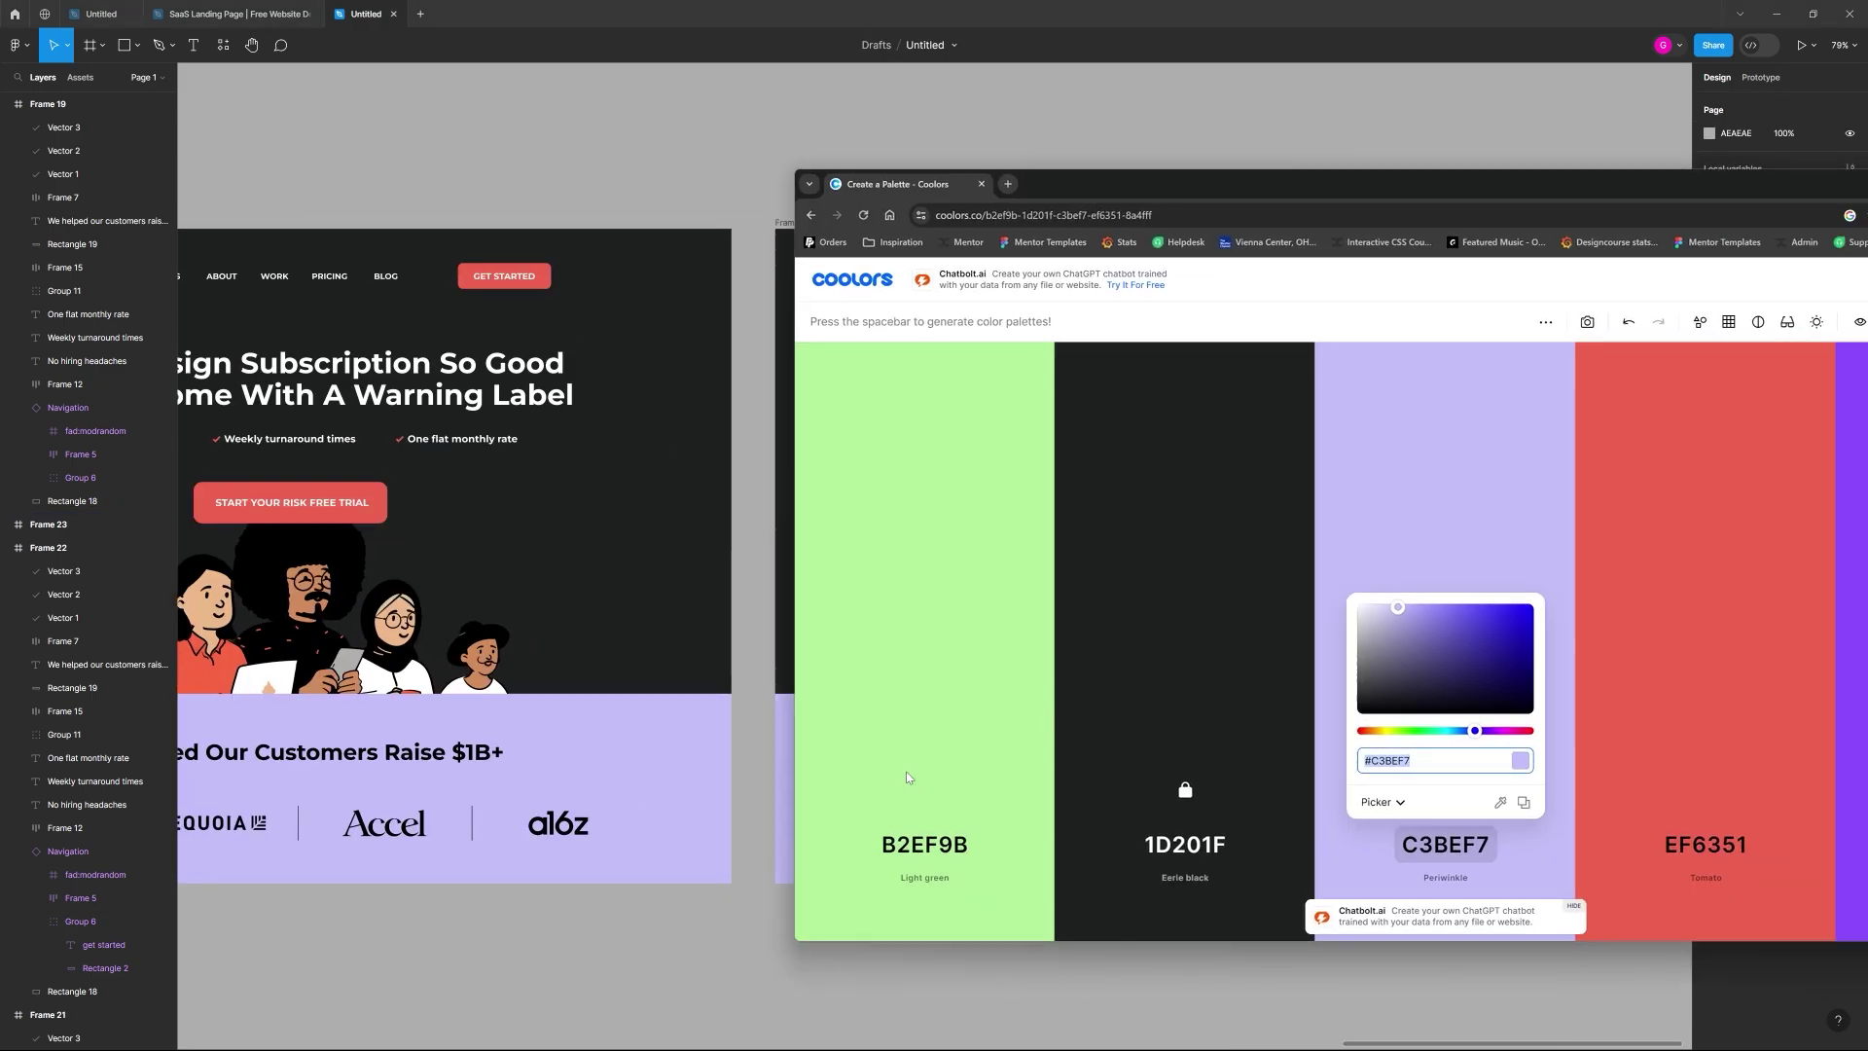
{"action": "left_click", "coordinate": [927, 848]}
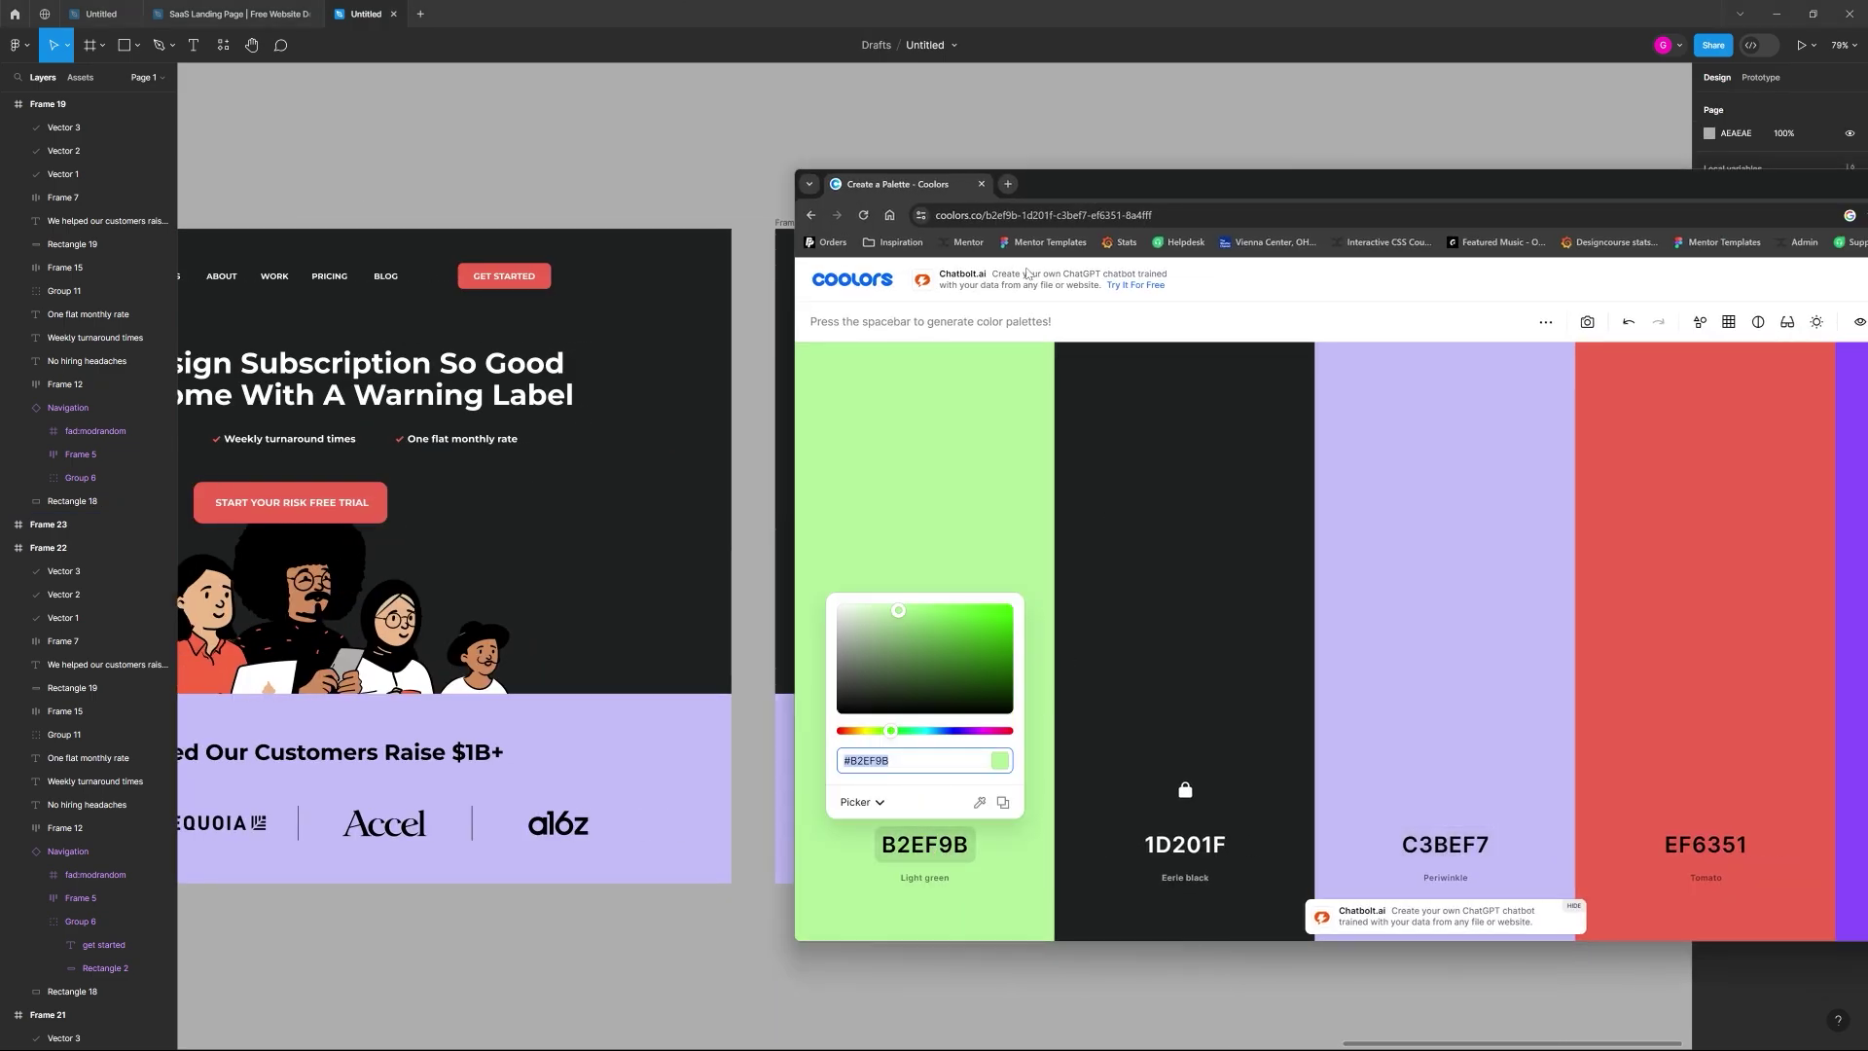
{"action": "key", "text": "alt+Tab"}
{"action": "left_click", "coordinate": [1245, 378]}
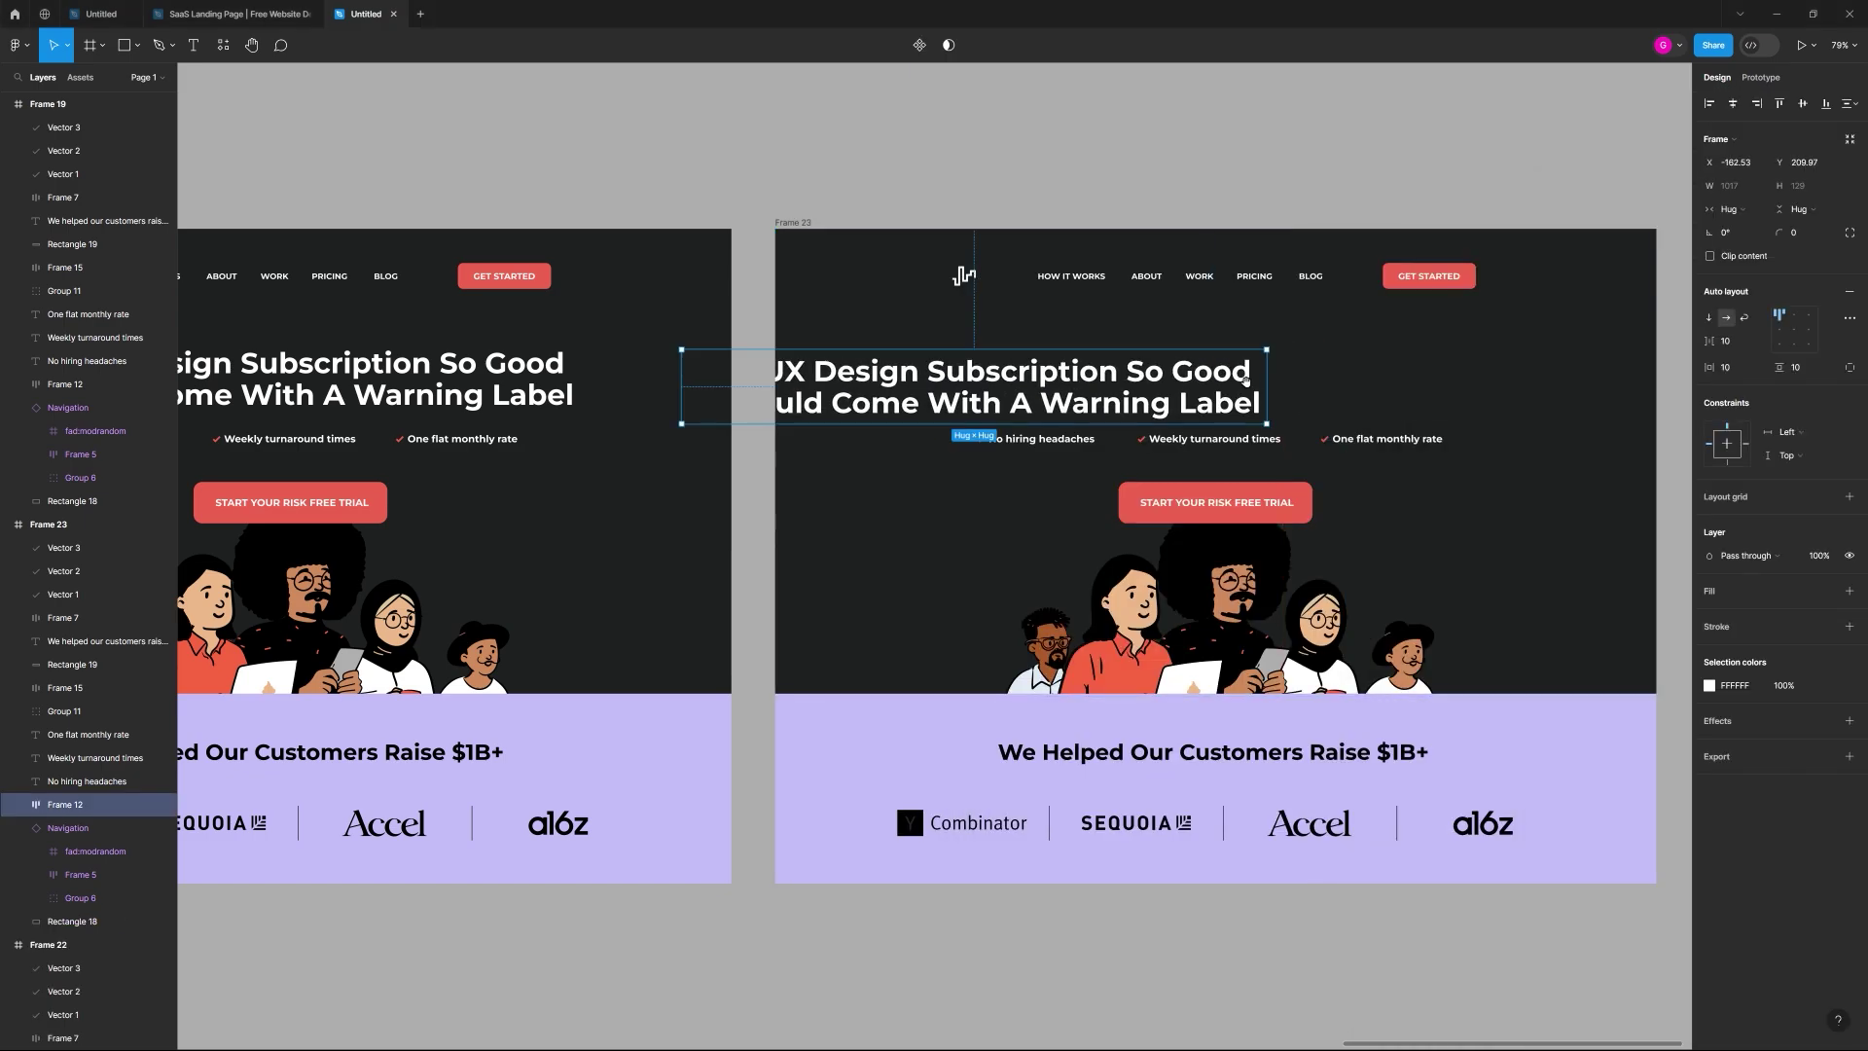
{"action": "key", "text": "ctrl+z"}
{"action": "left_click_drag", "start_coordinate": [1417, 181], "coordinate": [1120, 152]}
{"action": "scroll", "coordinate": [886, 322], "scroll_direction": "up", "scroll_amount": 3}
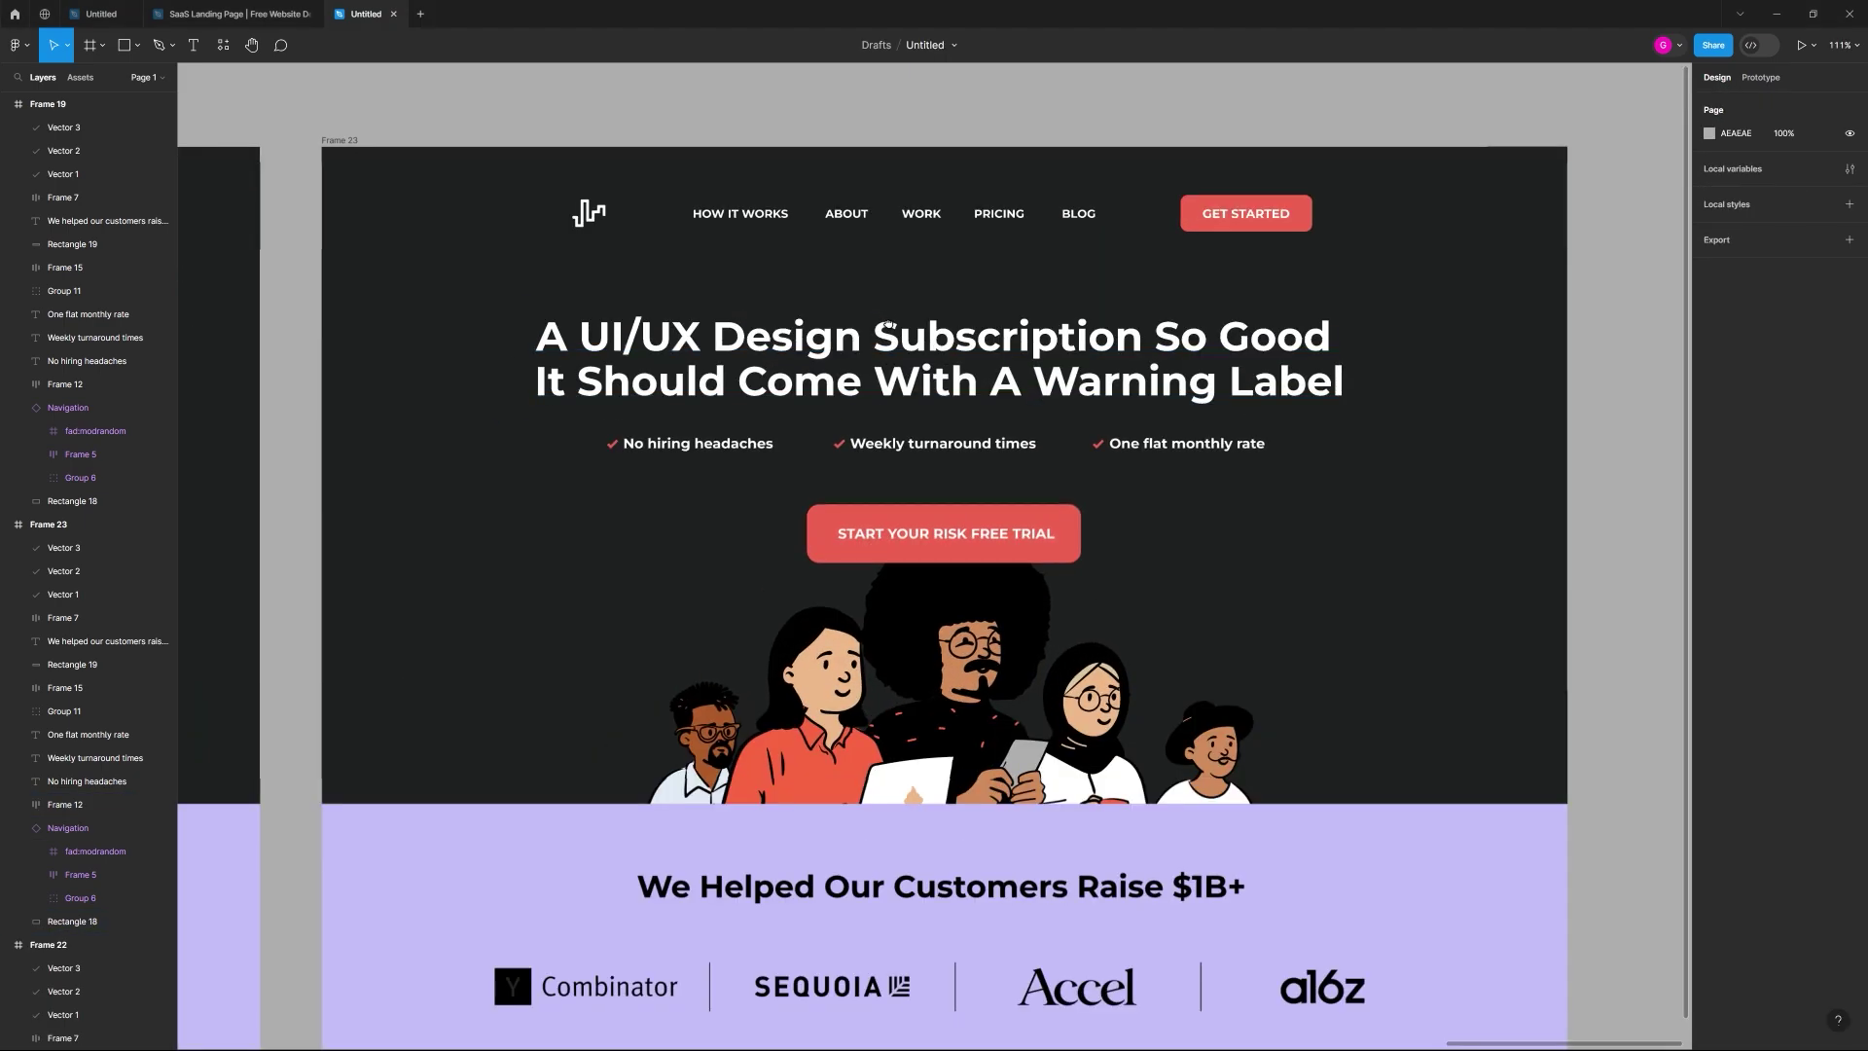
{"action": "left_click", "coordinate": [471, 206]}
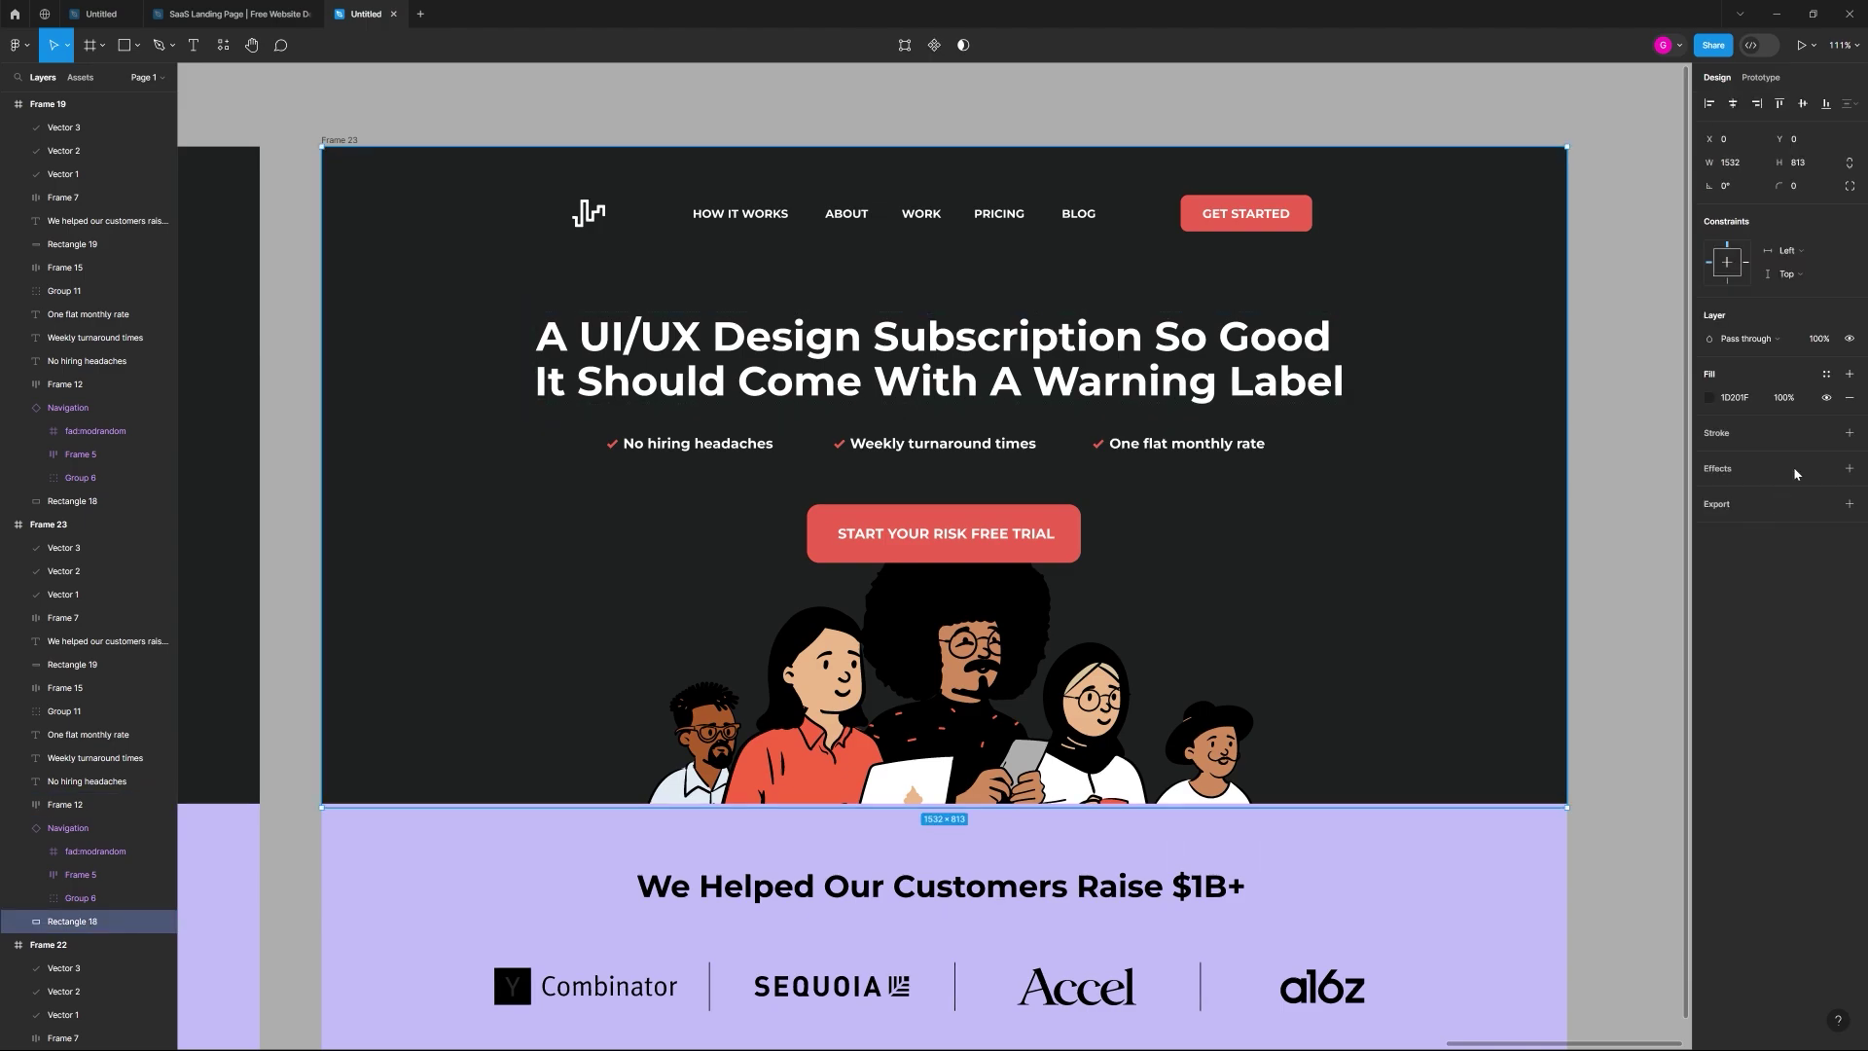
{"action": "left_click", "coordinate": [1741, 399]}
{"action": "left_click", "coordinate": [1605, 360]}
Step: Replace the tomato EF6351 color throughout Frame 23 with light green B2EF9B
{"action": "scroll", "coordinate": [1569, 451], "scroll_direction": "down", "scroll_amount": 5}
{"action": "left_click_drag", "start_coordinate": [542, 208], "coordinate": [1433, 340]}
{"action": "scroll", "coordinate": [1433, 340], "scroll_direction": "right", "scroll_amount": 5}
{"action": "scroll", "coordinate": [896, 292], "scroll_direction": "up", "scroll_amount": 3}
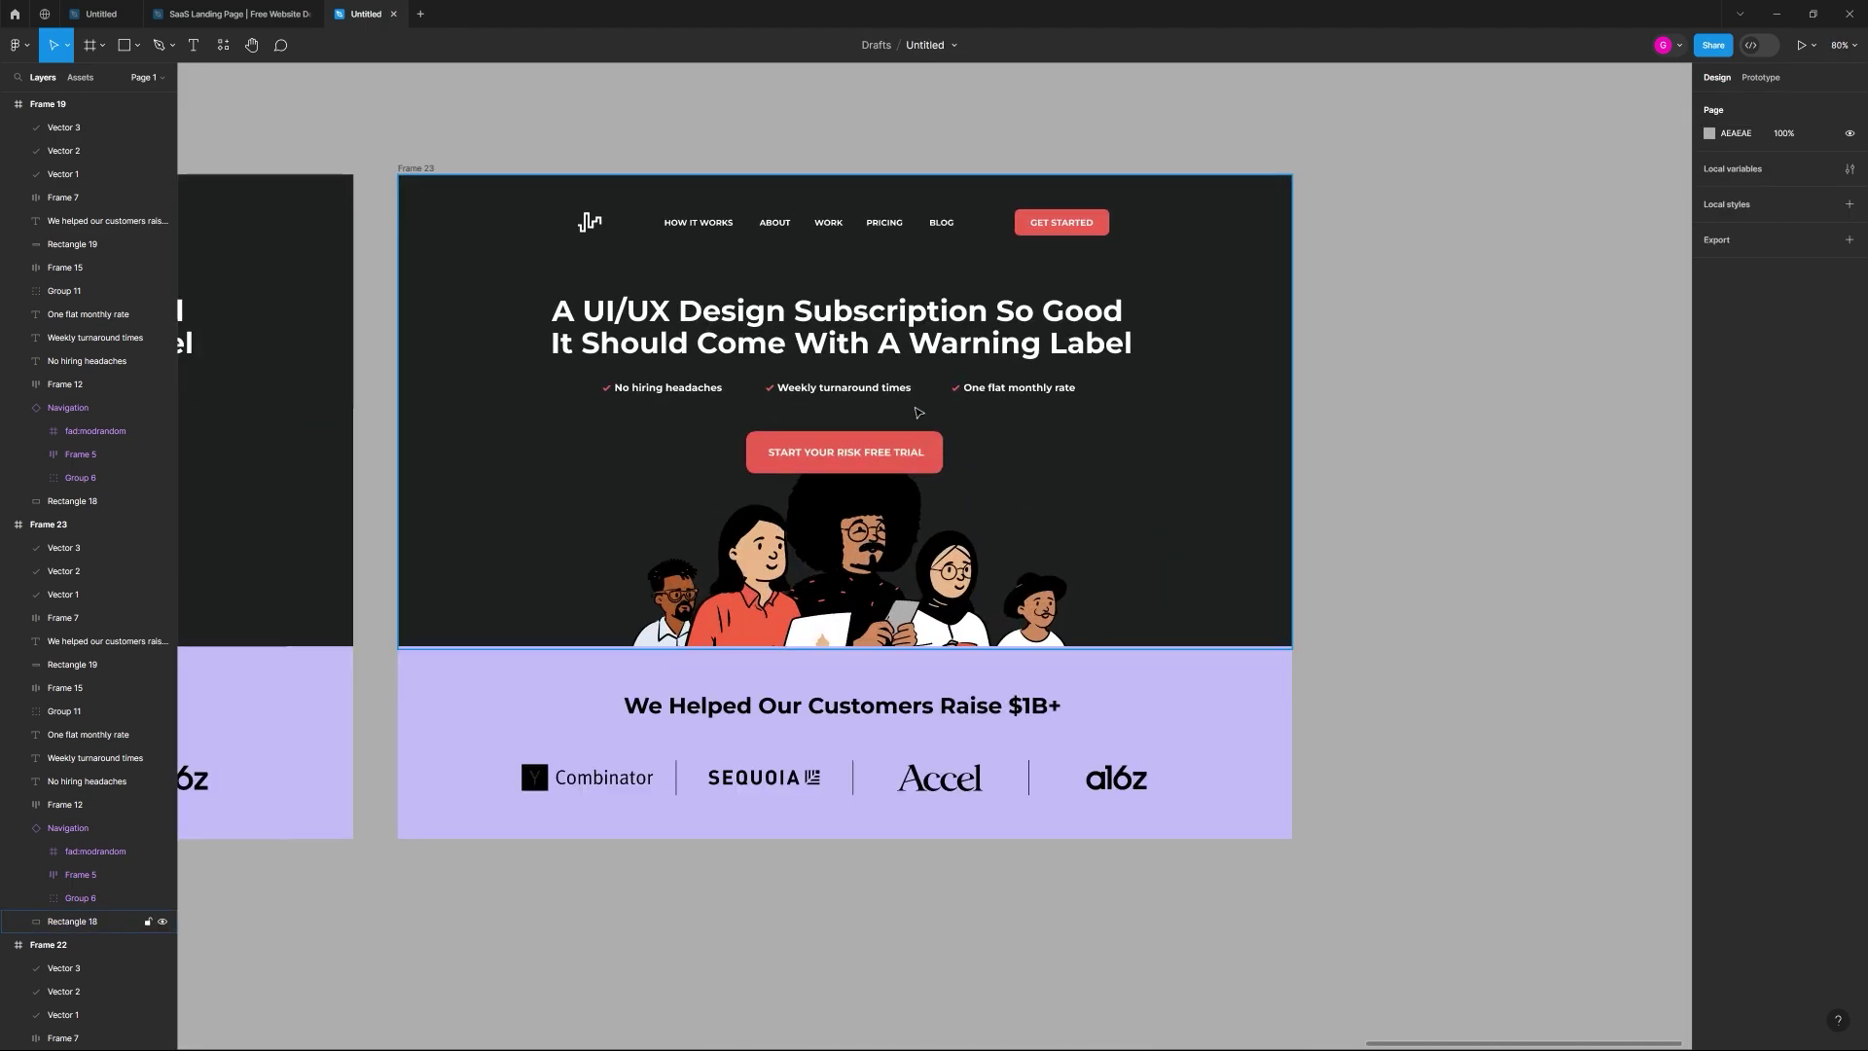
{"action": "left_click", "coordinate": [487, 185]}
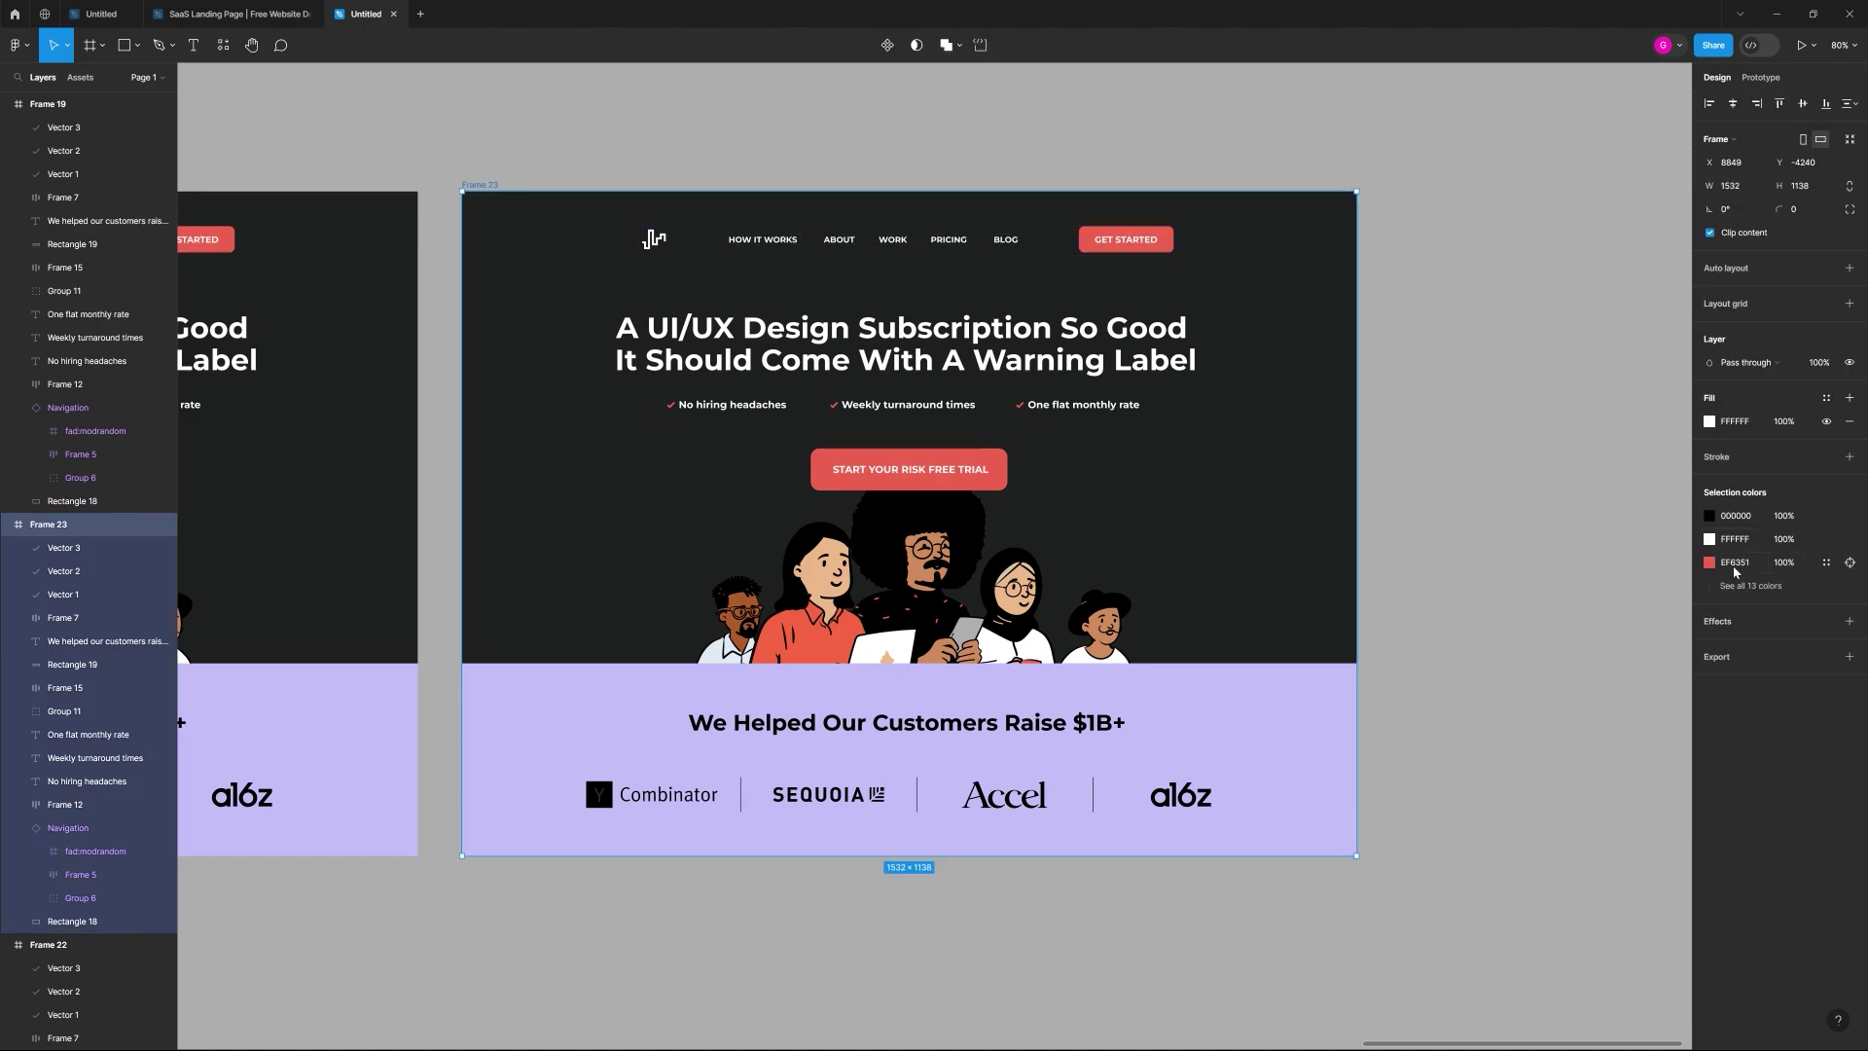
{"action": "left_click", "coordinate": [1735, 565]}
{"action": "key", "text": "Return"}
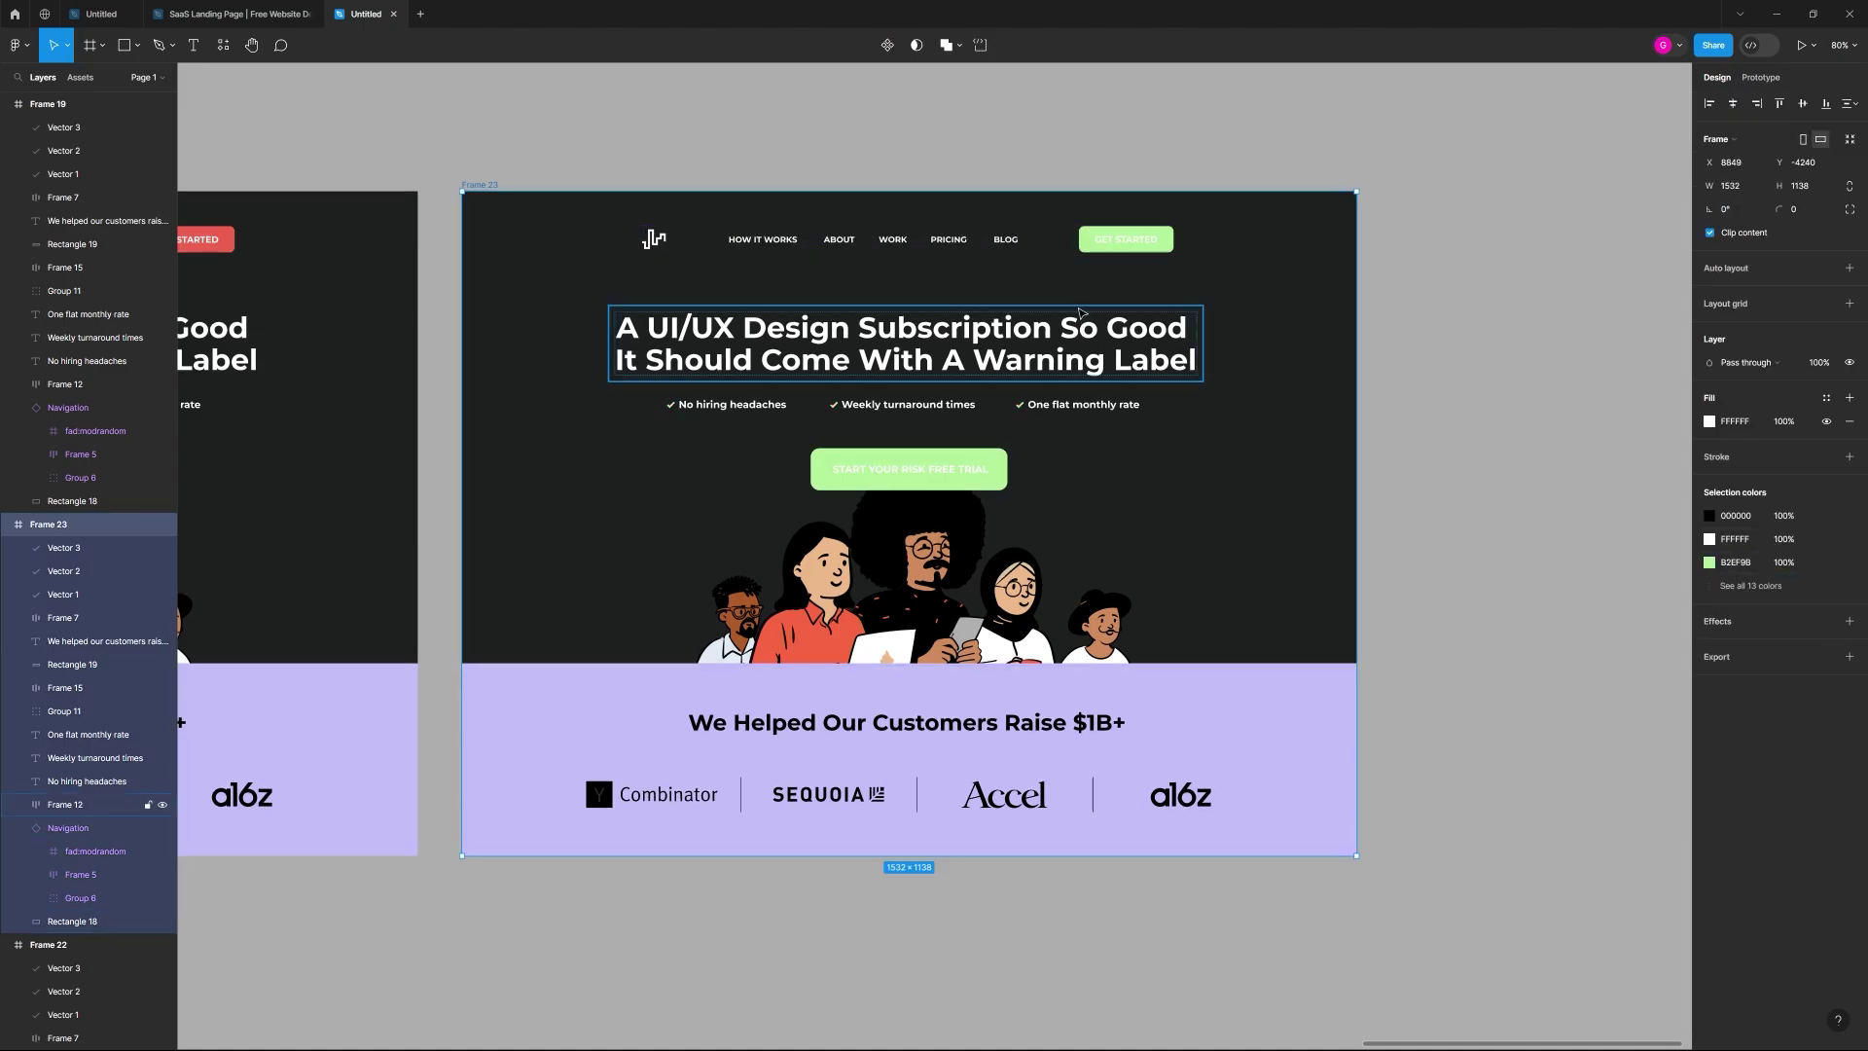
Step: Launch the saved Stark Accessibility Tools plugin to check the green buttons in Frame 23
{"action": "scroll", "coordinate": [1126, 241], "scroll_direction": "up", "scroll_amount": 10}
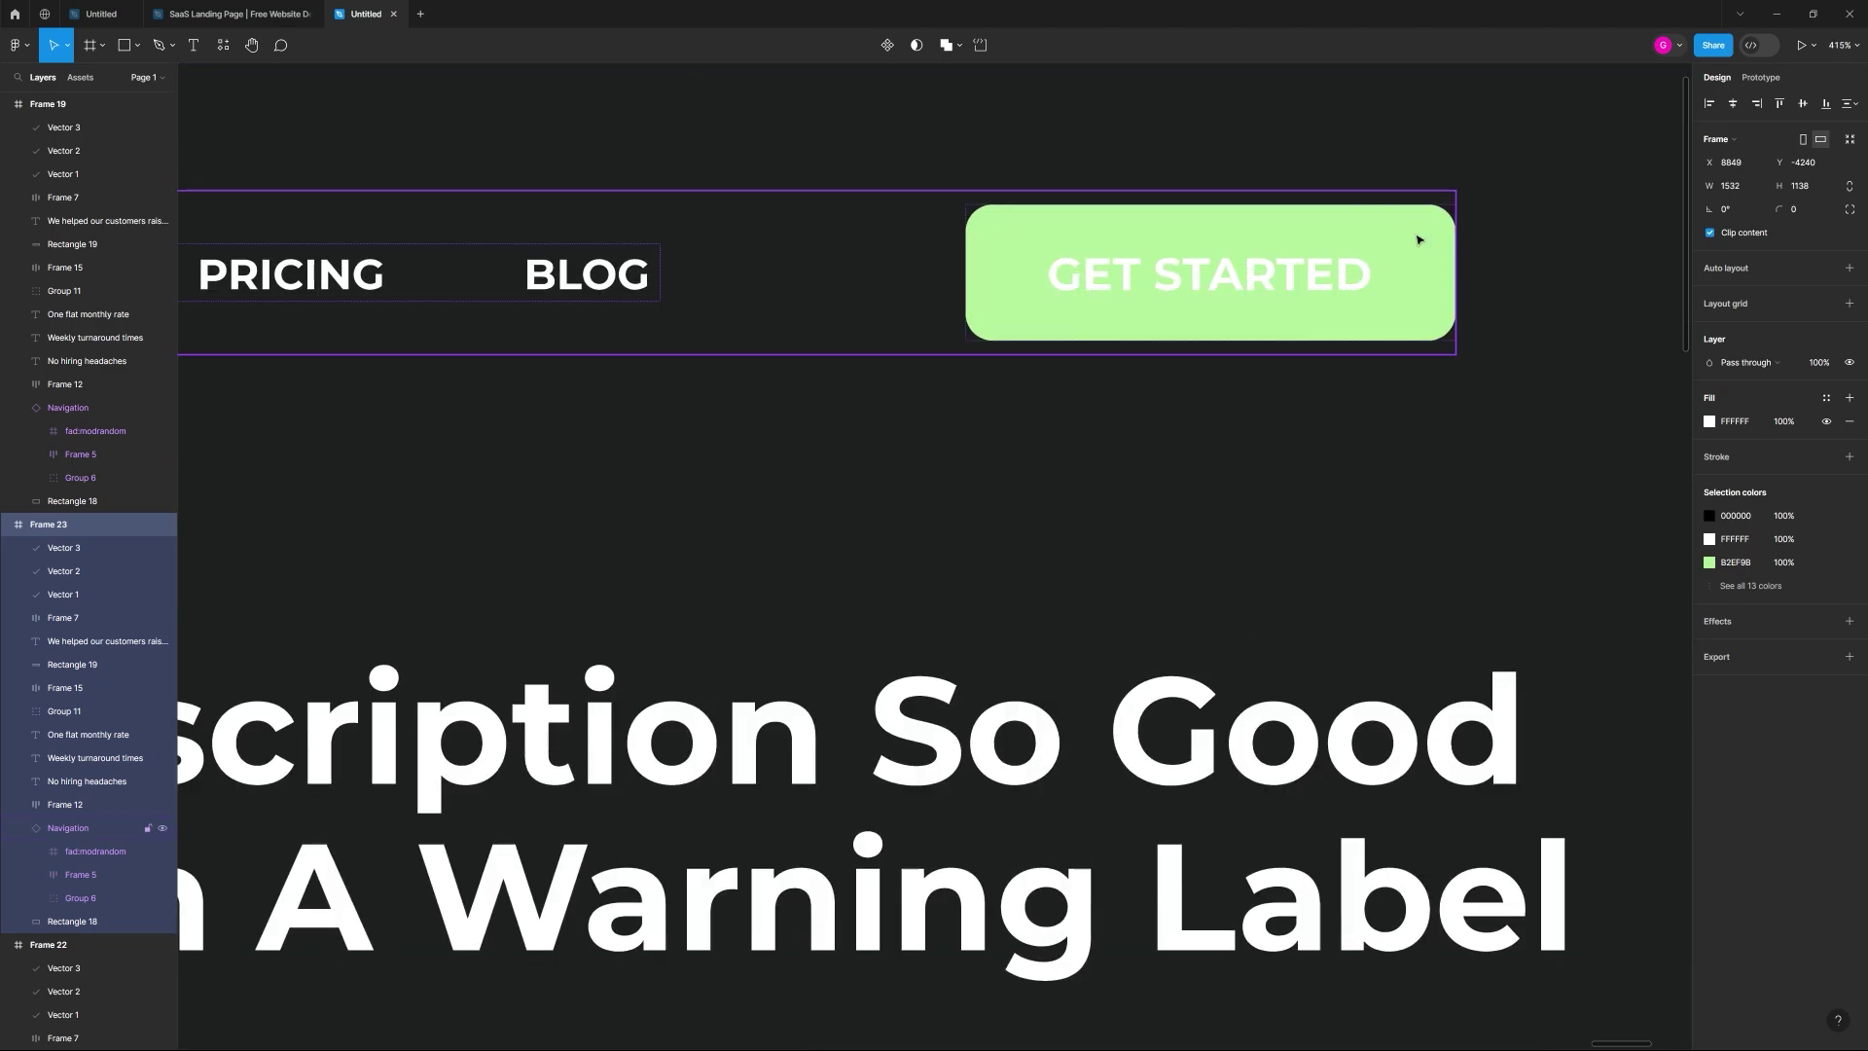
{"action": "scroll", "coordinate": [1443, 256], "scroll_direction": "up", "scroll_amount": 4}
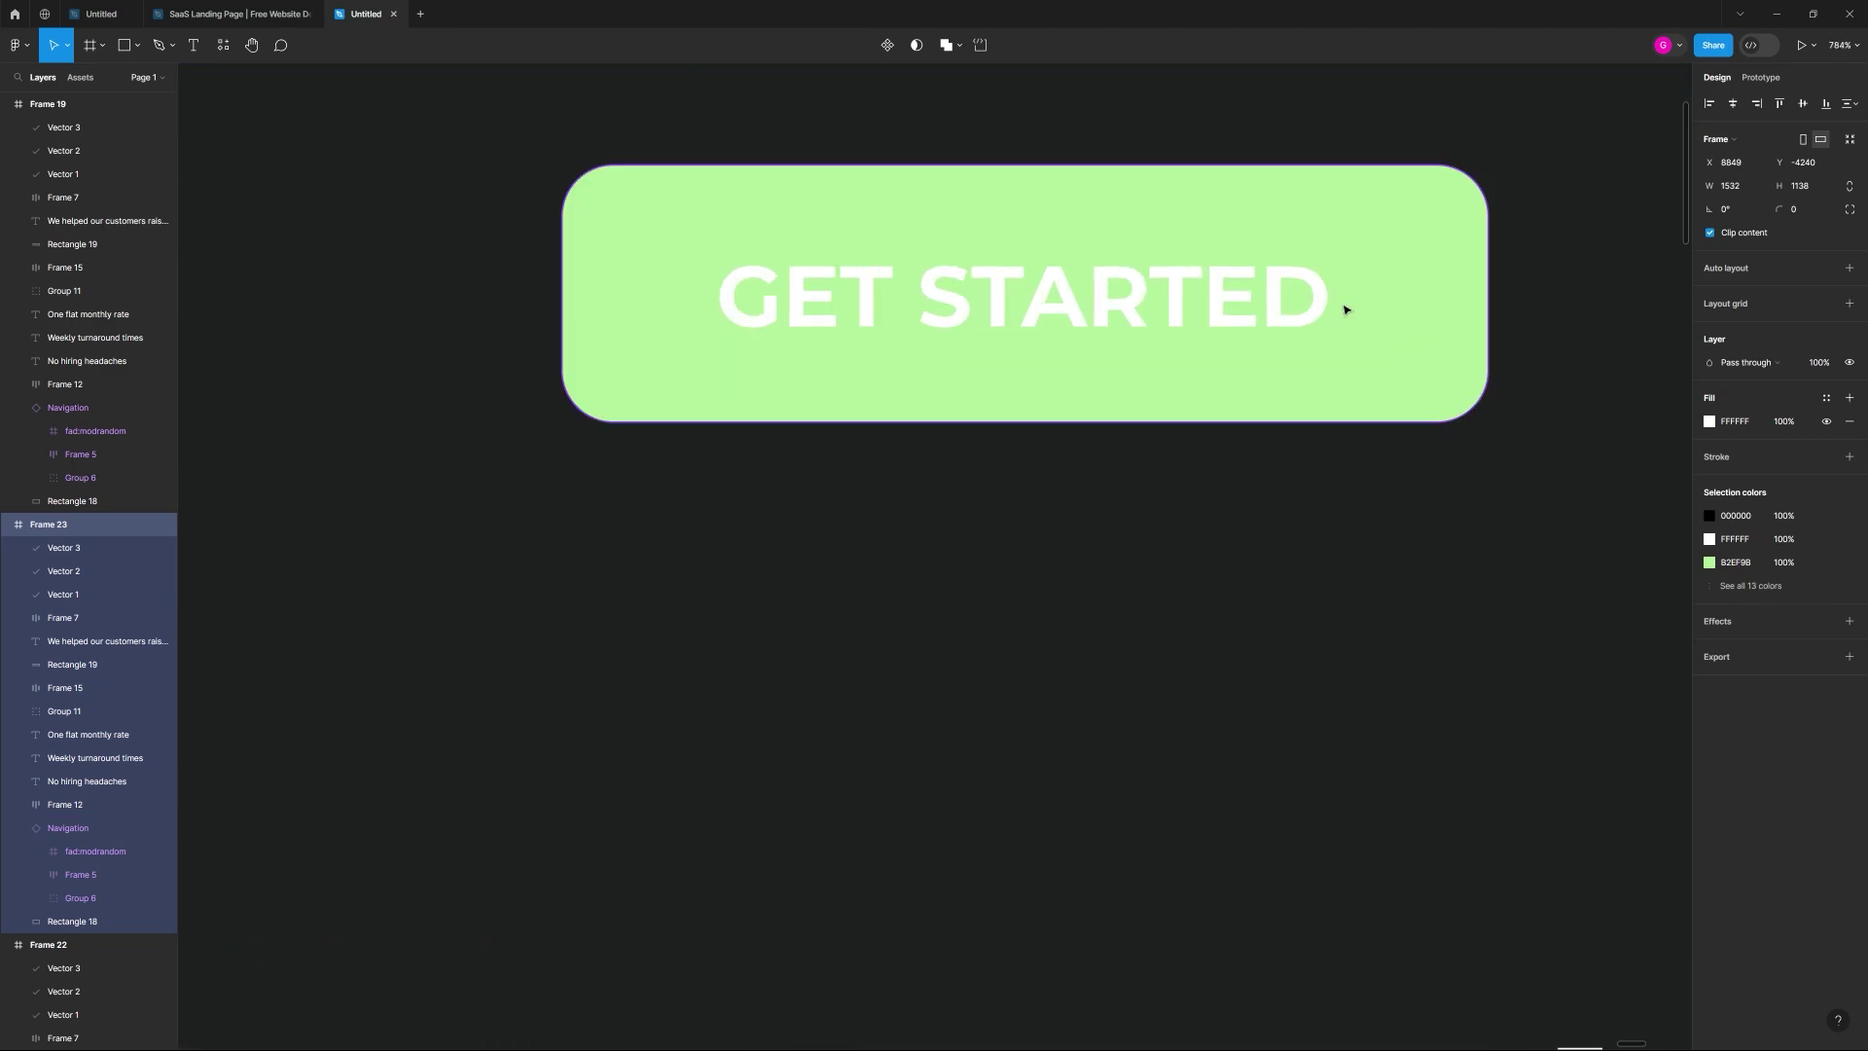
{"action": "scroll", "coordinate": [1158, 318], "scroll_direction": "down", "scroll_amount": 15}
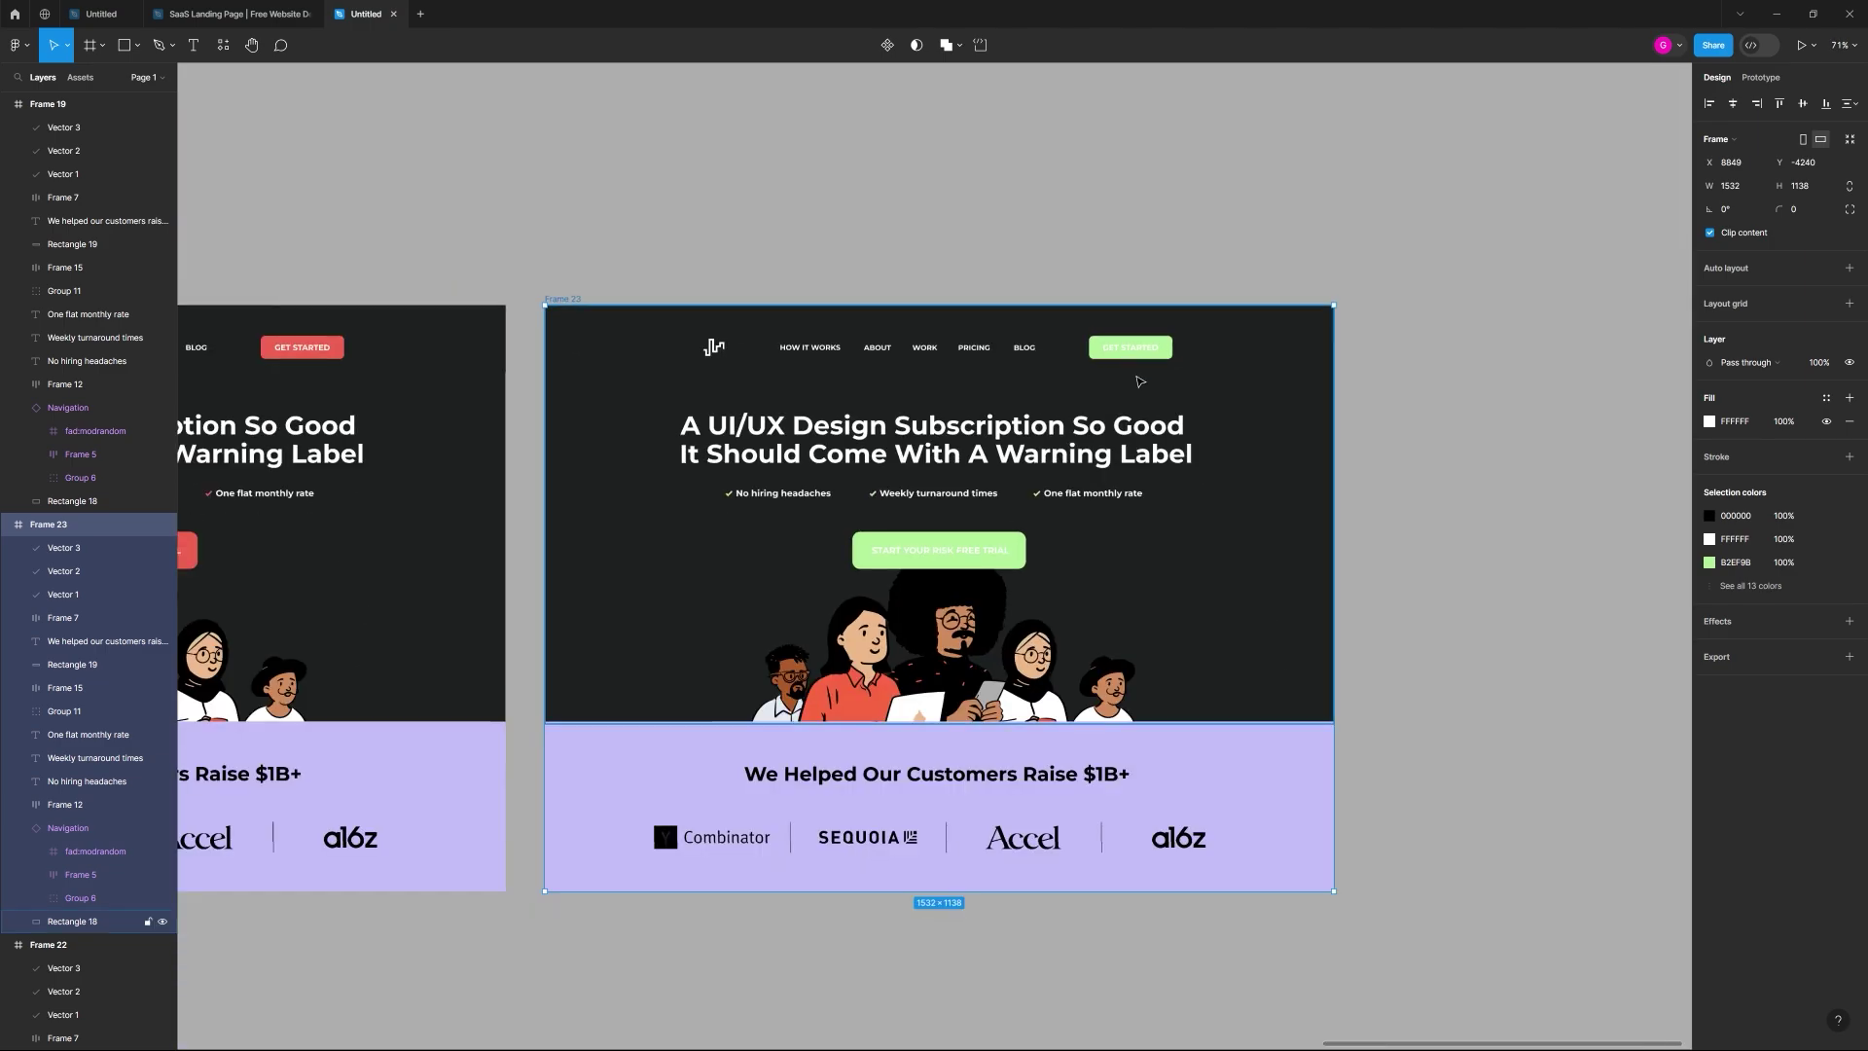
{"action": "scroll", "coordinate": [1141, 382], "scroll_direction": "up", "scroll_amount": 5}
{"action": "scroll", "coordinate": [1233, 400], "scroll_direction": "down", "scroll_amount": 2}
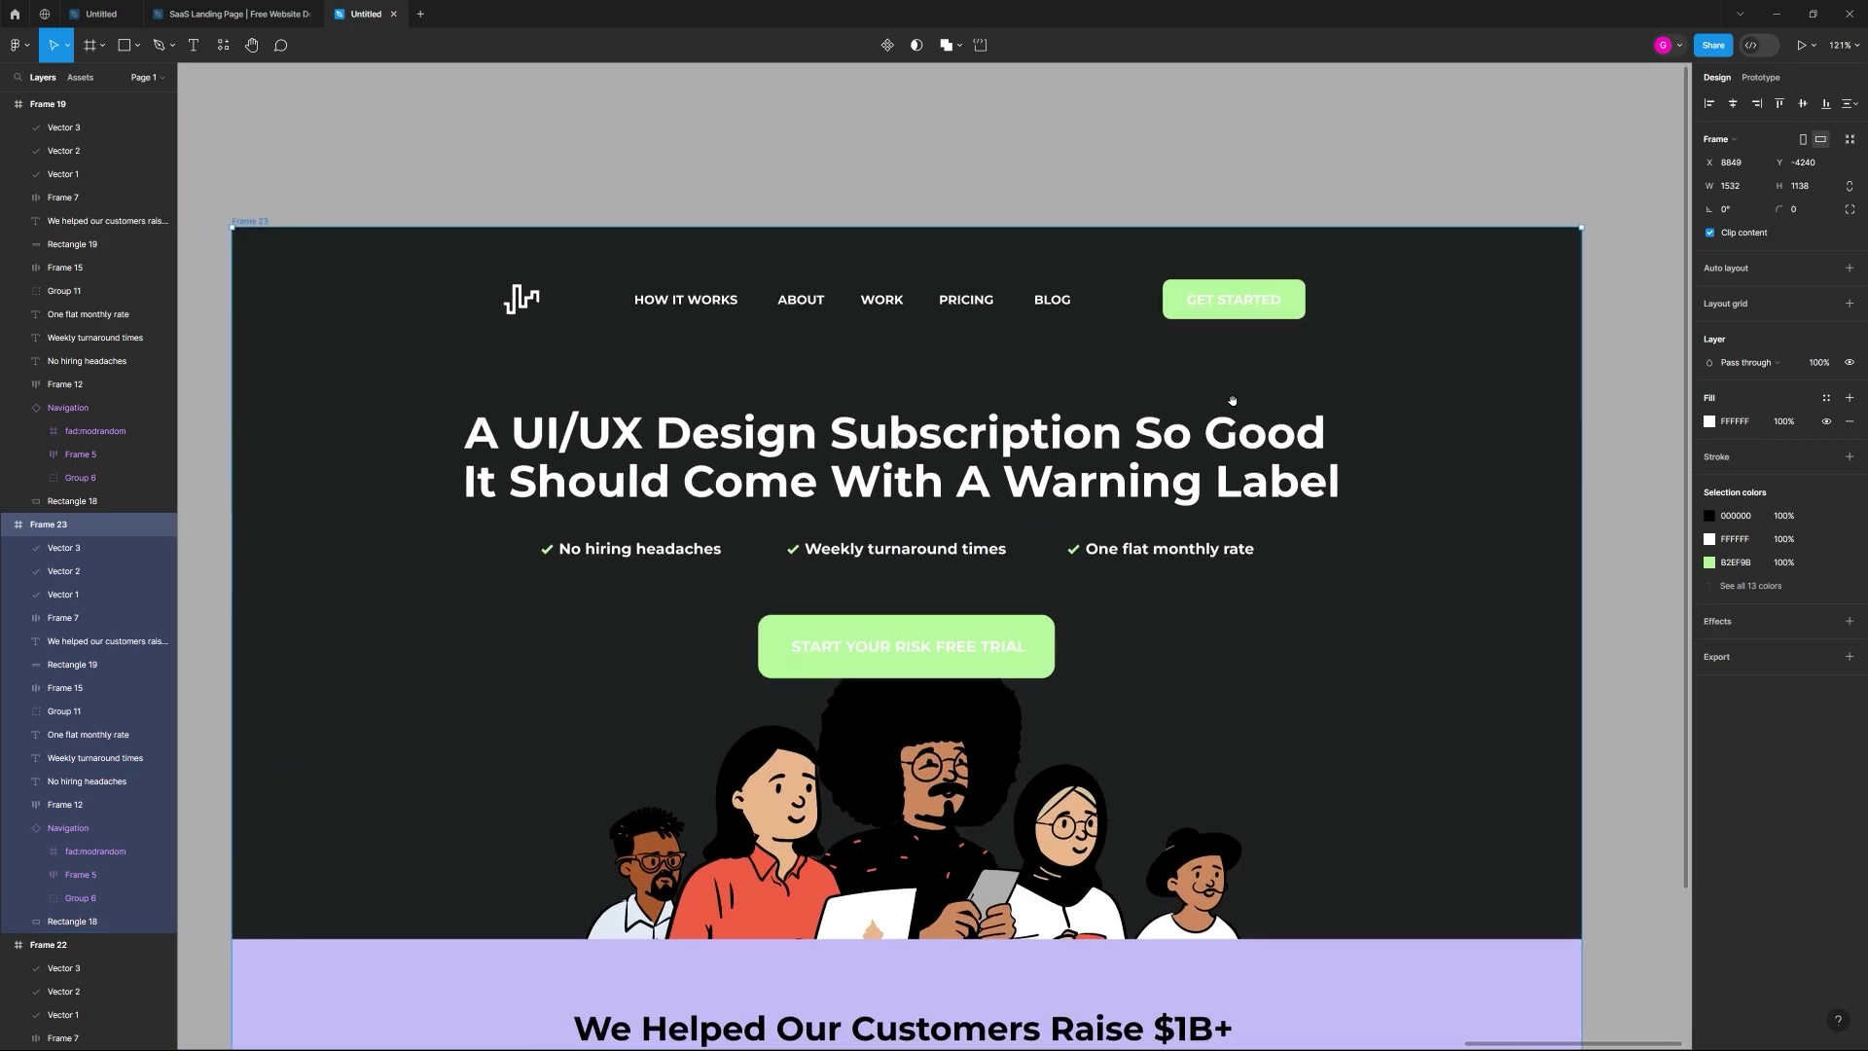
{"action": "right_click", "coordinate": [1127, 169]}
{"action": "mouse_move", "coordinate": [1172, 302]}
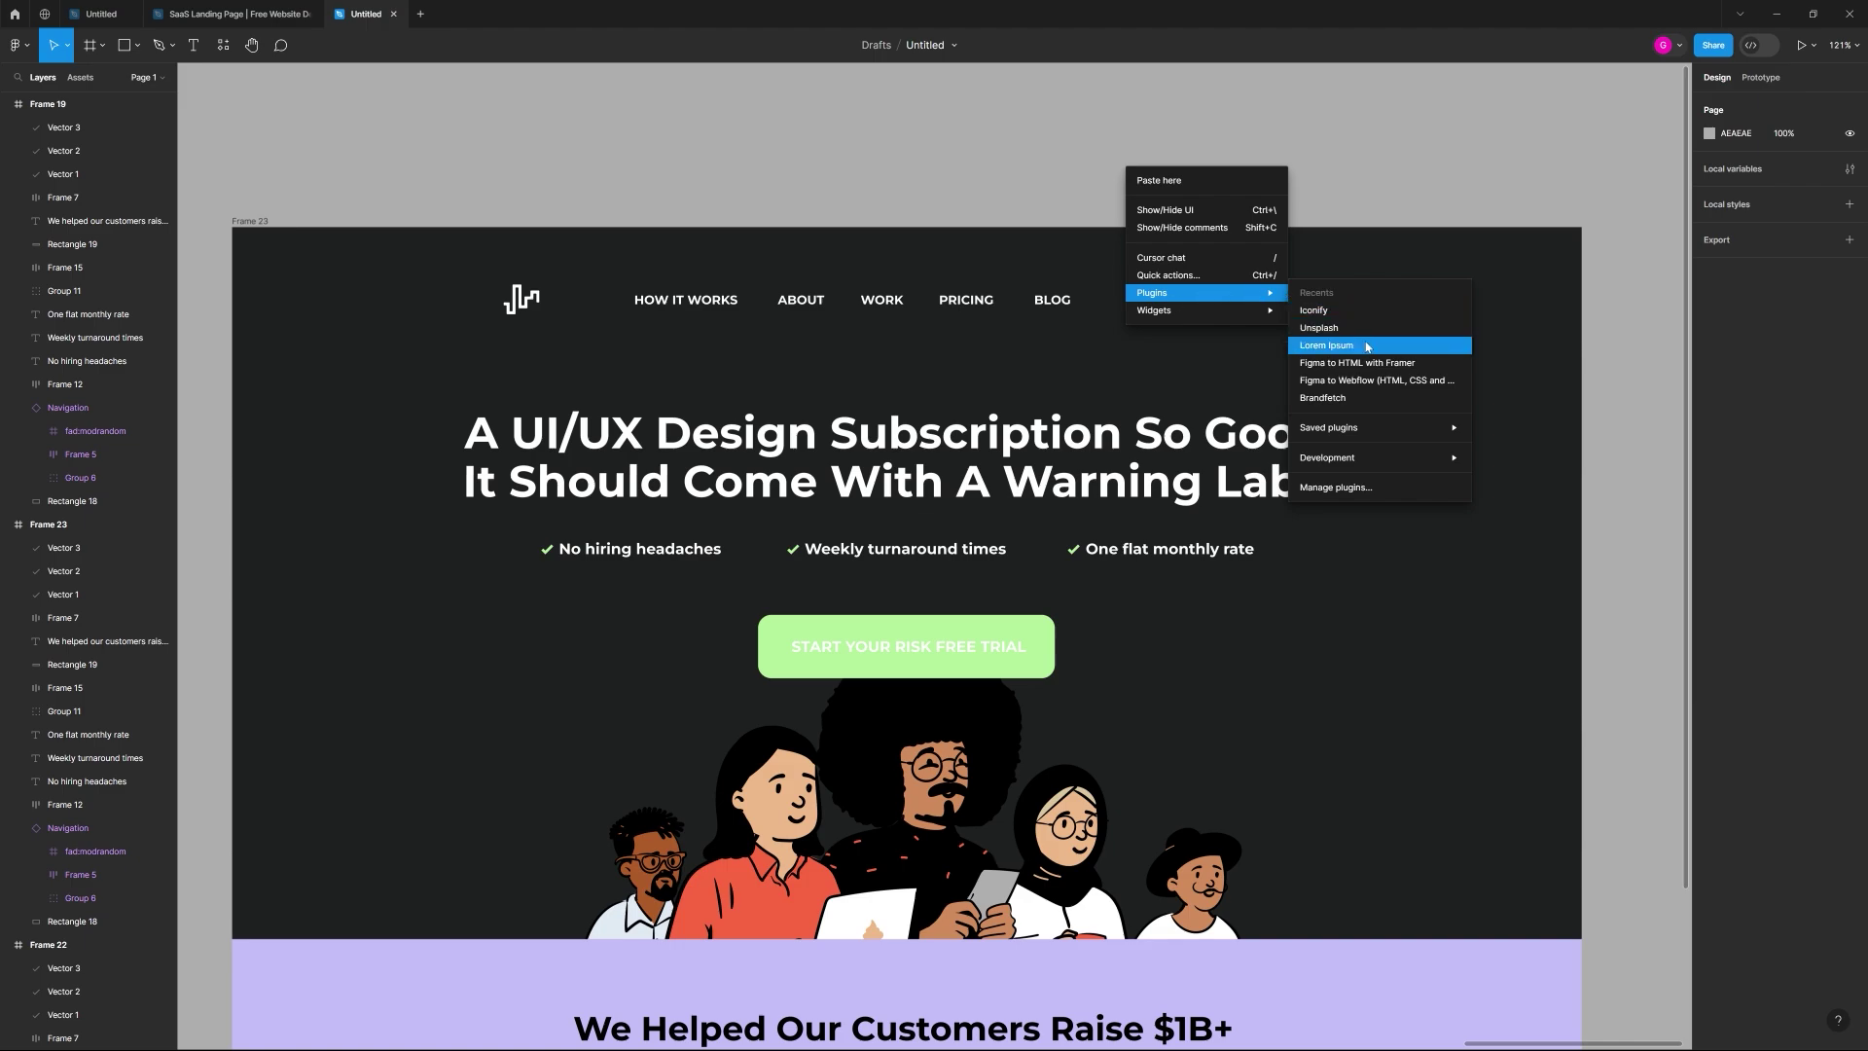
{"action": "mouse_move", "coordinate": [1374, 434]}
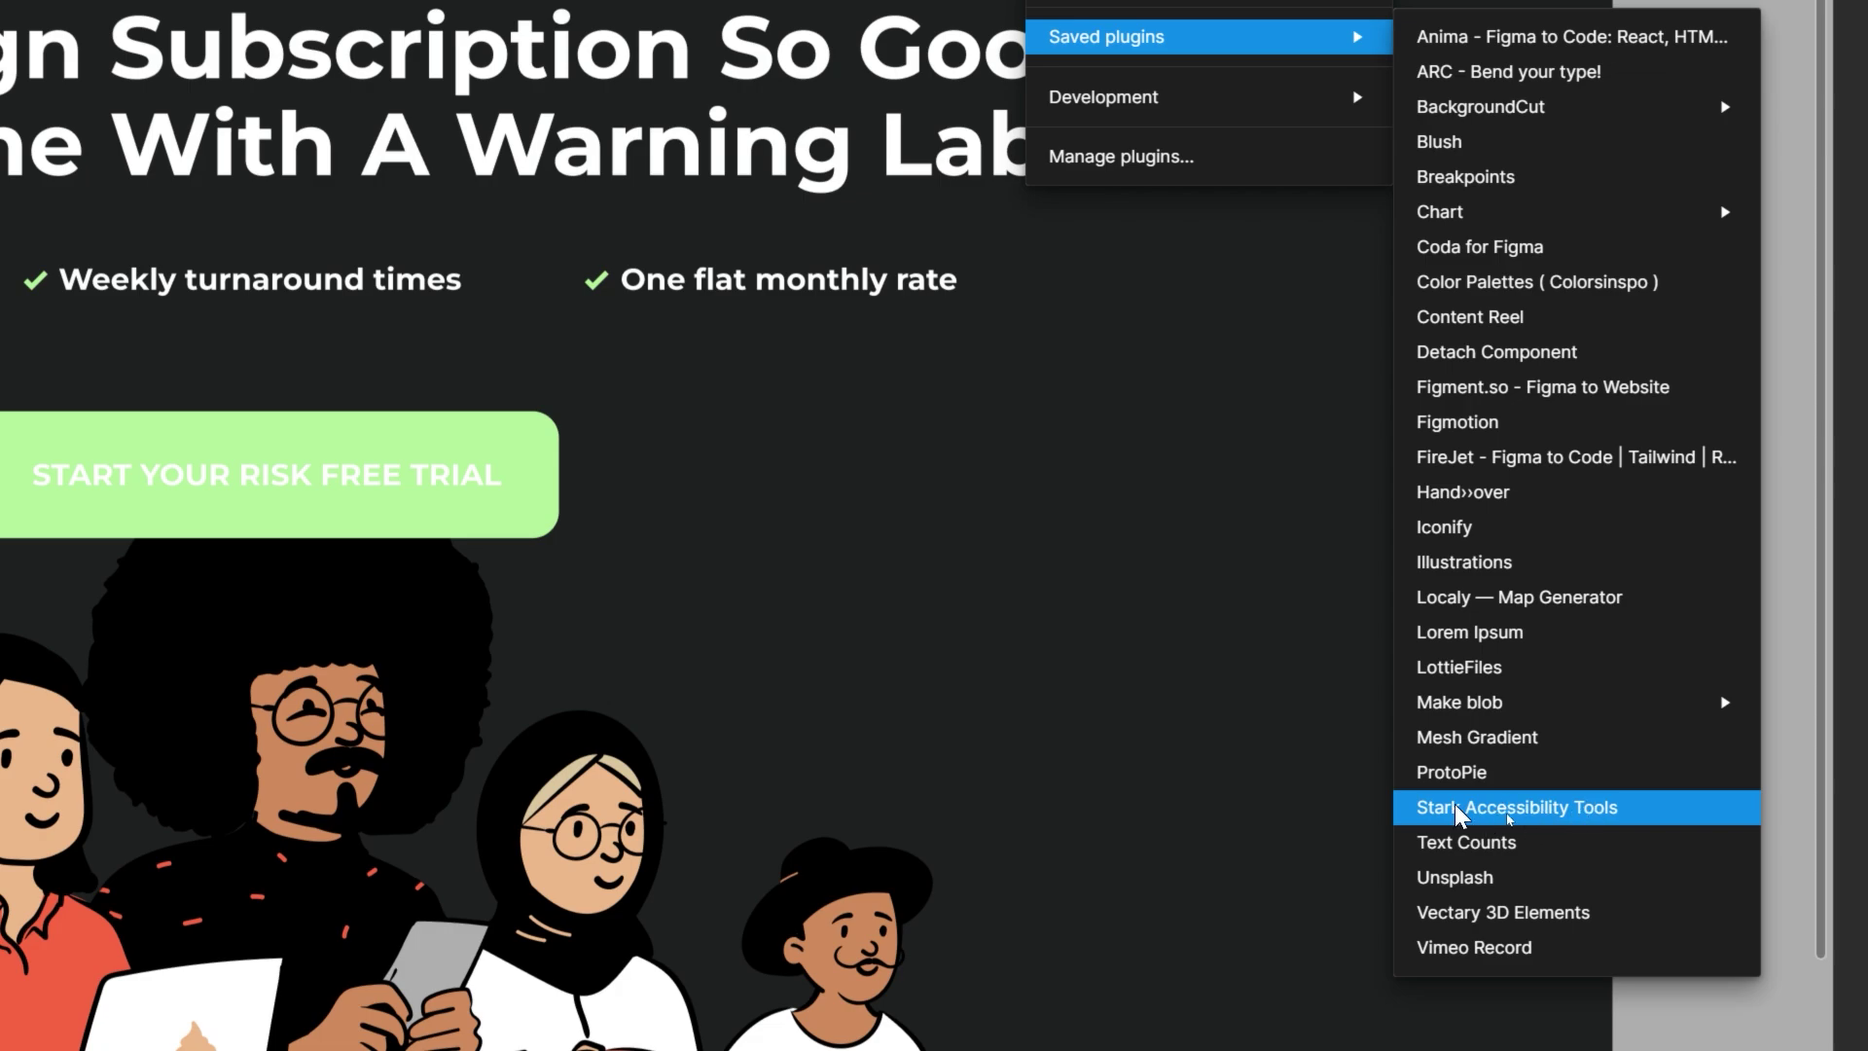
{"action": "left_click", "coordinate": [1504, 807]}
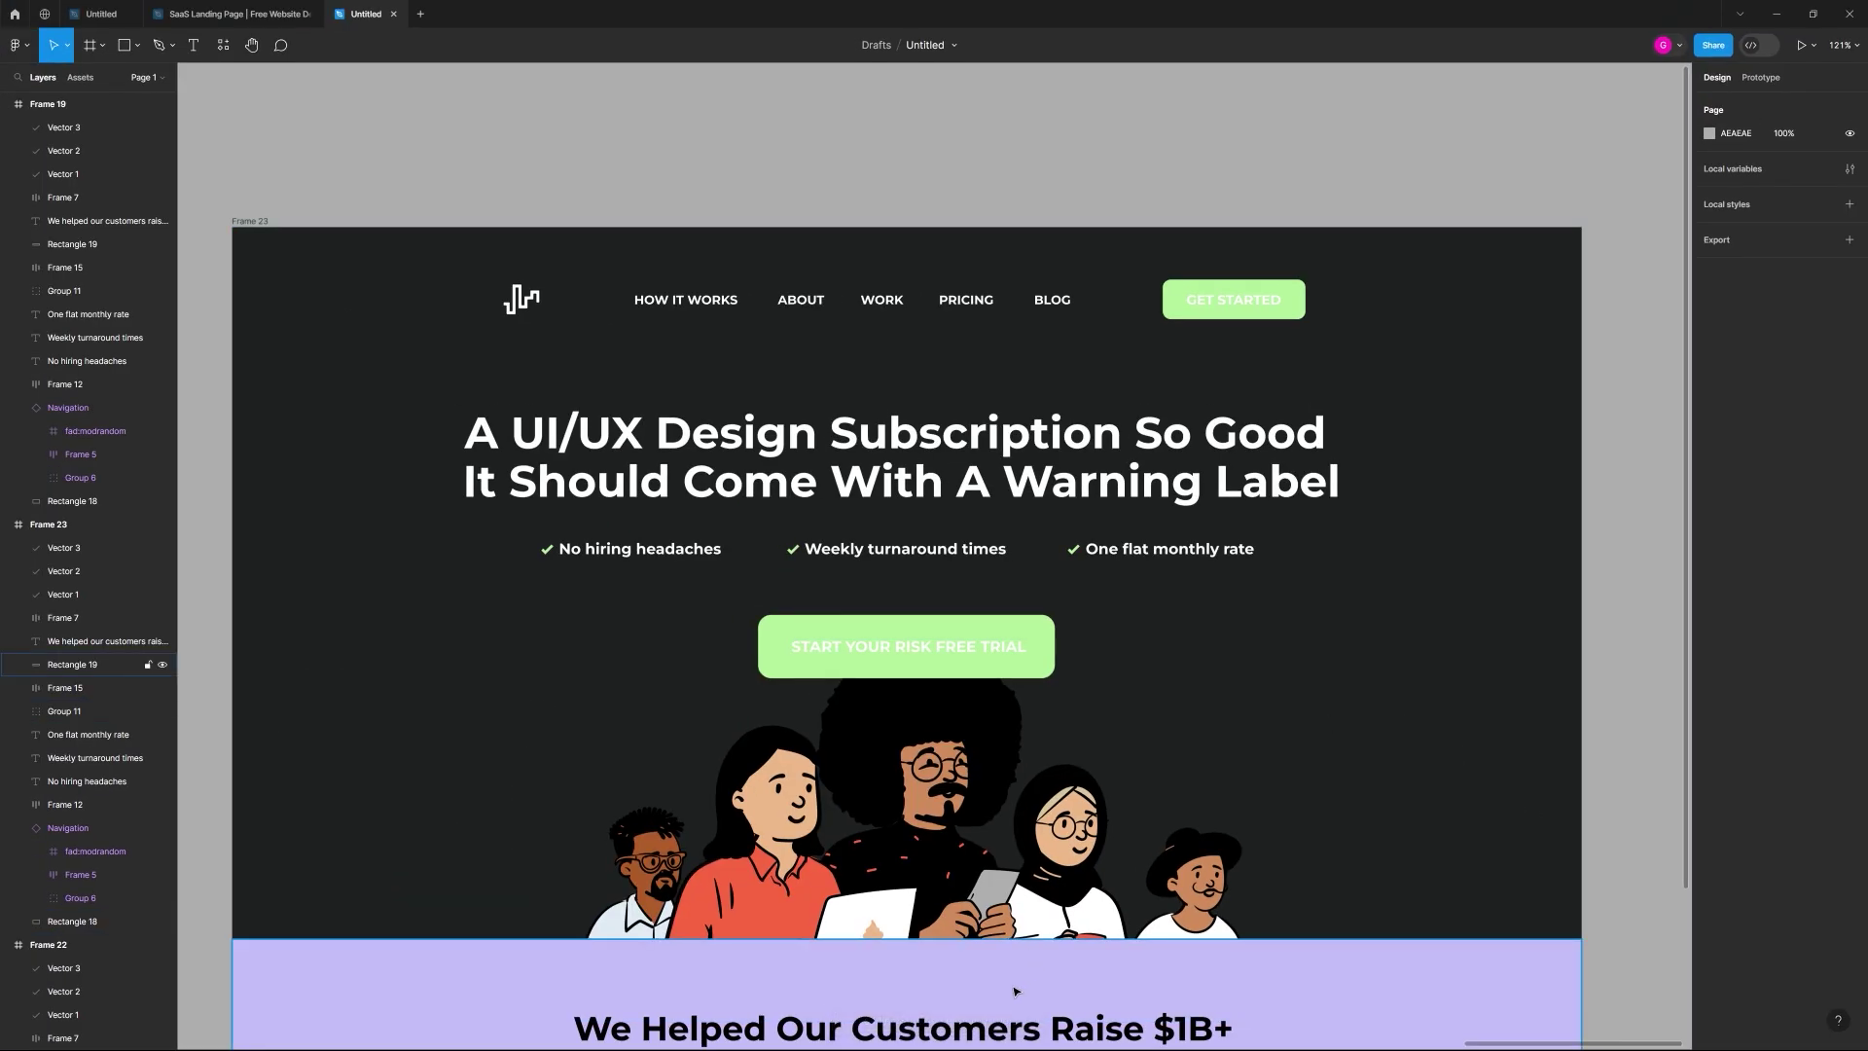
Step: Select Frame 23's START YOUR RISK FREE TRIAL button and open Stark's Contrast checker
{"action": "left_click_drag", "start_coordinate": [462, 466], "coordinate": [1516, 146]}
{"action": "left_click", "coordinate": [1228, 317]}
{"action": "left_click", "coordinate": [1239, 309], "text": "ctrl"}
{"action": "left_click", "coordinate": [940, 641]}
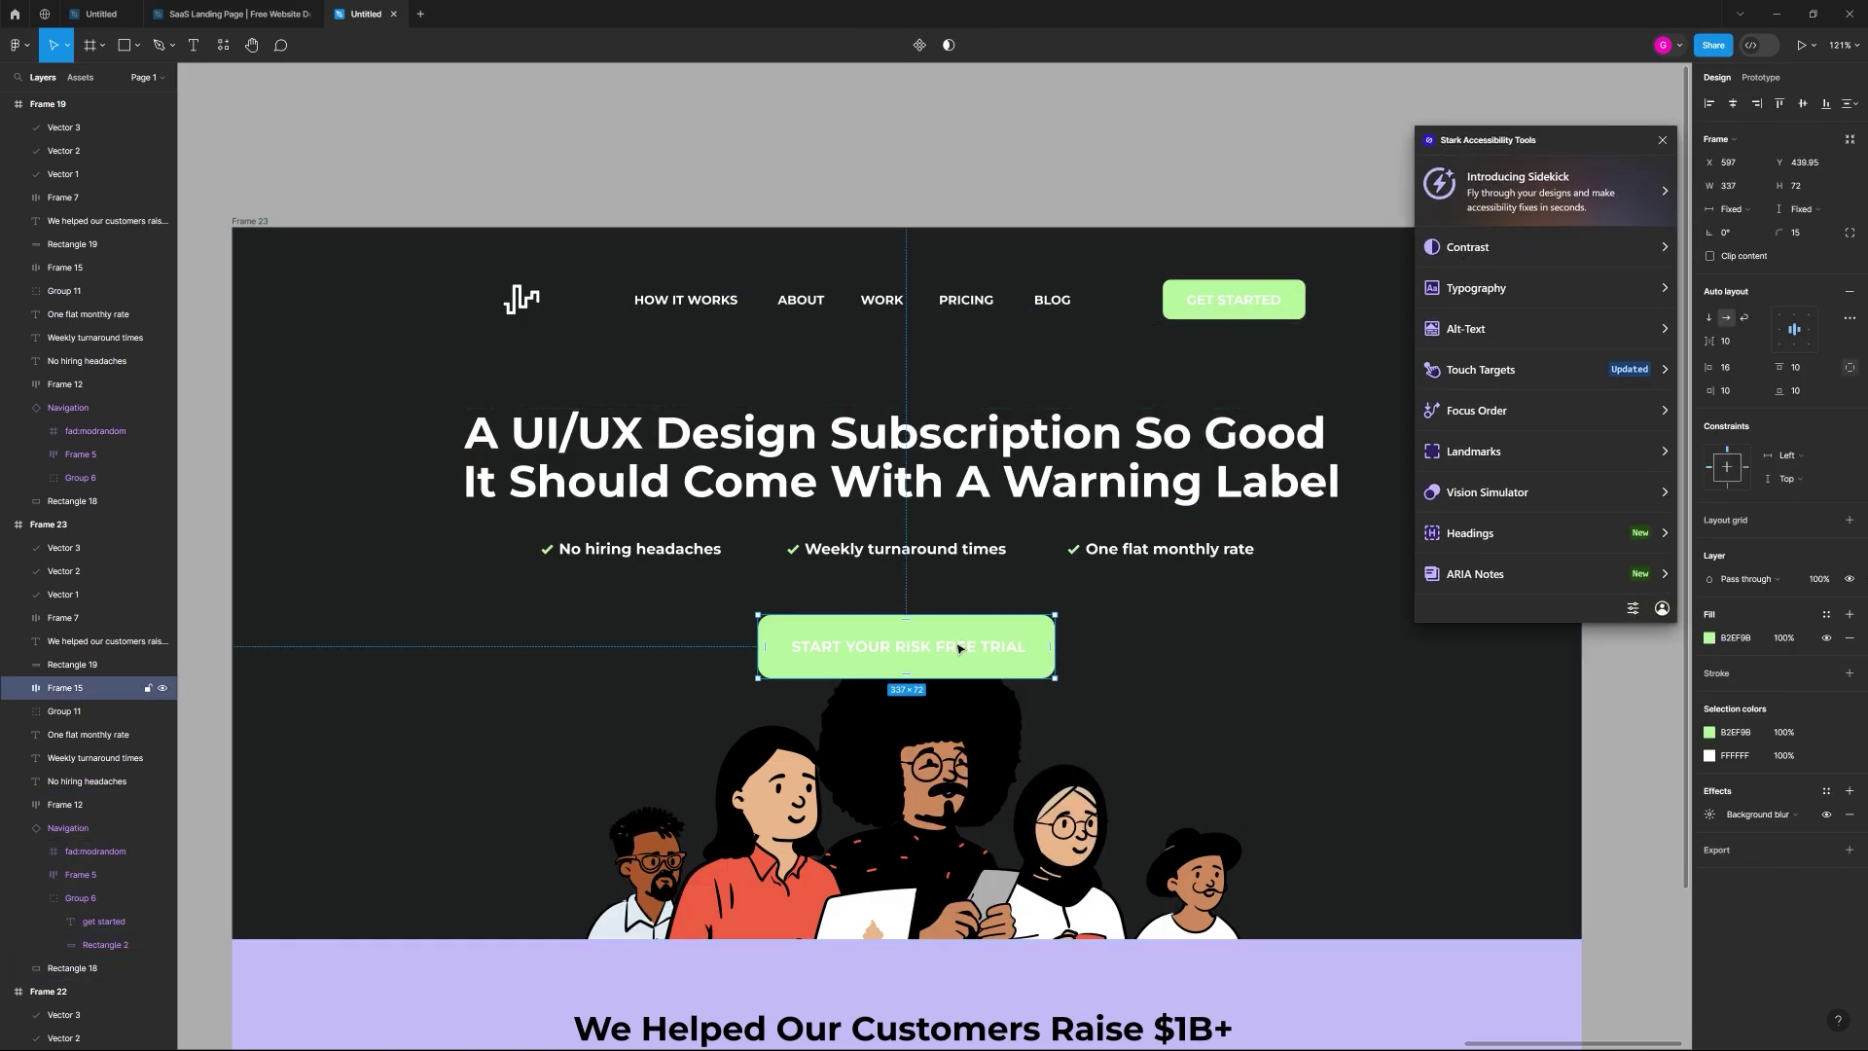
{"action": "double_click", "coordinate": [973, 655]}
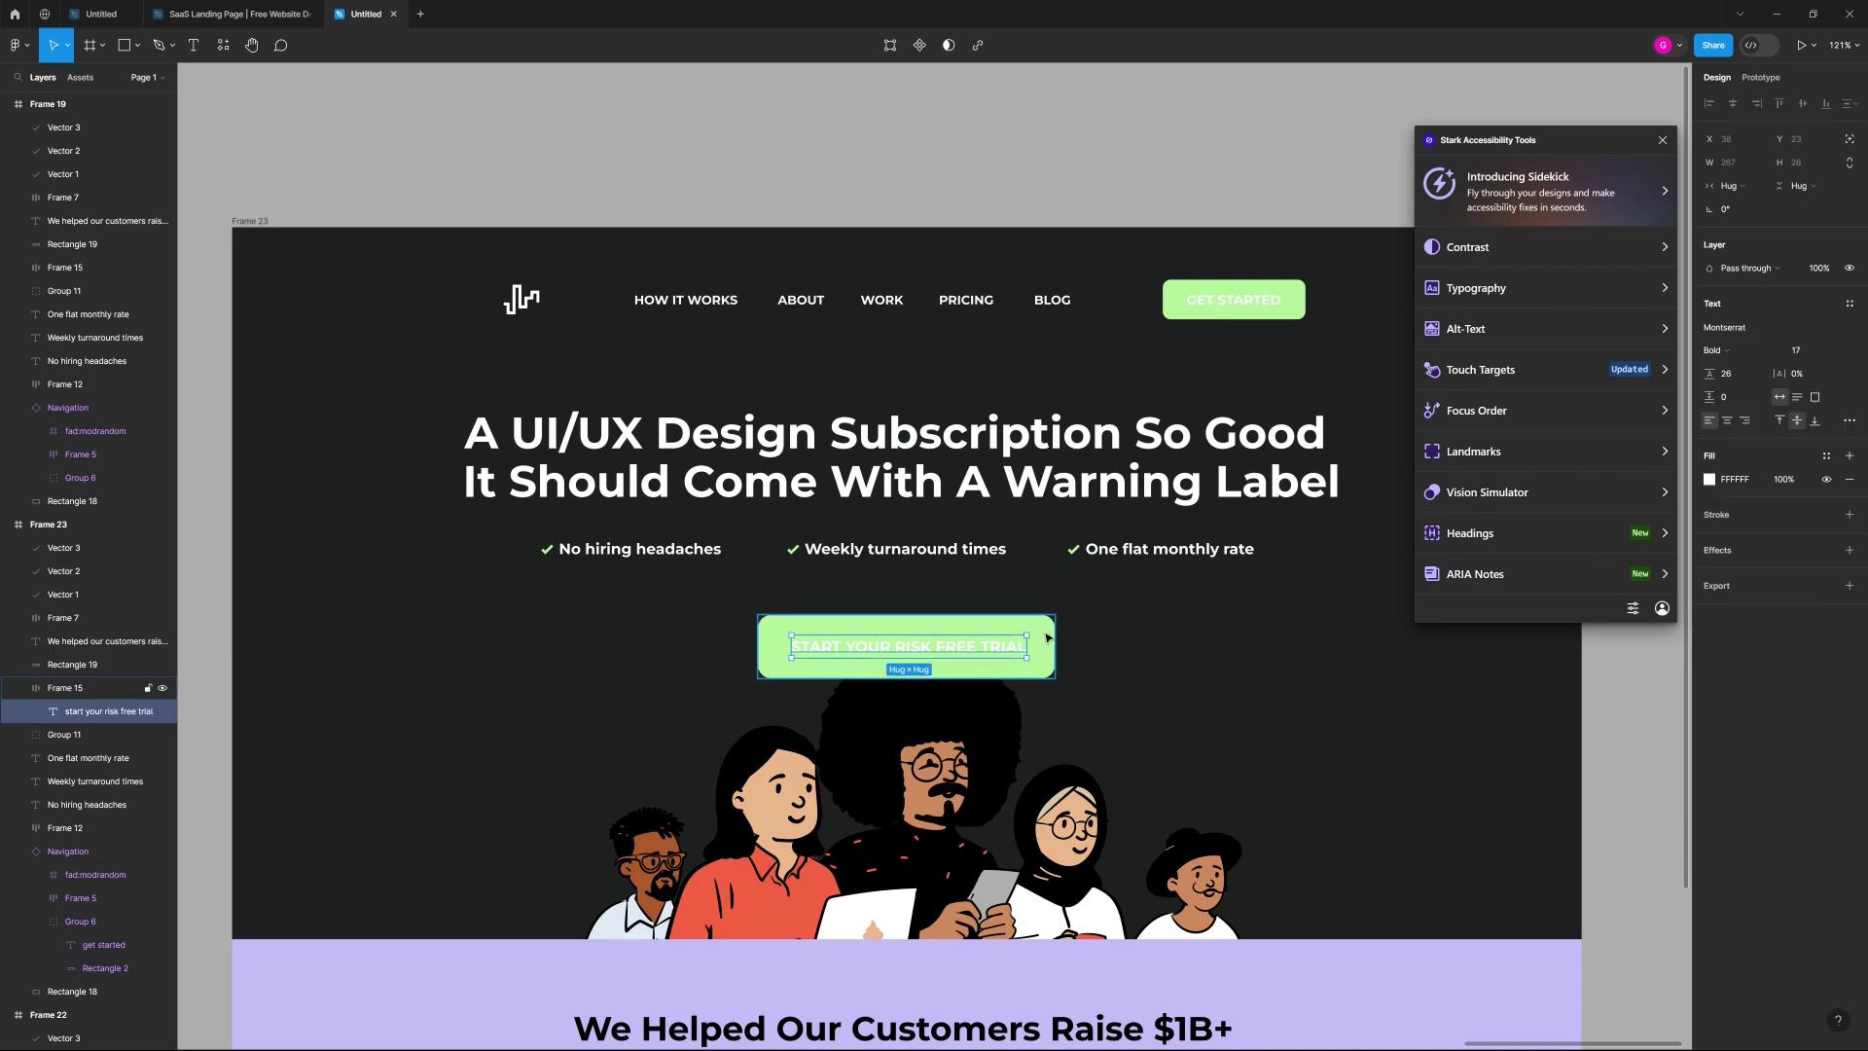
{"action": "left_click", "coordinate": [1034, 633]}
{"action": "left_click", "coordinate": [1474, 249]}
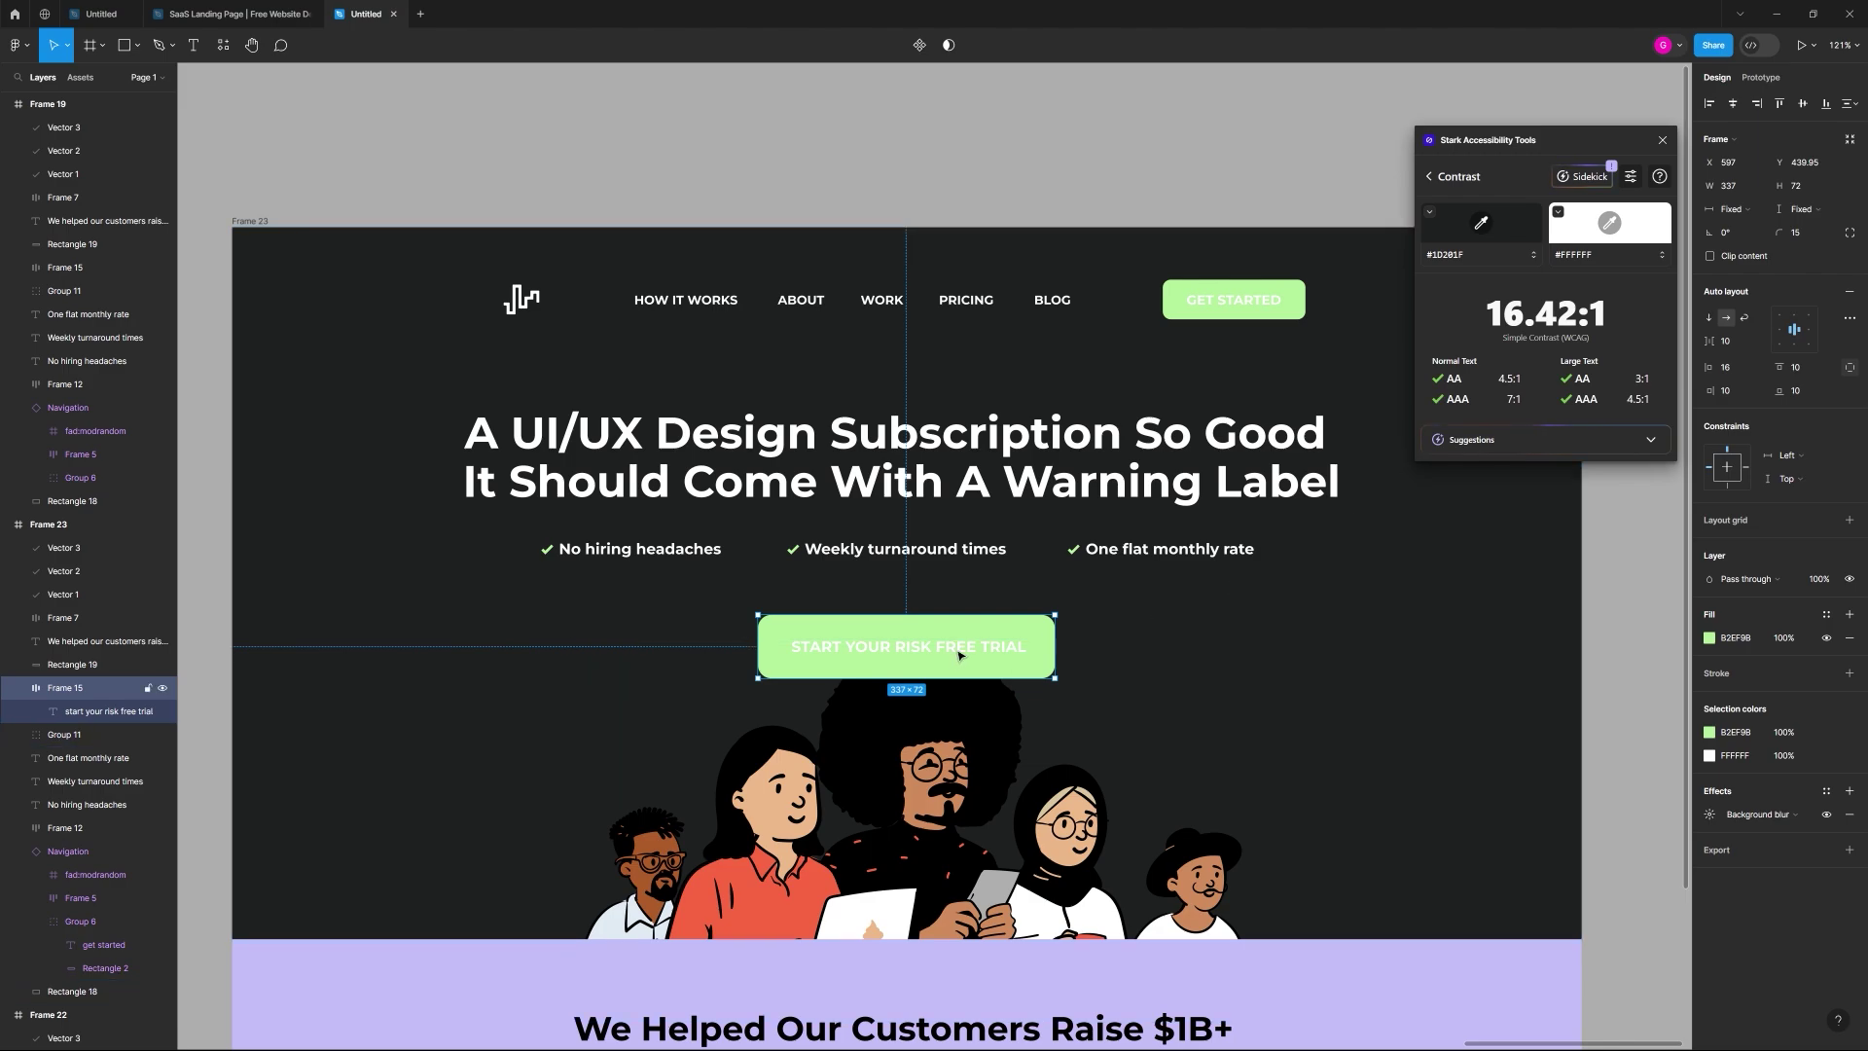
Step: Sample the button's light green B2EF9B as the first contrast color and compare it against white FFFFFF
{"action": "left_click", "coordinate": [1481, 223]}
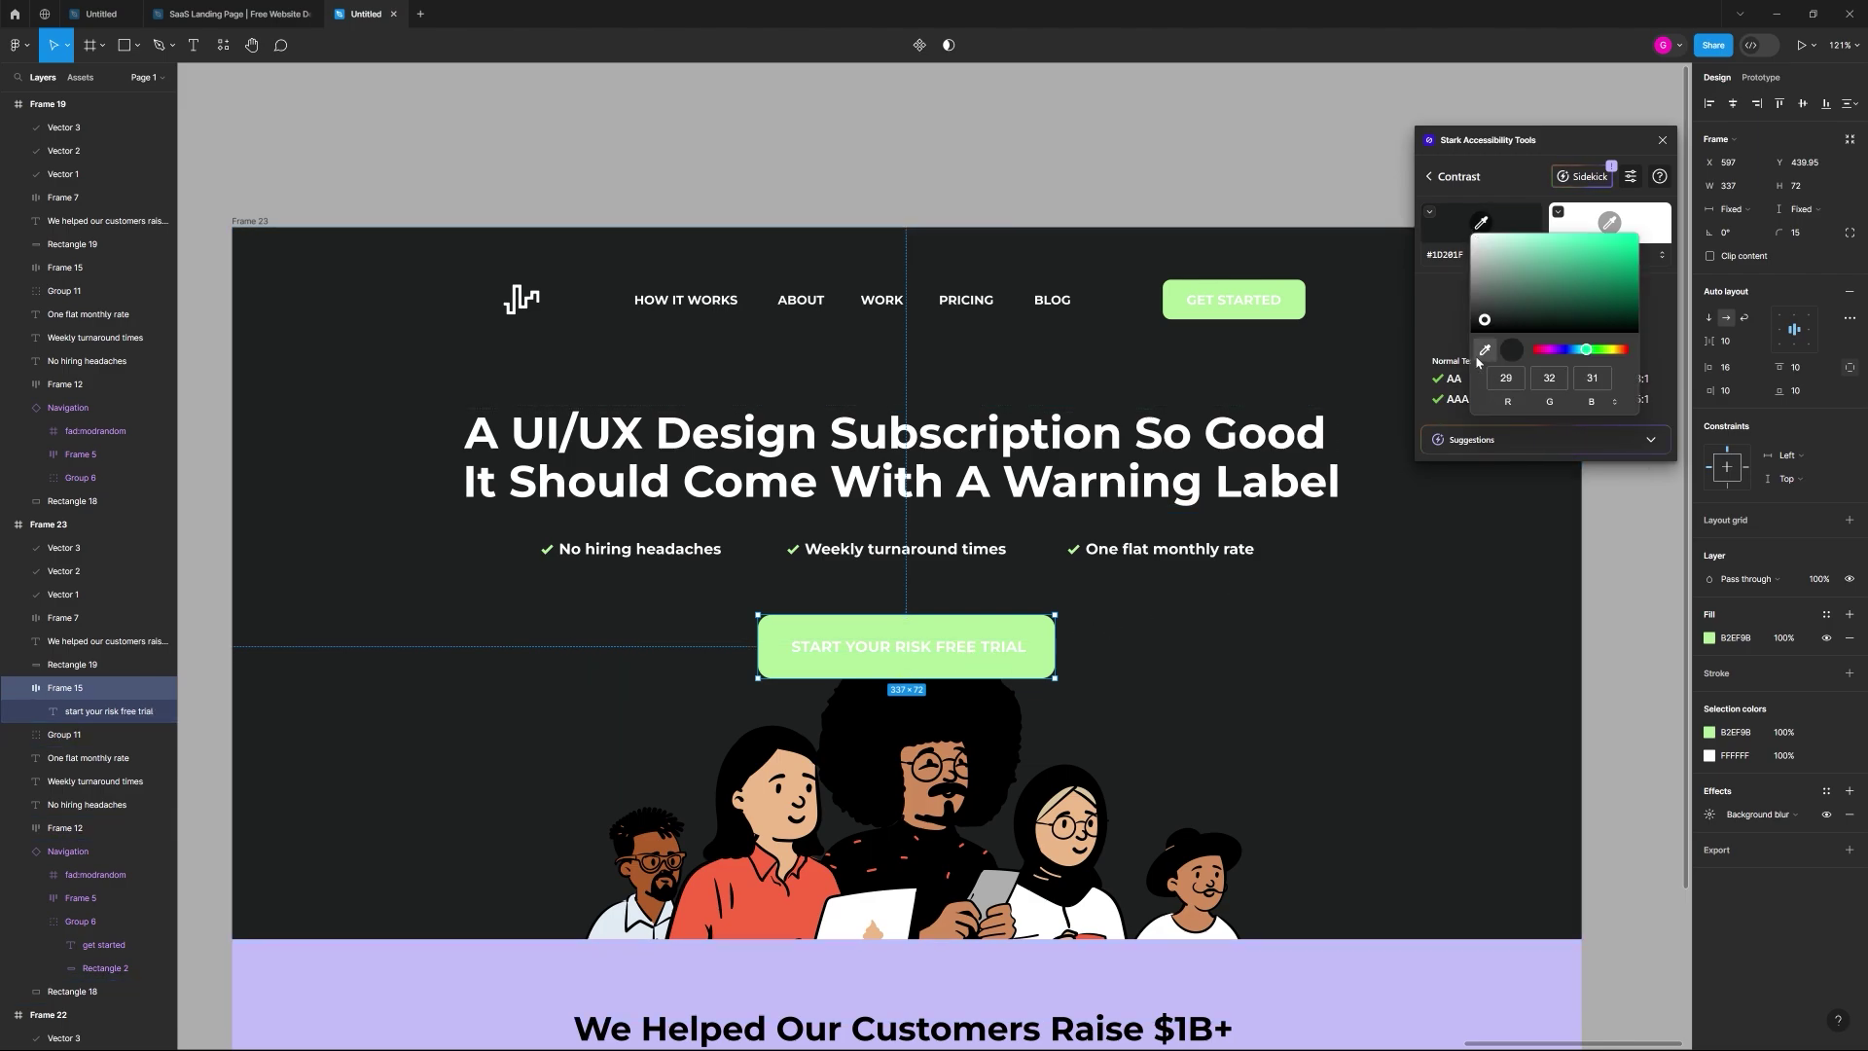
{"action": "key", "text": "i"}
{"action": "left_click", "coordinate": [1041, 627]}
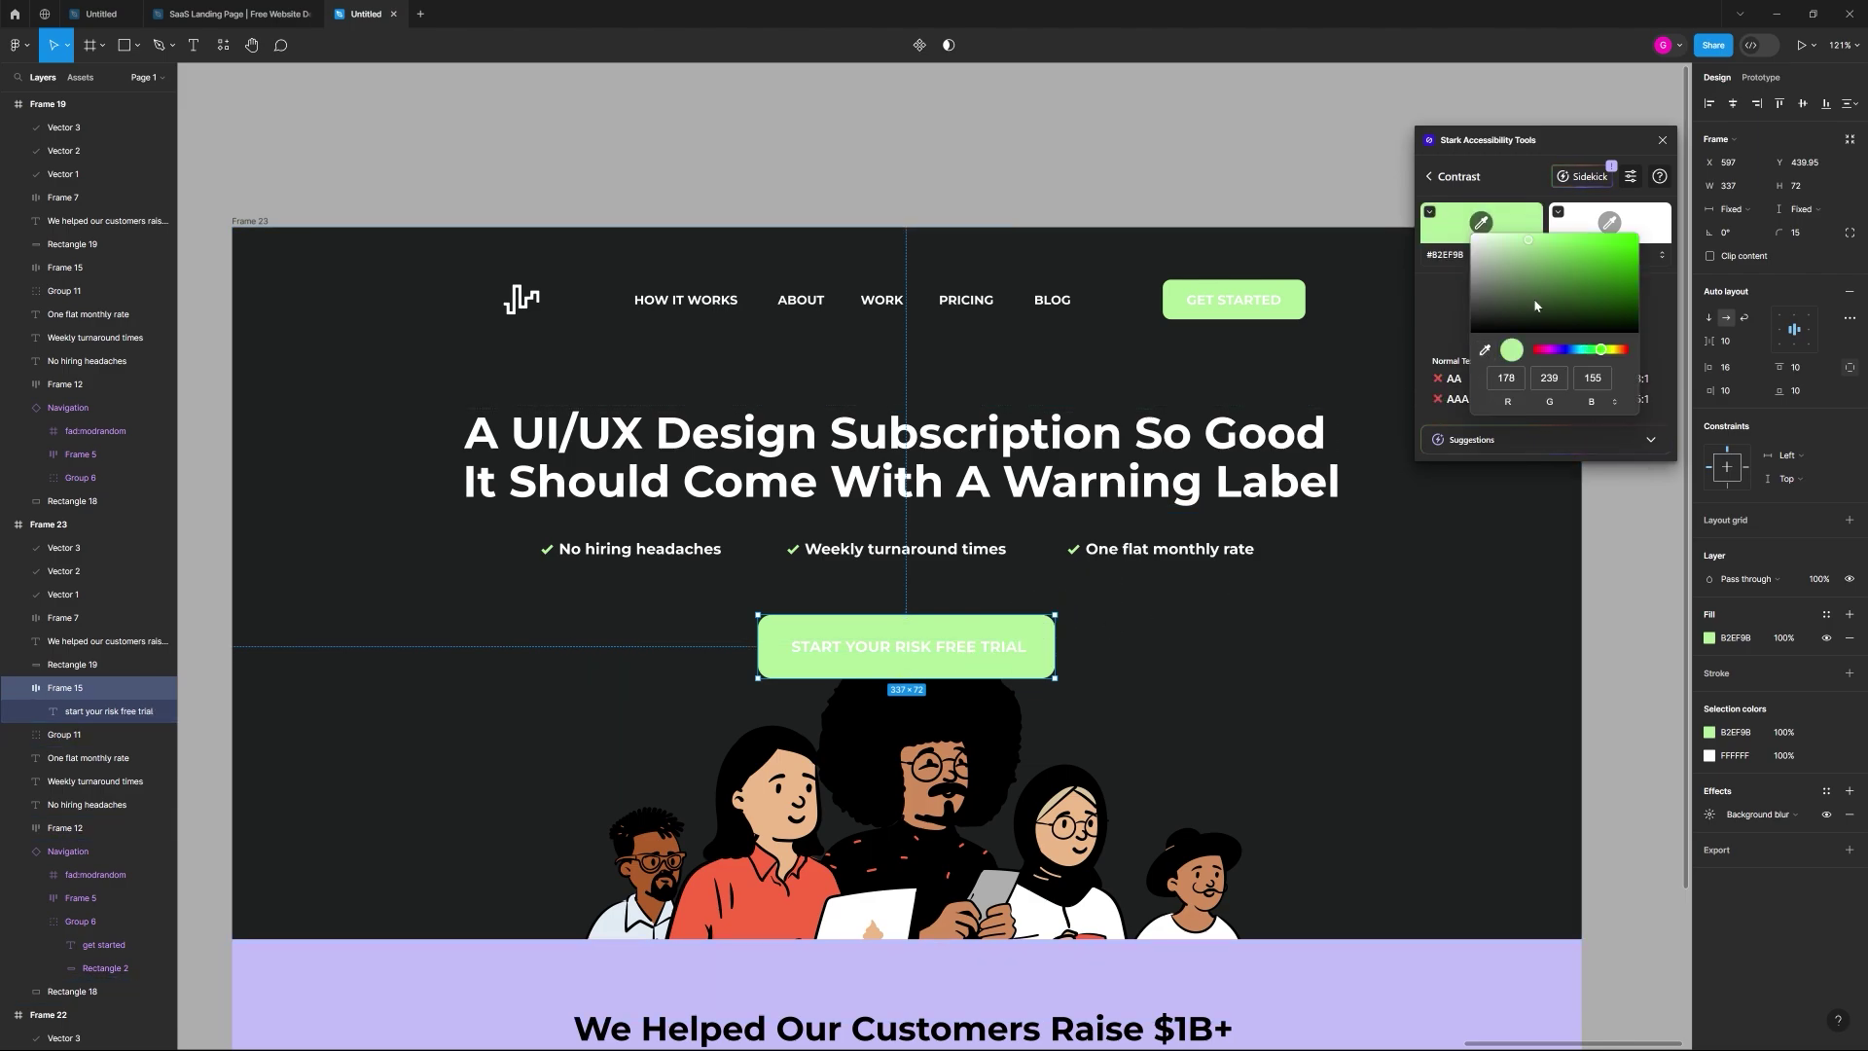
{"action": "left_click", "coordinate": [1612, 223]}
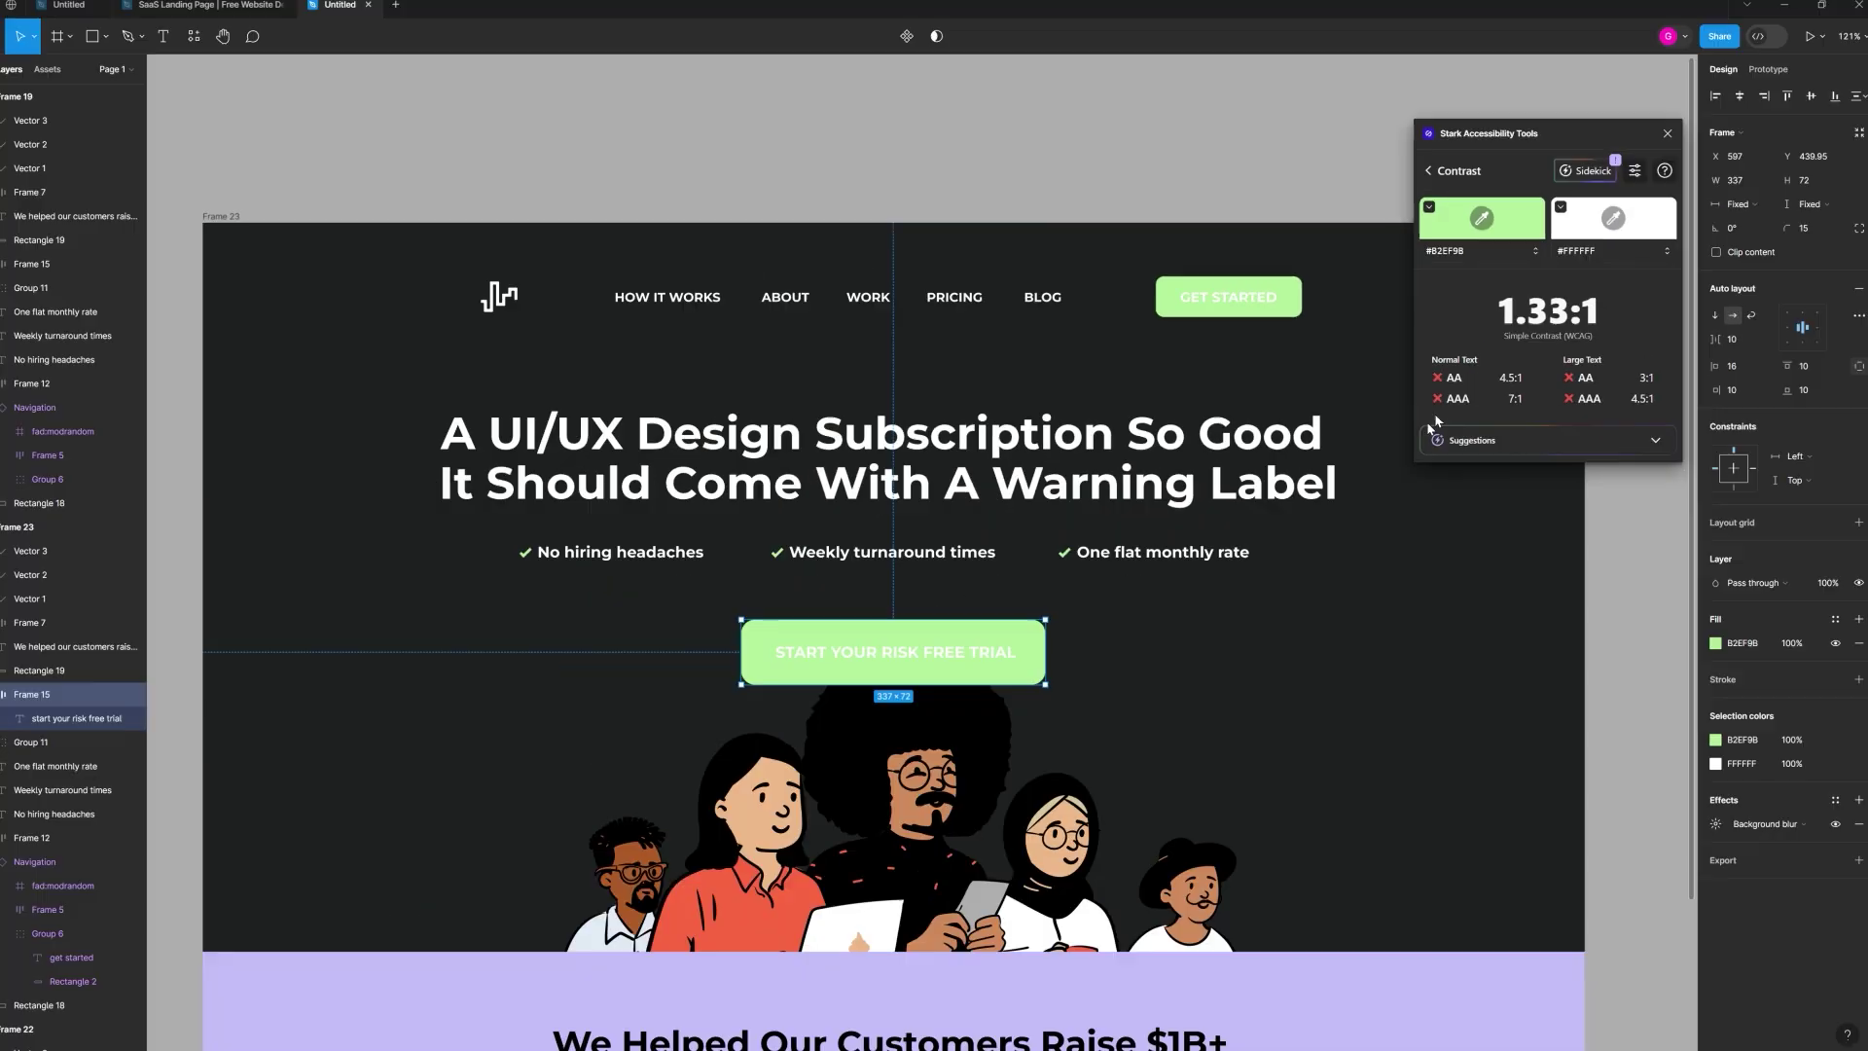
Step: Set the START YOUR RISK FREE TRIAL label's fill to black 000000 in Frame 23
{"action": "left_click", "coordinate": [956, 651]}
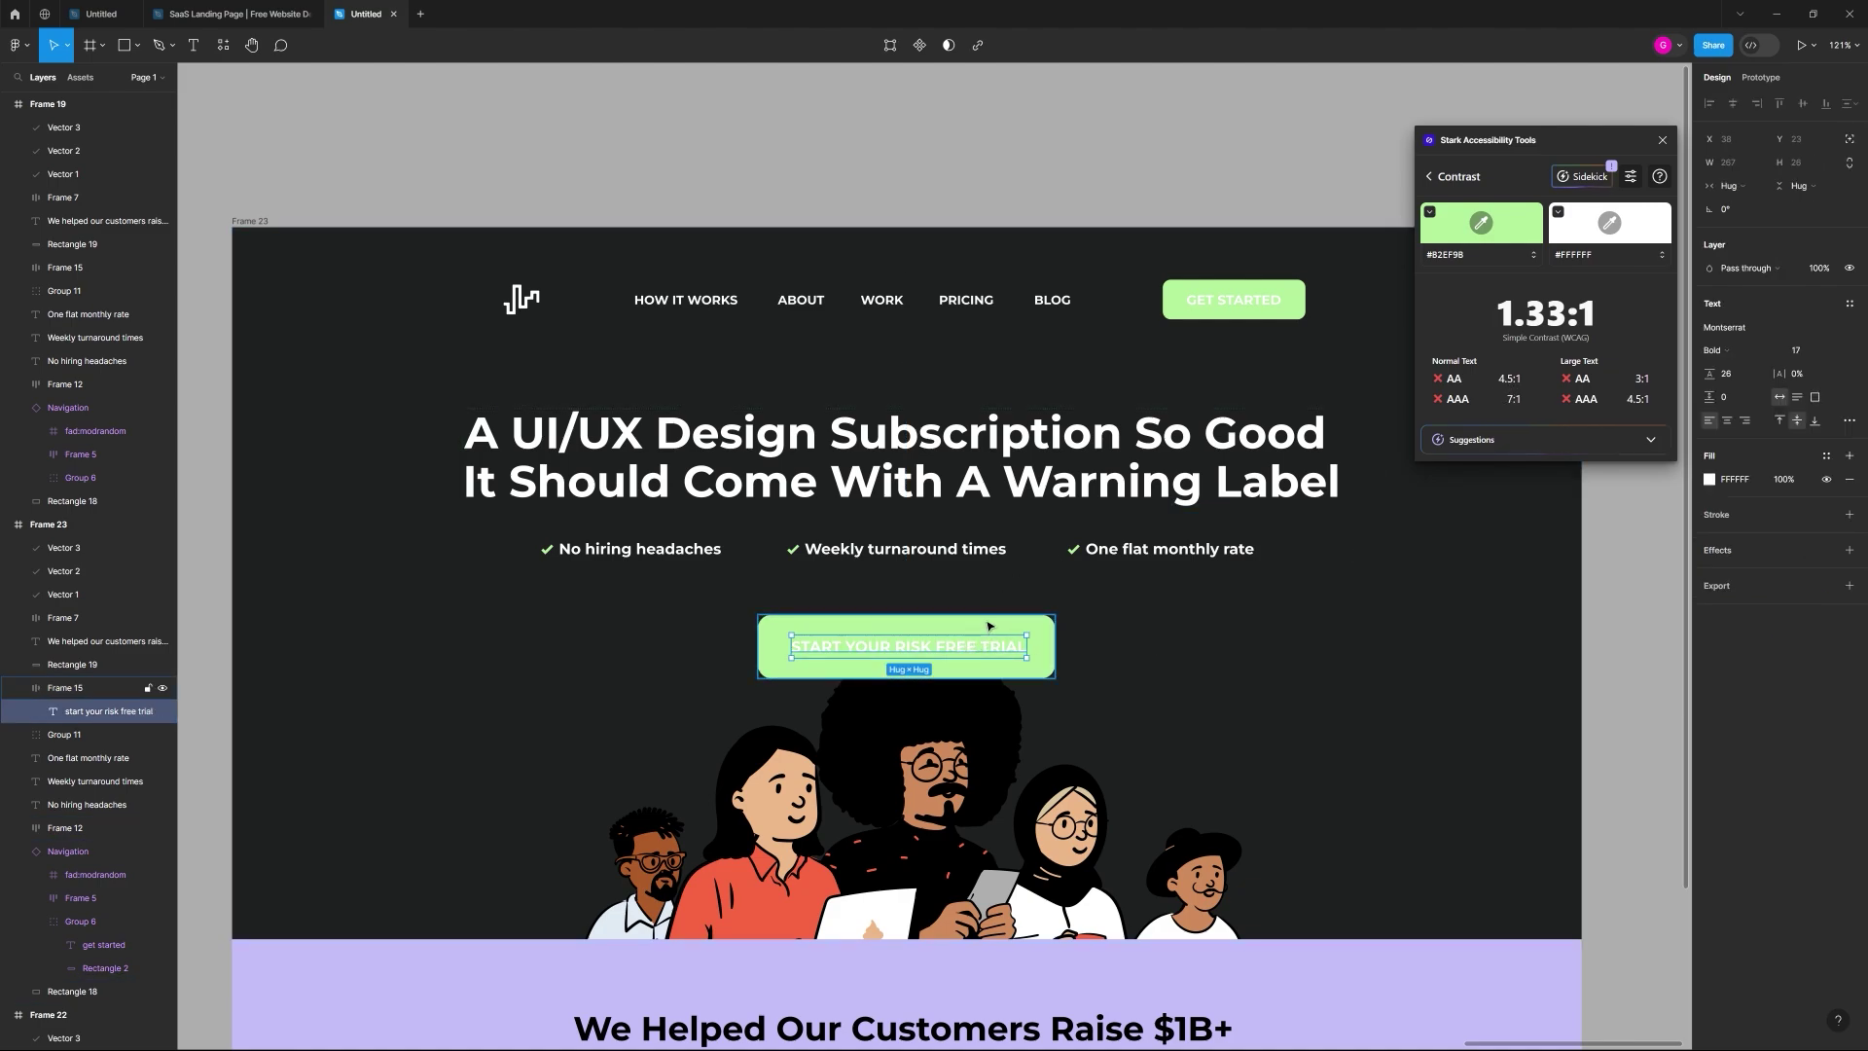
{"action": "left_click", "coordinate": [1709, 479]}
{"action": "left_click_drag", "start_coordinate": [1537, 603], "coordinate": [1488, 726]}
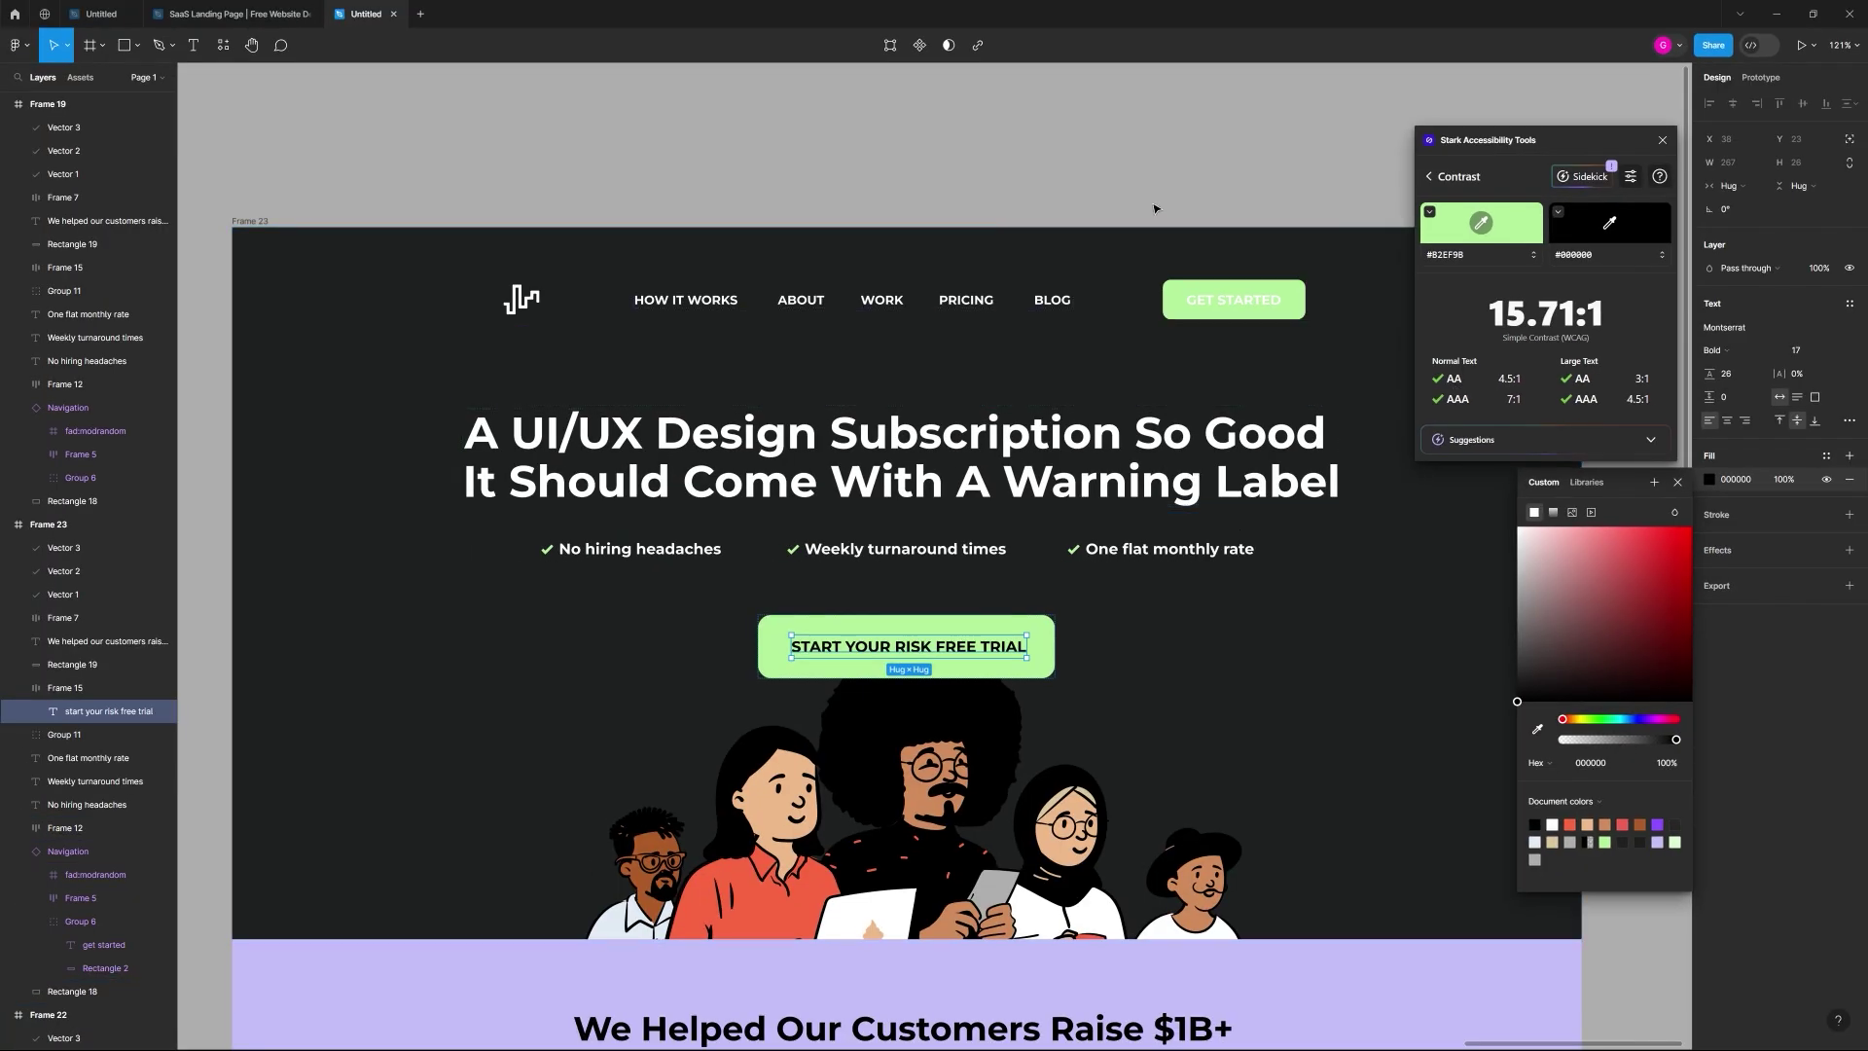
{"action": "left_click", "coordinate": [768, 92]}
Step: Set the fill of Frame 23's GET STARTED label to black and close the Stark plugin
{"action": "left_click", "coordinate": [1249, 310]}
{"action": "left_click", "coordinate": [1708, 585]}
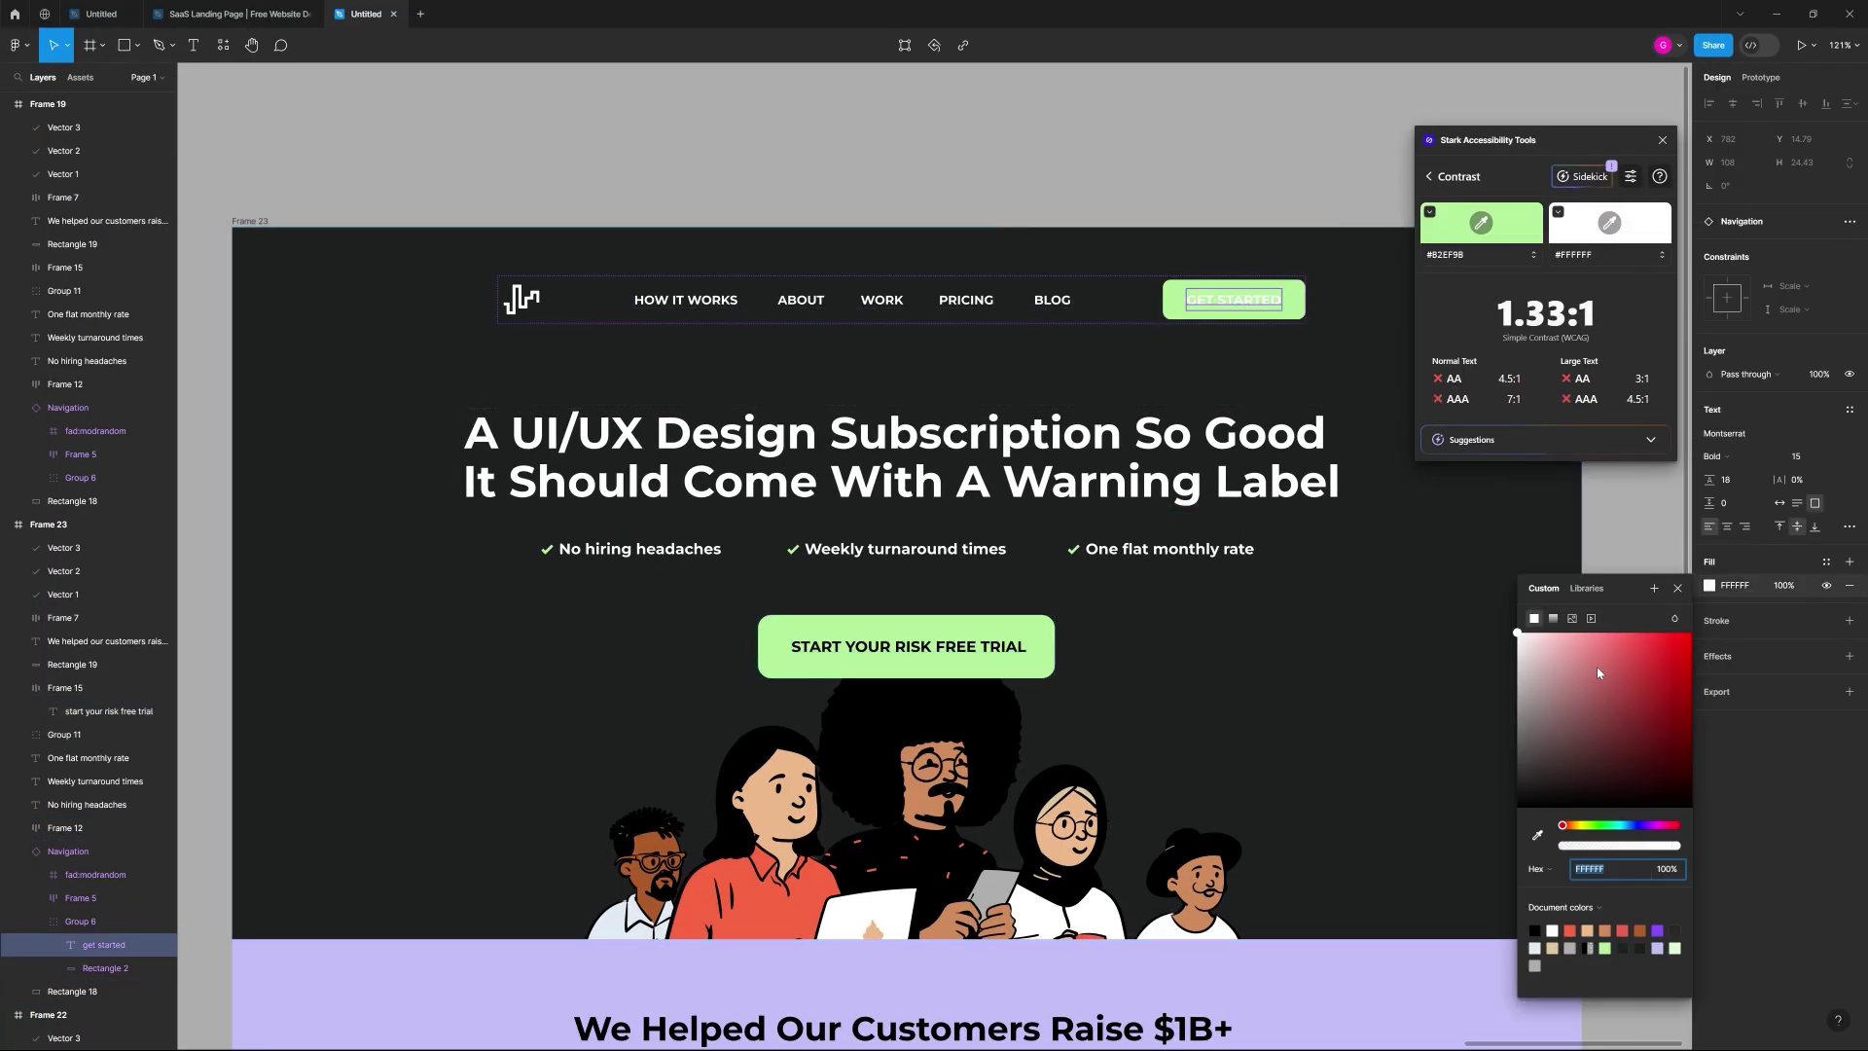
{"action": "left_click_drag", "start_coordinate": [1597, 672], "coordinate": [1508, 813]}
{"action": "left_click", "coordinate": [1372, 180]}
{"action": "left_click", "coordinate": [1661, 141]}
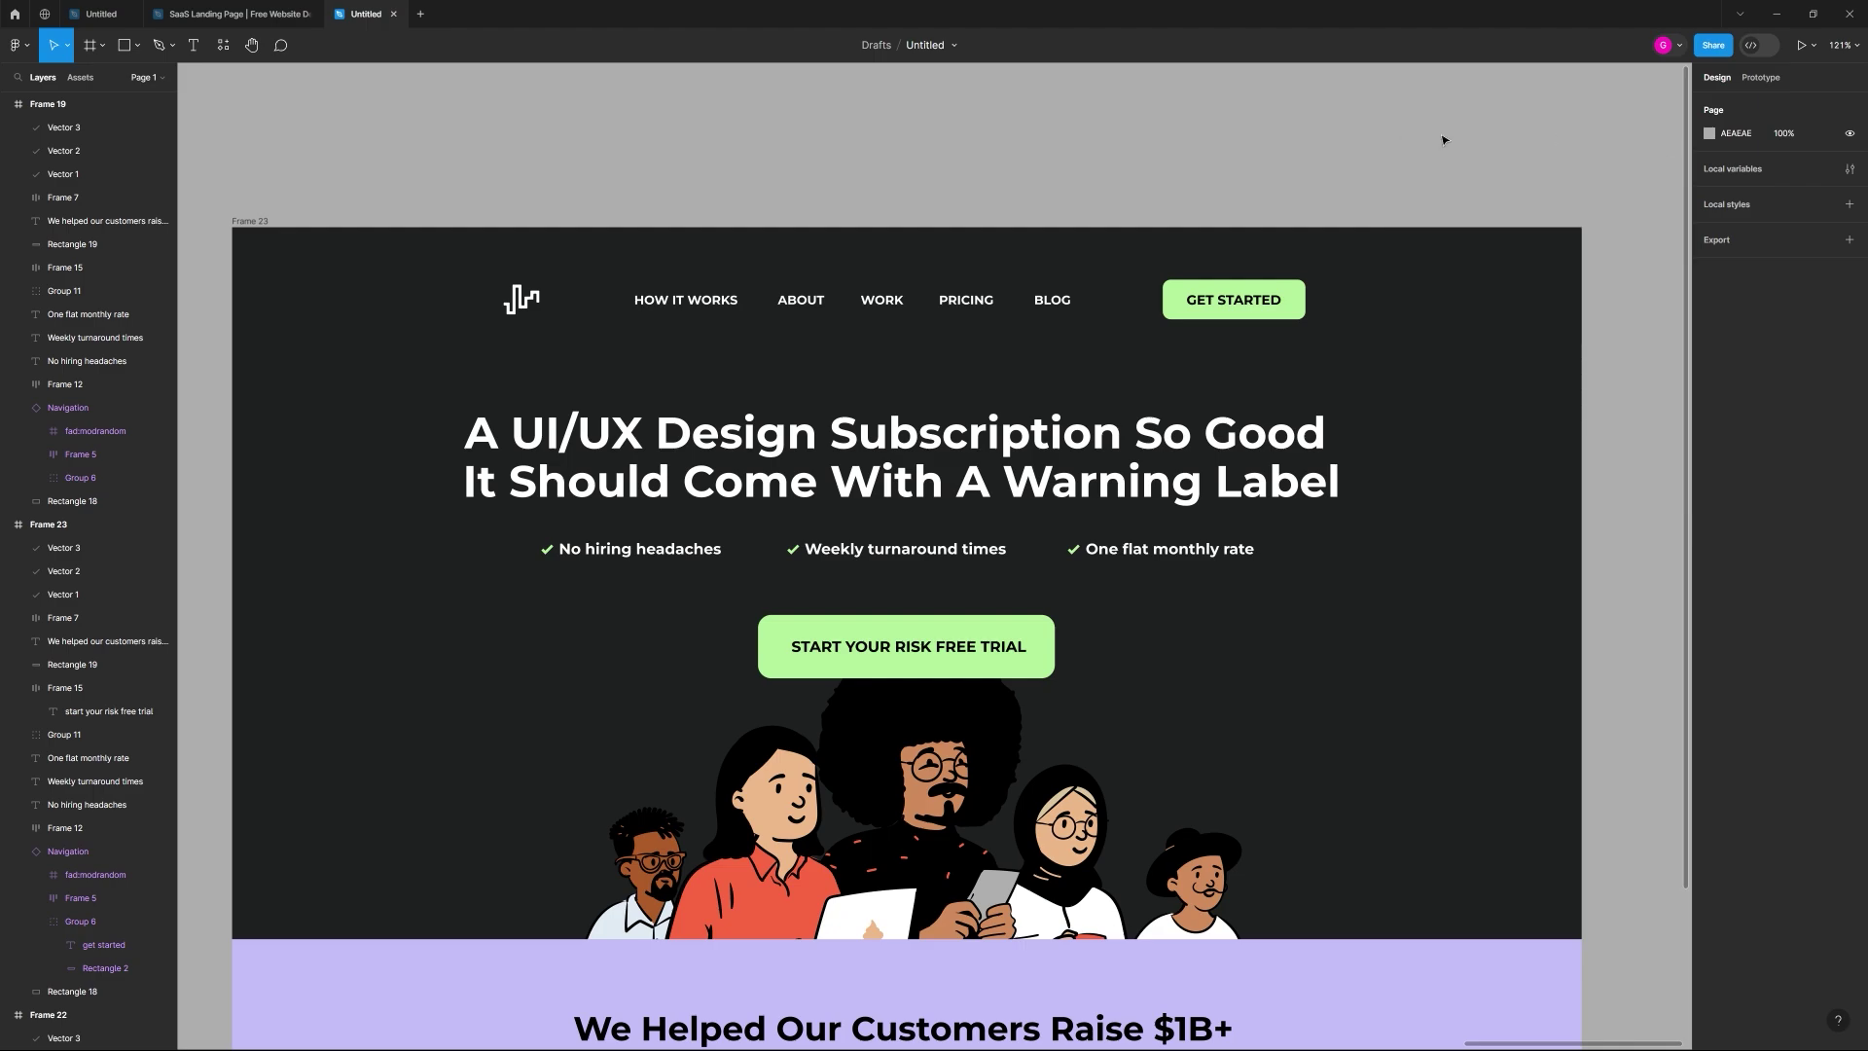
Step: Select Frame 23's periwinkle customer-logo band, copy the tomato hex code EF6351 from the Coolors palette, and return to Figma
{"action": "scroll", "coordinate": [1270, 641], "scroll_direction": "down", "scroll_amount": 5}
{"action": "scroll", "coordinate": [1269, 641], "scroll_direction": "down", "scroll_amount": 2}
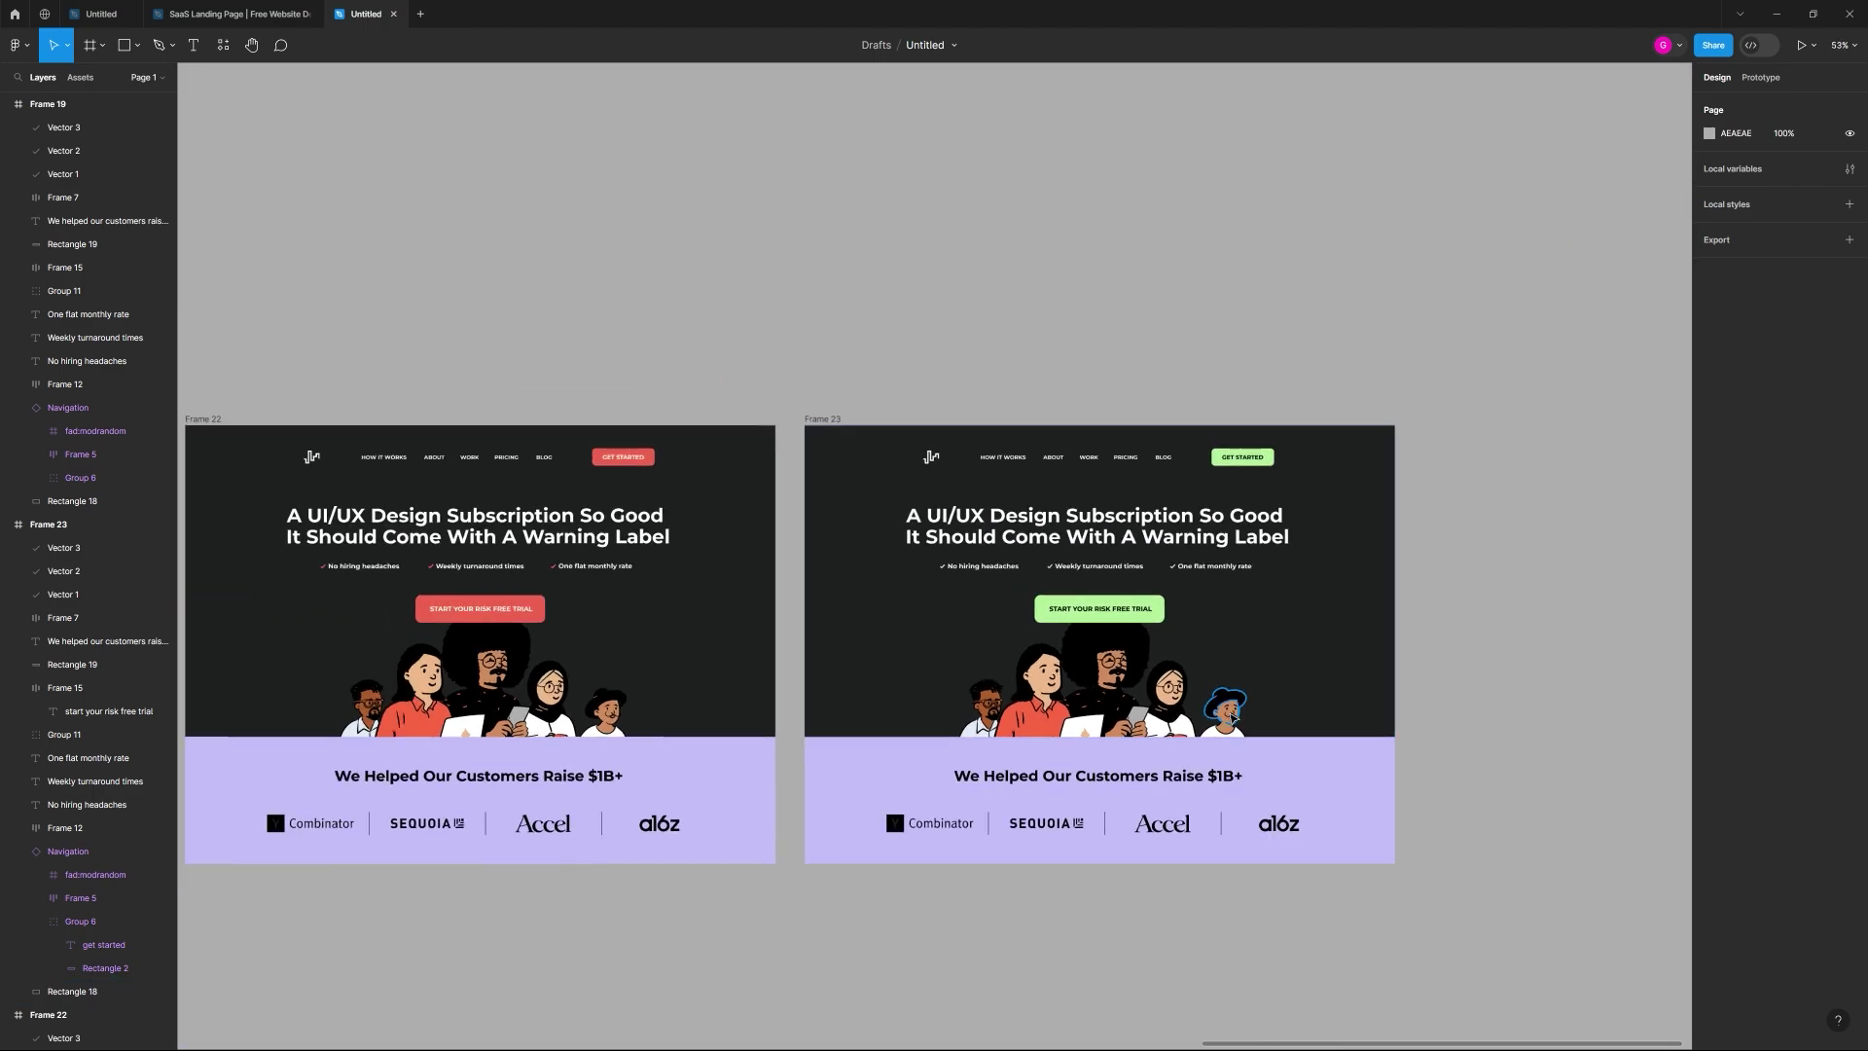
{"action": "scroll", "coordinate": [1269, 638], "scroll_direction": "up", "scroll_amount": 5}
{"action": "left_click_drag", "start_coordinate": [1268, 637], "coordinate": [1306, 632]}
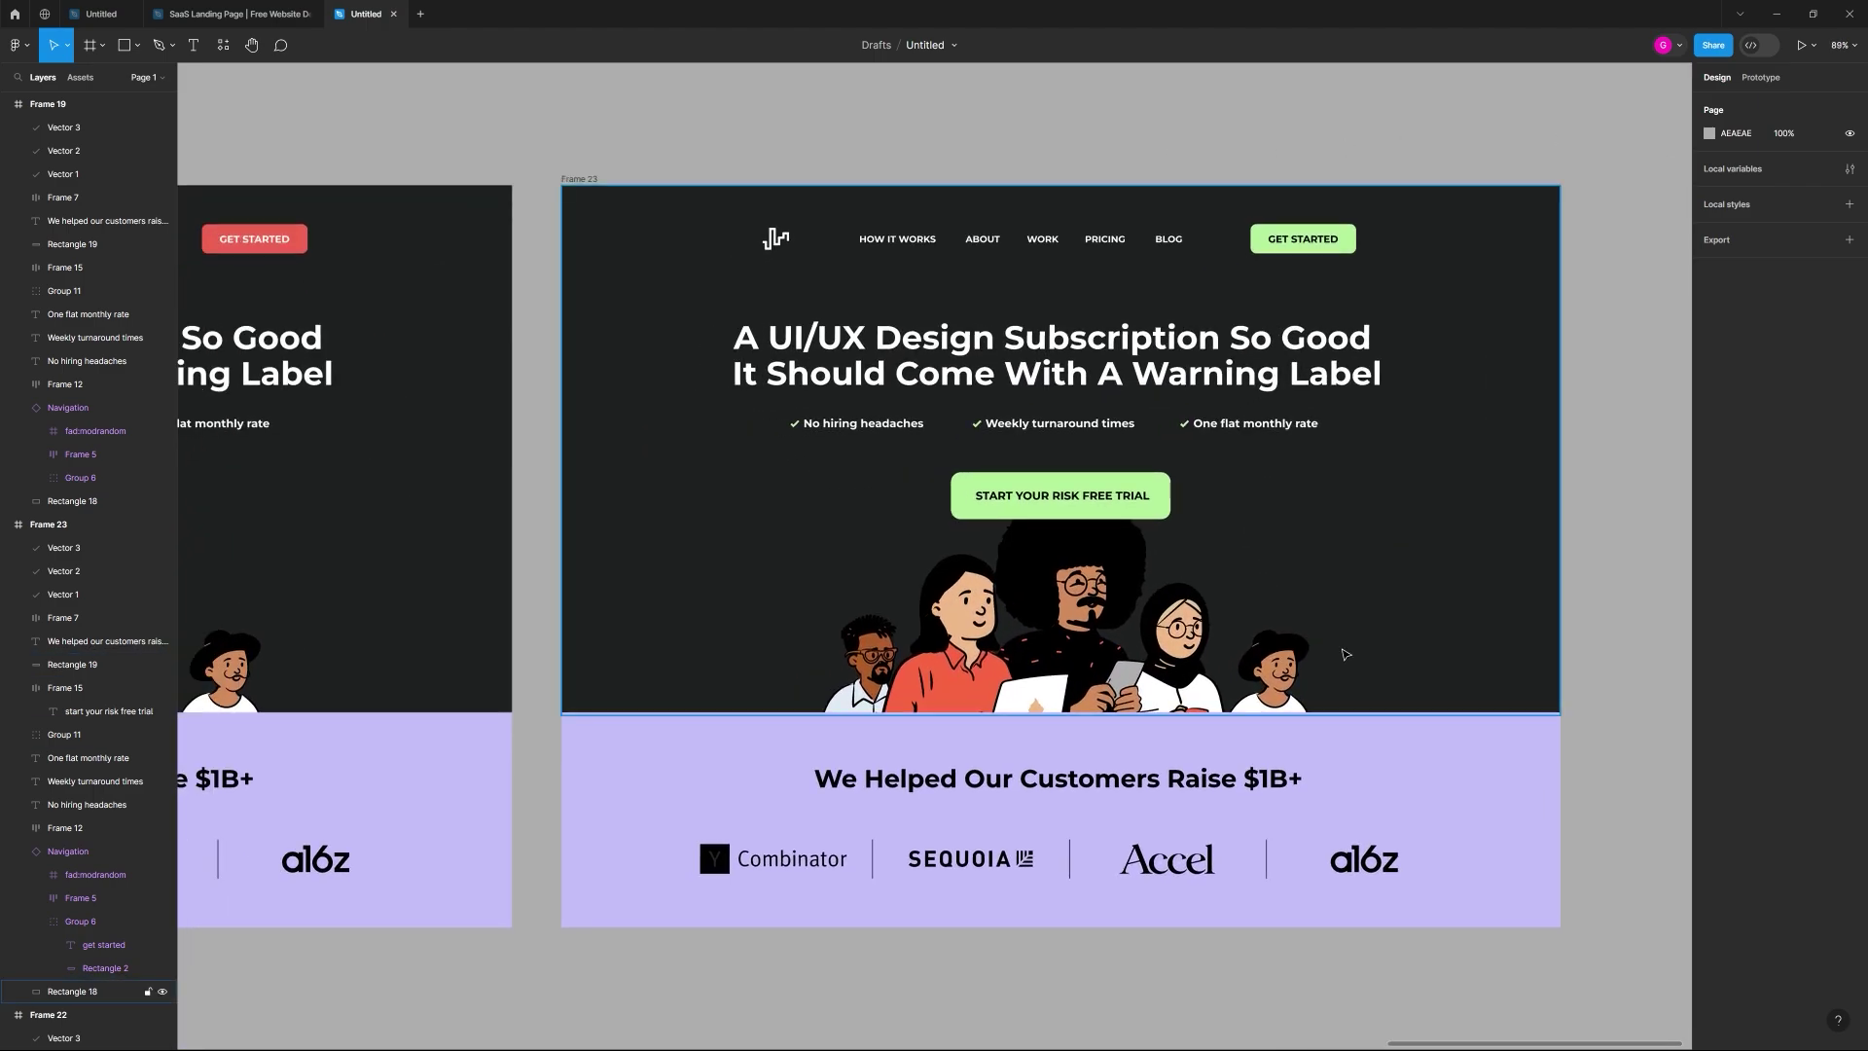
{"action": "left_click", "coordinate": [1427, 739]}
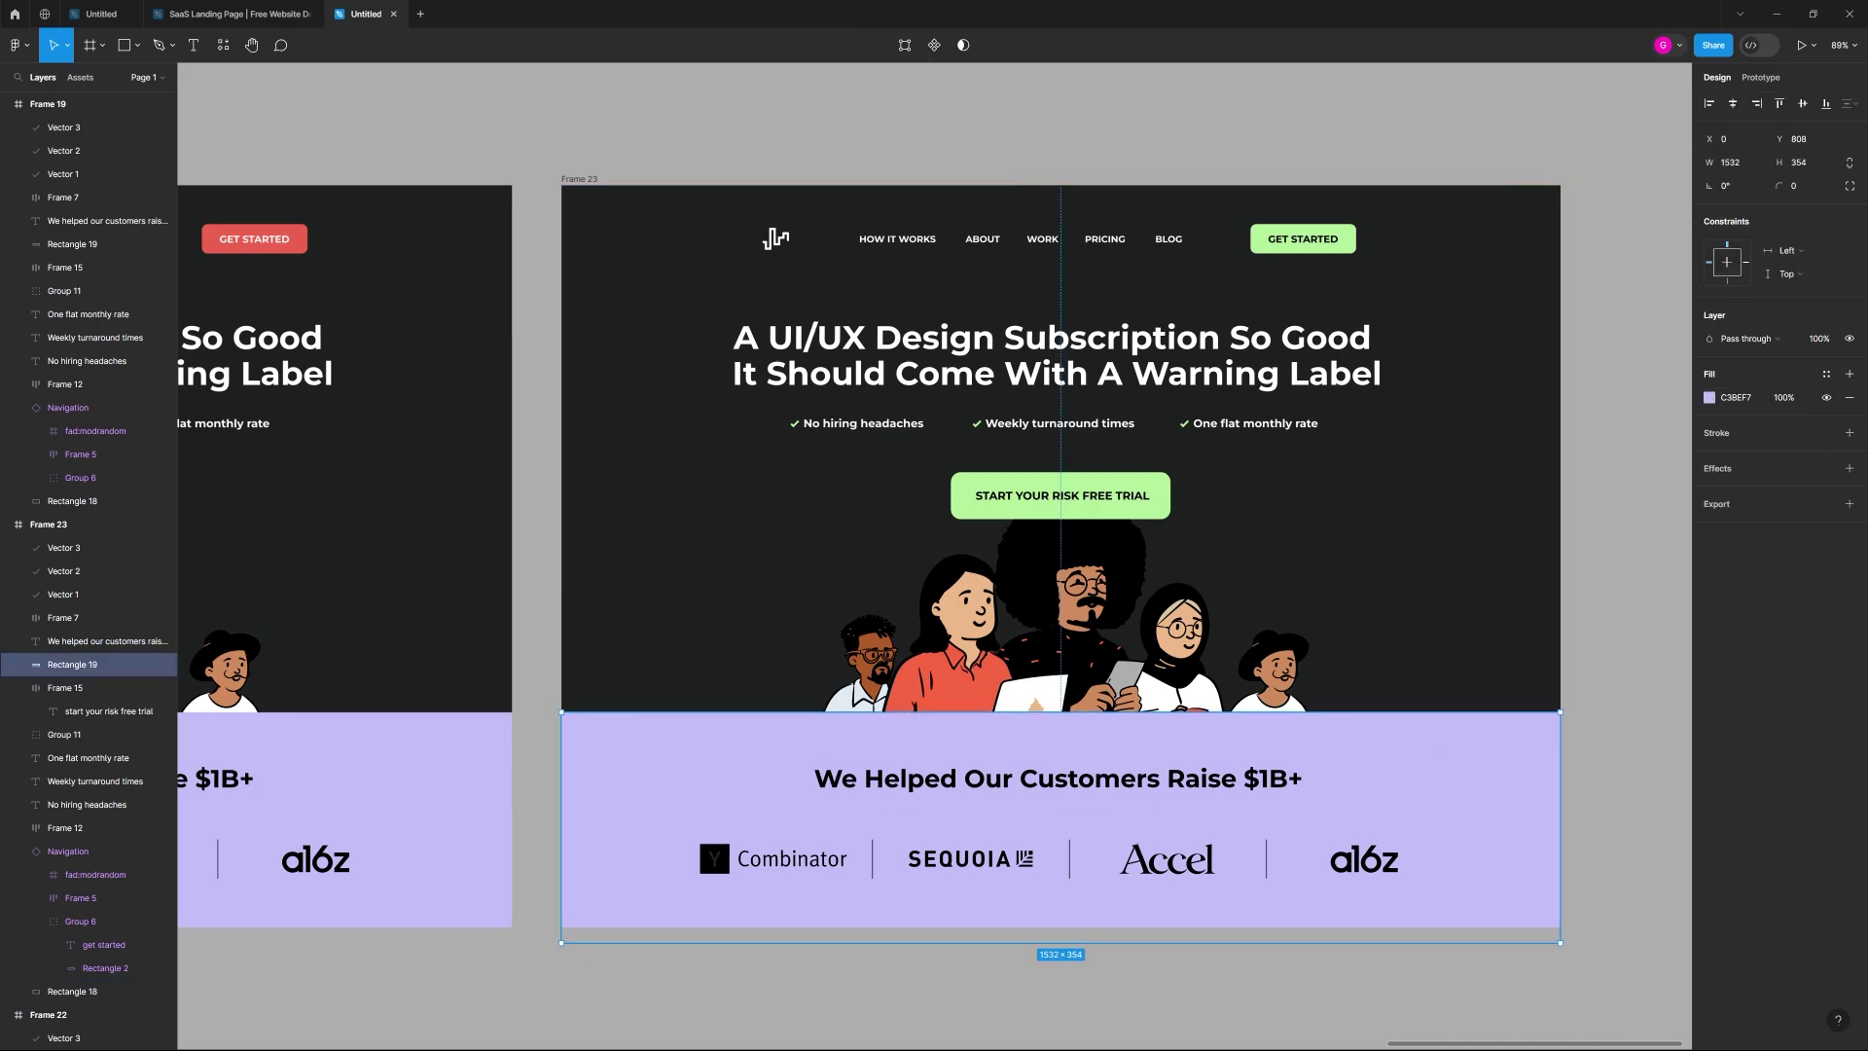
{"action": "left_click_drag", "start_coordinate": [1867, 242], "coordinate": [726, 243]}
{"action": "left_click", "coordinate": [1310, 859]}
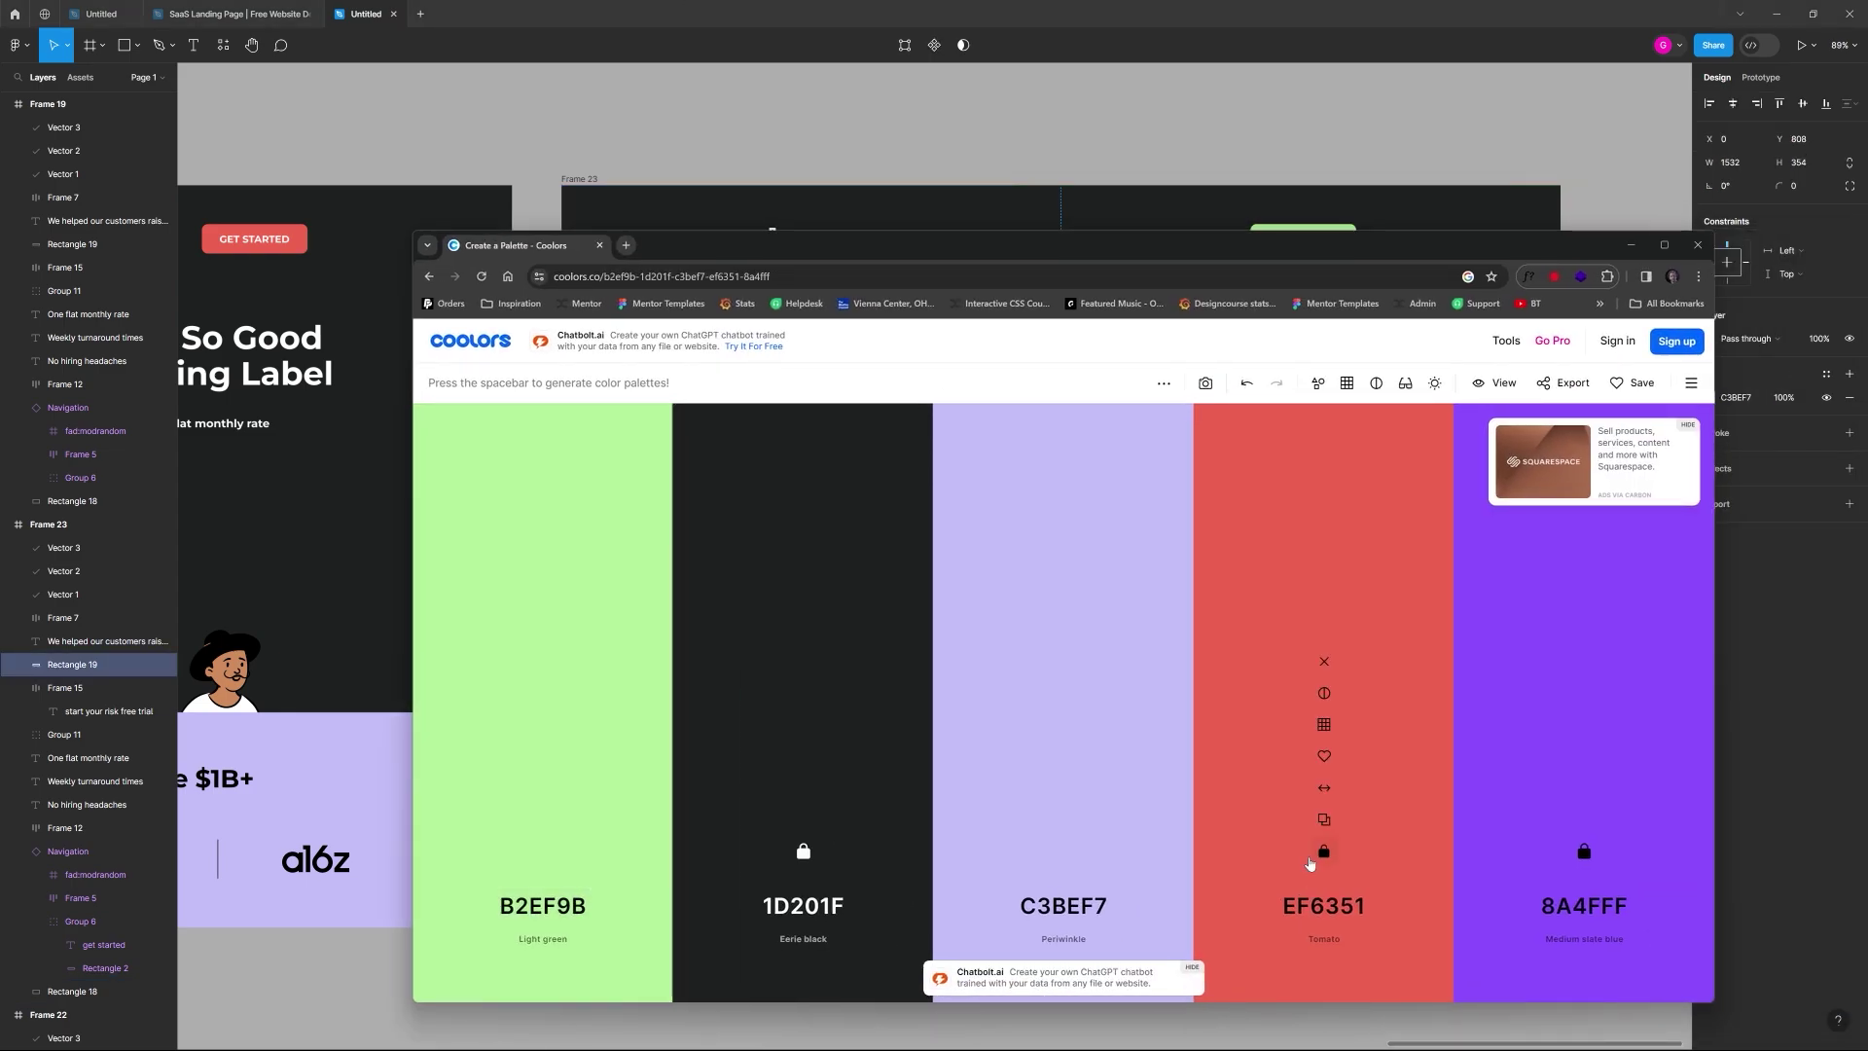
{"action": "left_click", "coordinate": [1346, 911]}
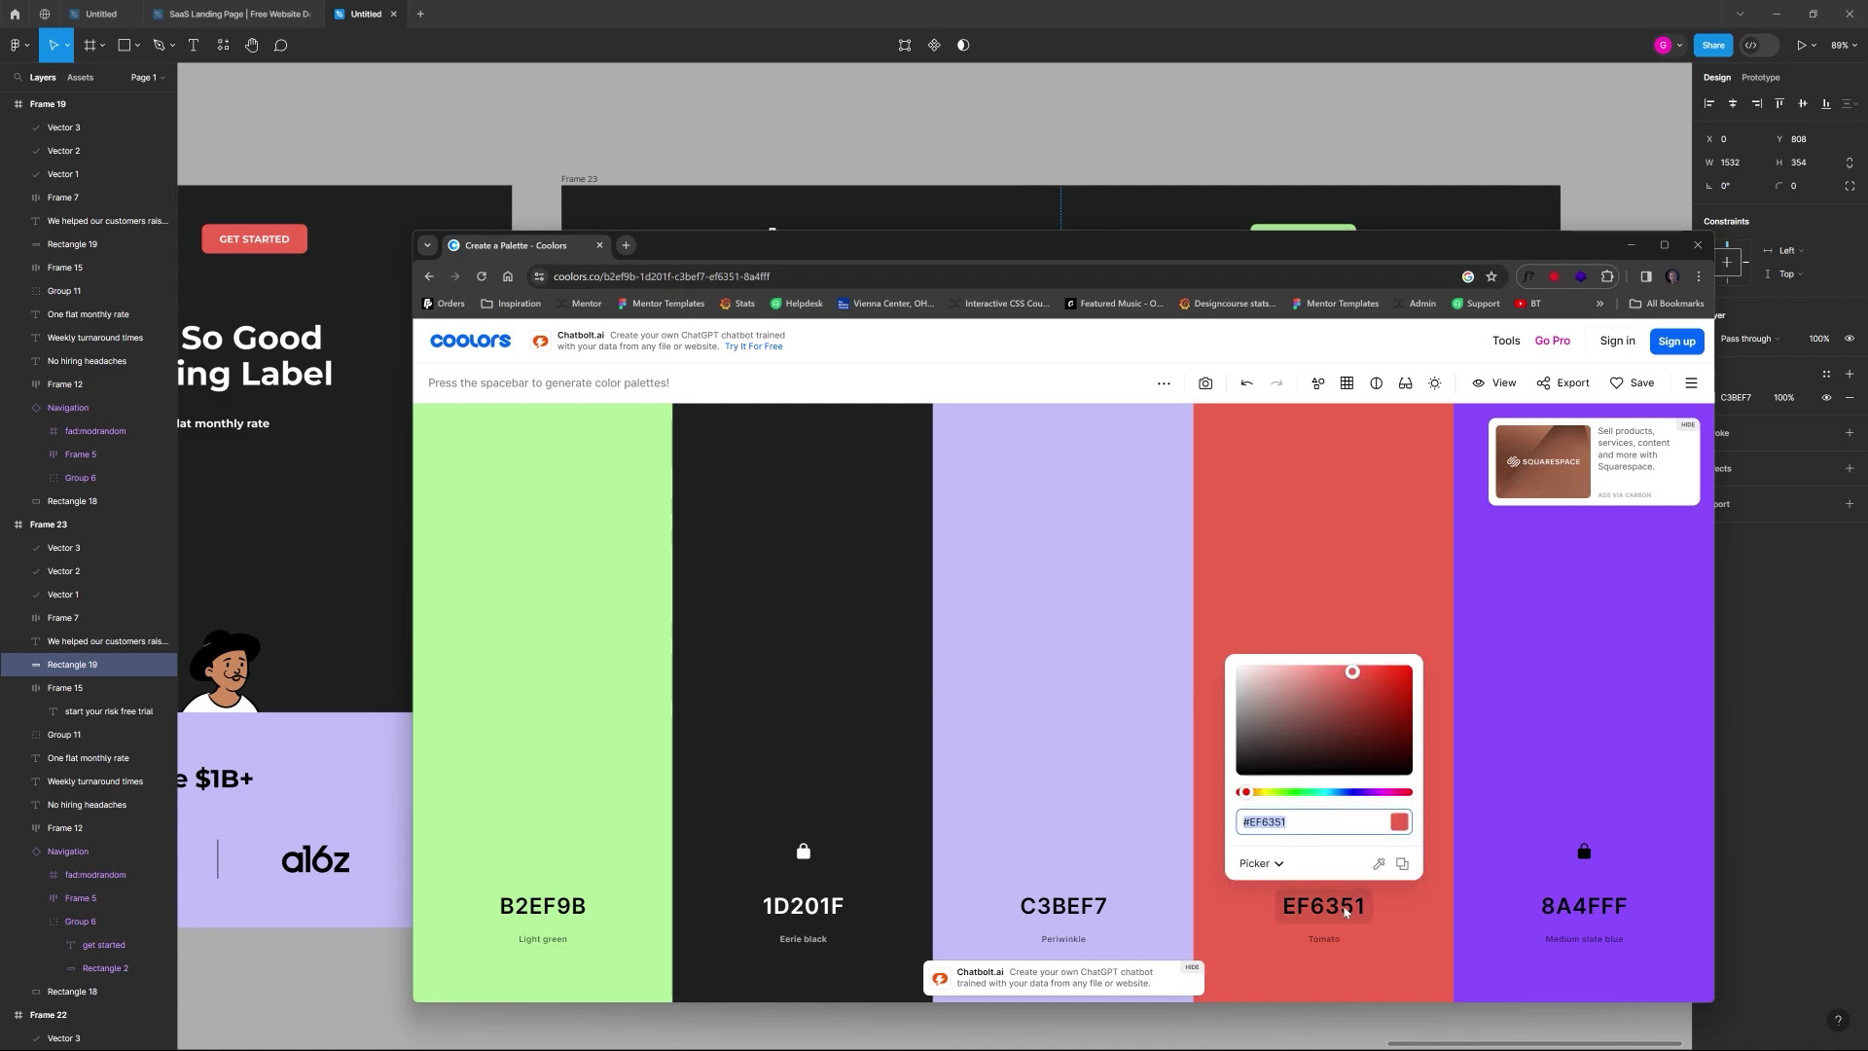
{"action": "double_click", "coordinate": [1317, 832]}
{"action": "key", "text": "alt+Tab"}
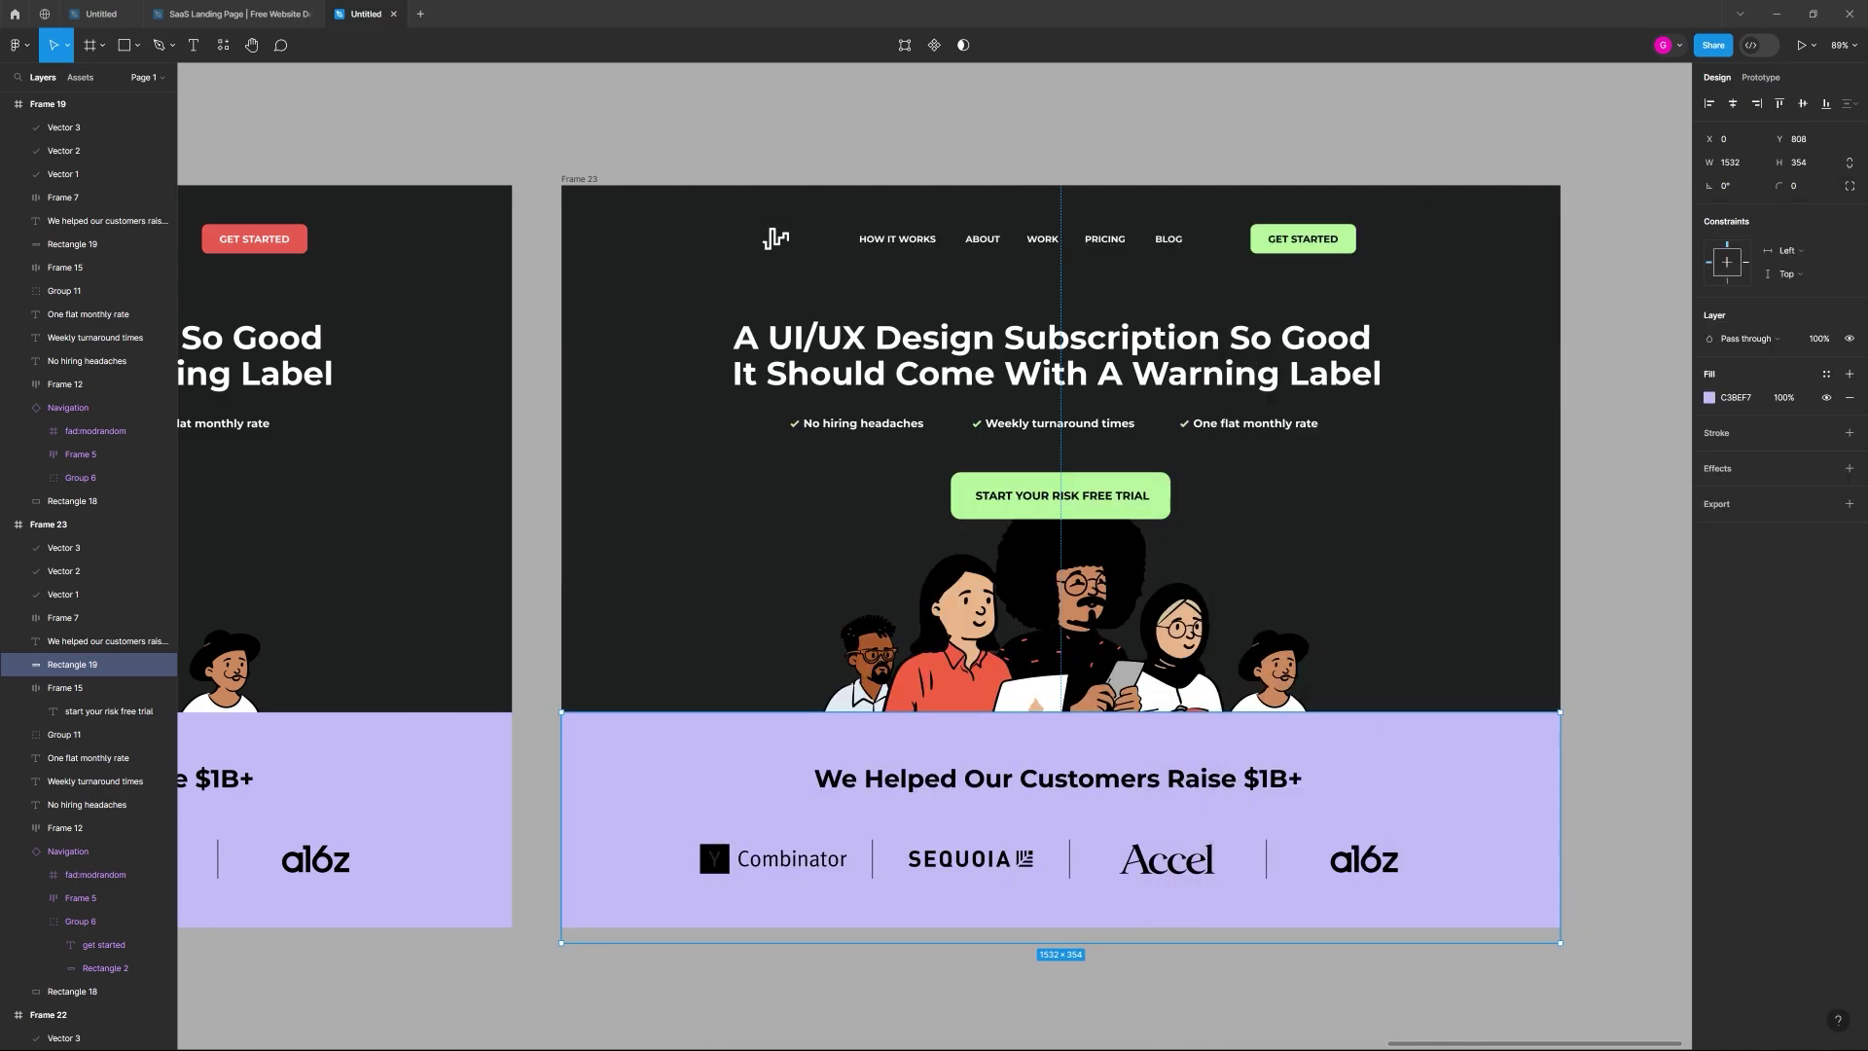
Step: Set the fill of Frame 23's customer-logo band to tomato EF6351 and deselect it
{"action": "left_click", "coordinate": [1740, 398]}
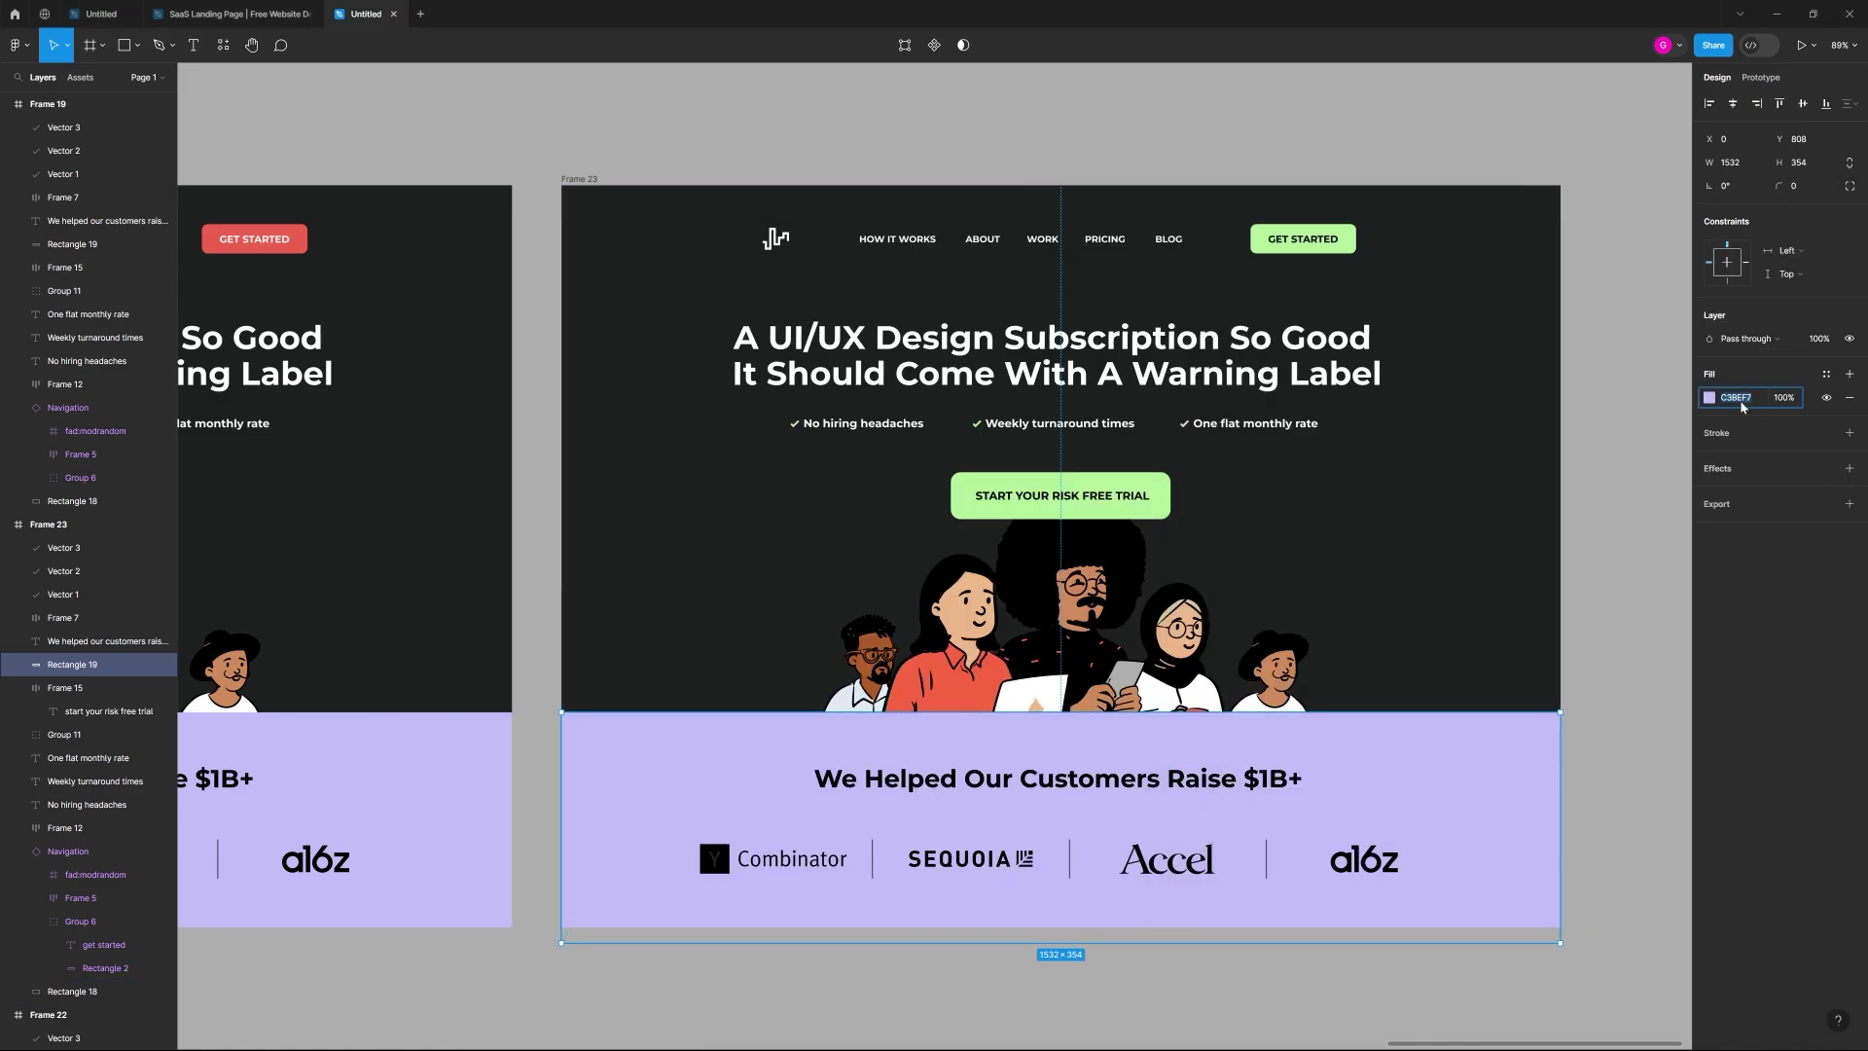
{"action": "key", "text": "ctrl+v"}
{"action": "key", "text": "Return"}
{"action": "left_click", "coordinate": [1546, 694]}
{"action": "left_click", "coordinate": [1636, 626]}
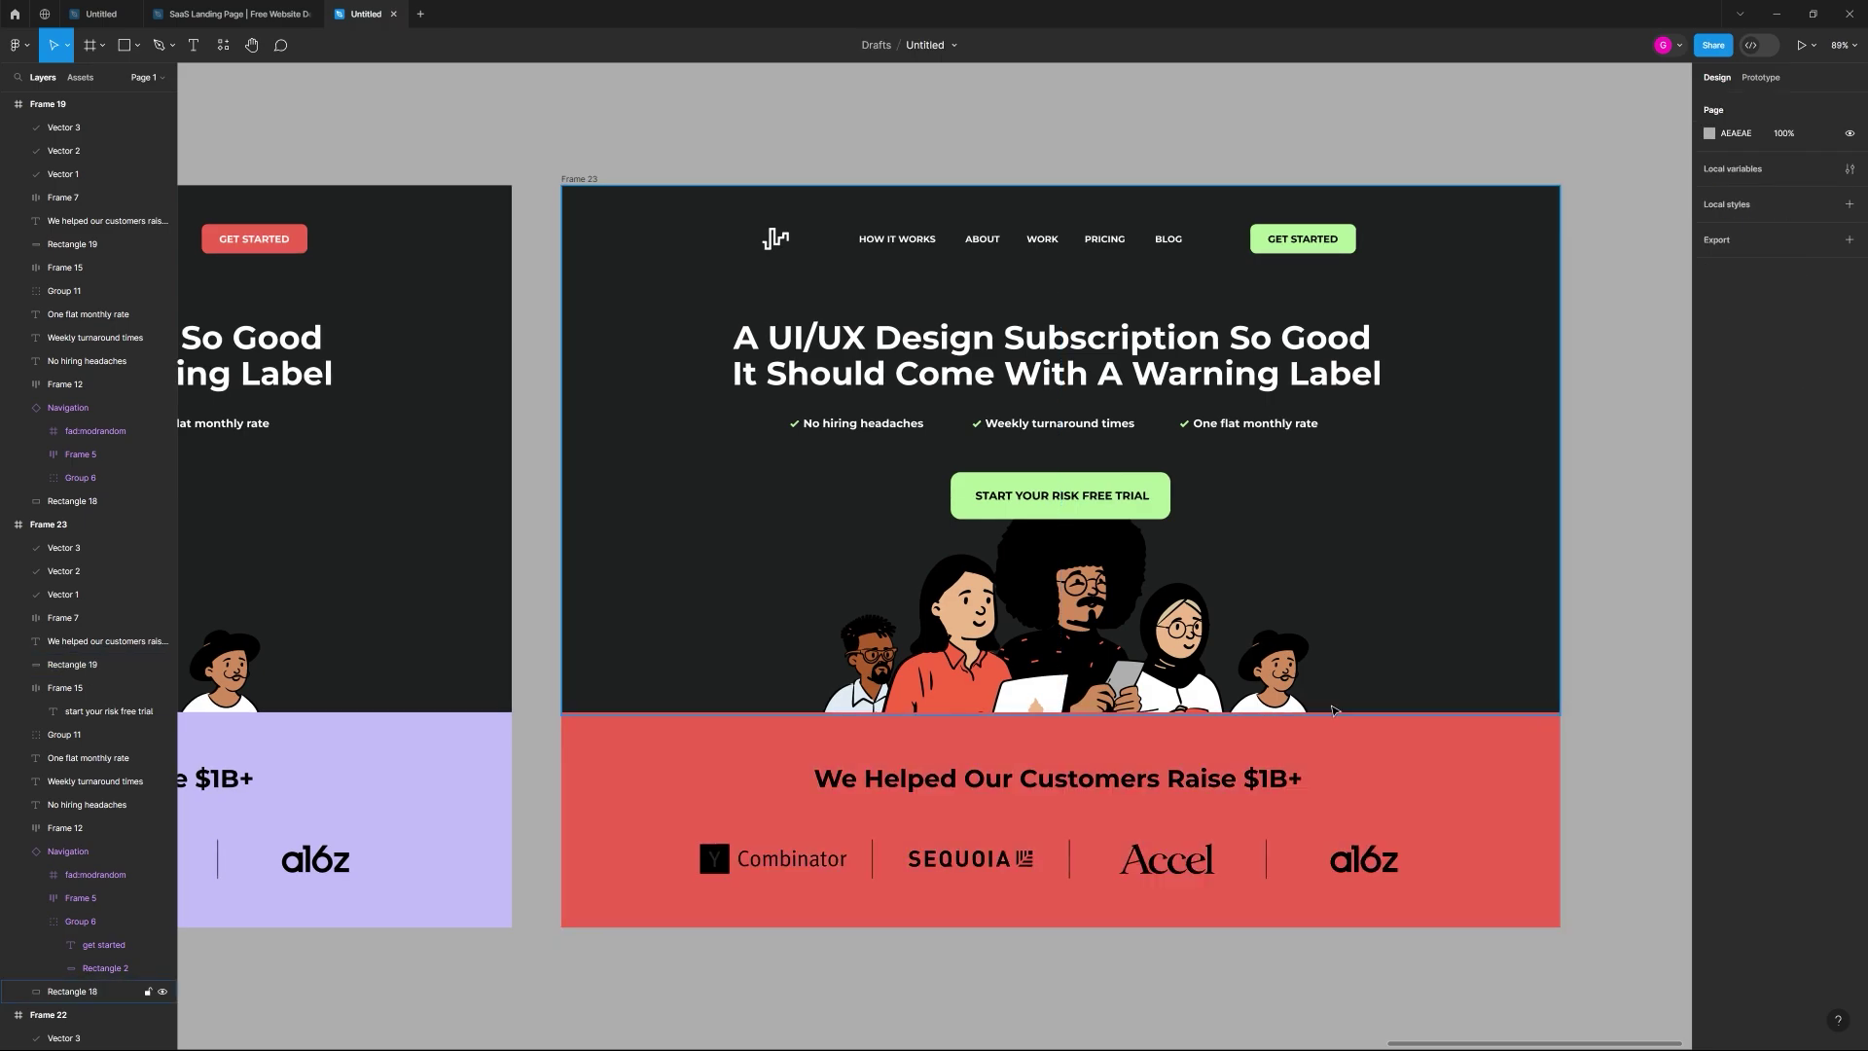
Step: Review and compare the landing page color versions across Frames 17 to 23
{"action": "scroll", "coordinate": [1327, 699], "scroll_direction": "down", "scroll_amount": 5}
{"action": "scroll", "coordinate": [1244, 849], "scroll_direction": "up", "scroll_amount": 6}
{"action": "left_click_drag", "start_coordinate": [1241, 357], "coordinate": [1135, 645]}
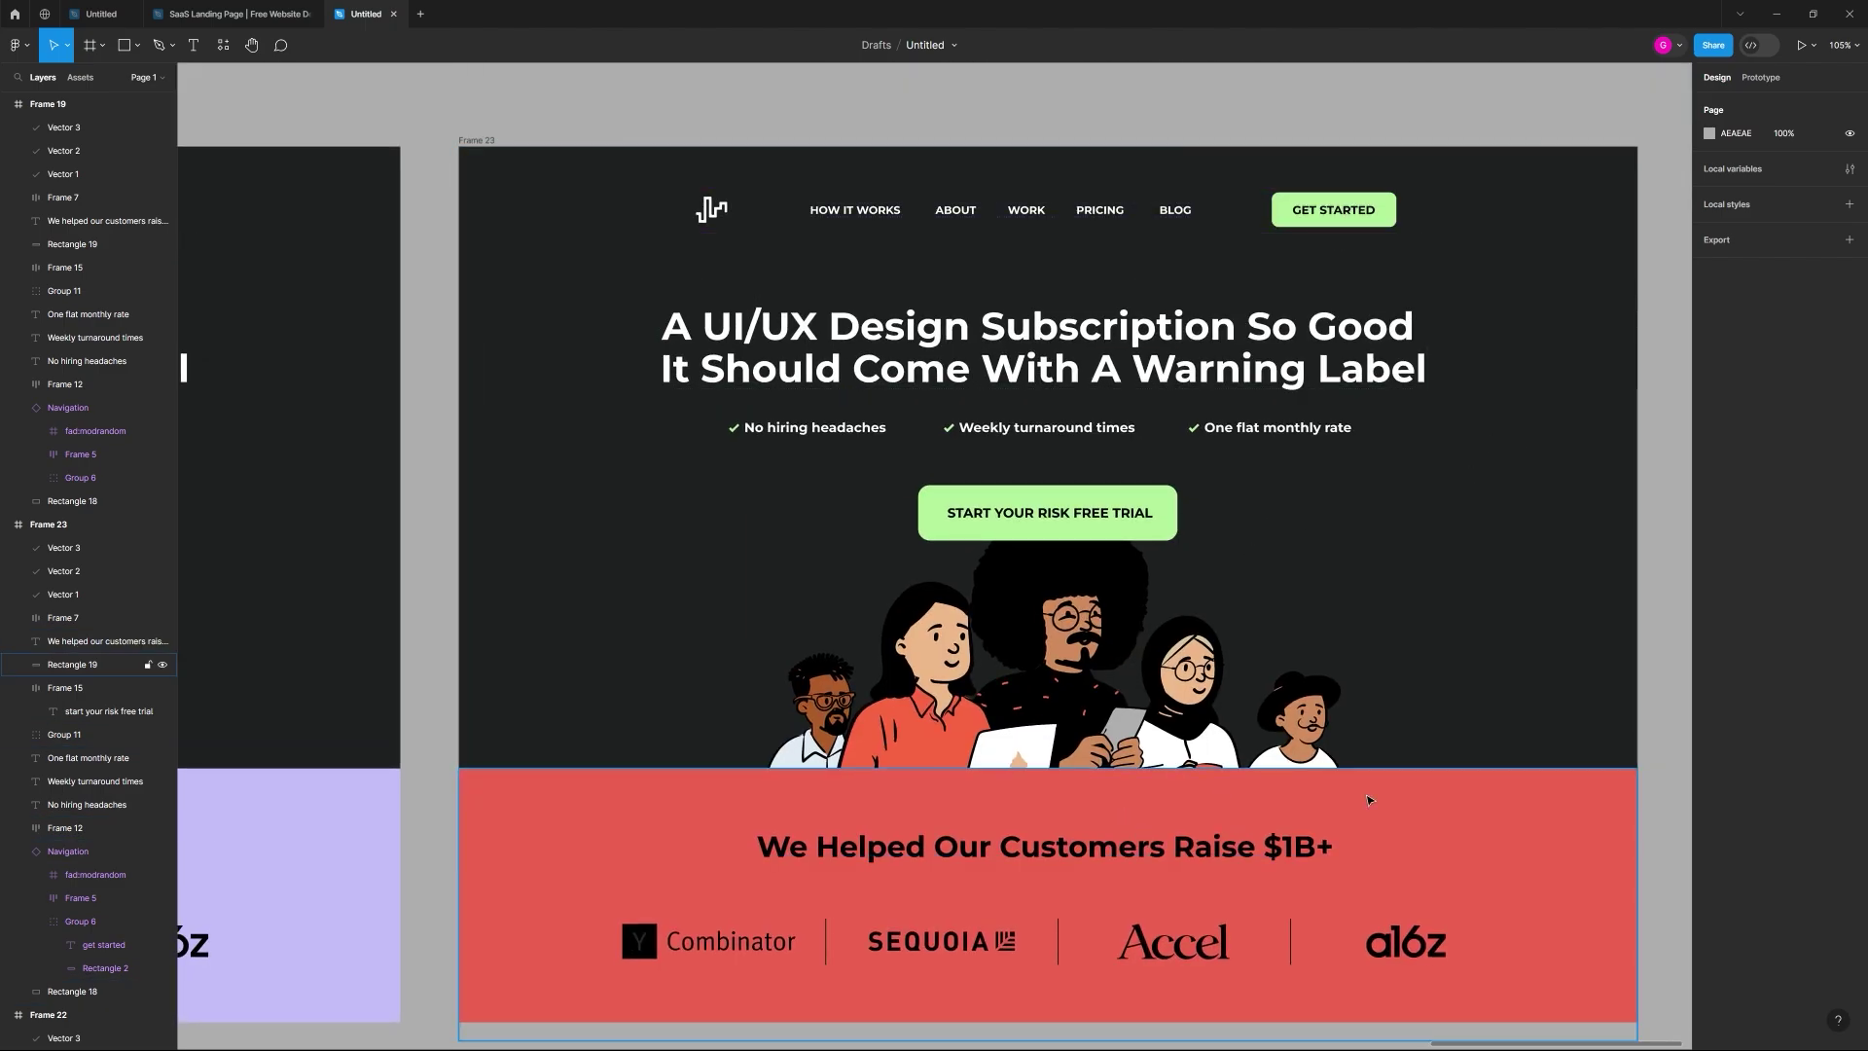
{"action": "scroll", "coordinate": [1634, 681], "scroll_direction": "down", "scroll_amount": 6}
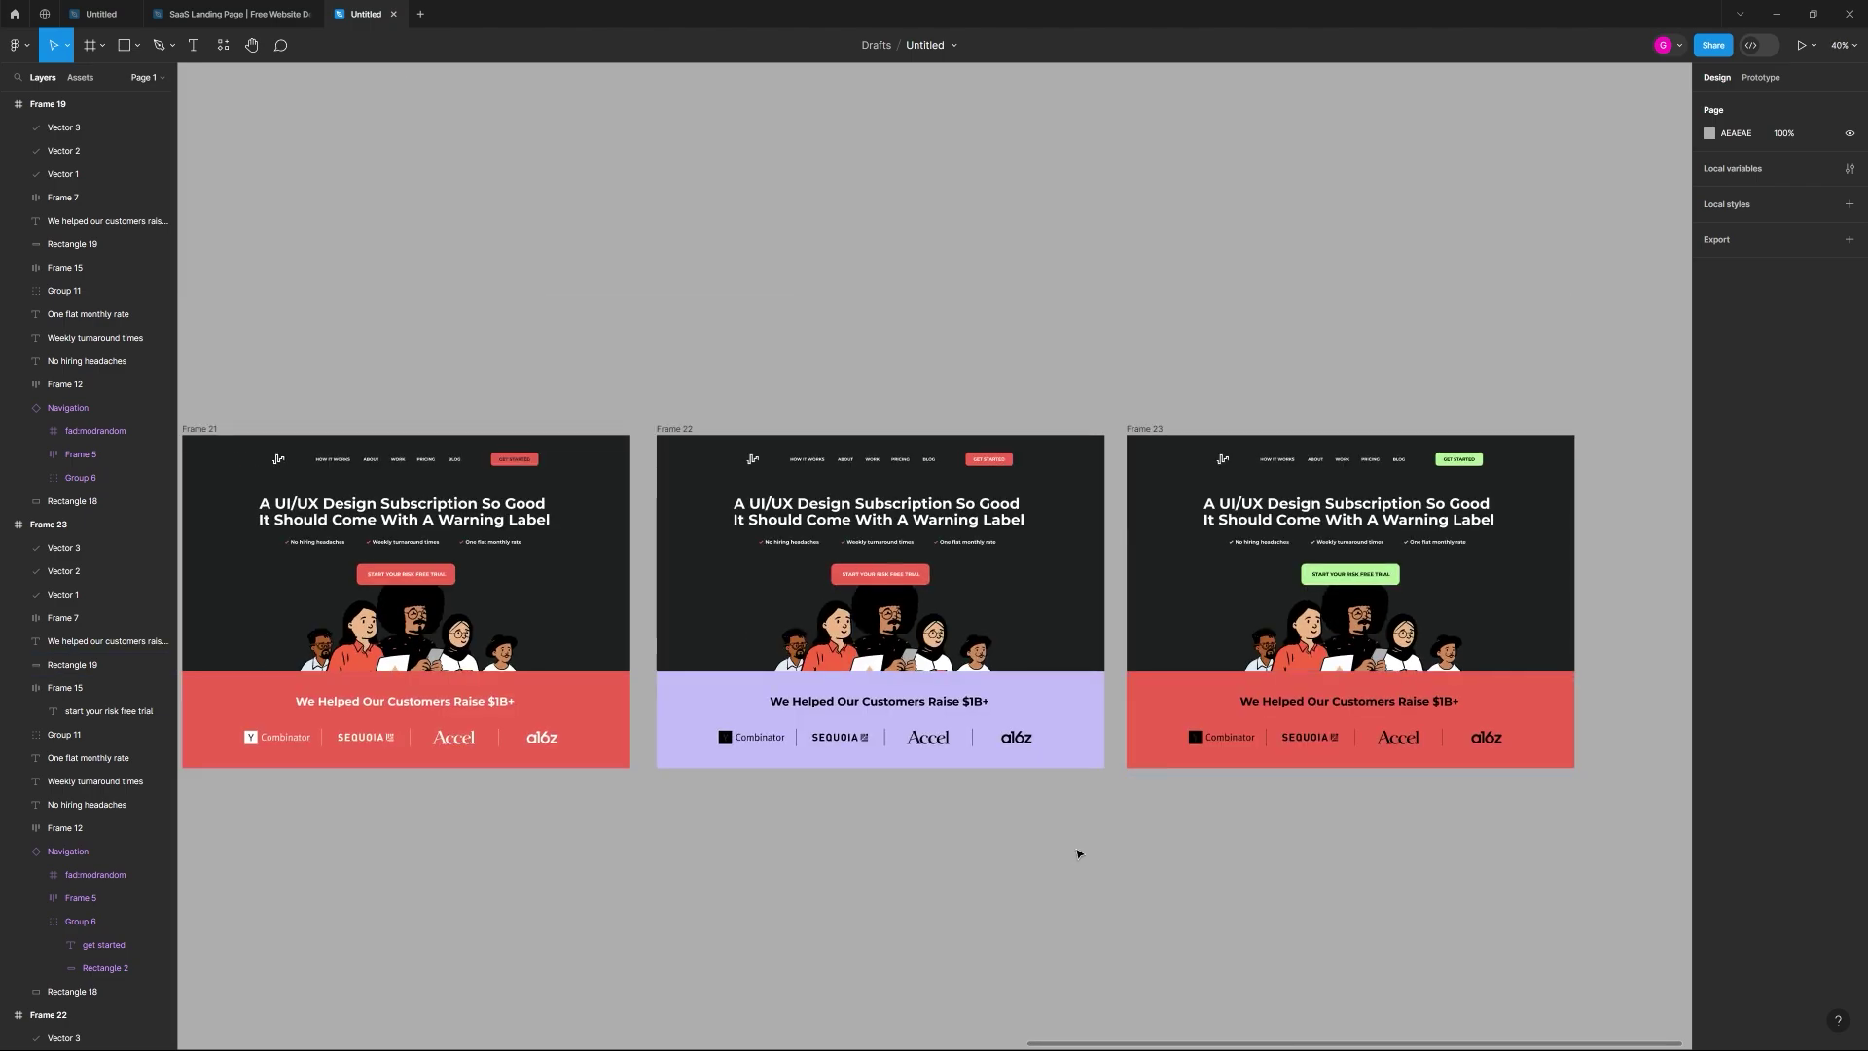
{"action": "left_click_drag", "start_coordinate": [739, 789], "coordinate": [1510, 771]}
{"action": "left_click_drag", "start_coordinate": [583, 738], "coordinate": [1304, 737]}
{"action": "left_click_drag", "start_coordinate": [655, 745], "coordinate": [574, 744]}
{"action": "left_click_drag", "start_coordinate": [1216, 749], "coordinate": [584, 744]}
{"action": "left_click_drag", "start_coordinate": [1333, 744], "coordinate": [867, 744]}
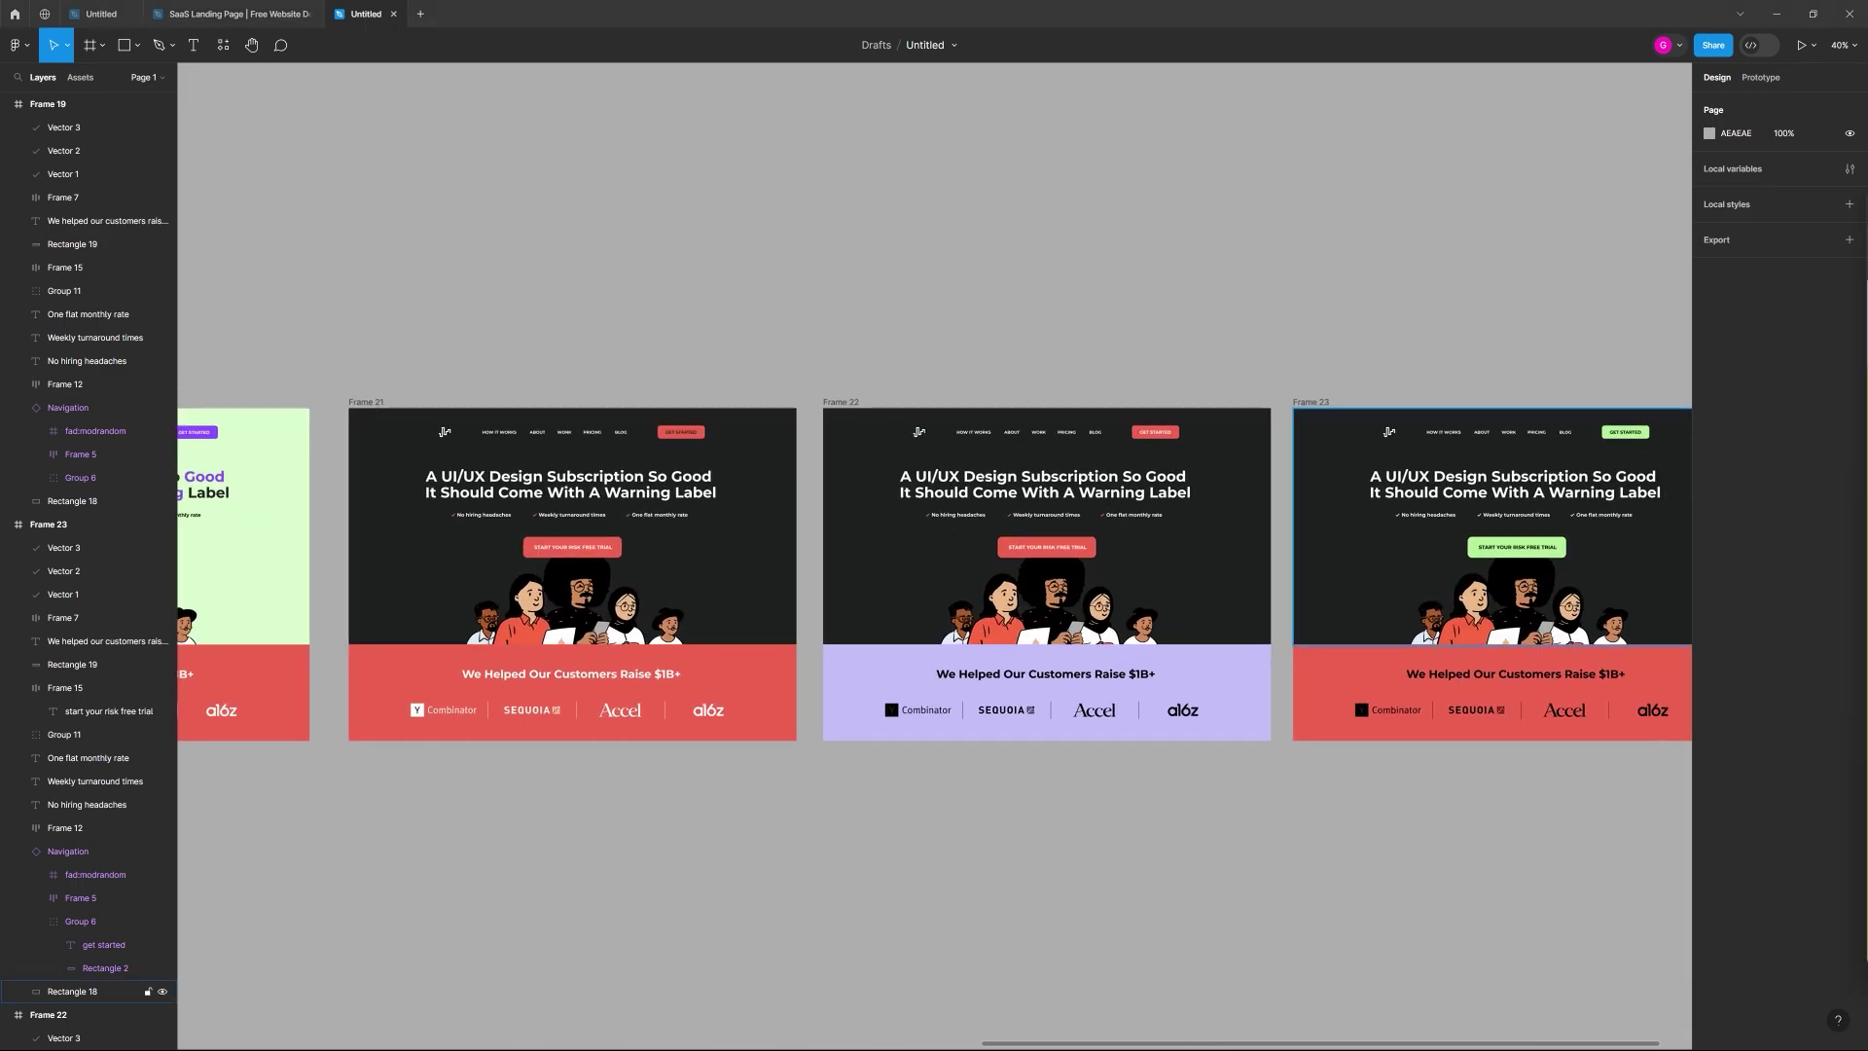
{"action": "key", "text": "alt+Tab"}
{"action": "key", "text": "alt+Tab"}
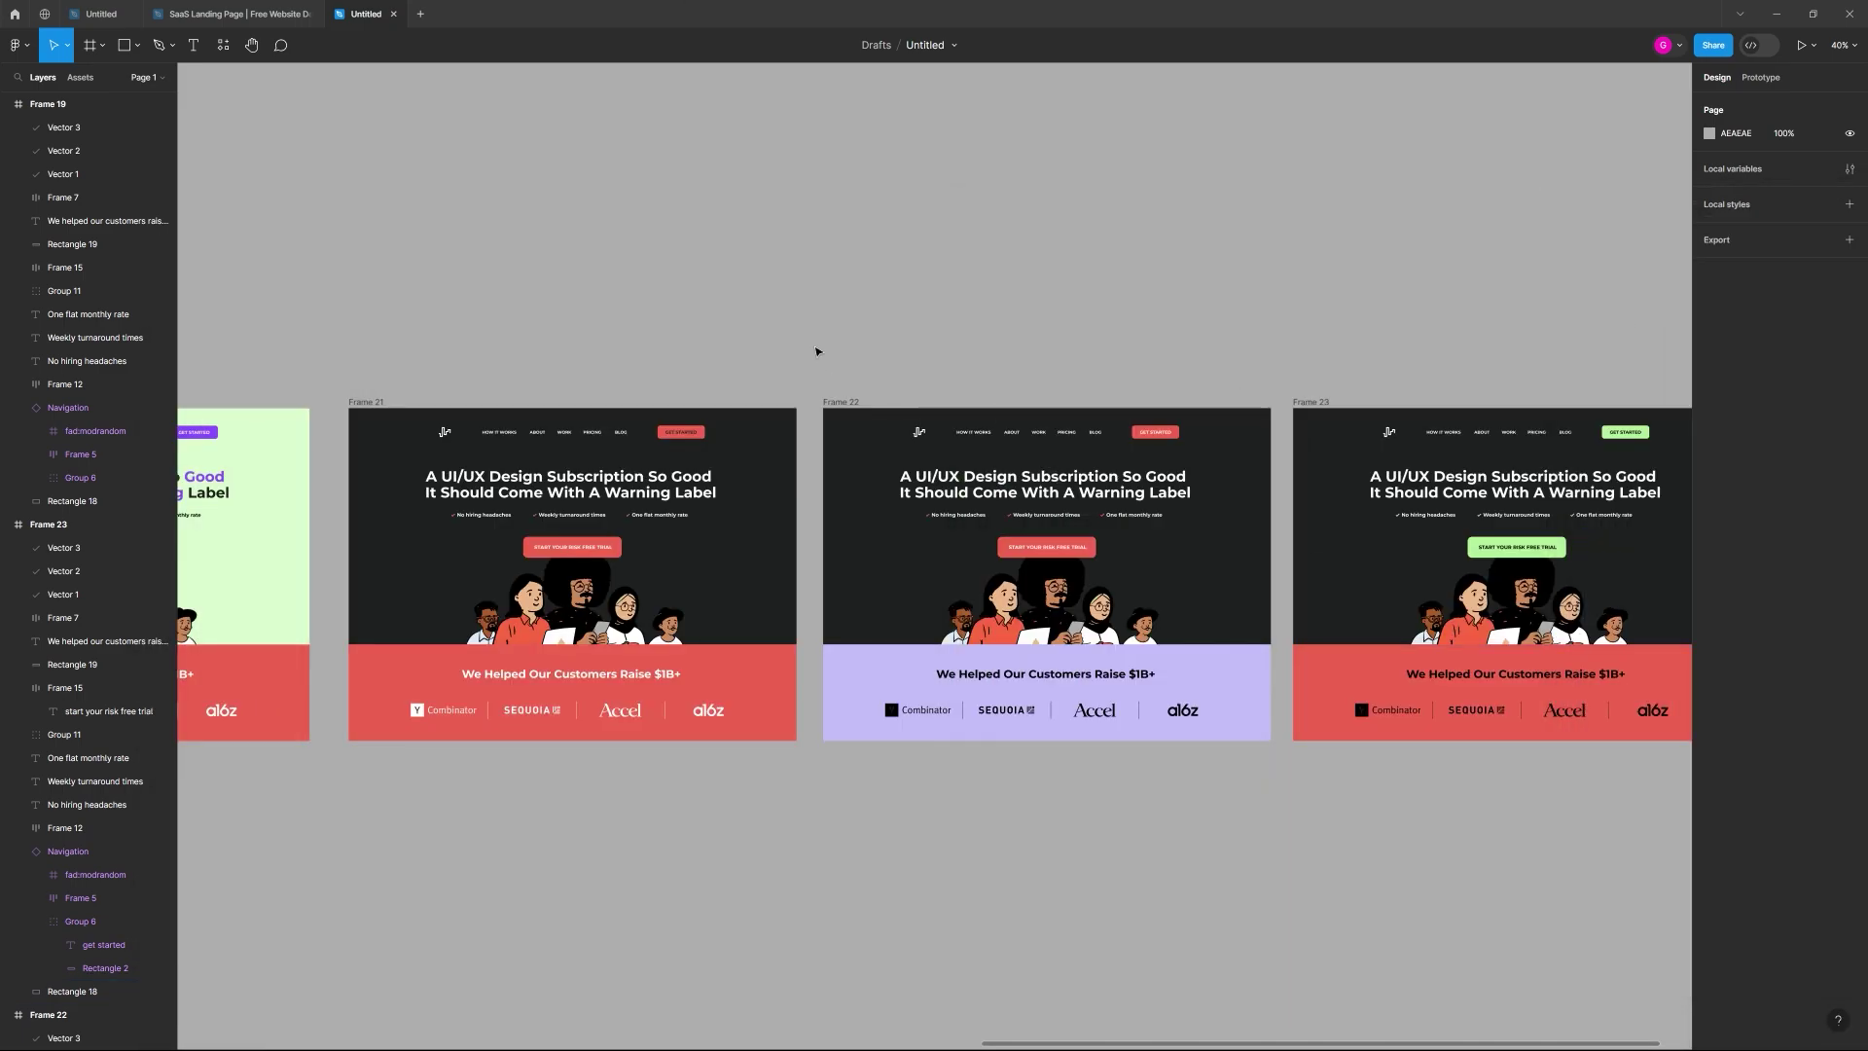
{"action": "left_click_drag", "start_coordinate": [993, 295], "coordinate": [1410, 293]}
{"action": "left_click_drag", "start_coordinate": [730, 334], "coordinate": [1362, 329]}
{"action": "left_click_drag", "start_coordinate": [519, 321], "coordinate": [1295, 322]}
{"action": "left_click_drag", "start_coordinate": [896, 329], "coordinate": [438, 256]}
{"action": "left_click_drag", "start_coordinate": [1331, 292], "coordinate": [680, 337]}
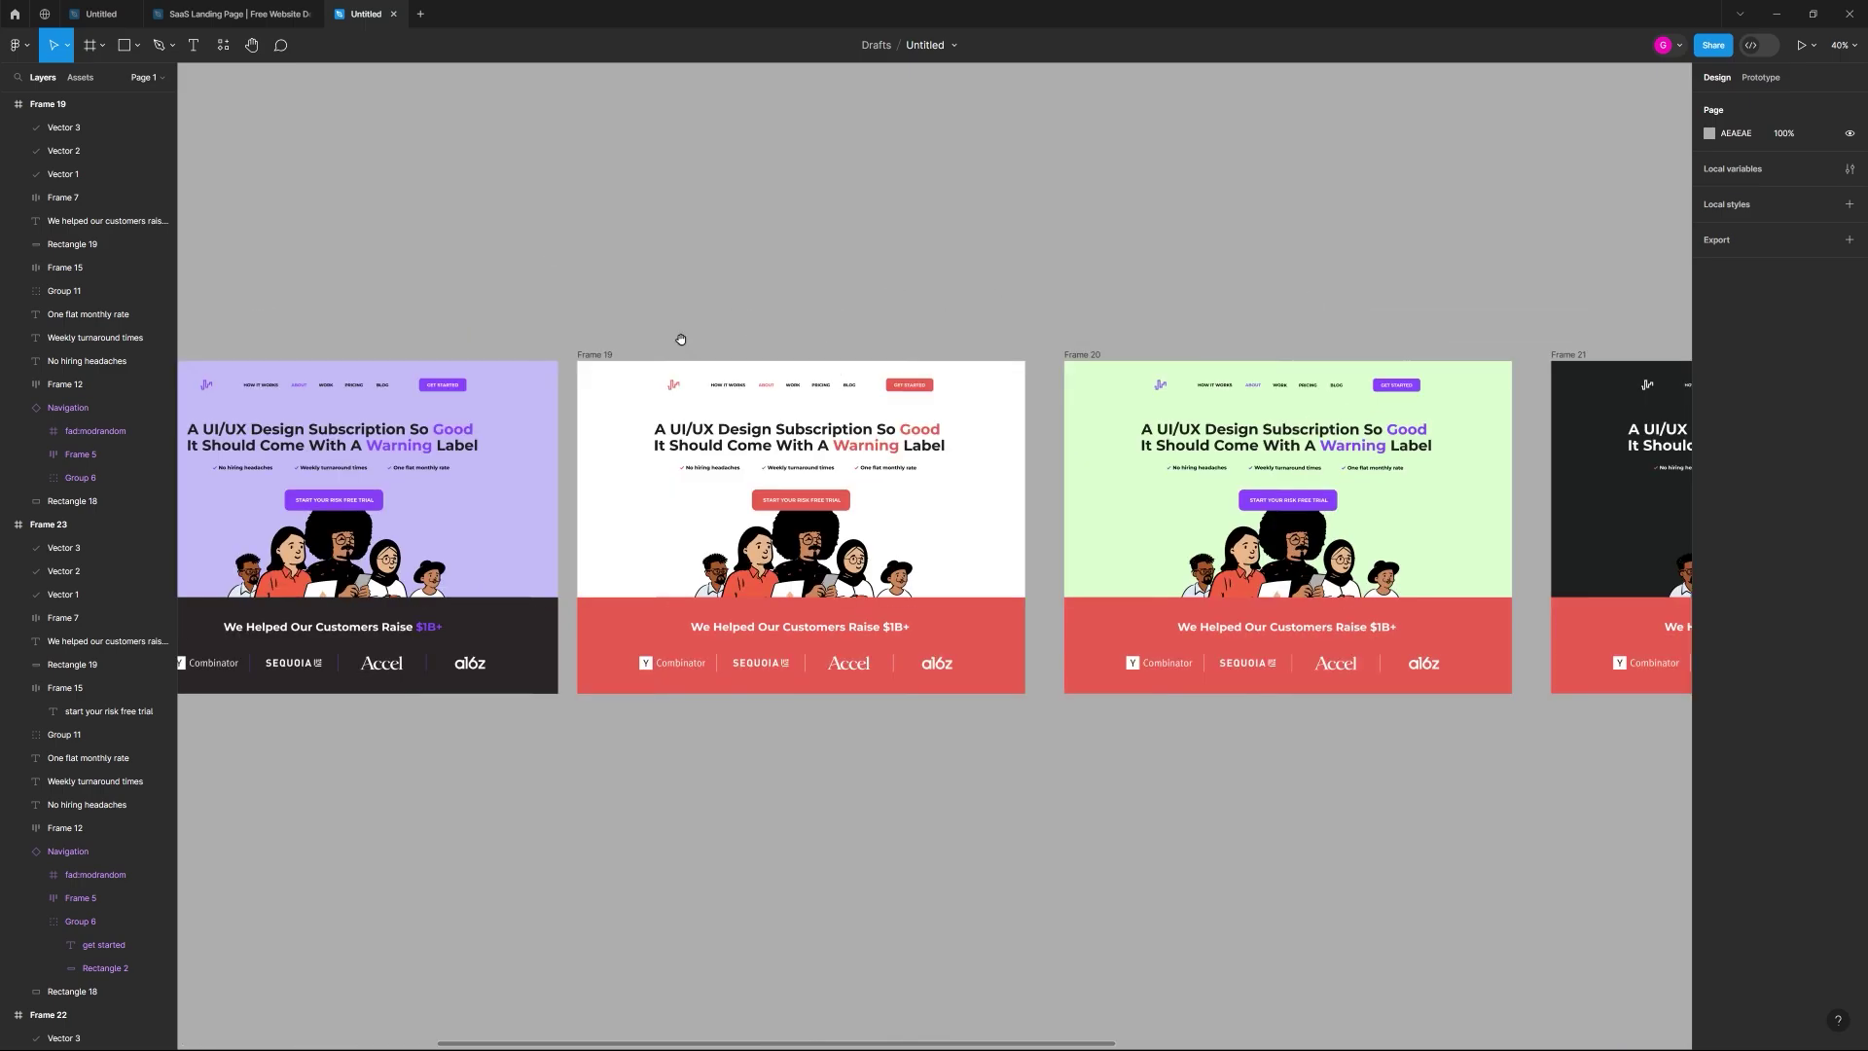
{"action": "scroll", "coordinate": [773, 431], "scroll_direction": "down", "scroll_amount": 5}
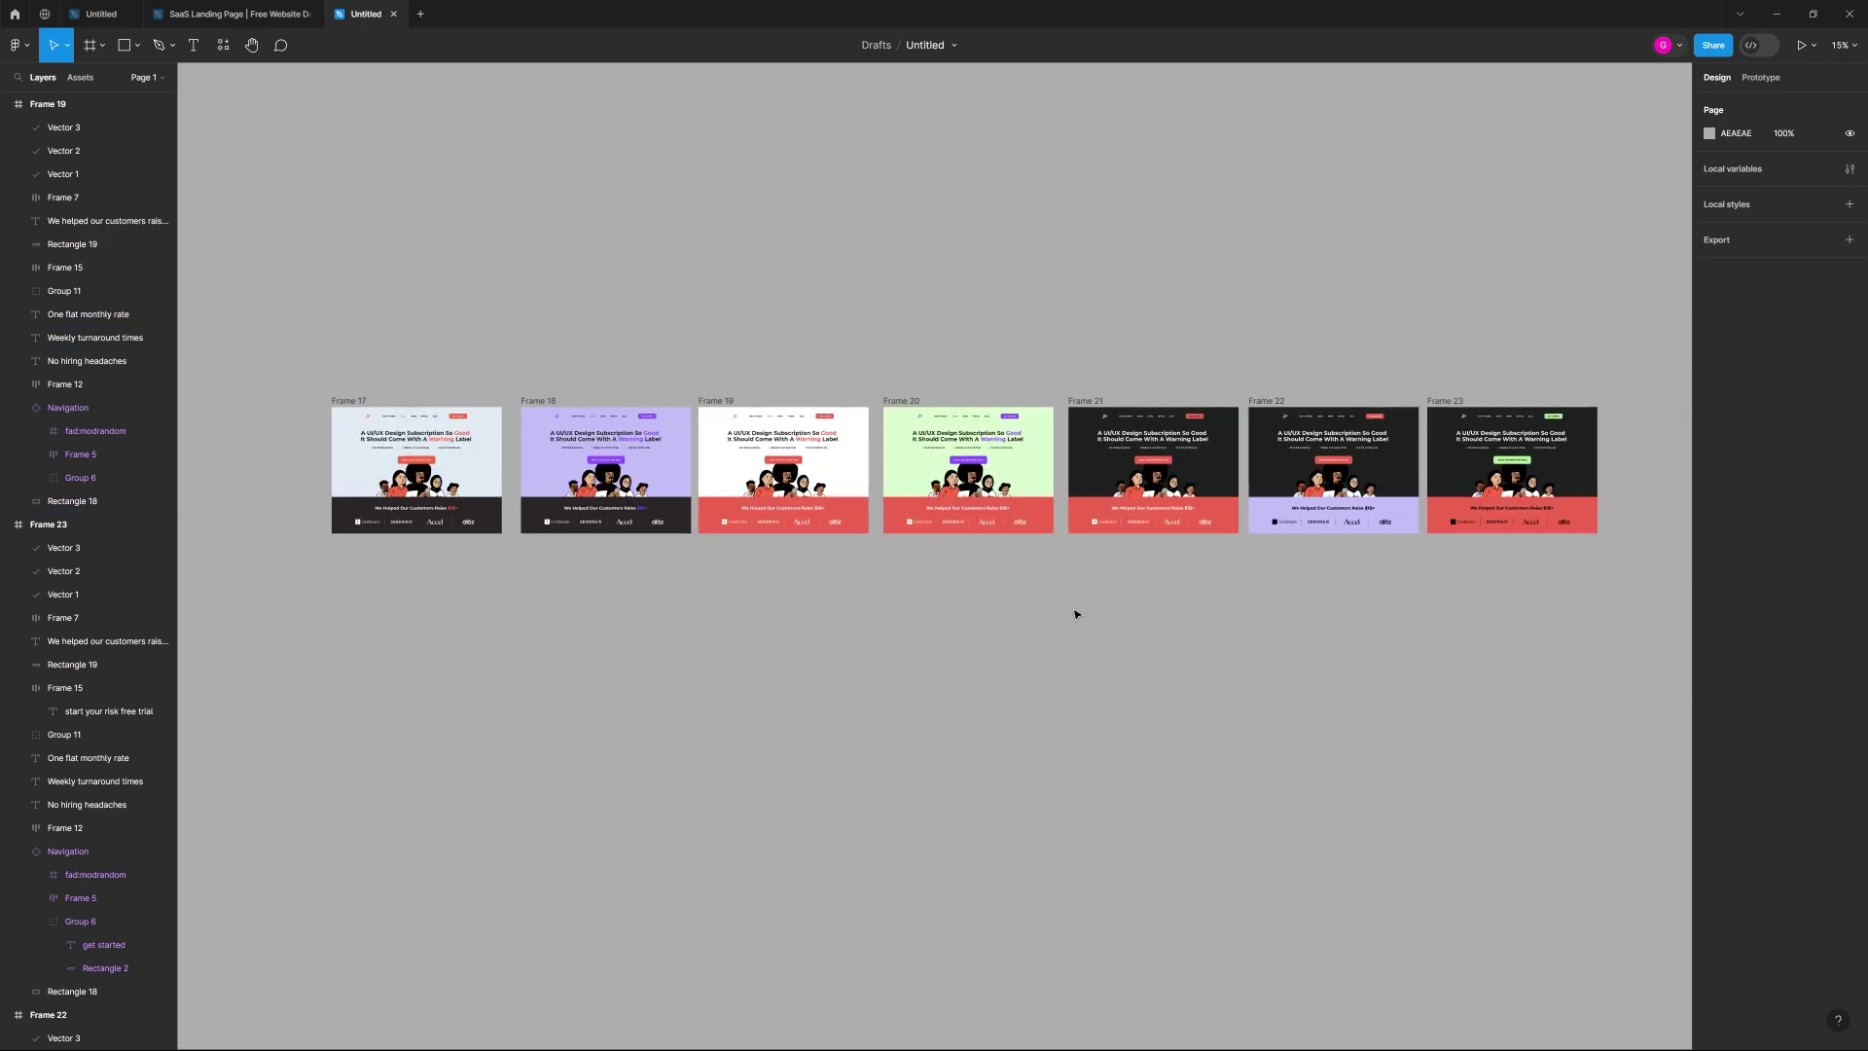